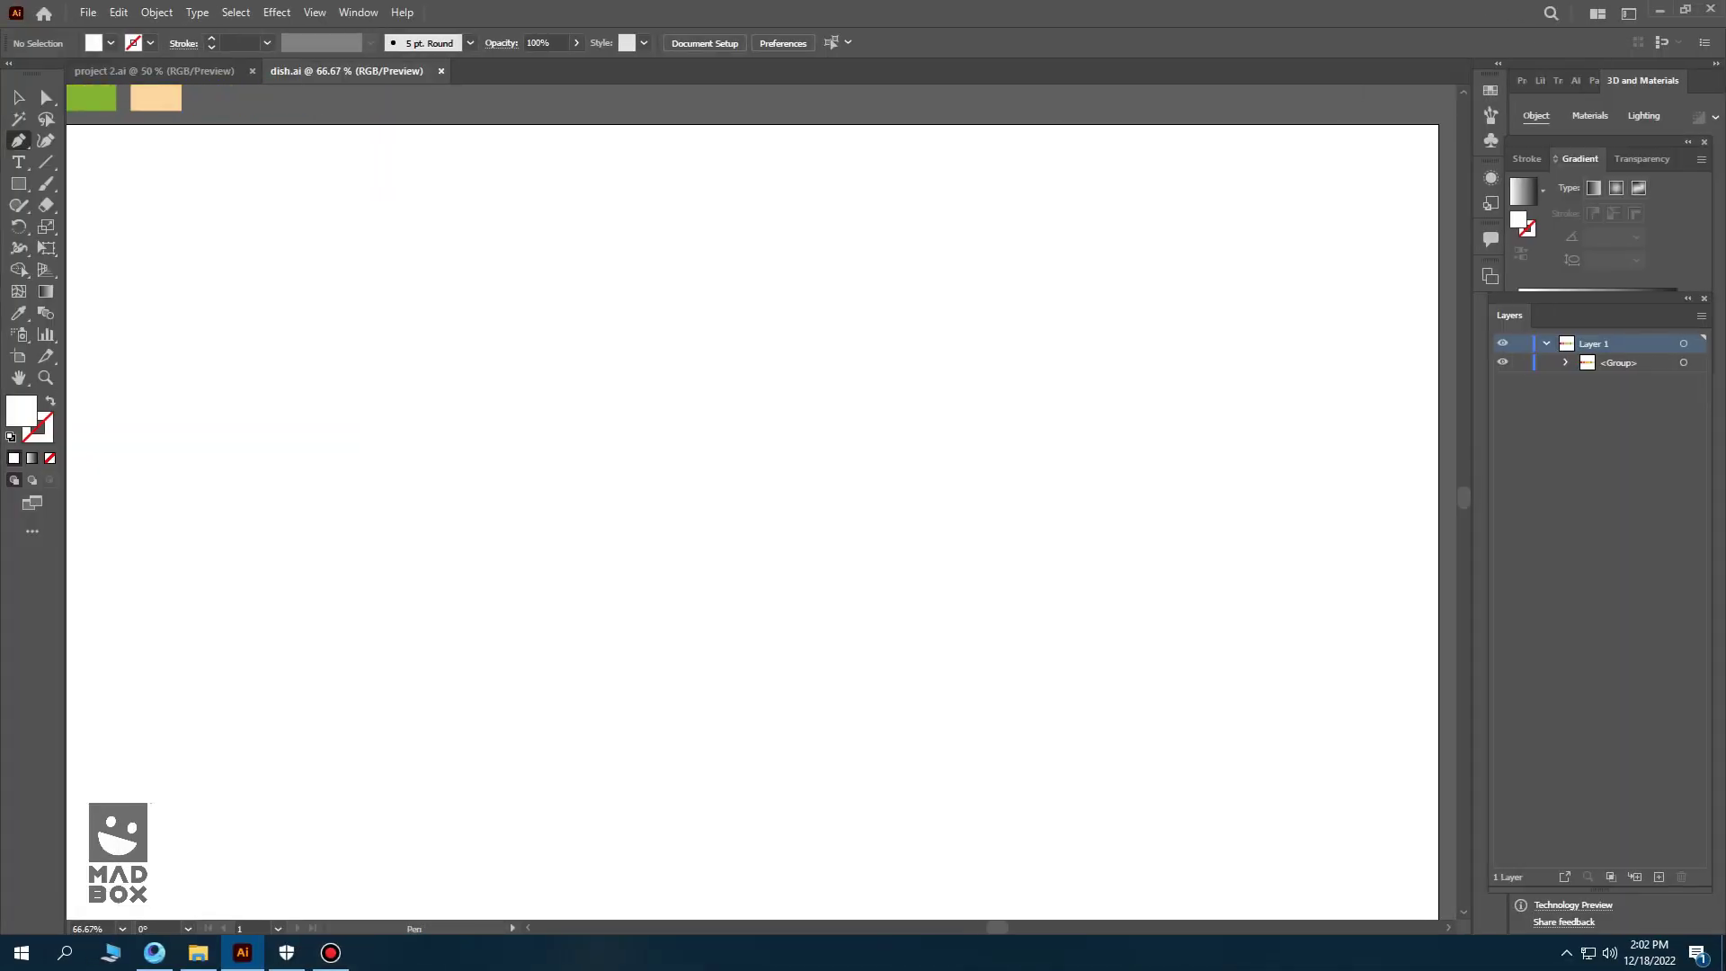
- Pen-draw the flat bottom and outer quarter-arc curve of the bowl profile
{"action": "left_click", "coordinate": [723, 567]}
{"action": "left_click", "coordinate": [767, 567]}
{"action": "mouse_move", "coordinate": [976, 358]}
{"action": "left_mouse_down"}
{"action": "mouse_move", "coordinate": [1038, 157]}
{"action": "mouse_move", "coordinate": [954, 131]}
{"action": "left_mouse_up"}
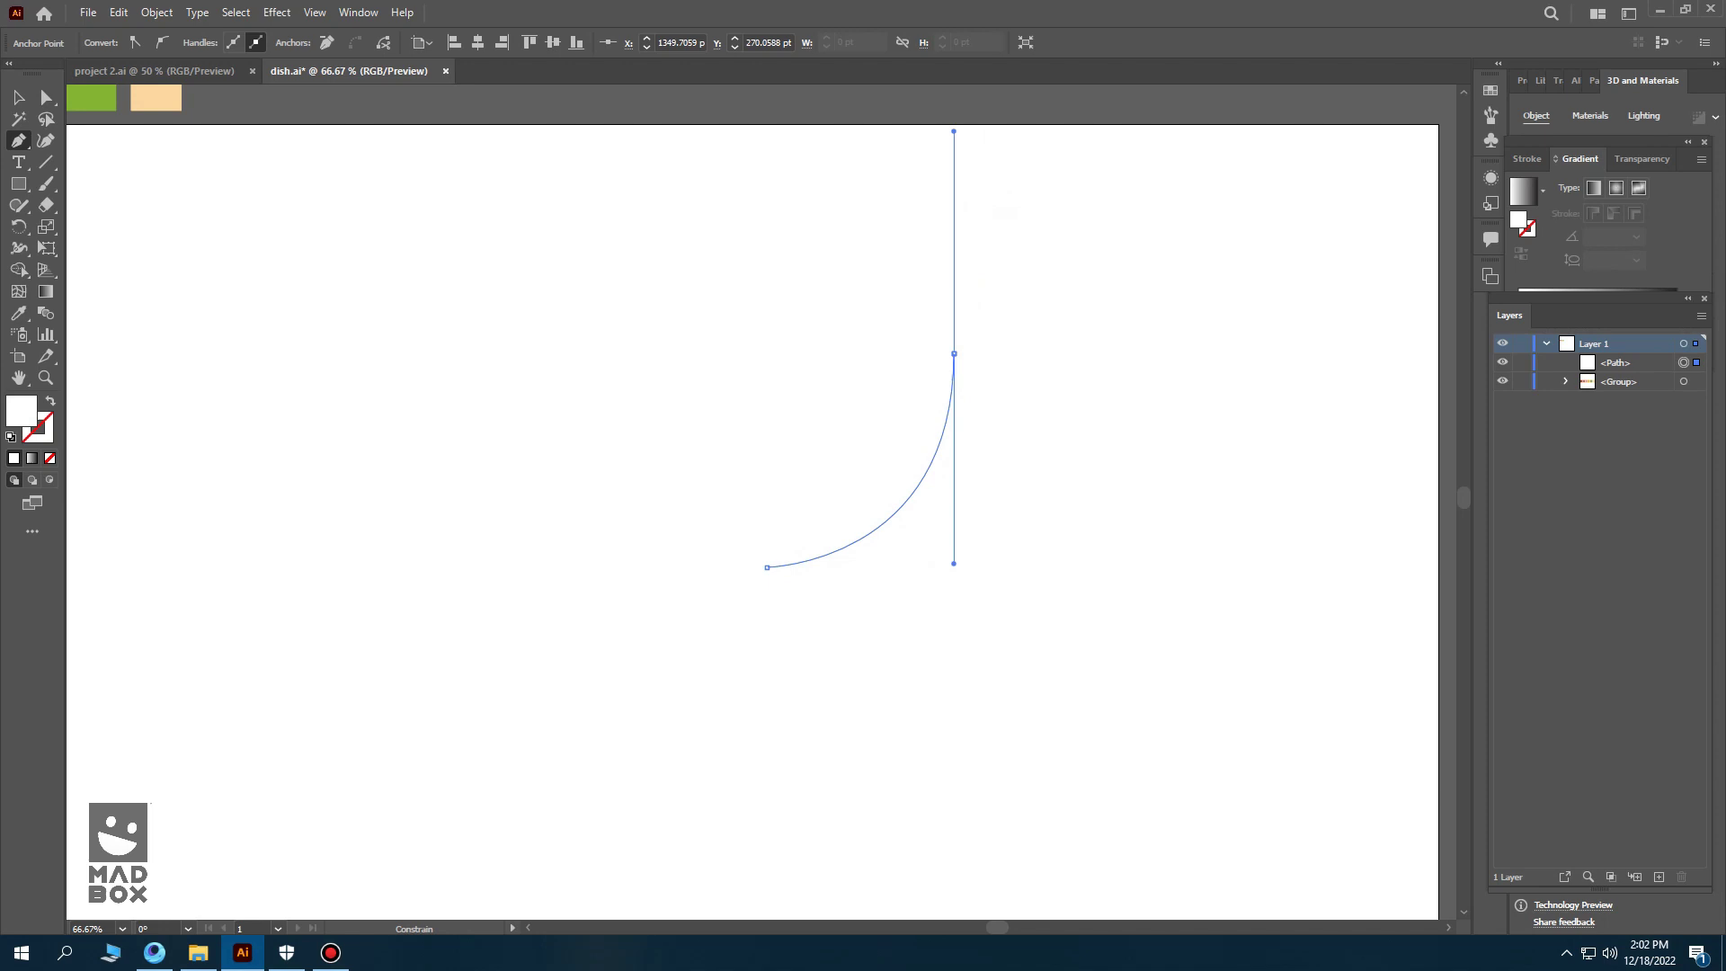
{"action": "left_click_drag", "start_coordinate": [954, 353], "coordinate": [386, 349]}
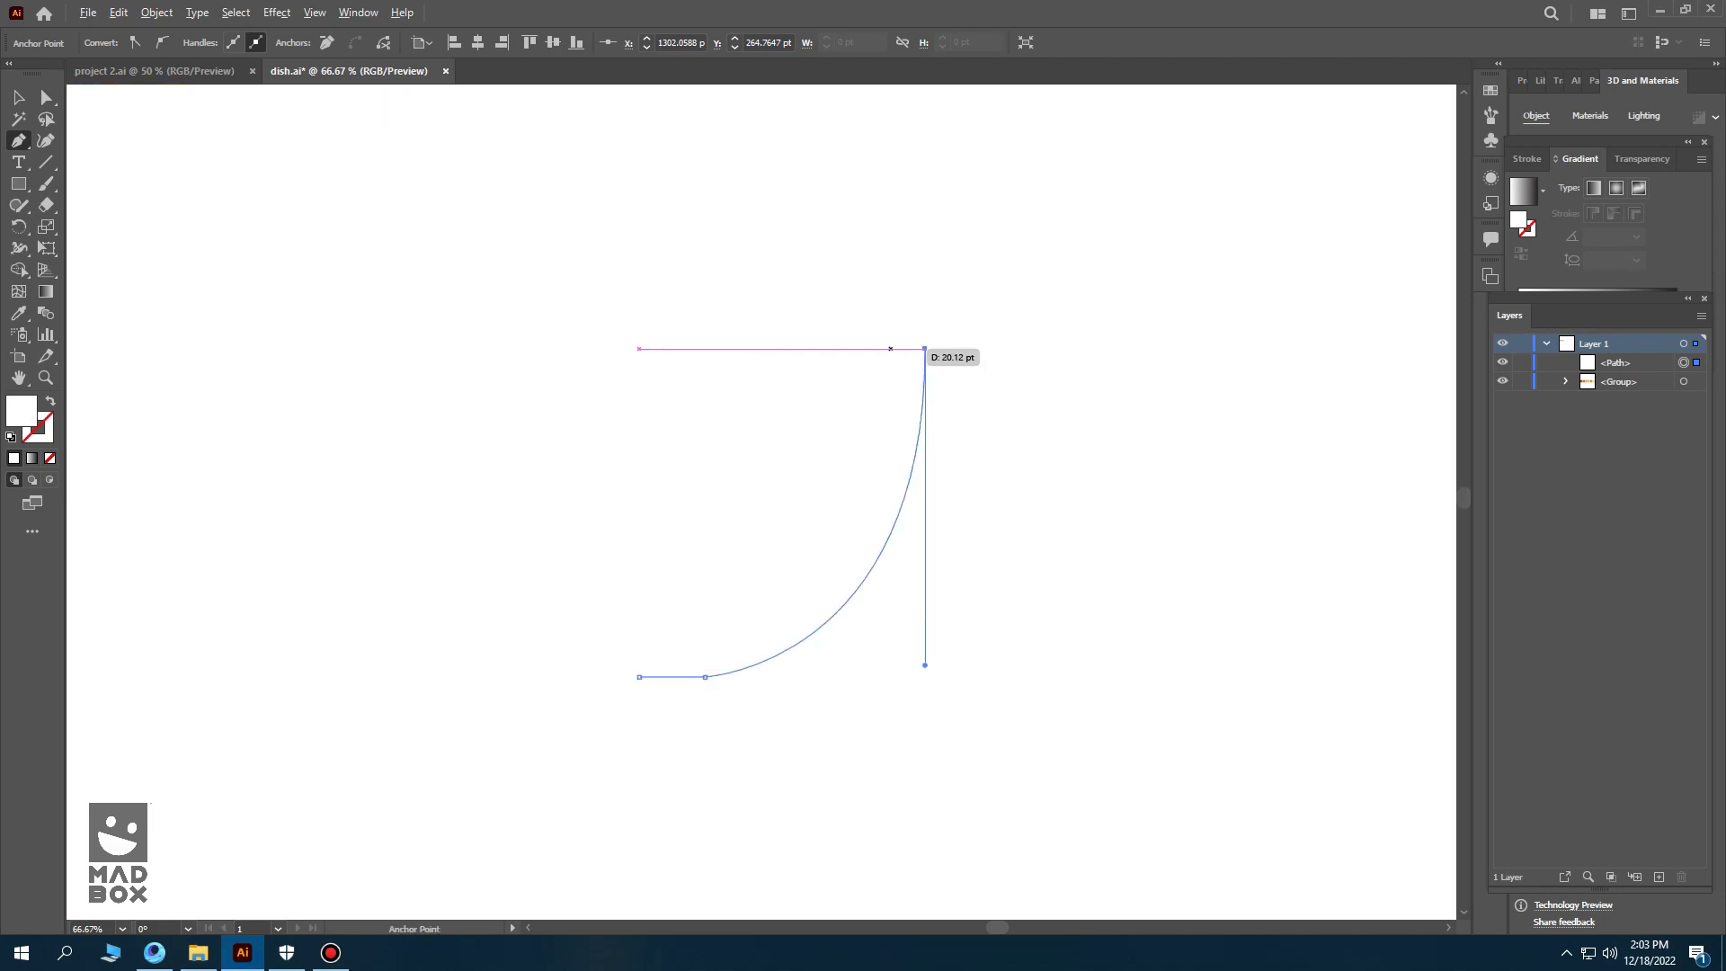
{"action": "key", "text": "ctrl+z"}
{"action": "left_click_drag", "start_coordinate": [771, 550], "coordinate": [888, 511]}
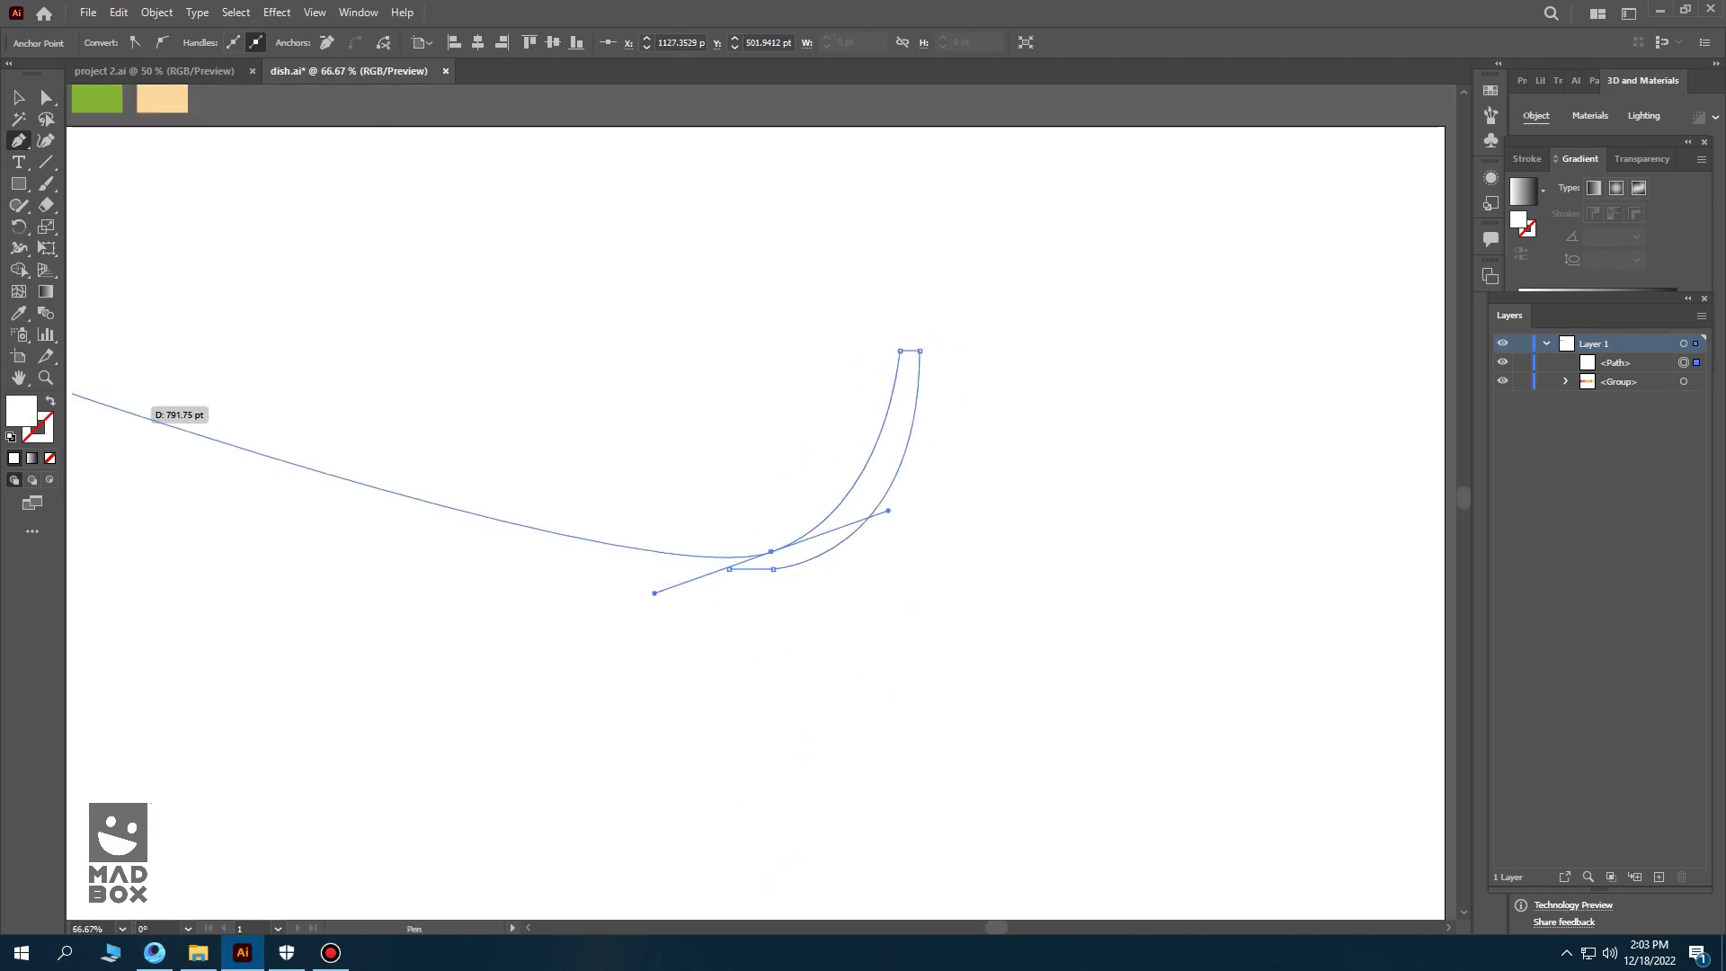
- Continue the profile's inner curve, undoing the unwanted top-corner reshaping
{"action": "key", "text": "shift+x"}
{"action": "key", "text": "F6"}
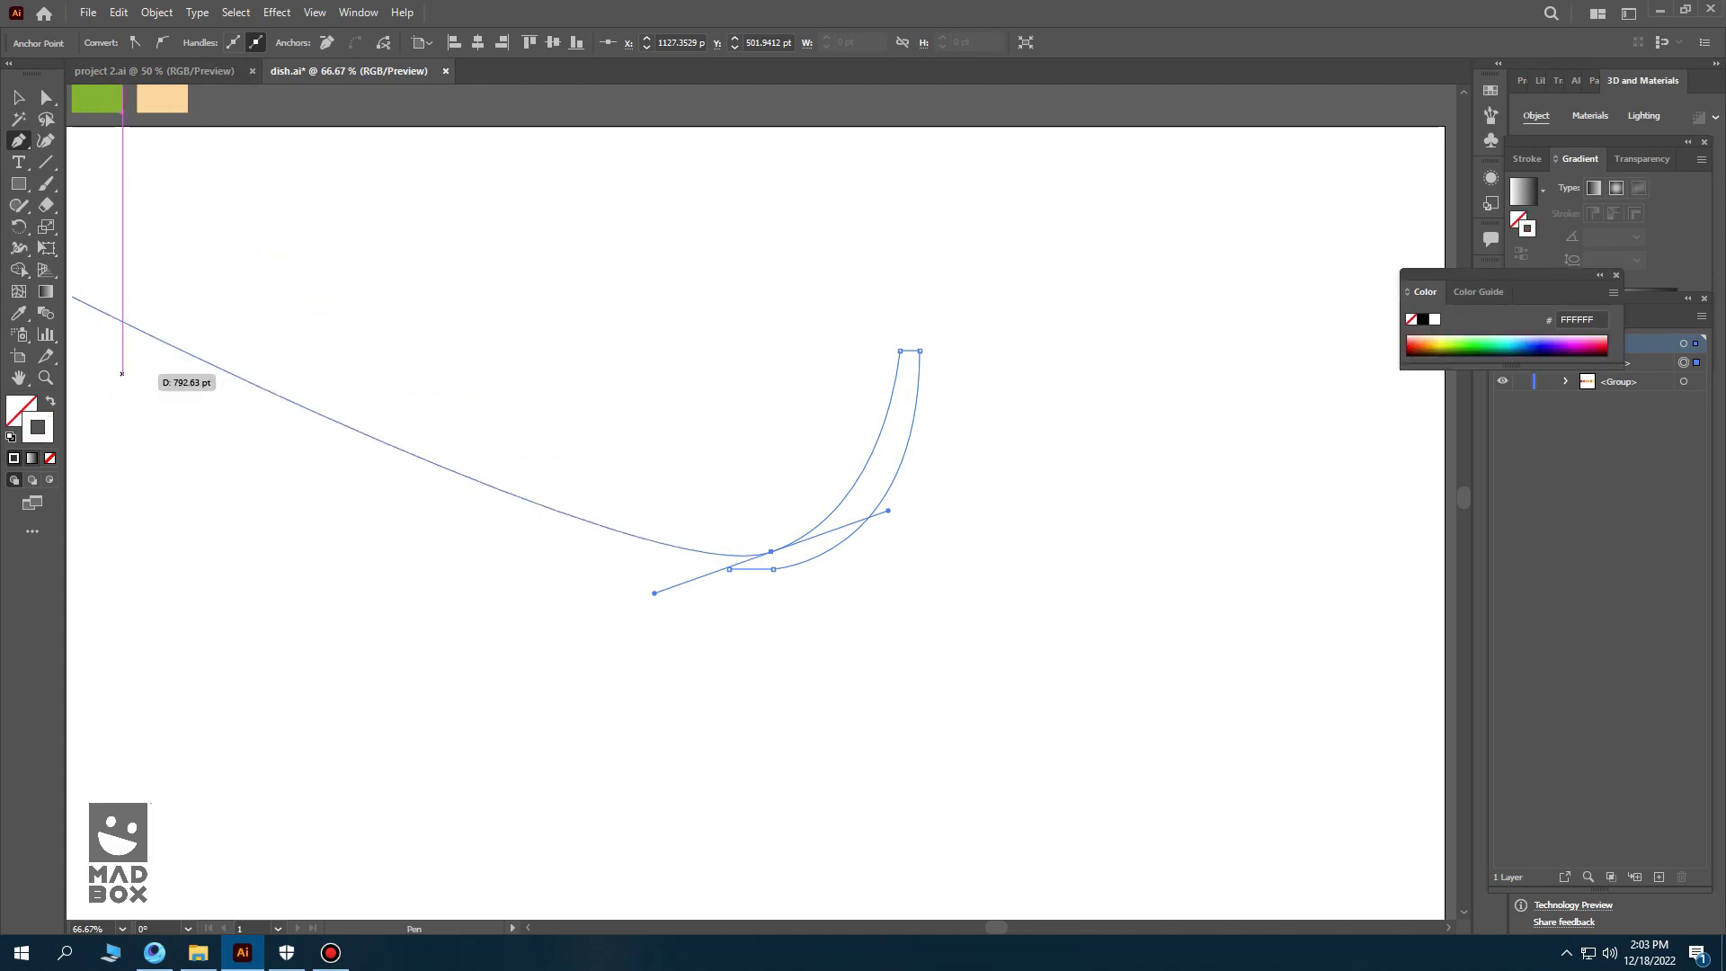
{"action": "left_click", "coordinate": [865, 489], "text": "ctrl"}
{"action": "left_click_drag", "start_coordinate": [910, 363], "coordinate": [791, 562]}
{"action": "left_click", "coordinate": [773, 568], "text": "ctrl"}
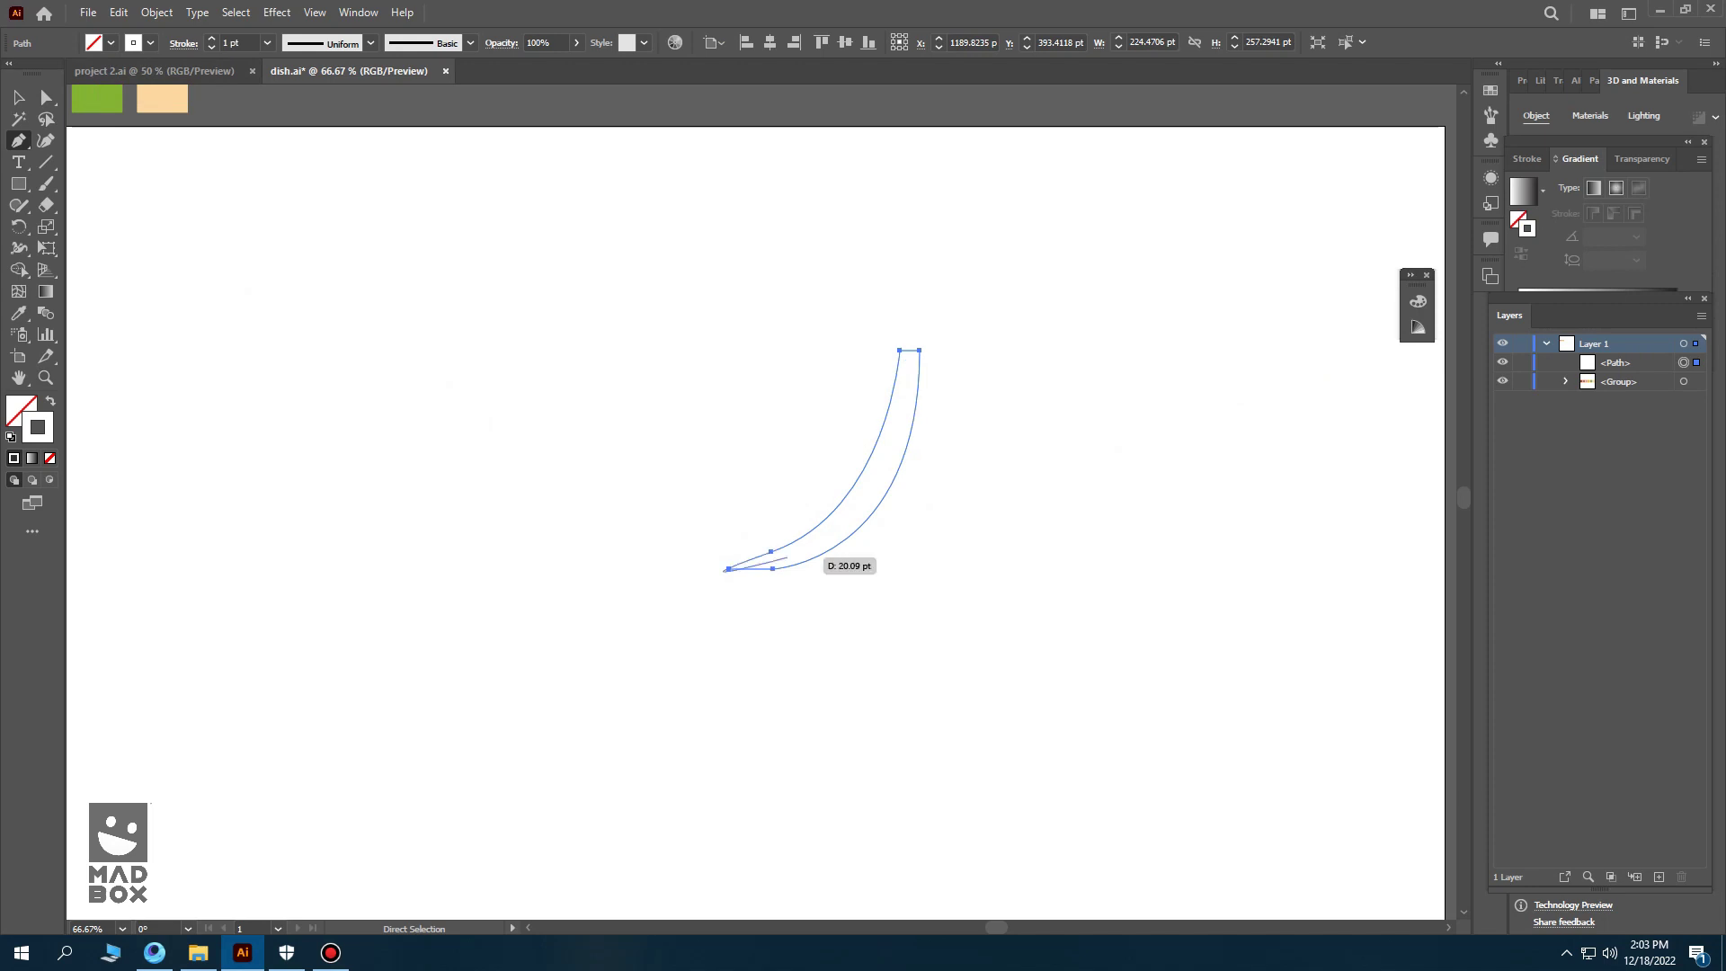
{"action": "key", "text": "ctrl+z"}
{"action": "key", "text": "ctrl+z"}
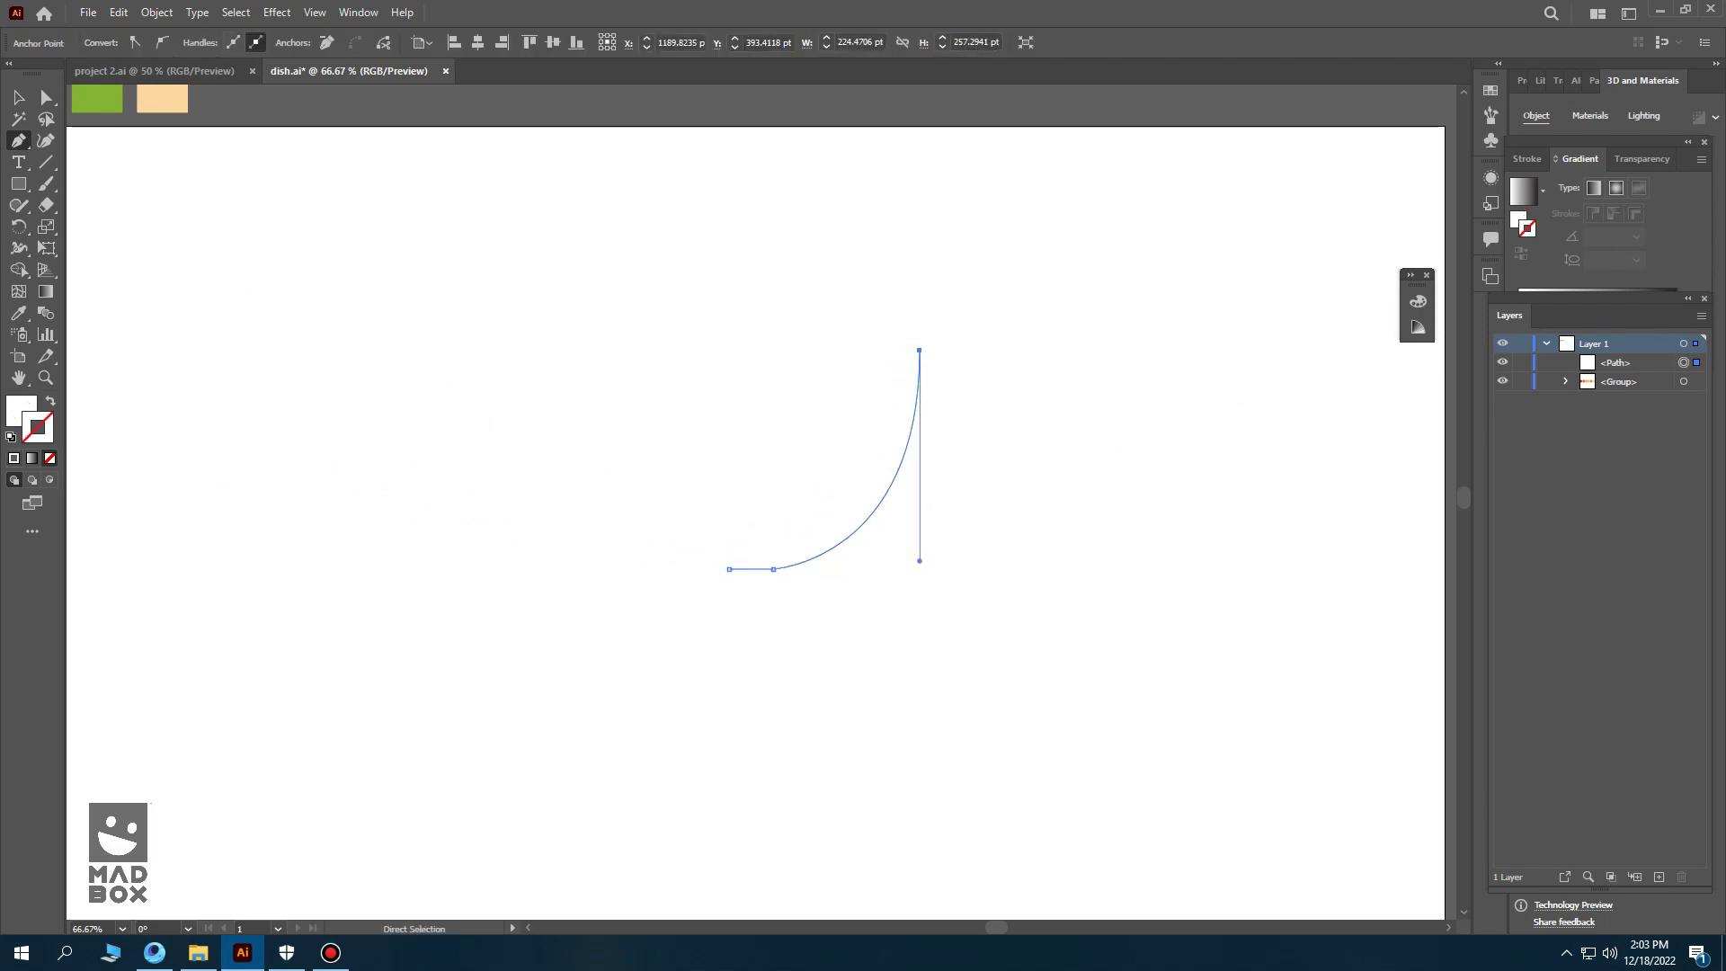
- Swap fill and stroke and give the profile a black outline
{"action": "left_click", "coordinate": [50, 401]}
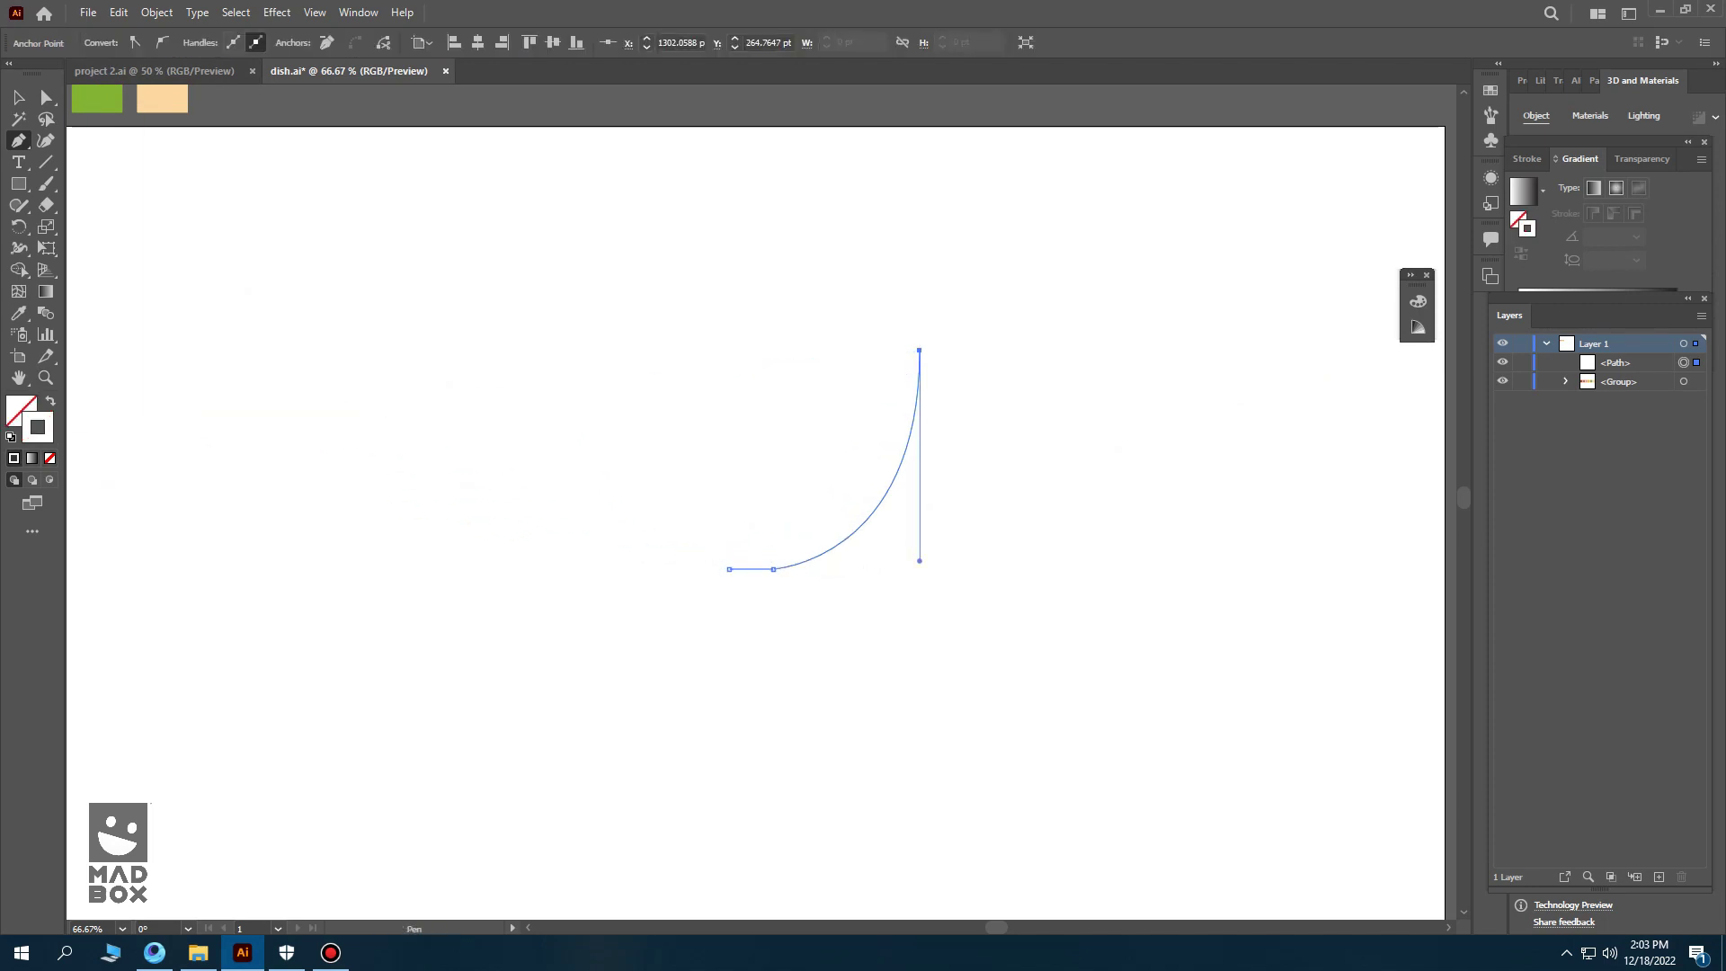
{"action": "left_click", "coordinate": [1417, 328]}
{"action": "left_click", "coordinate": [1199, 366]}
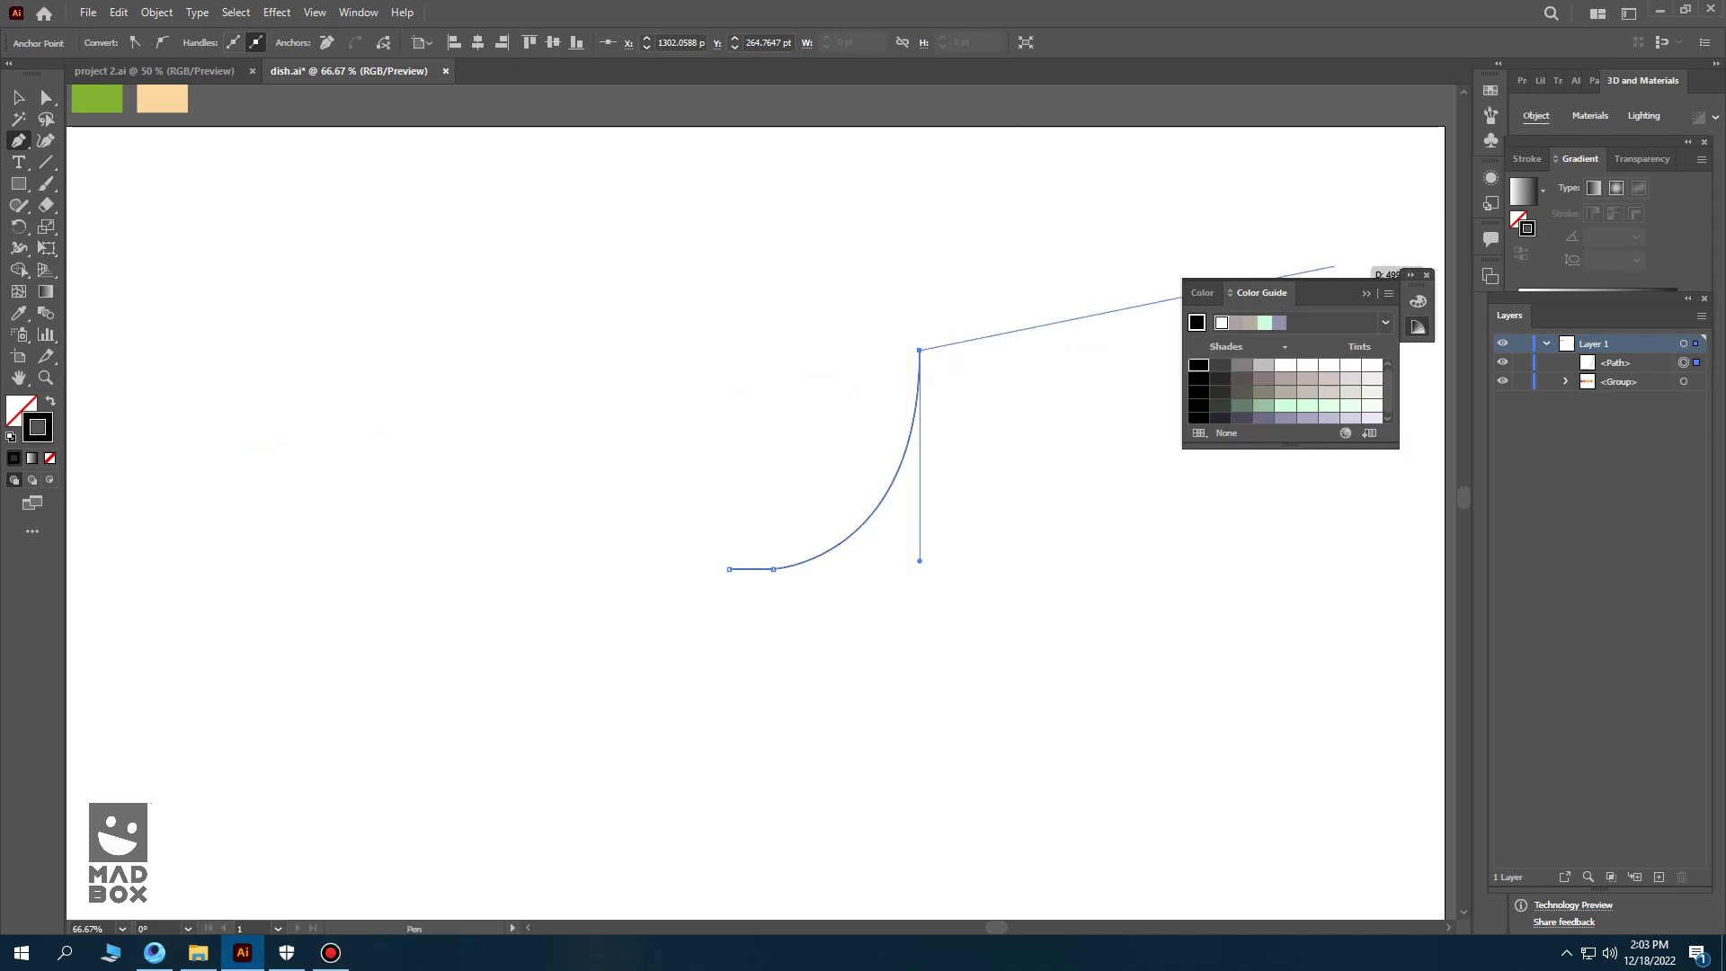
{"action": "left_click", "coordinate": [1417, 327]}
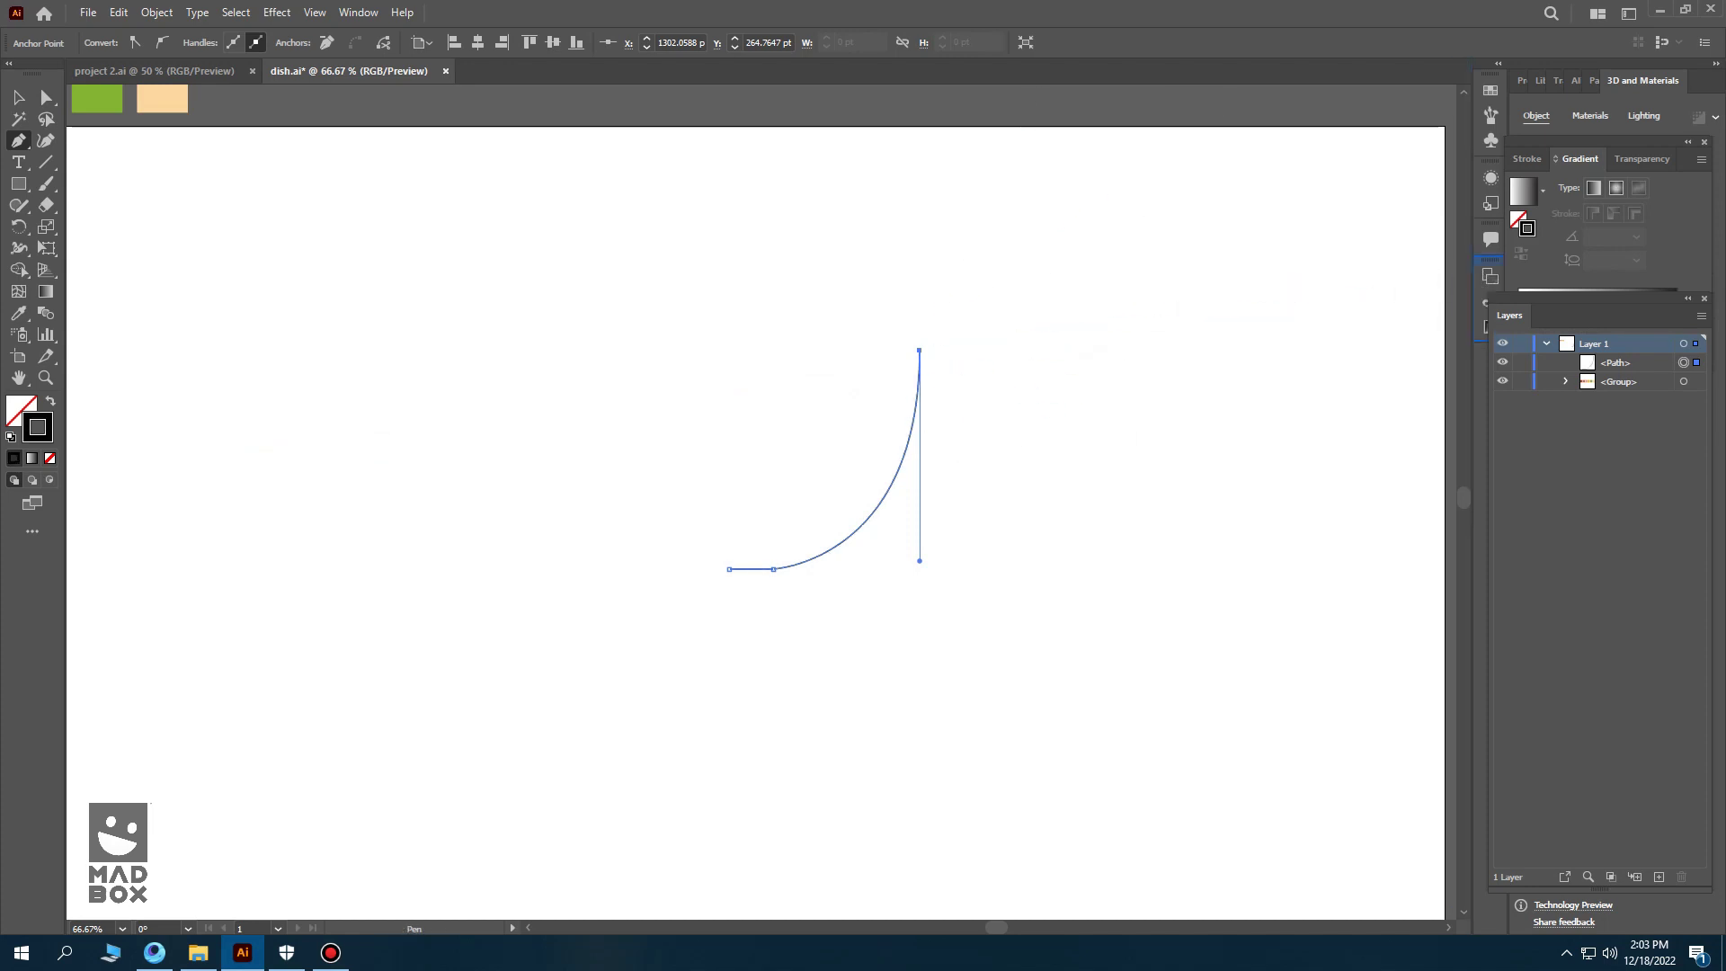
- Add the top thickness point and flat foot edge, then reshape the inner curve
{"action": "left_click_drag", "start_coordinate": [773, 552], "coordinate": [637, 591]}
{"action": "key", "text": "ctrl+z"}
{"action": "left_click", "coordinate": [898, 350]}
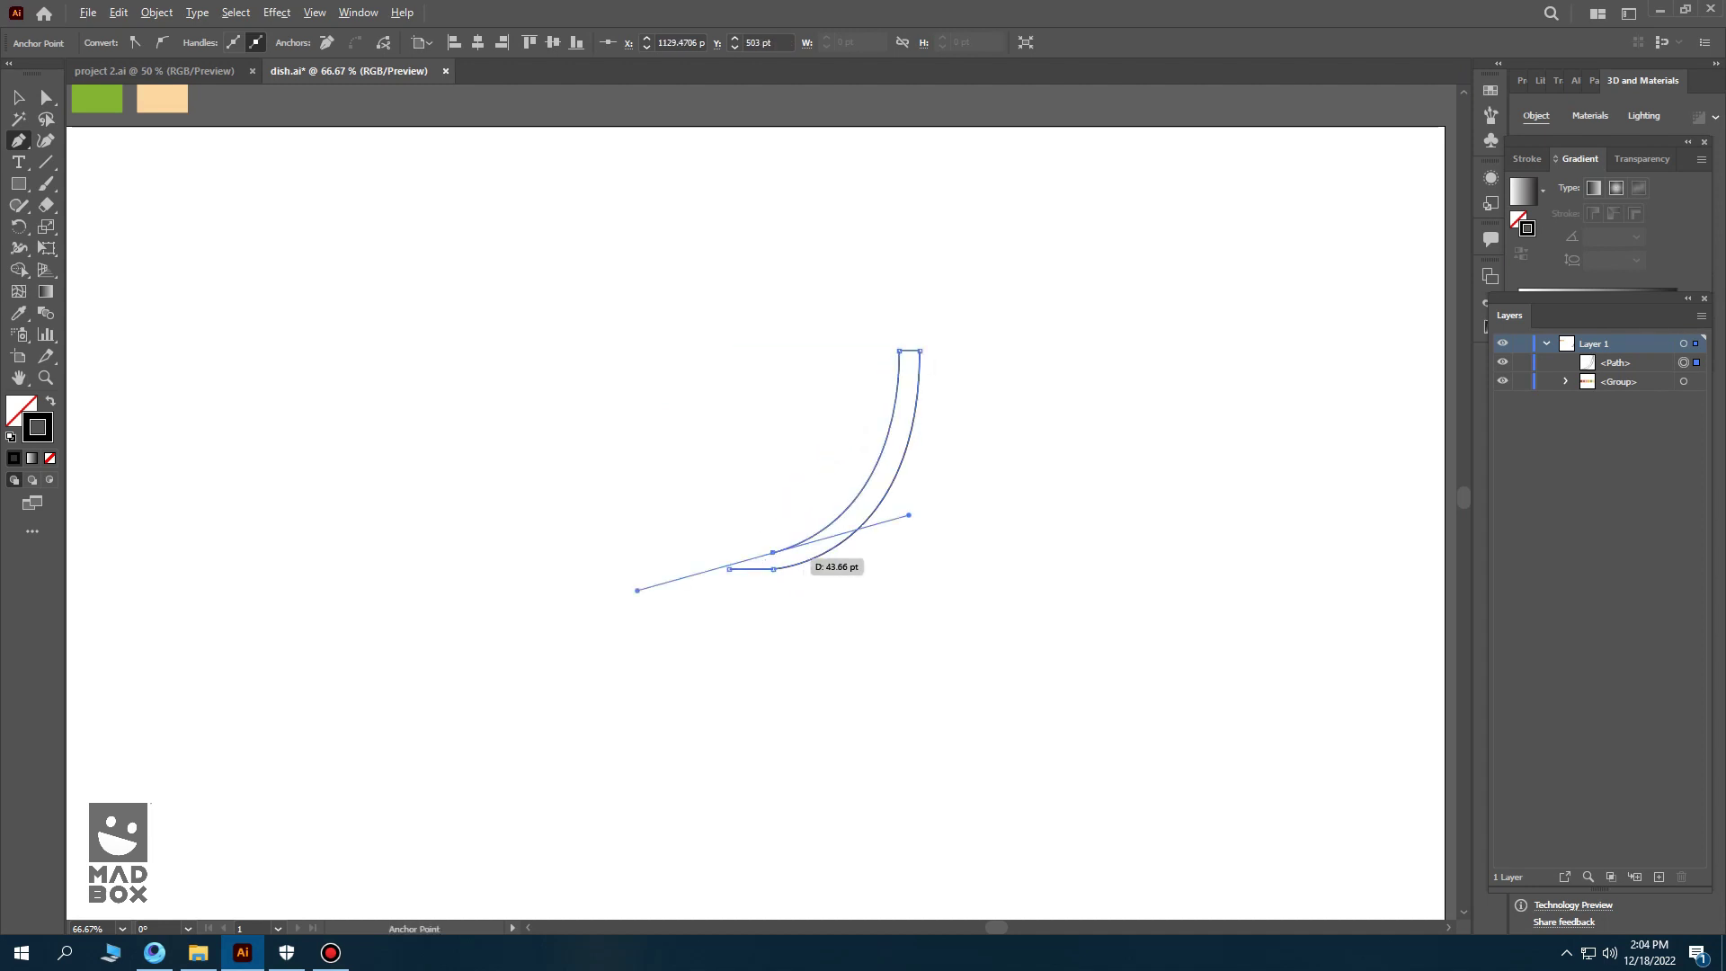
{"action": "left_click", "coordinate": [728, 552], "text": "shift"}
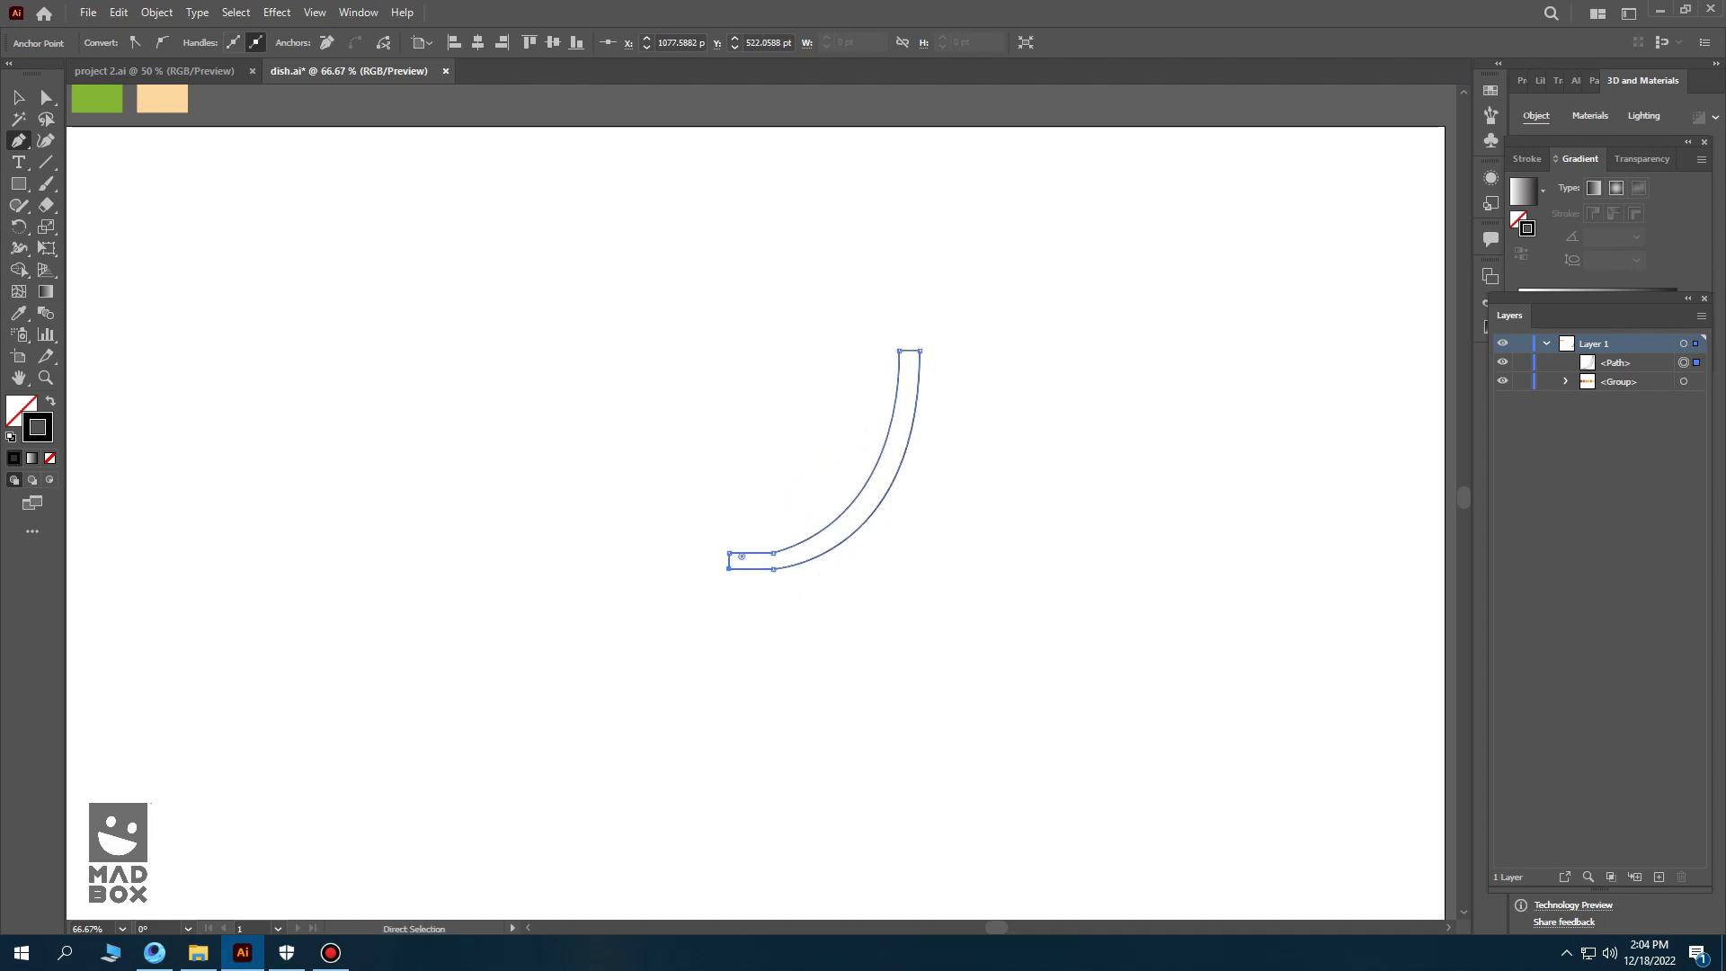
{"action": "left_click_drag", "start_coordinate": [919, 561], "coordinate": [919, 552]}
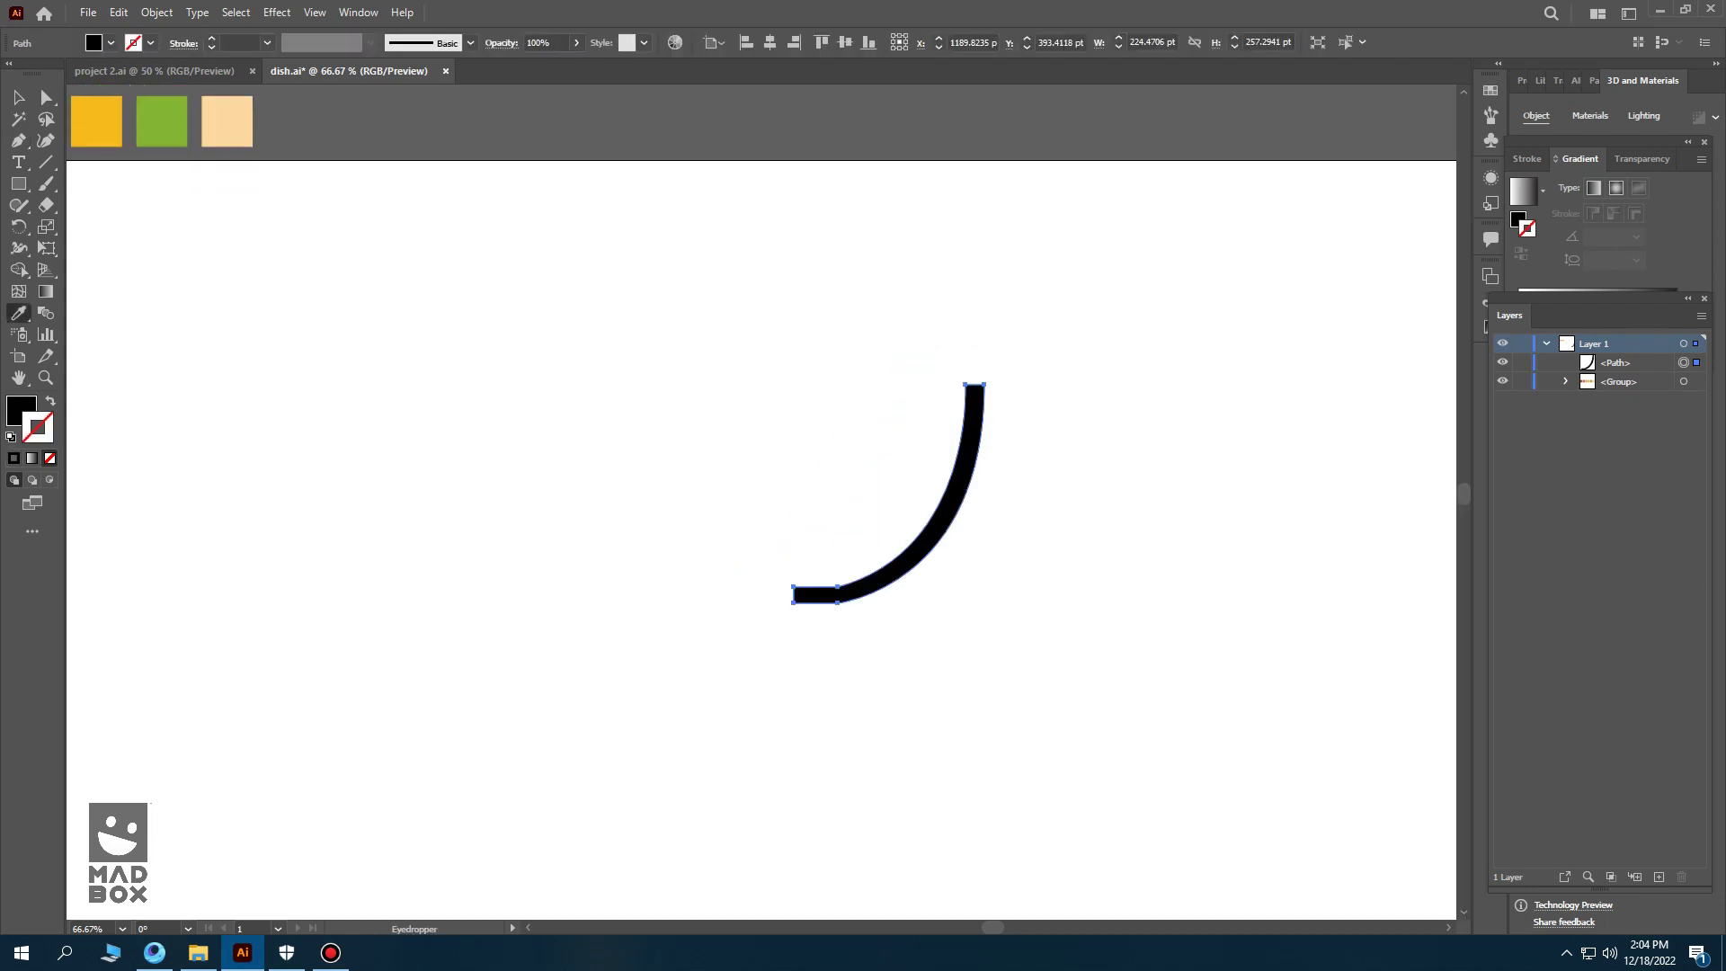
- Fill the arc profile with the red swatch and reselect it
{"action": "key", "text": "i"}
{"action": "left_click", "coordinate": [176, 185]}
{"action": "left_click", "coordinate": [18, 97]}
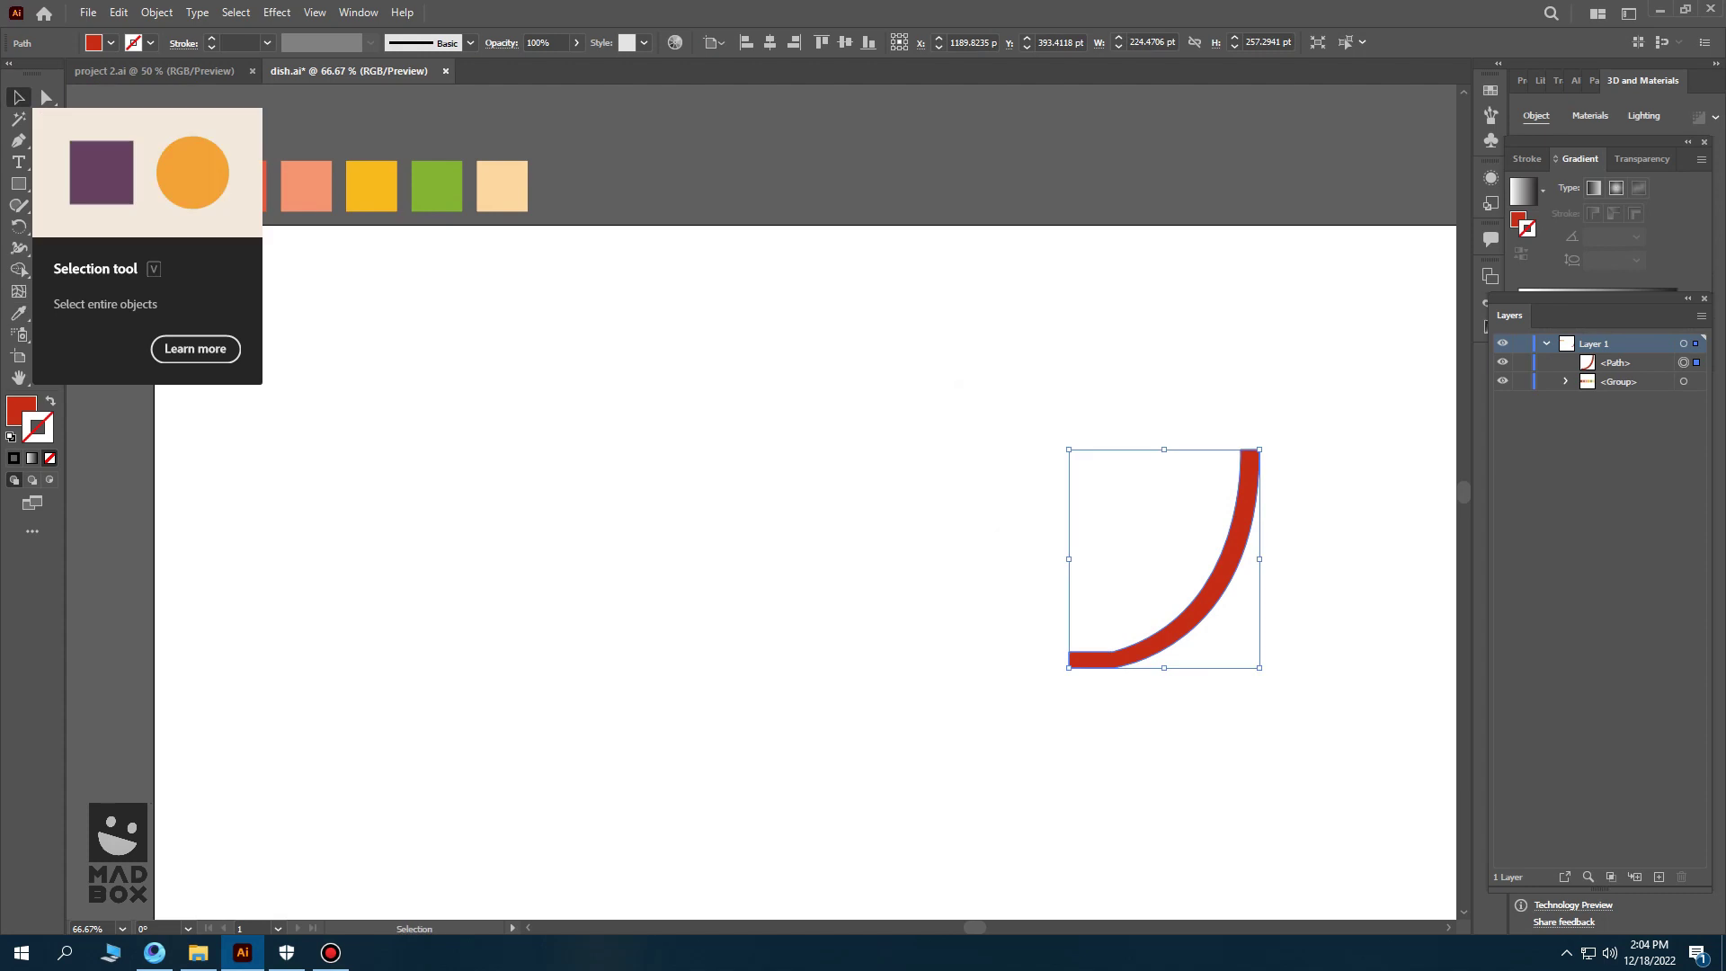
{"action": "key", "text": "ctrl+shift+a"}
{"action": "scroll", "coordinate": [792, 523], "scroll_direction": "down", "scroll_amount": 1}
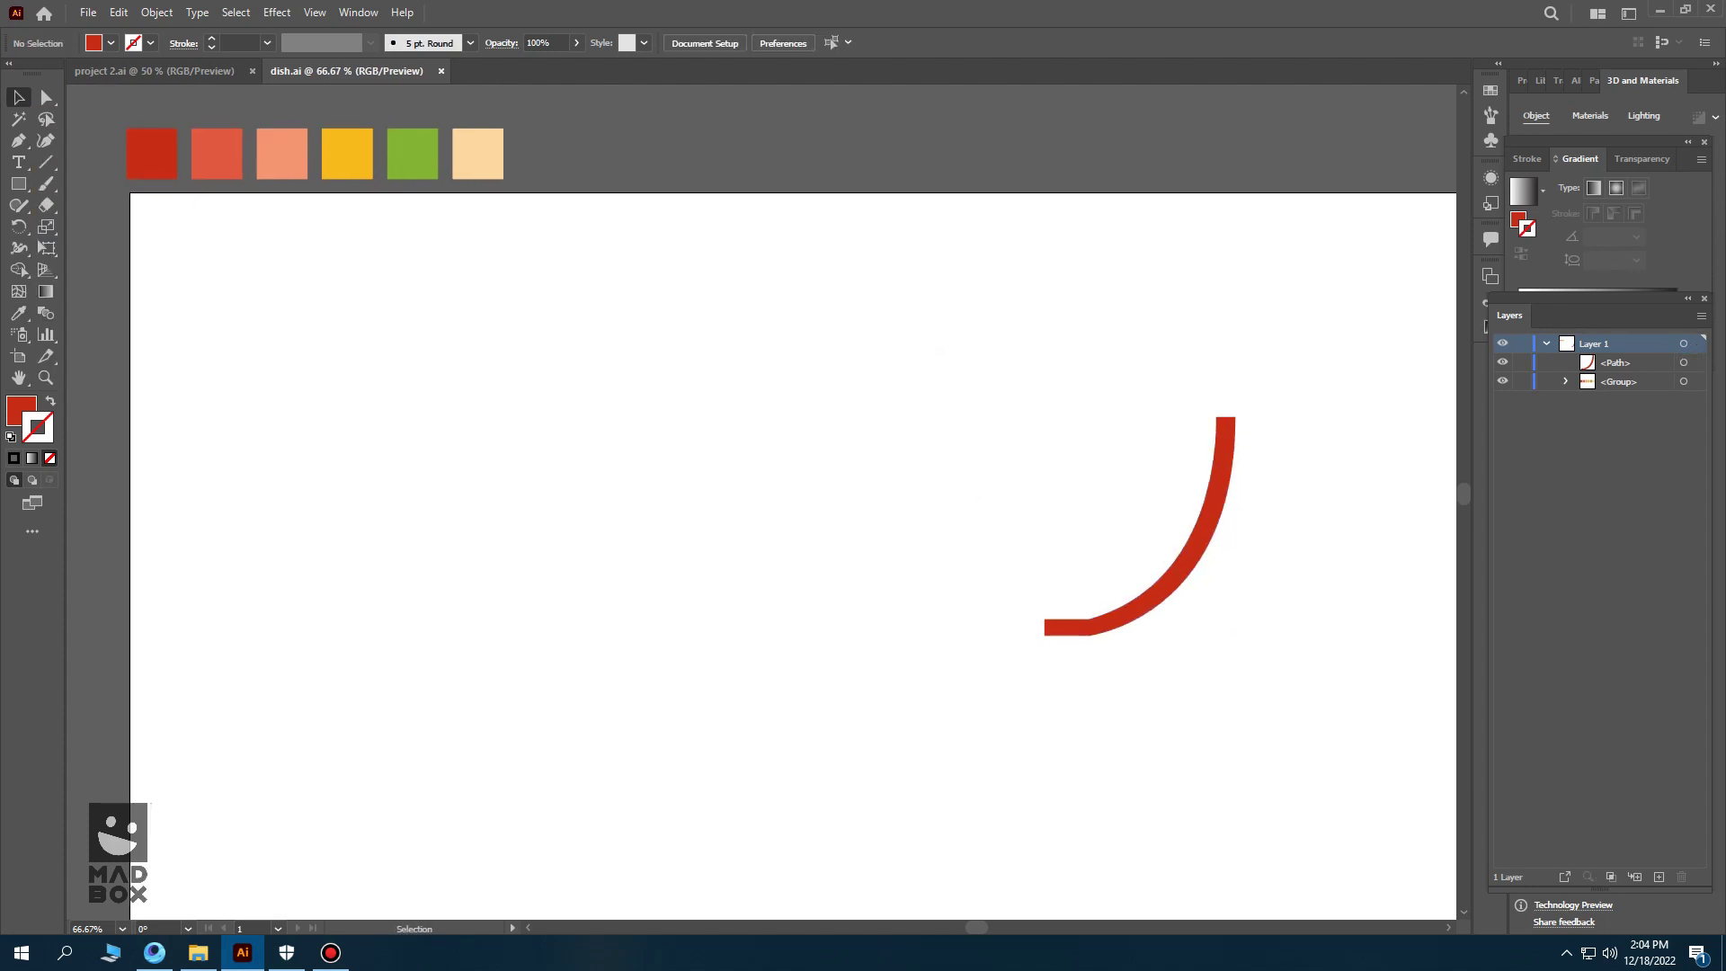
{"action": "left_click_drag", "start_coordinate": [792, 523], "coordinate": [572, 452]}
{"action": "key", "text": "ctrl+z"}
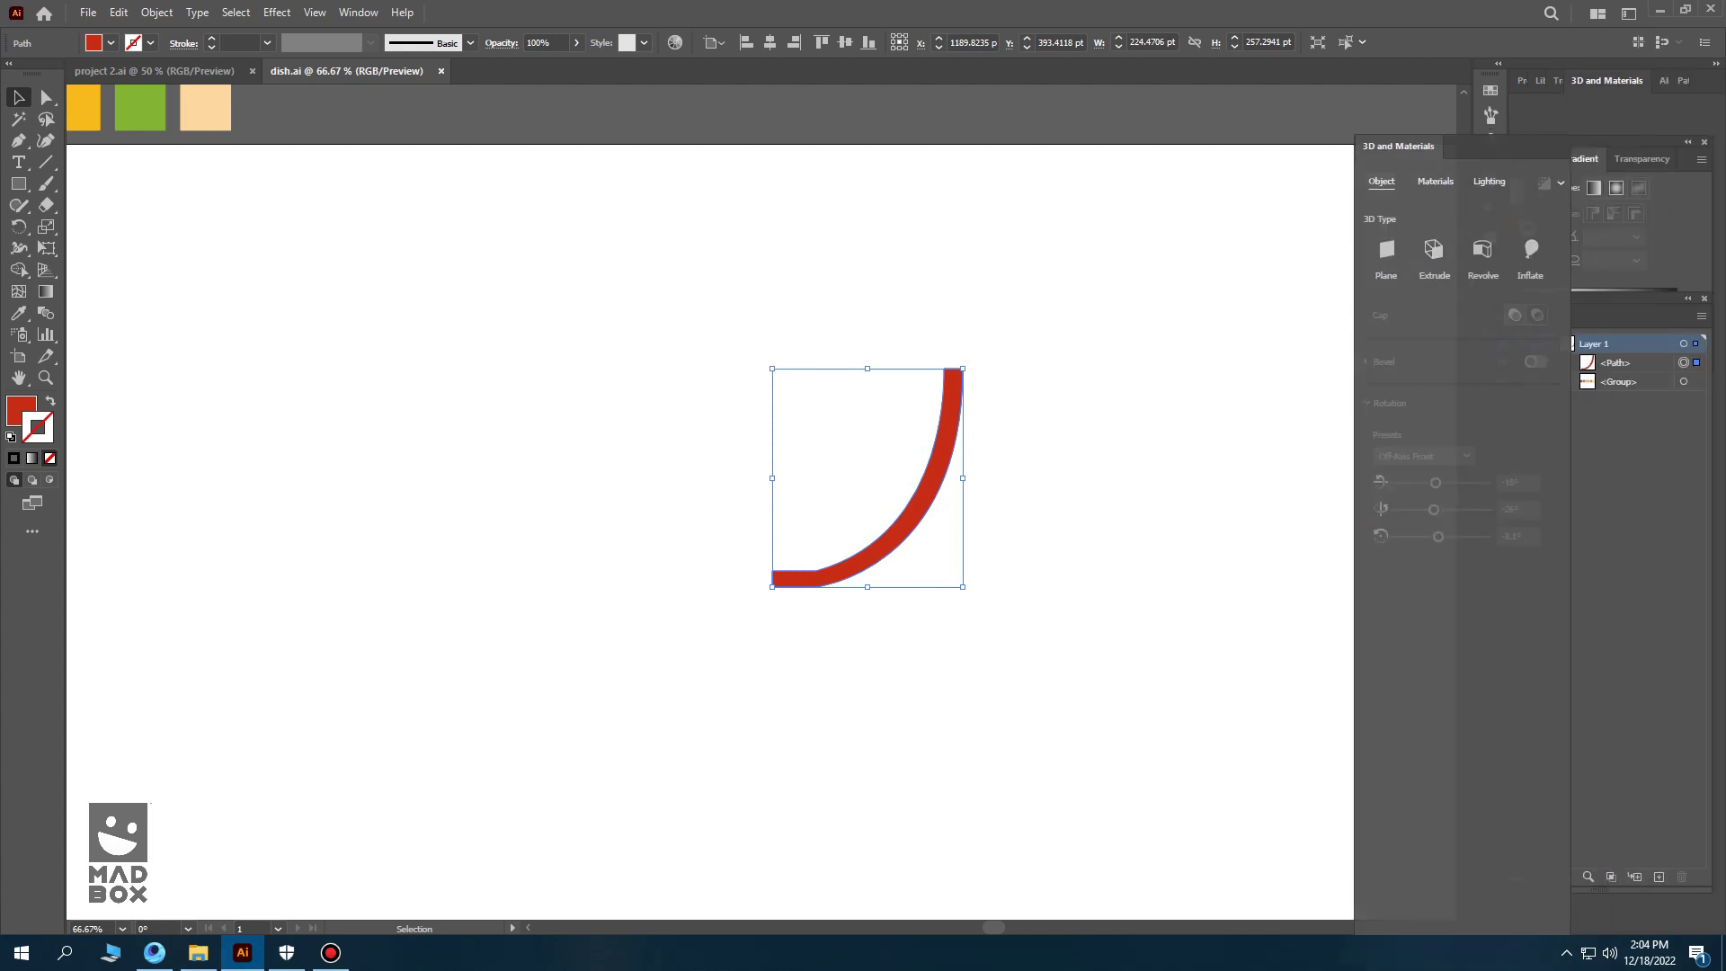
- Revolve the red arc into a 3D bowl, tilted to show its inside
{"action": "left_click_drag", "start_coordinate": [1642, 80], "coordinate": [1330, 80]}
{"action": "left_click", "coordinate": [1415, 185]}
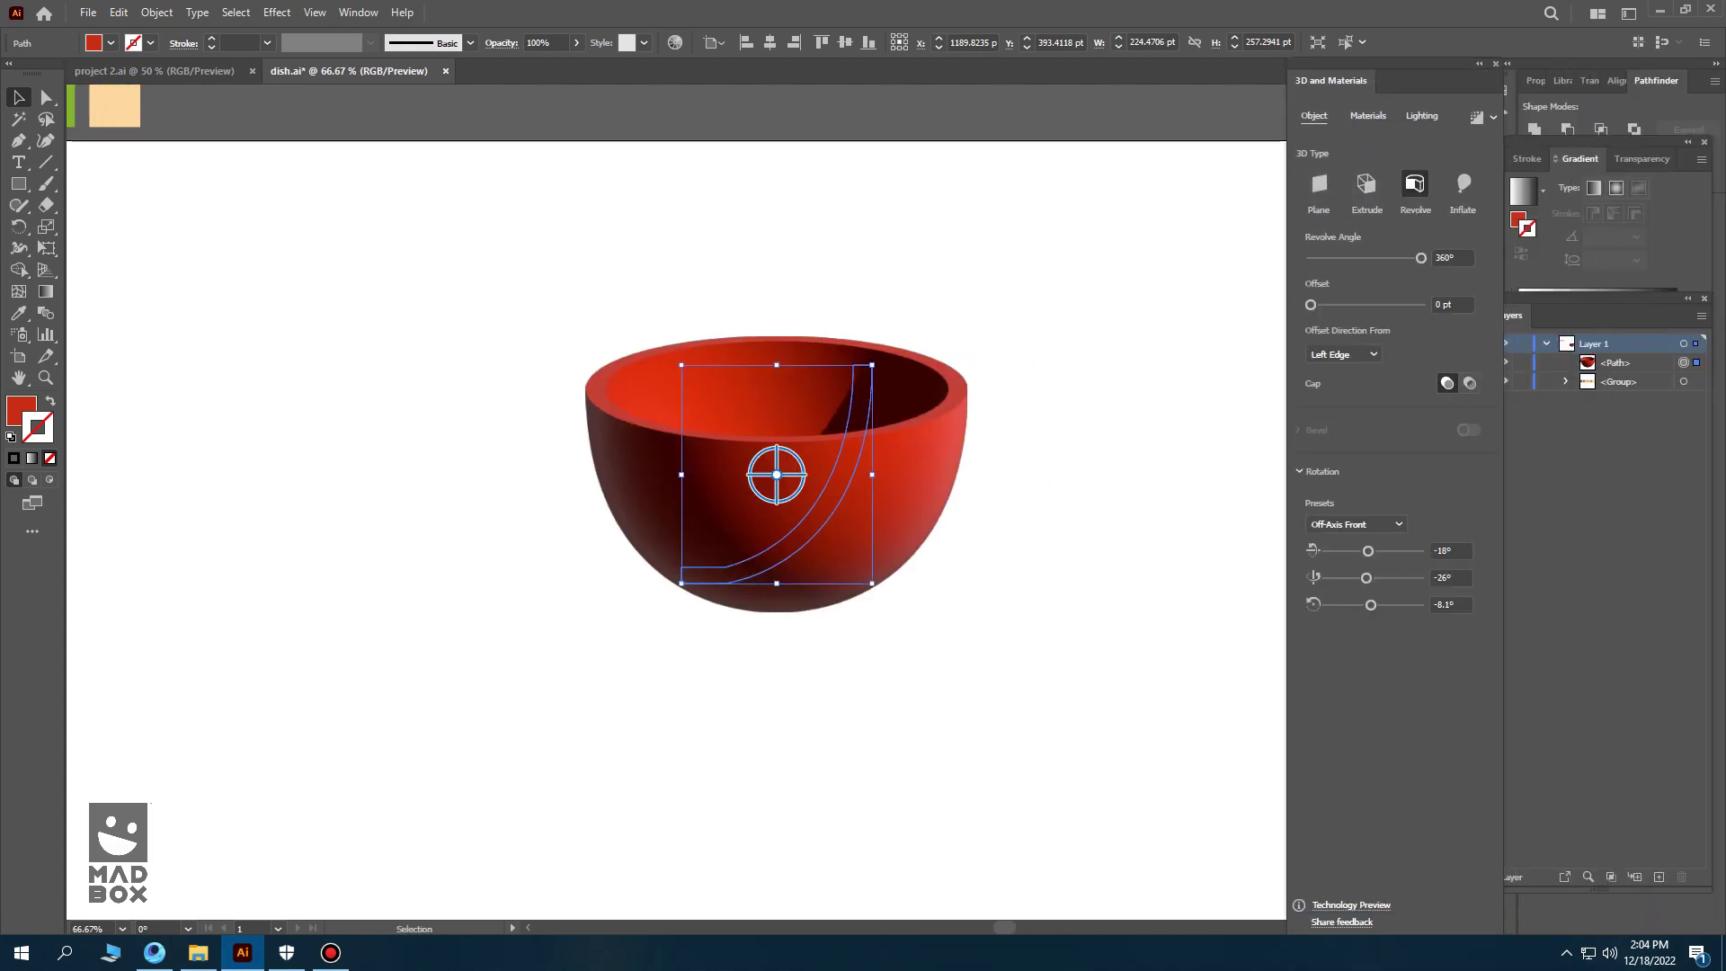
{"action": "key", "text": "ctrl+minus"}
{"action": "left_click_drag", "start_coordinate": [803, 463], "coordinate": [793, 500]}
{"action": "left_click", "coordinate": [1369, 604]}
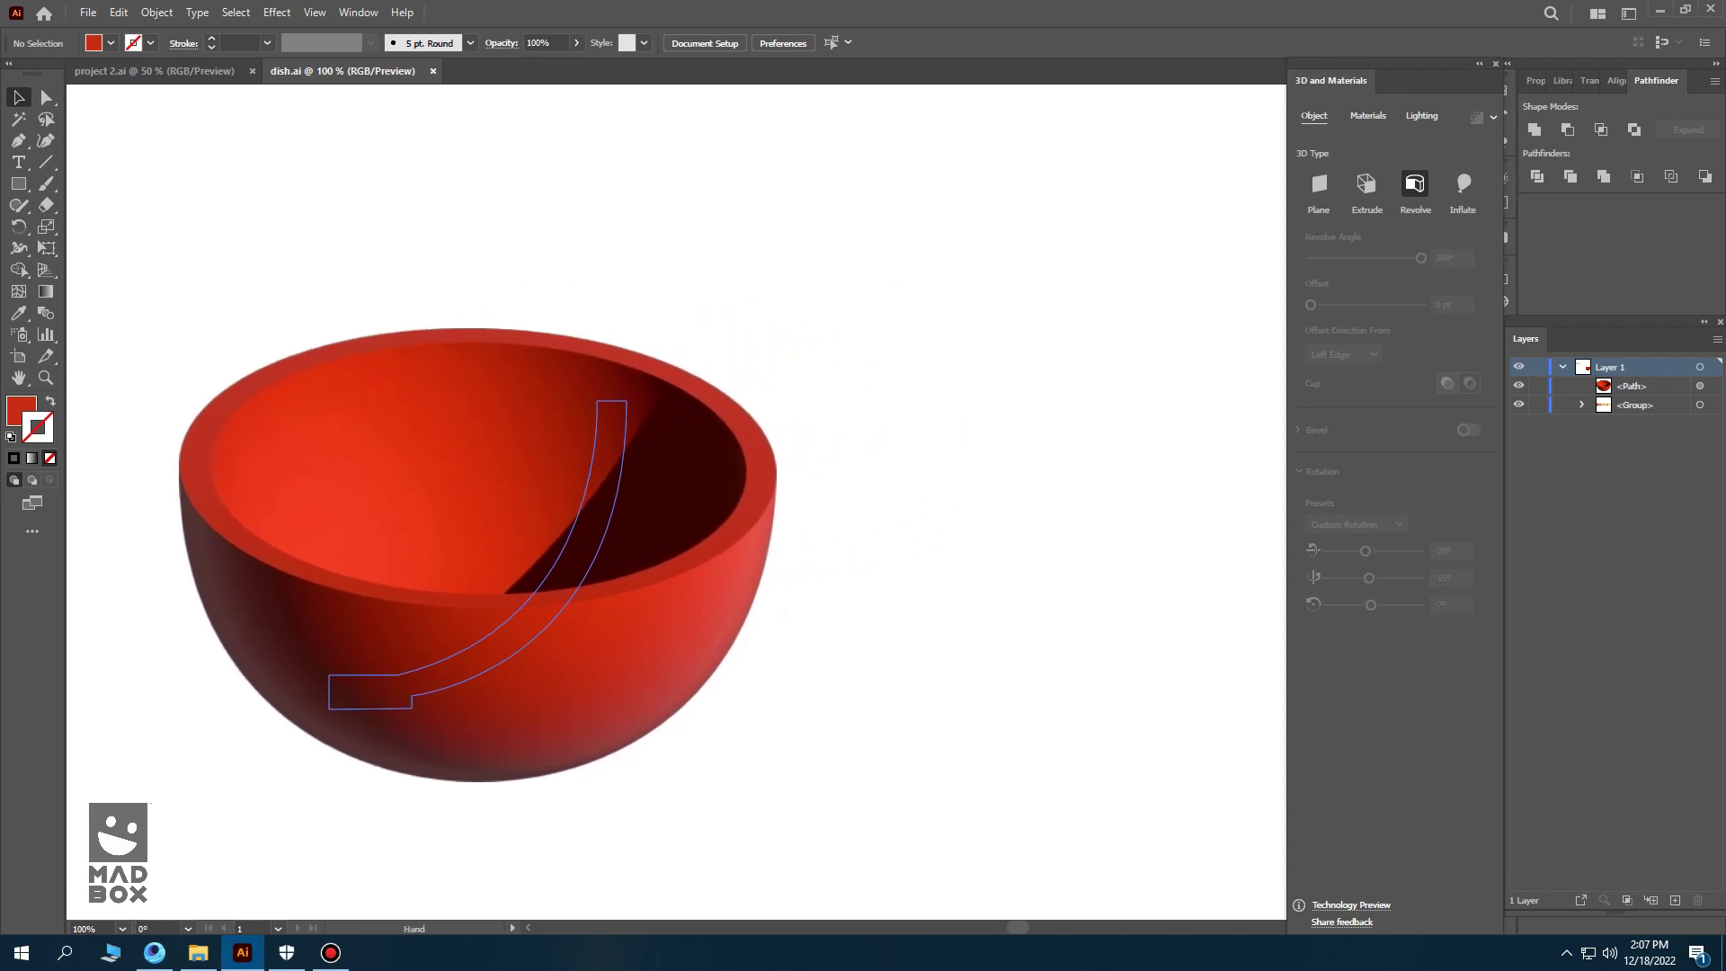
{"action": "key", "text": "ctrl+minus"}
{"action": "left_click_drag", "start_coordinate": [575, 539], "coordinate": [697, 506]}
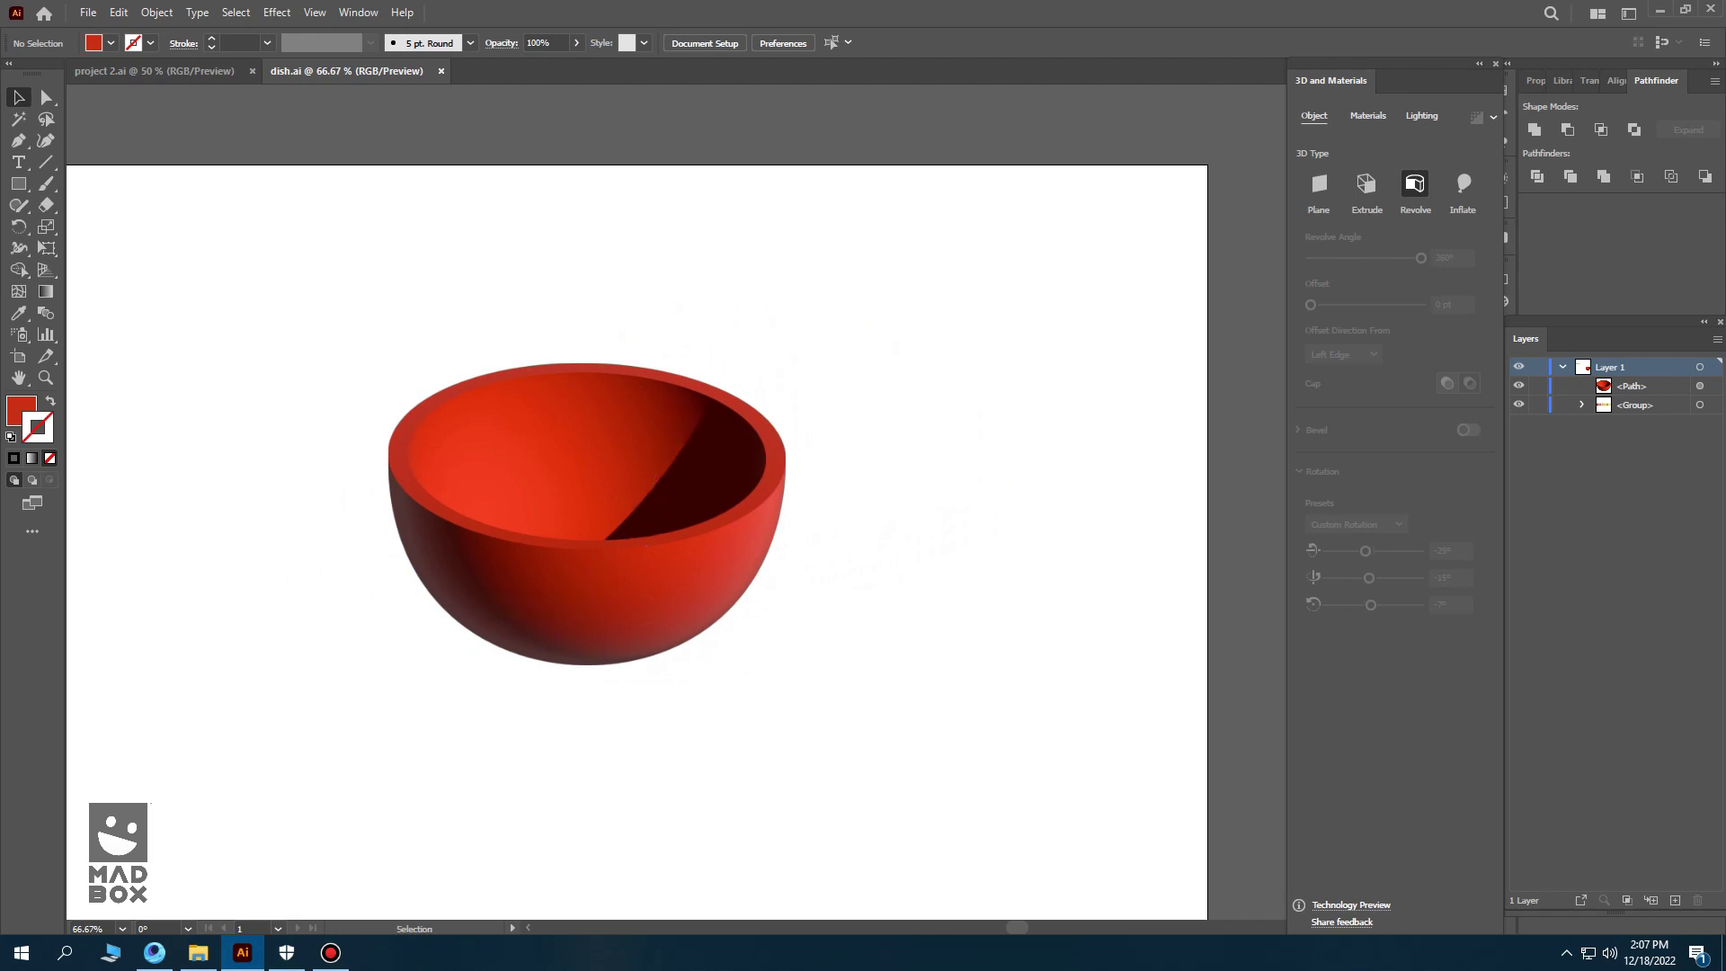
{"action": "key", "text": "ctrl+plus"}
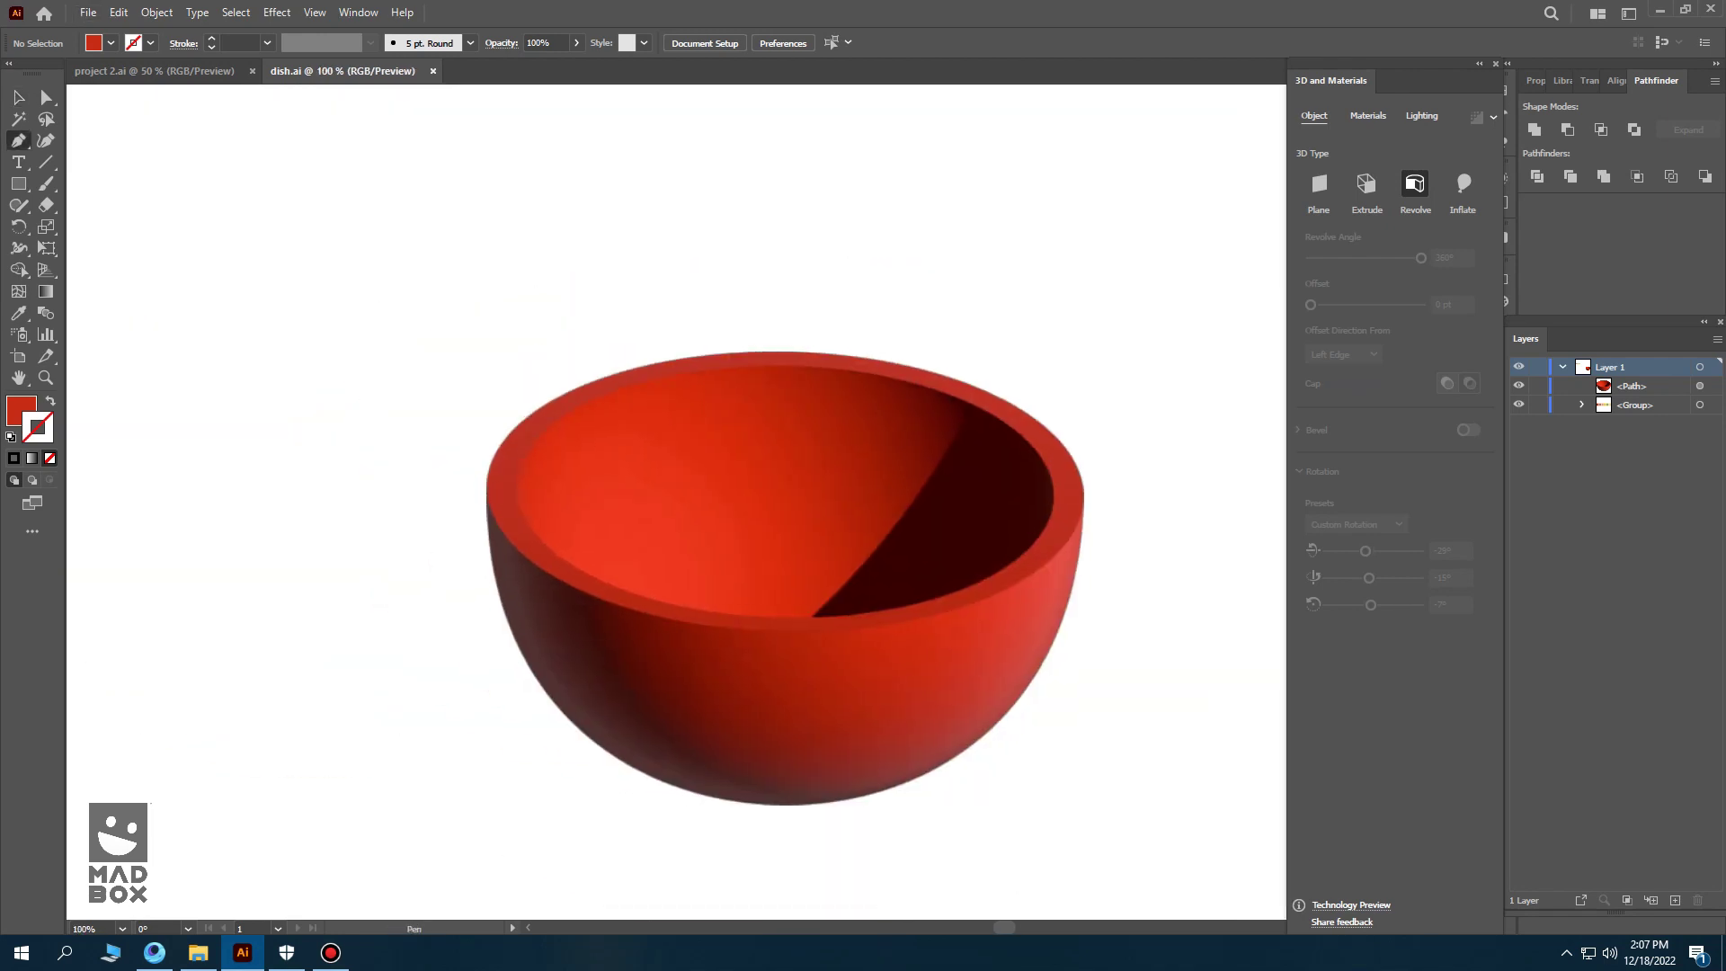
- Pen-draw a closed wavy bacon strip draped over the bowl's left rim
{"action": "left_click", "coordinate": [446, 512]}
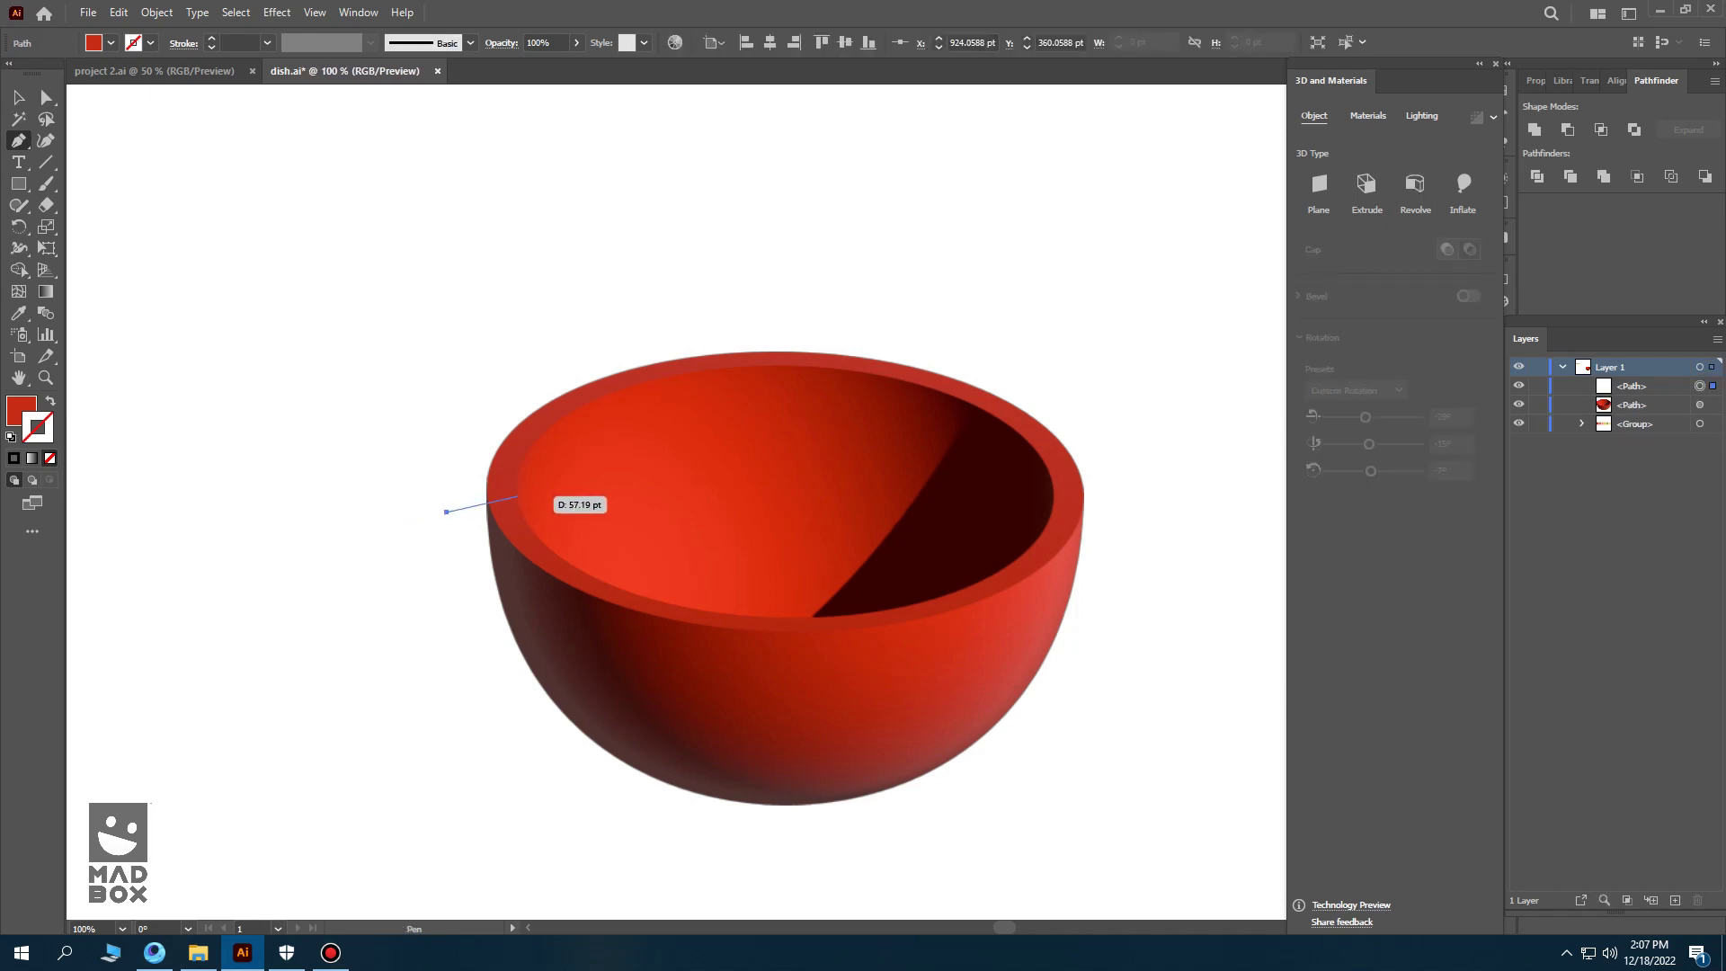
{"action": "left_click_drag", "start_coordinate": [550, 518], "coordinate": [548, 515]}
{"action": "left_click", "coordinate": [578, 557]}
{"action": "left_click_drag", "start_coordinate": [641, 595], "coordinate": [662, 595]}
{"action": "left_click", "coordinate": [642, 551]}
{"action": "scroll", "coordinate": [557, 557], "scroll_direction": "up", "scroll_amount": 2}
{"action": "left_click_drag", "start_coordinate": [501, 406], "coordinate": [533, 413]}
{"action": "scroll", "coordinate": [533, 412], "scroll_direction": "down", "scroll_amount": 1}
{"action": "left_click", "coordinate": [623, 444]}
{"action": "left_click", "coordinate": [568, 443]}
{"action": "left_click", "coordinate": [524, 391]}
{"action": "mouse_move", "coordinate": [481, 340]}
{"action": "left_mouse_down"}
{"action": "mouse_move", "coordinate": [392, 310]}
{"action": "mouse_move", "coordinate": [375, 275]}
{"action": "left_mouse_up"}
{"action": "left_click", "coordinate": [281, 389]}
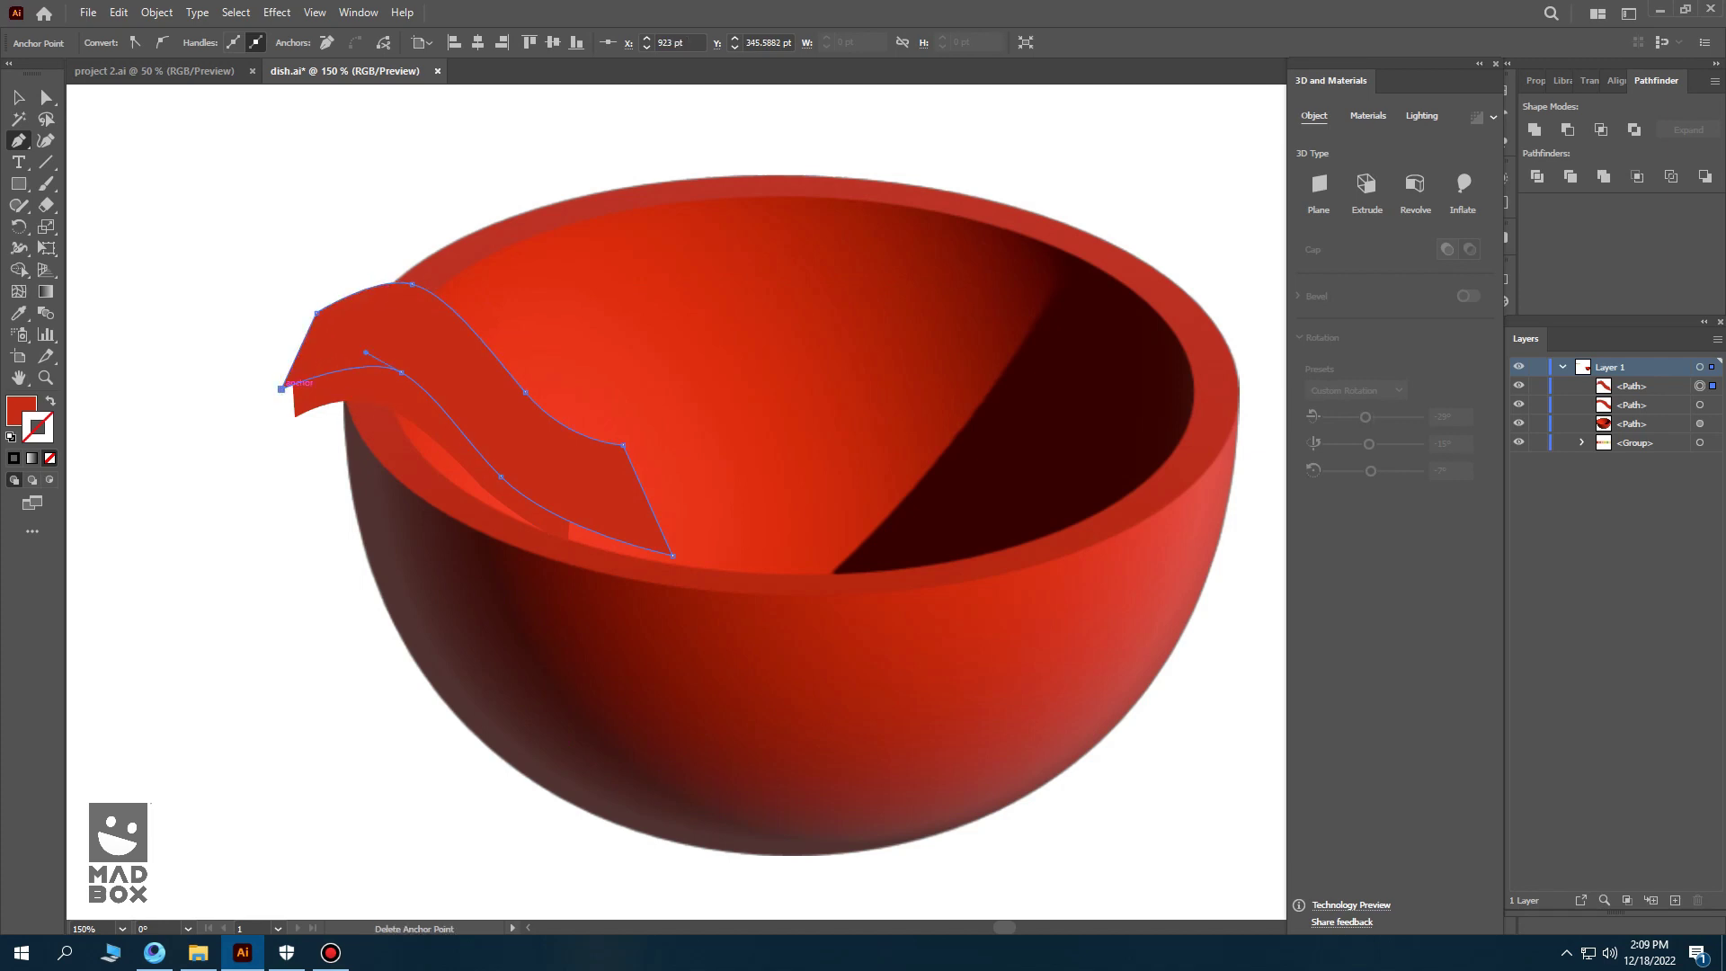
- Colour the strip with a lighter swatch and move bowl and strip left together
{"action": "key", "text": "ctrl+minus"}
{"action": "key", "text": "ctrl+minus"}
{"action": "key", "text": "ctrl+minus"}
{"action": "key", "text": "i"}
{"action": "left_click", "coordinate": [214, 272]}
{"action": "key", "text": "v"}
{"action": "left_click_drag", "start_coordinate": [899, 558], "coordinate": [778, 516]}
{"action": "key", "text": "ctrl+plus"}
{"action": "key", "text": "ctrl+plus"}
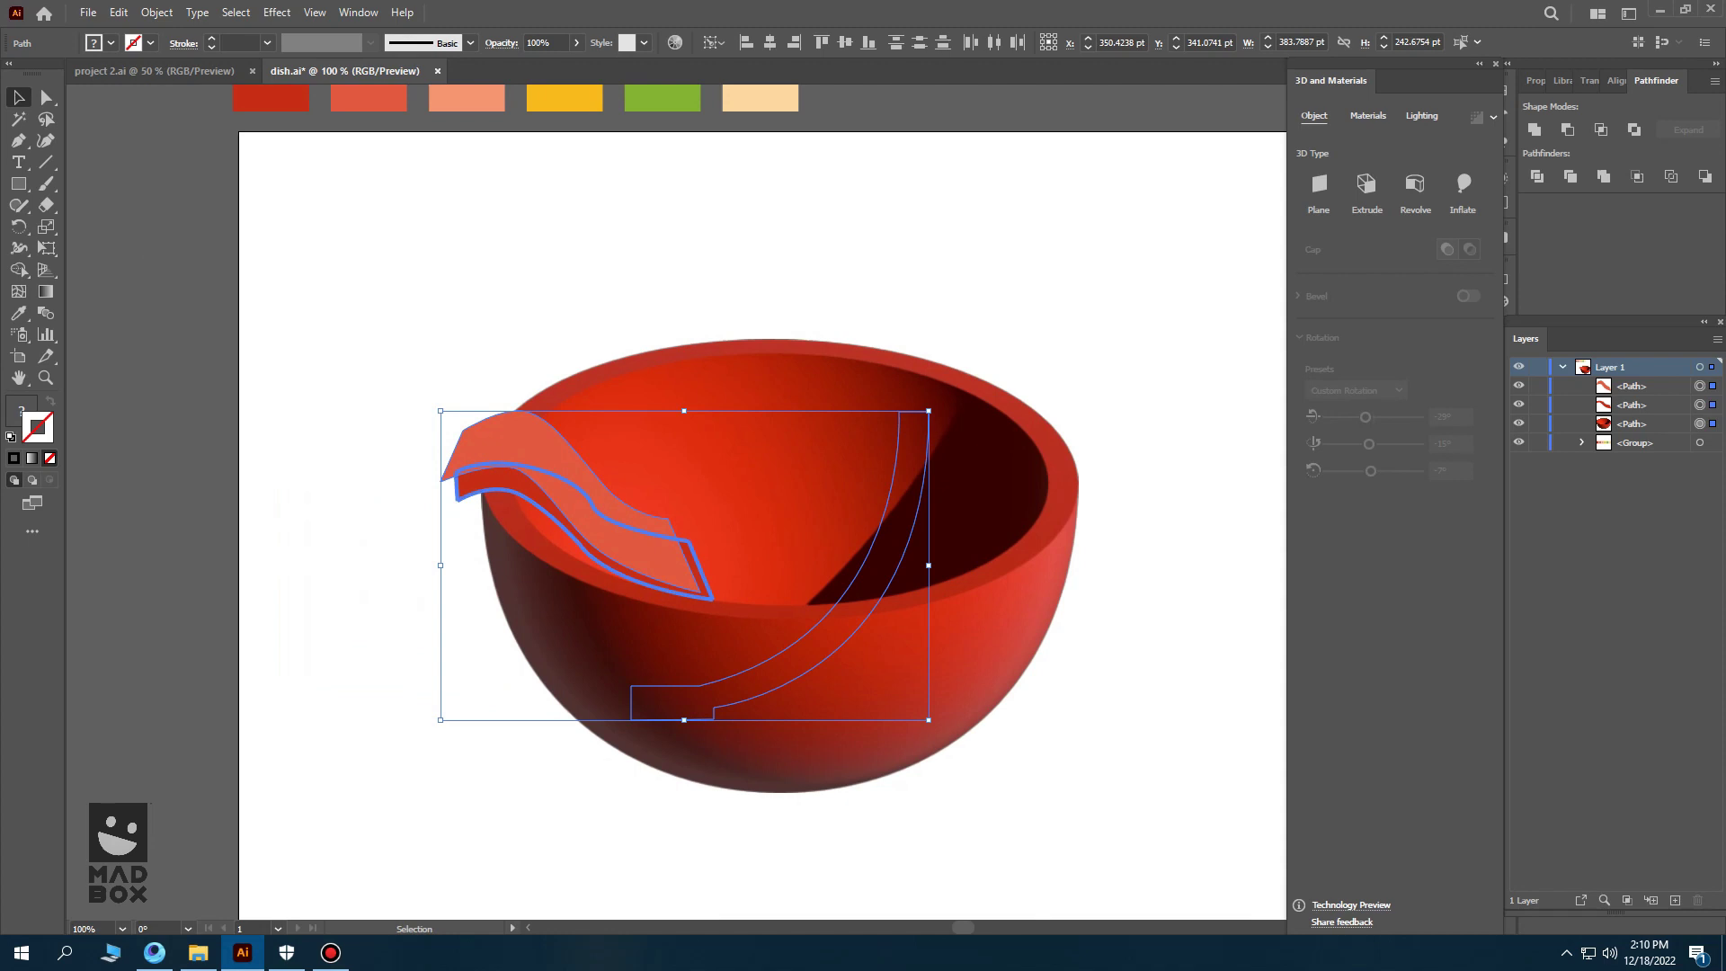
- Give the strip's inner part the bowl's red colour
{"action": "left_click", "coordinate": [647, 553]}
{"action": "key", "text": "i"}
{"action": "left_click", "coordinate": [575, 378]}
{"action": "key", "text": "v"}
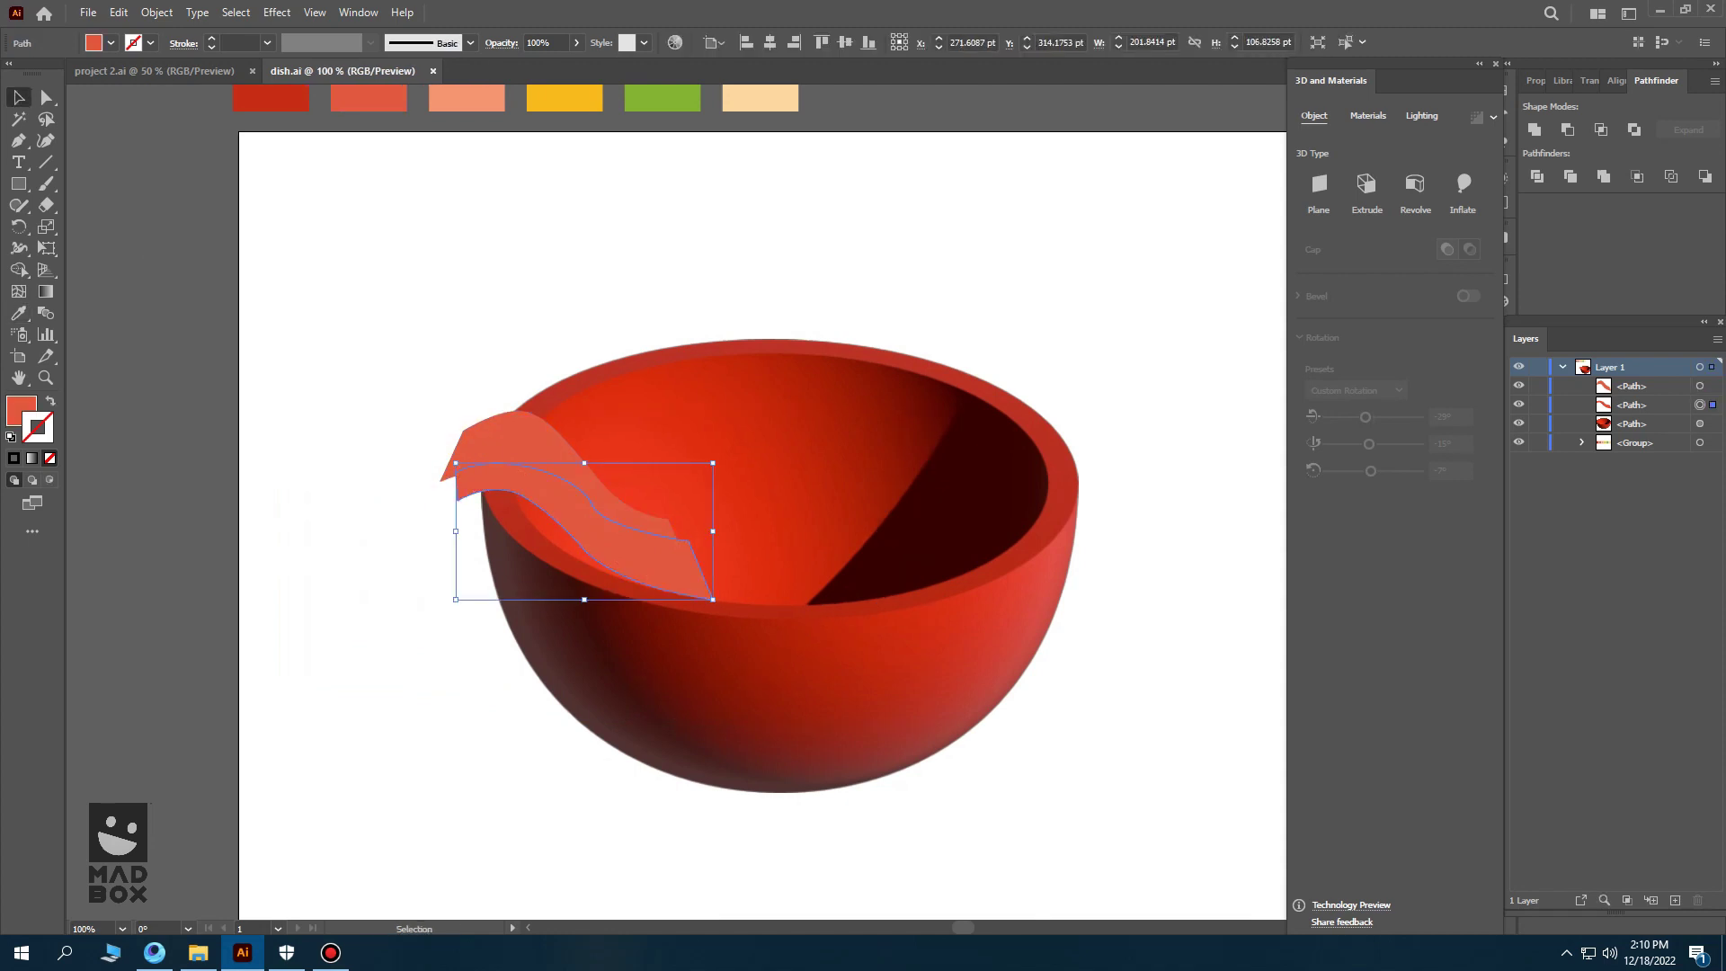
{"action": "key", "text": "ctrl+plus"}
{"action": "key", "text": "p"}
- Draw a curved stripe along the bacon strip and fill it with the salmon swatch
{"action": "left_click", "coordinate": [207, 484]}
{"action": "left_click", "coordinate": [341, 480]}
{"action": "mouse_move", "coordinate": [533, 635]}
{"action": "left_mouse_down"}
{"action": "mouse_move", "coordinate": [569, 645]}
{"action": "mouse_move", "coordinate": [539, 575]}
{"action": "left_mouse_up"}
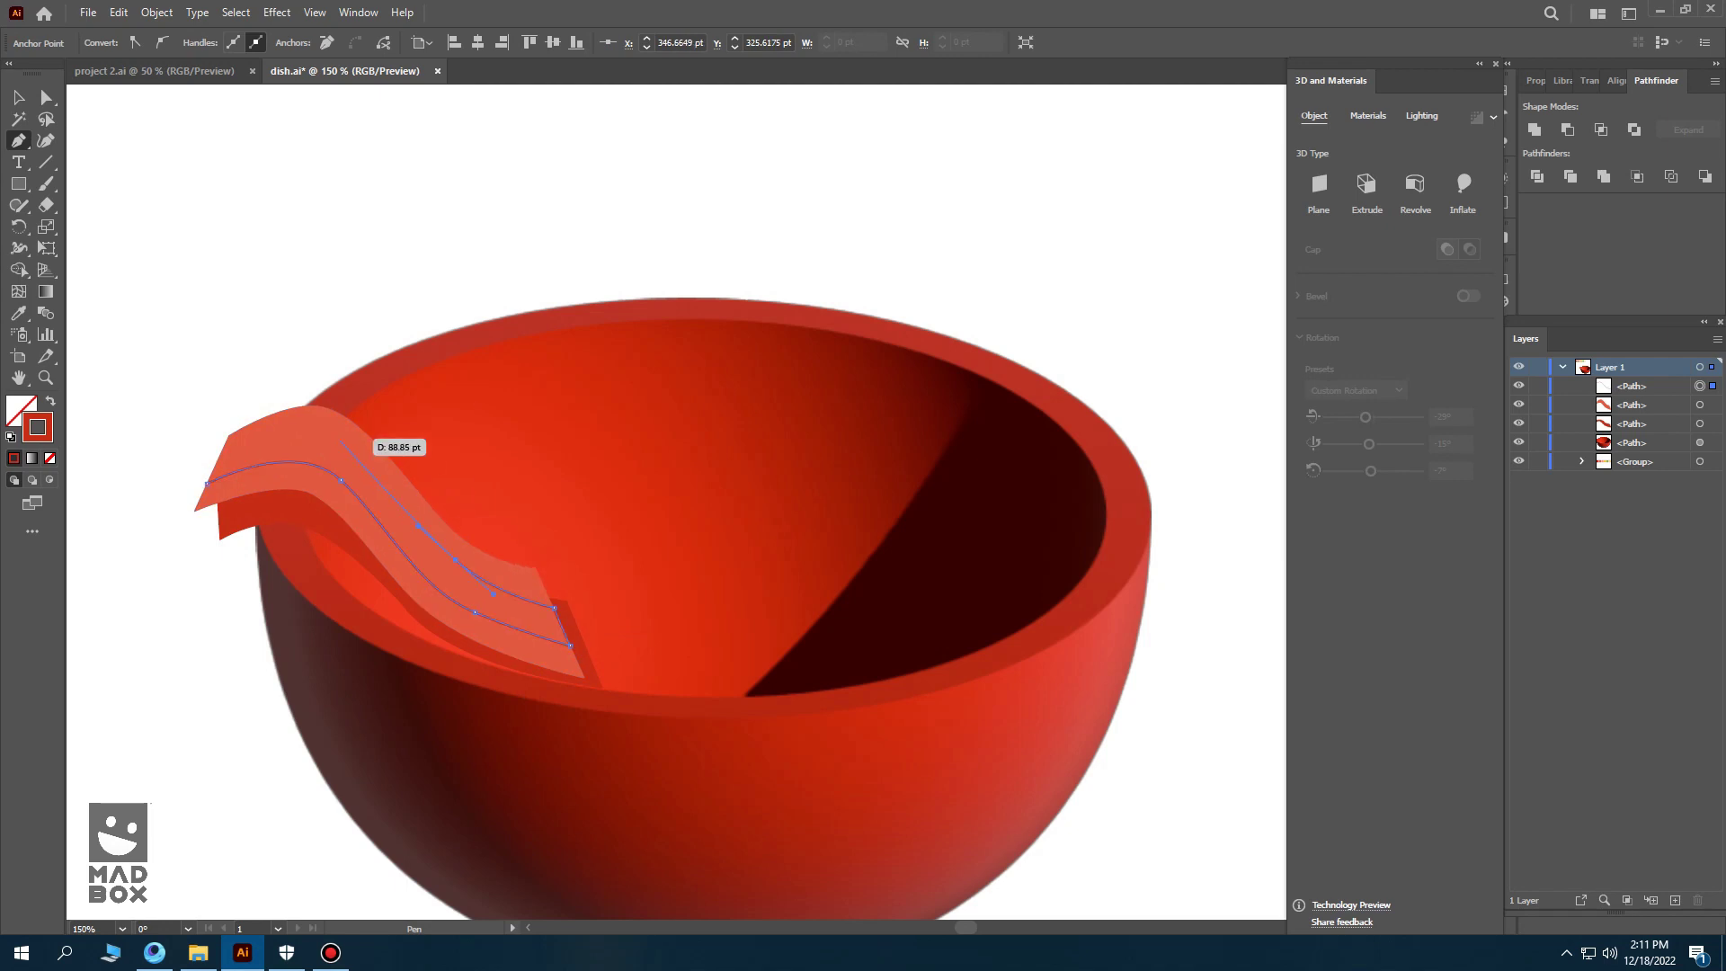
{"action": "left_click_drag", "start_coordinate": [322, 423], "coordinate": [293, 413]}
{"action": "left_click_drag", "start_coordinate": [207, 482], "coordinate": [223, 475]}
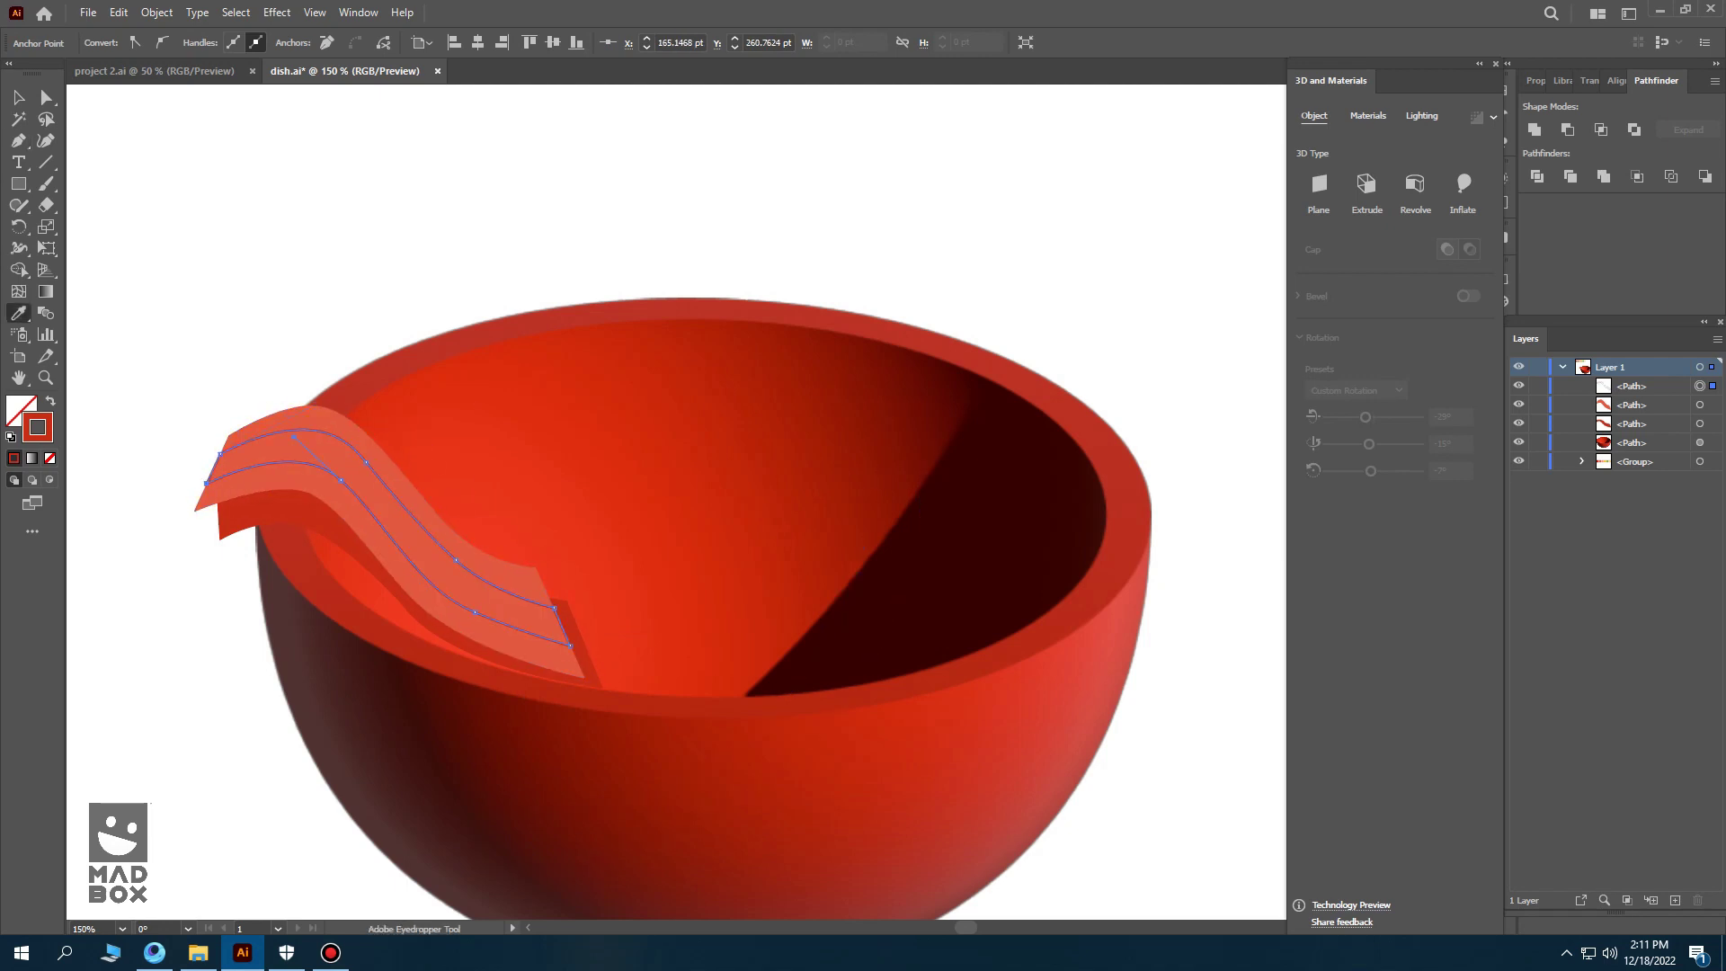
{"action": "key", "text": "ctrl+minus"}
{"action": "key", "text": "ctrl+minus"}
{"action": "left_click", "coordinate": [308, 123]}
{"action": "key", "text": "ctrl+shift+a"}
{"action": "scroll", "coordinate": [720, 449], "scroll_direction": "up", "scroll_amount": 2}
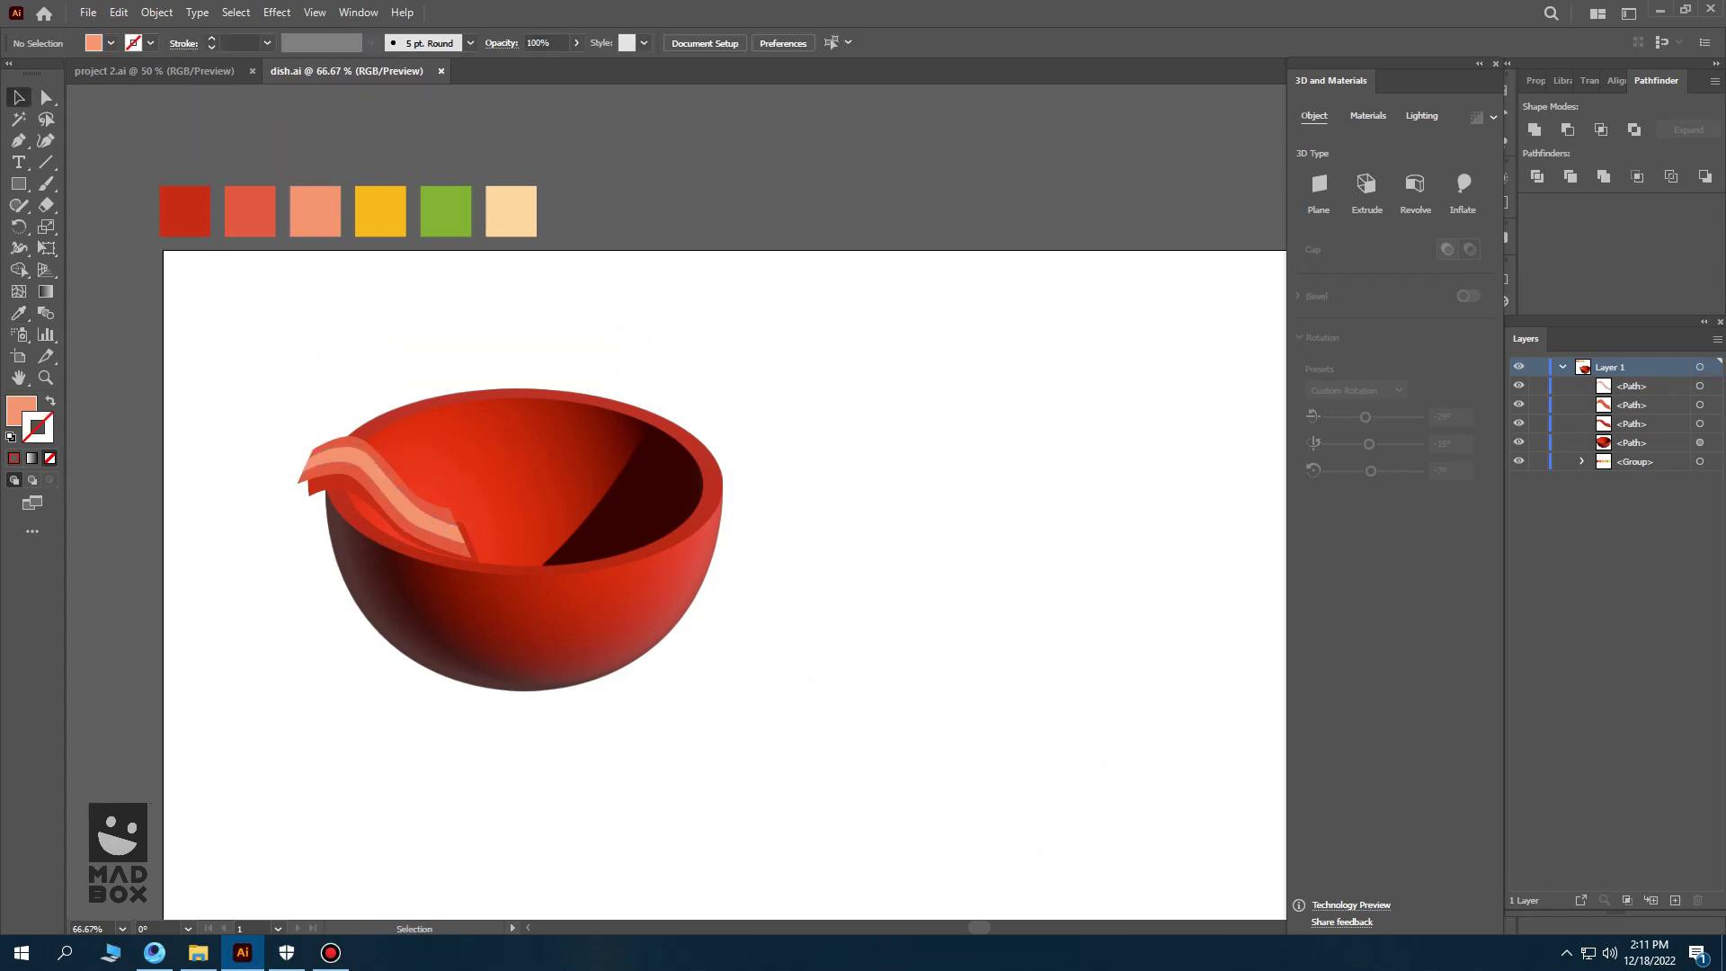
{"action": "key", "text": "ctrl+plus"}
{"action": "key", "text": "ctrl+plus"}
{"action": "key", "text": "ctrl+minus"}
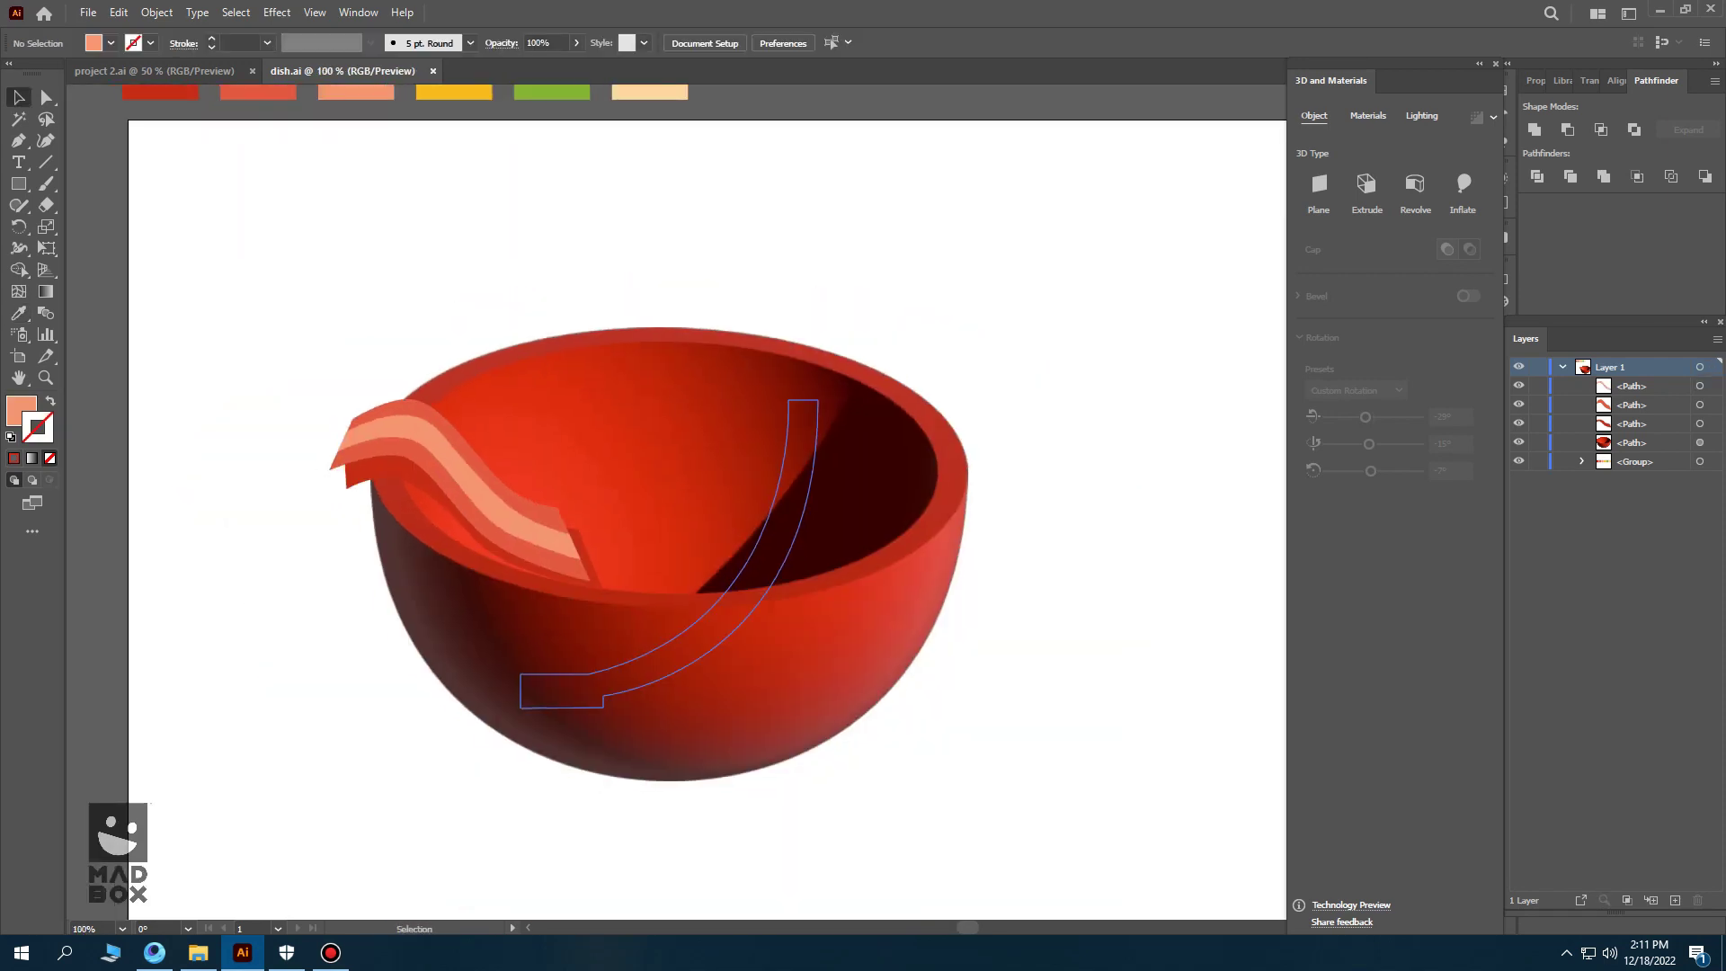
- Draw an ellipse inside the bowl and reshape its lower-right curve
{"action": "key", "text": "ctrl+plus"}
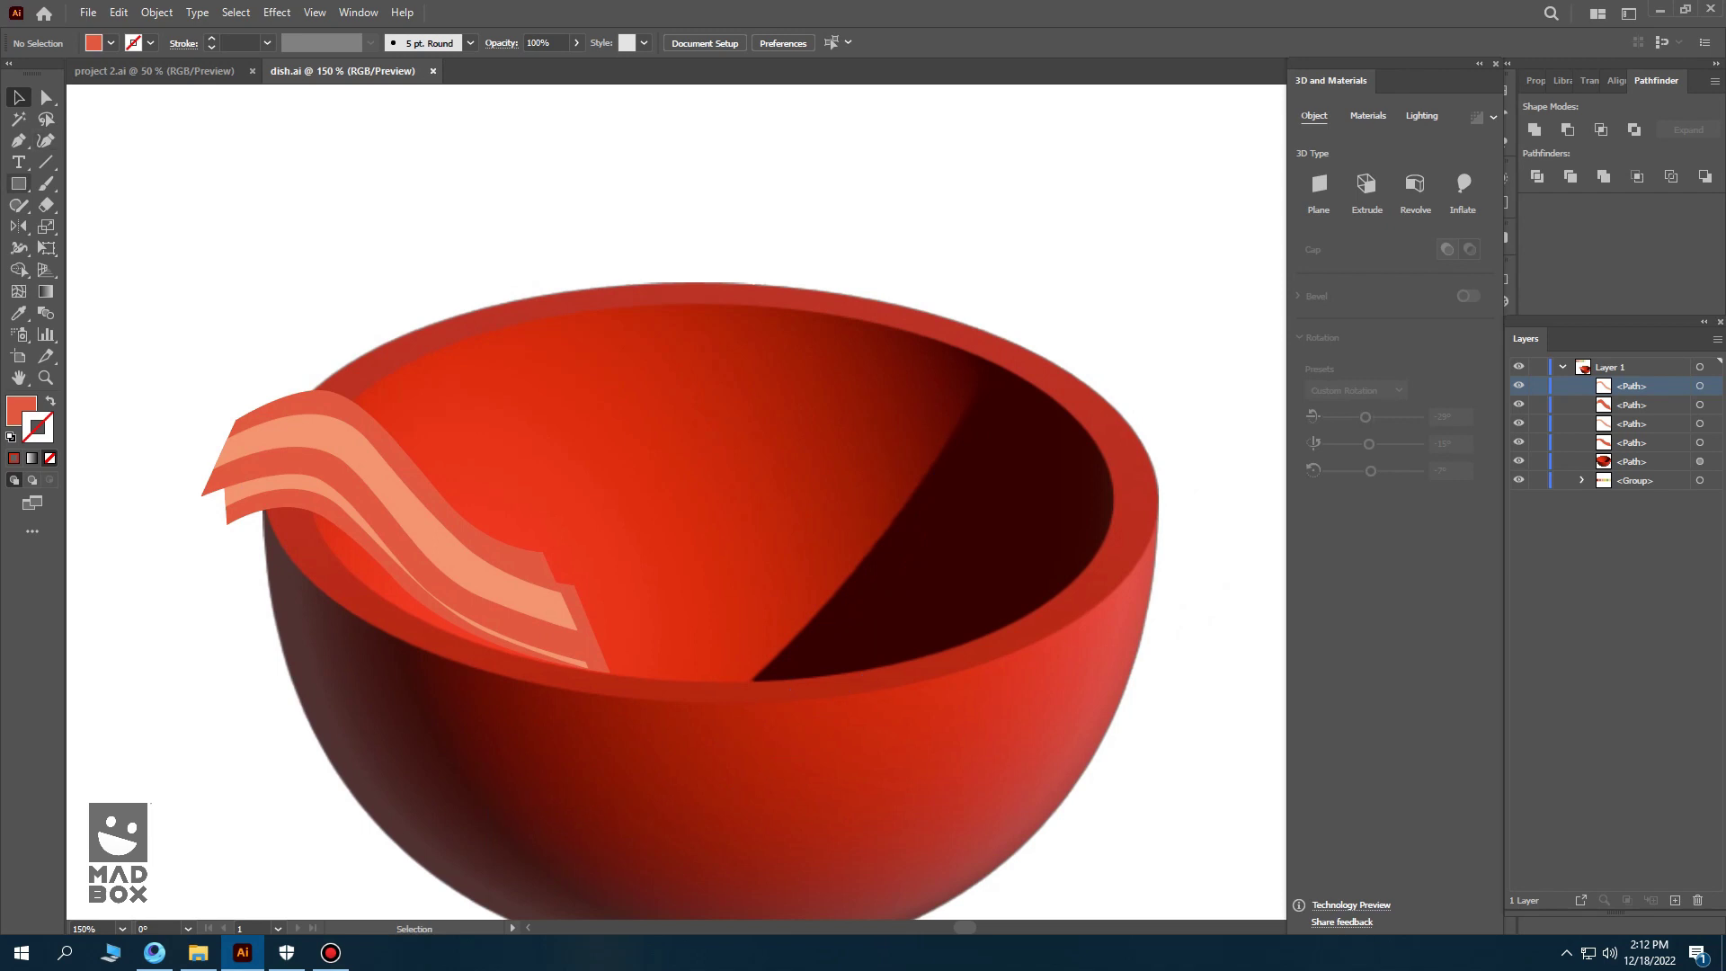
{"action": "left_click_drag", "start_coordinate": [18, 184], "coordinate": [81, 226]}
{"action": "mouse_move", "coordinate": [418, 381]}
{"action": "left_mouse_down"}
{"action": "mouse_move", "coordinate": [695, 550]}
{"action": "mouse_move", "coordinate": [664, 549]}
{"action": "left_mouse_up"}
{"action": "key", "text": "ctrl+plus"}
{"action": "key", "text": "ctrl+plus"}
{"action": "key", "text": "a"}
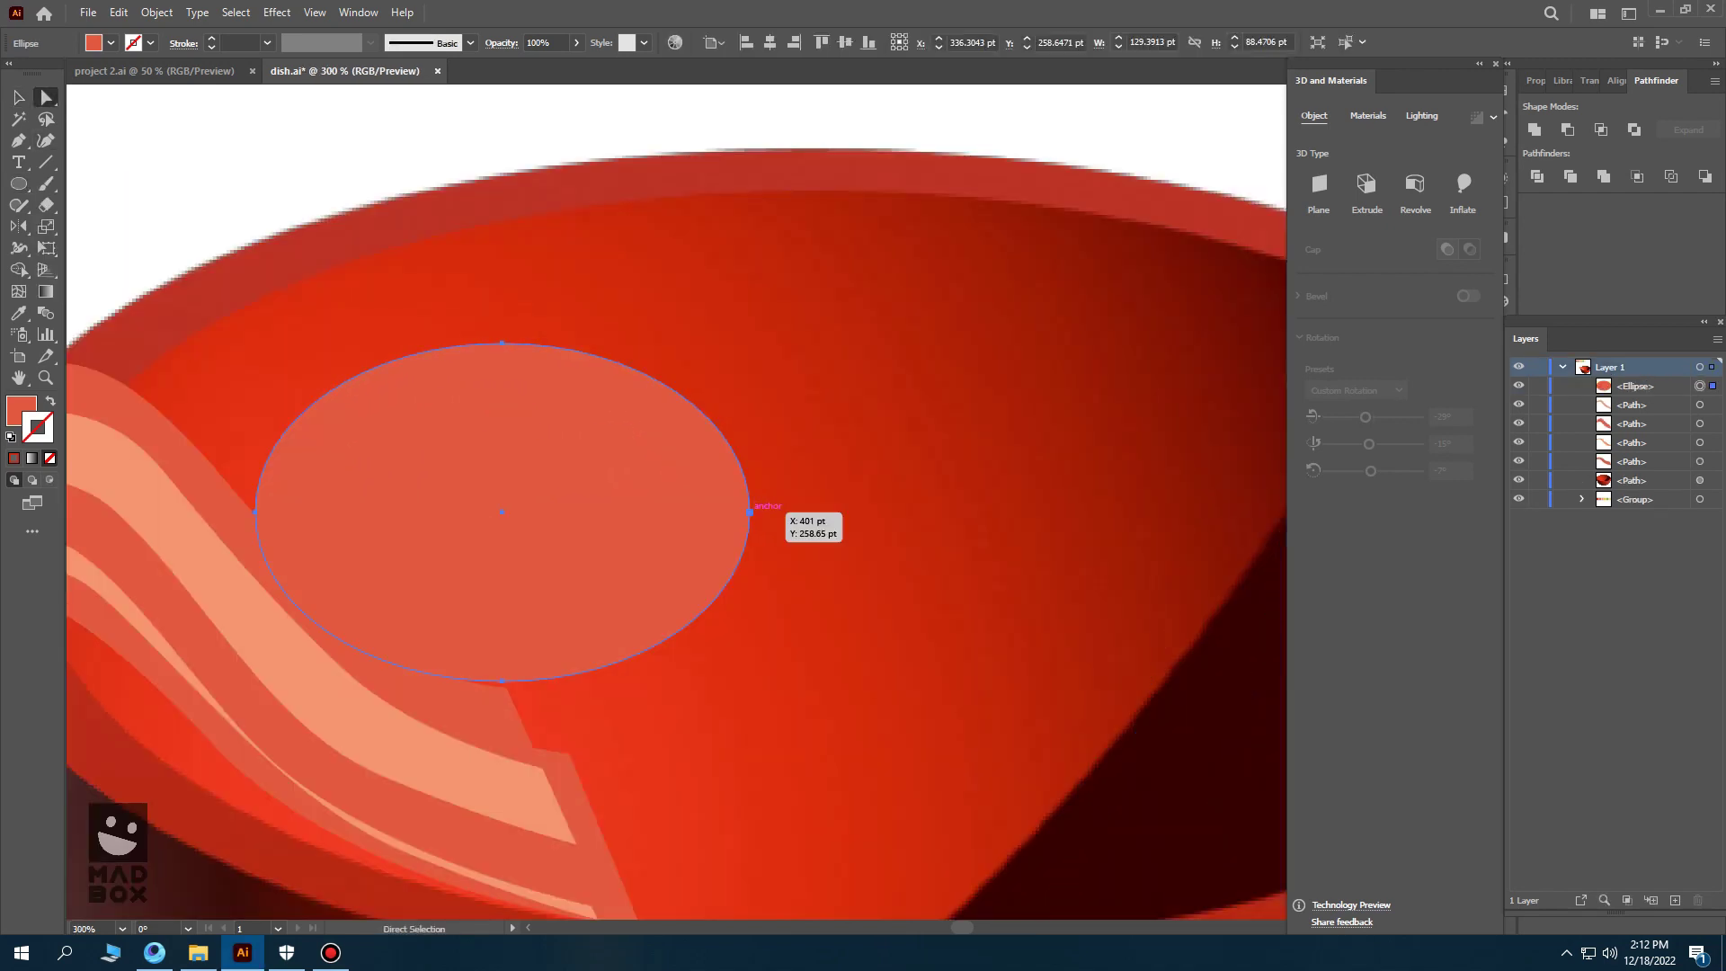
{"action": "left_click", "coordinate": [750, 512]}
{"action": "left_click_drag", "start_coordinate": [750, 605], "coordinate": [749, 681]}
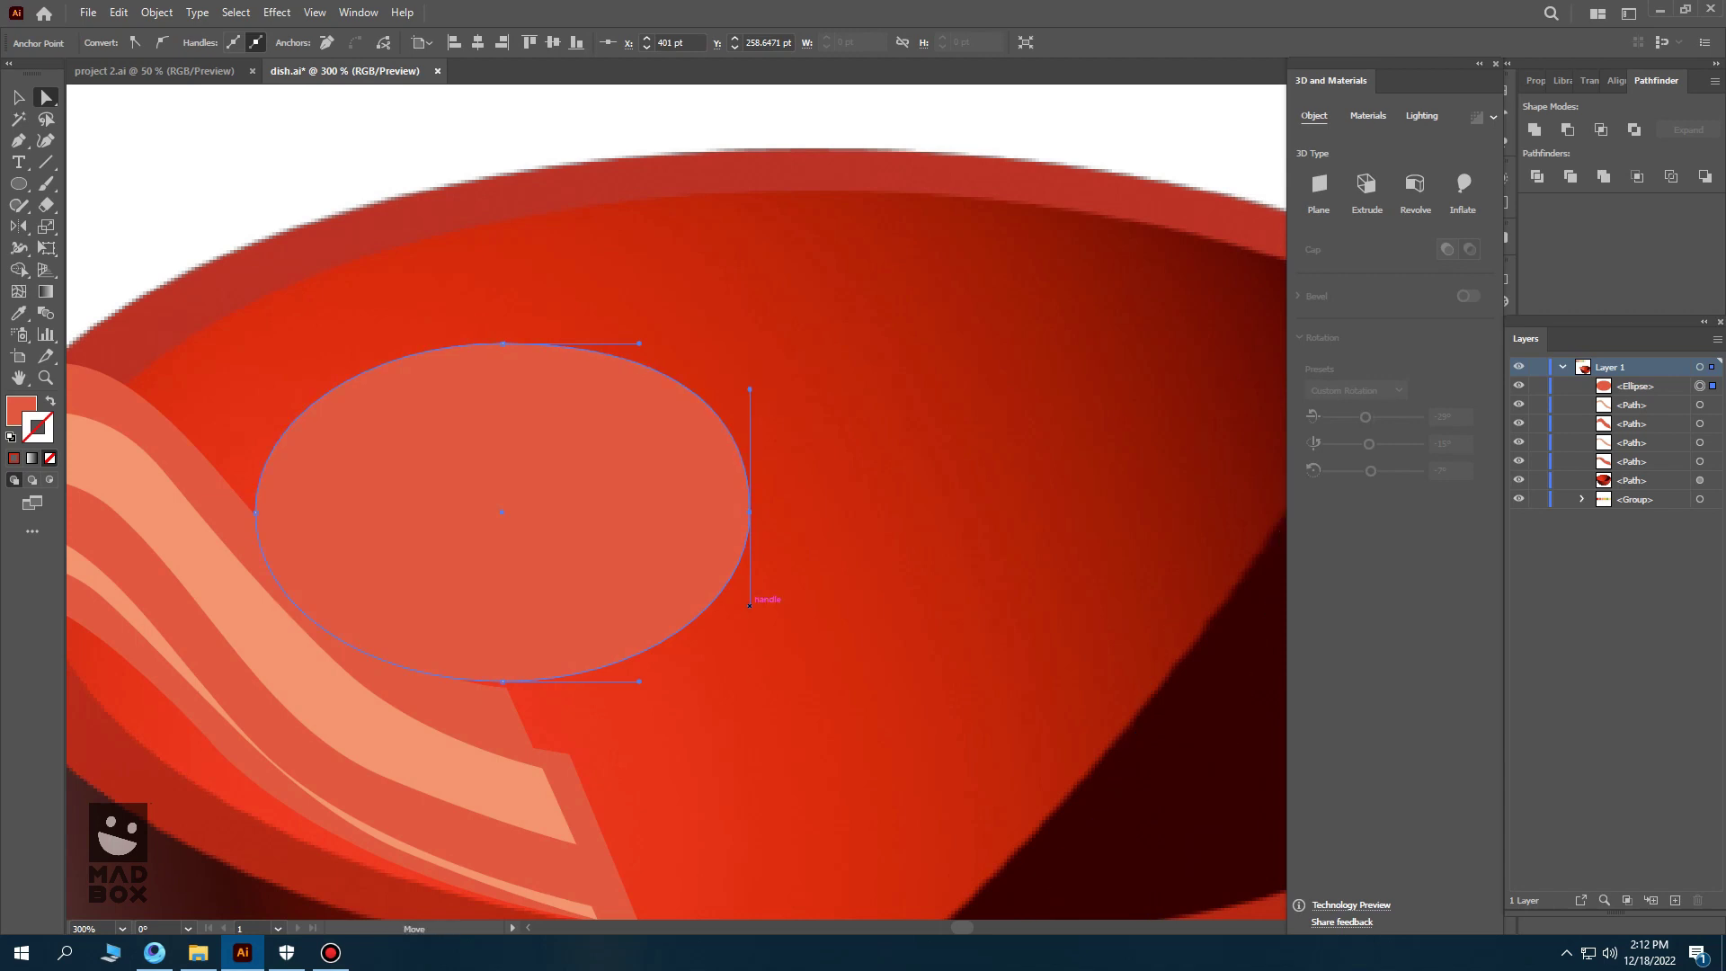
- Fill the ellipse white and draw a round yellow yolk over it
{"action": "key", "text": "v"}
{"action": "key", "text": "i"}
{"action": "left_click", "coordinate": [683, 117]}
{"action": "key", "text": "l"}
{"action": "left_click_drag", "start_coordinate": [468, 395], "coordinate": [711, 639]}
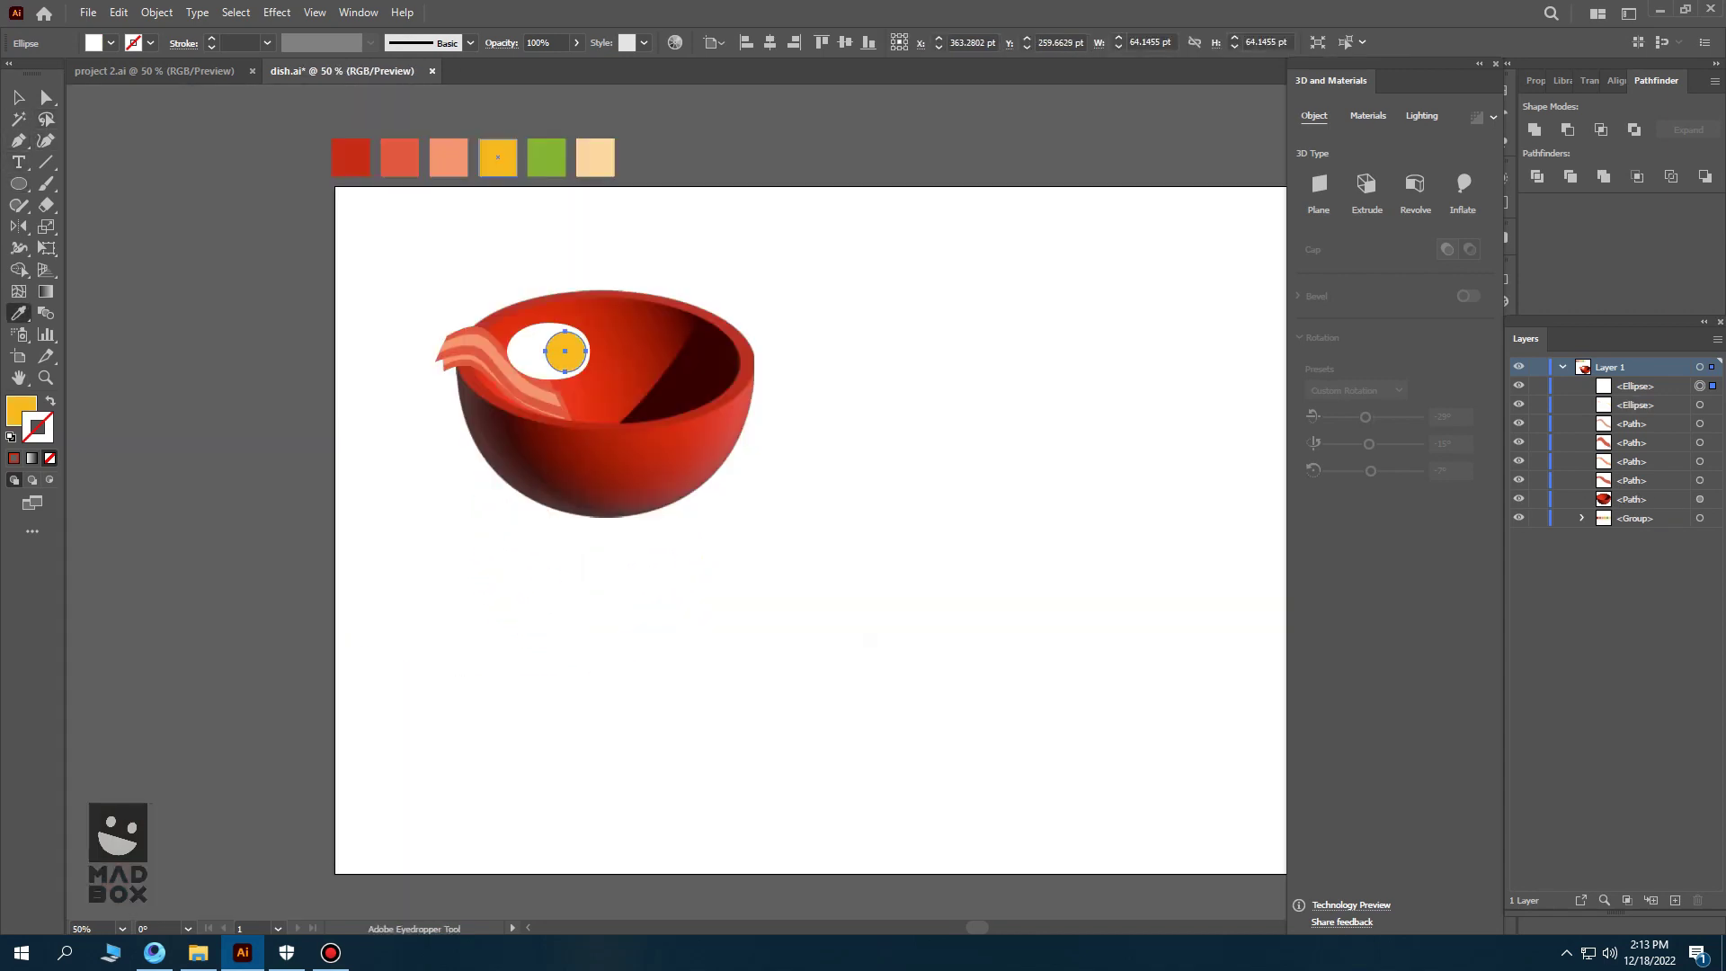
- Group egg white and yolk, tilt the group, and send it behind the bacon
{"action": "key", "text": "v"}
{"action": "left_click", "coordinate": [526, 355]}
{"action": "scroll", "coordinate": [556, 288], "scroll_direction": "up", "scroll_amount": 3}
{"action": "right_click", "coordinate": [572, 453]}
{"action": "left_click", "coordinate": [614, 567]}
{"action": "mouse_move", "coordinate": [666, 402]}
{"action": "left_mouse_down"}
{"action": "mouse_move", "coordinate": [703, 432]}
{"action": "mouse_move", "coordinate": [620, 490]}
{"action": "left_mouse_up"}
{"action": "key", "text": "a"}
{"action": "key", "text": "v"}
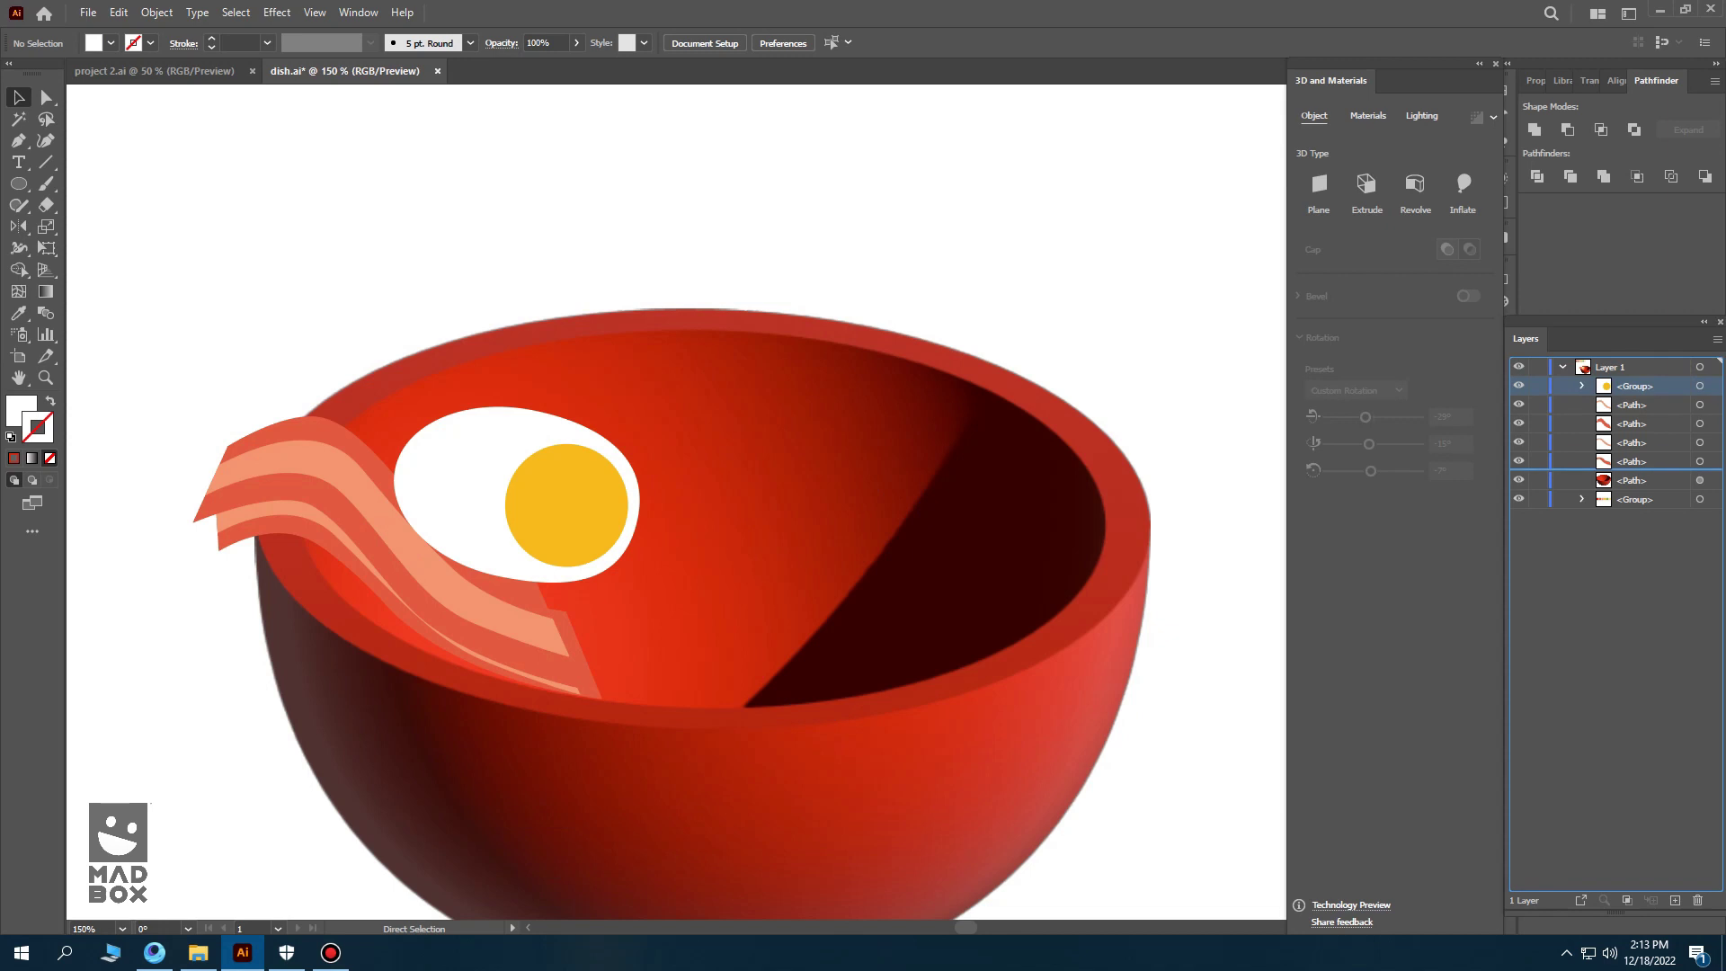
{"action": "key", "text": "ctrl+bracketleft"}
{"action": "key", "text": "ctrl+bracketleft"}
{"action": "key", "text": "ctrl+bracketleft"}
- Nudge the egg left and pen-draw a first looping noodle path beside it
{"action": "left_click_drag", "start_coordinate": [590, 485], "coordinate": [462, 399]}
{"action": "key", "text": "a"}
{"action": "key", "text": "ctrl+shift+a"}
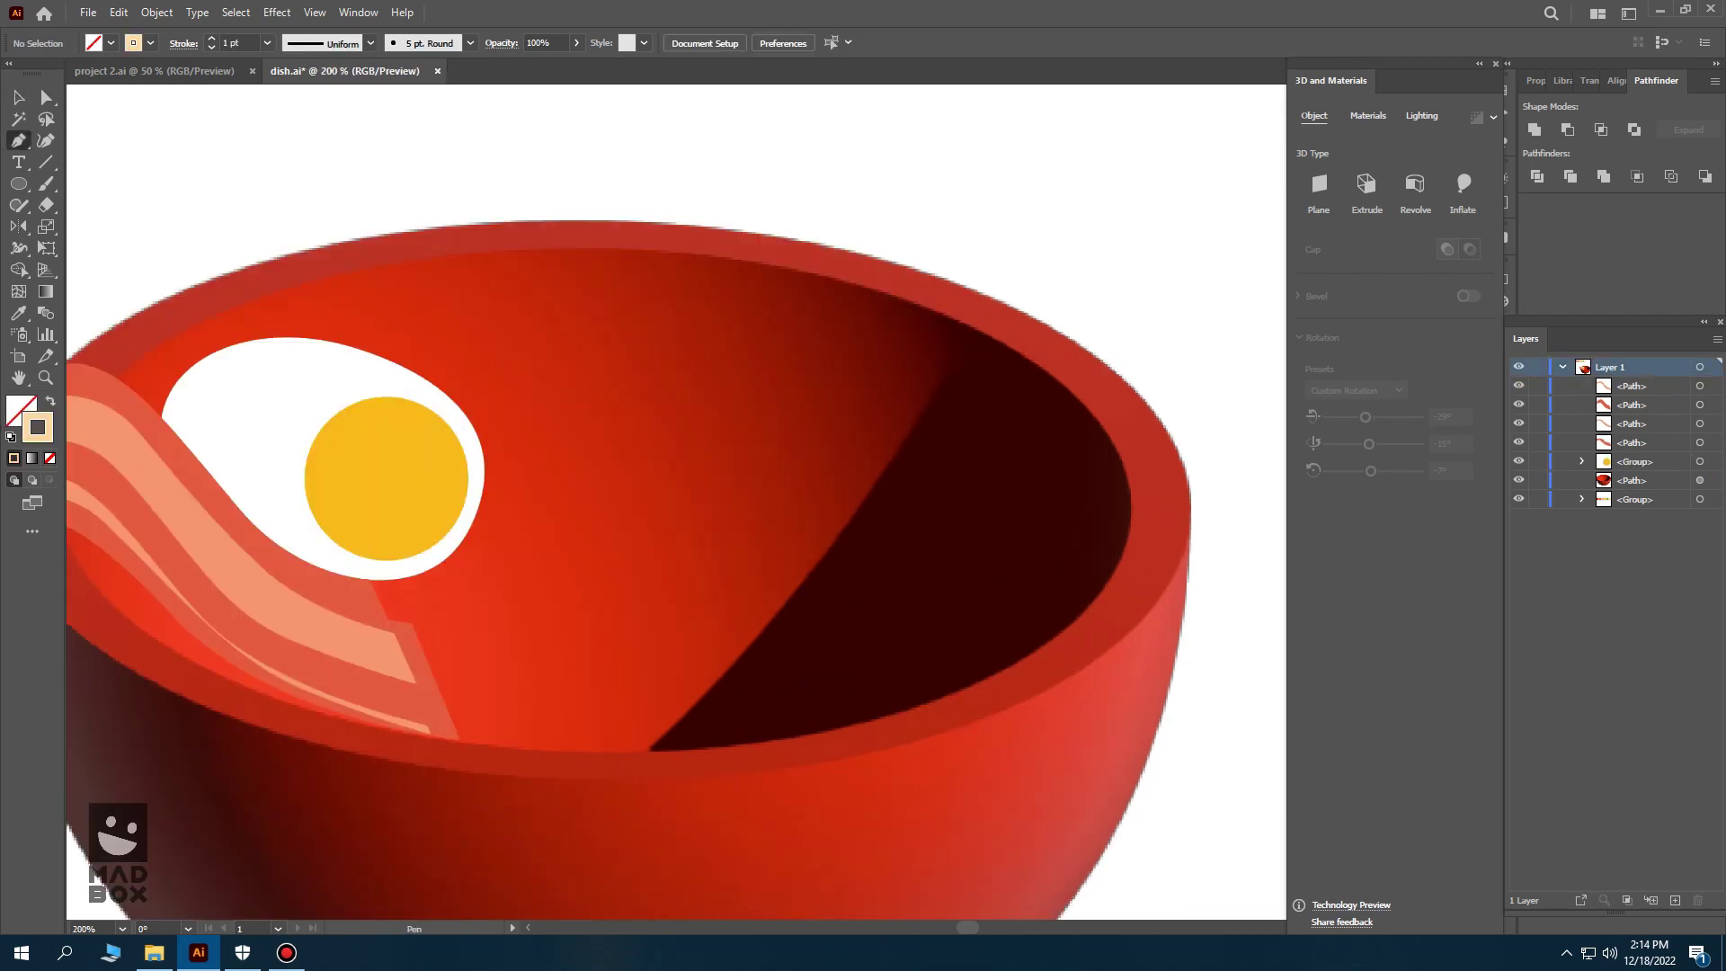
{"action": "key", "text": "p"}
{"action": "left_click", "coordinate": [312, 356]}
{"action": "left_click_drag", "start_coordinate": [417, 291], "coordinate": [643, 305]}
{"action": "left_click_drag", "start_coordinate": [560, 456], "coordinate": [522, 500]}
{"action": "left_click", "coordinate": [463, 523]}
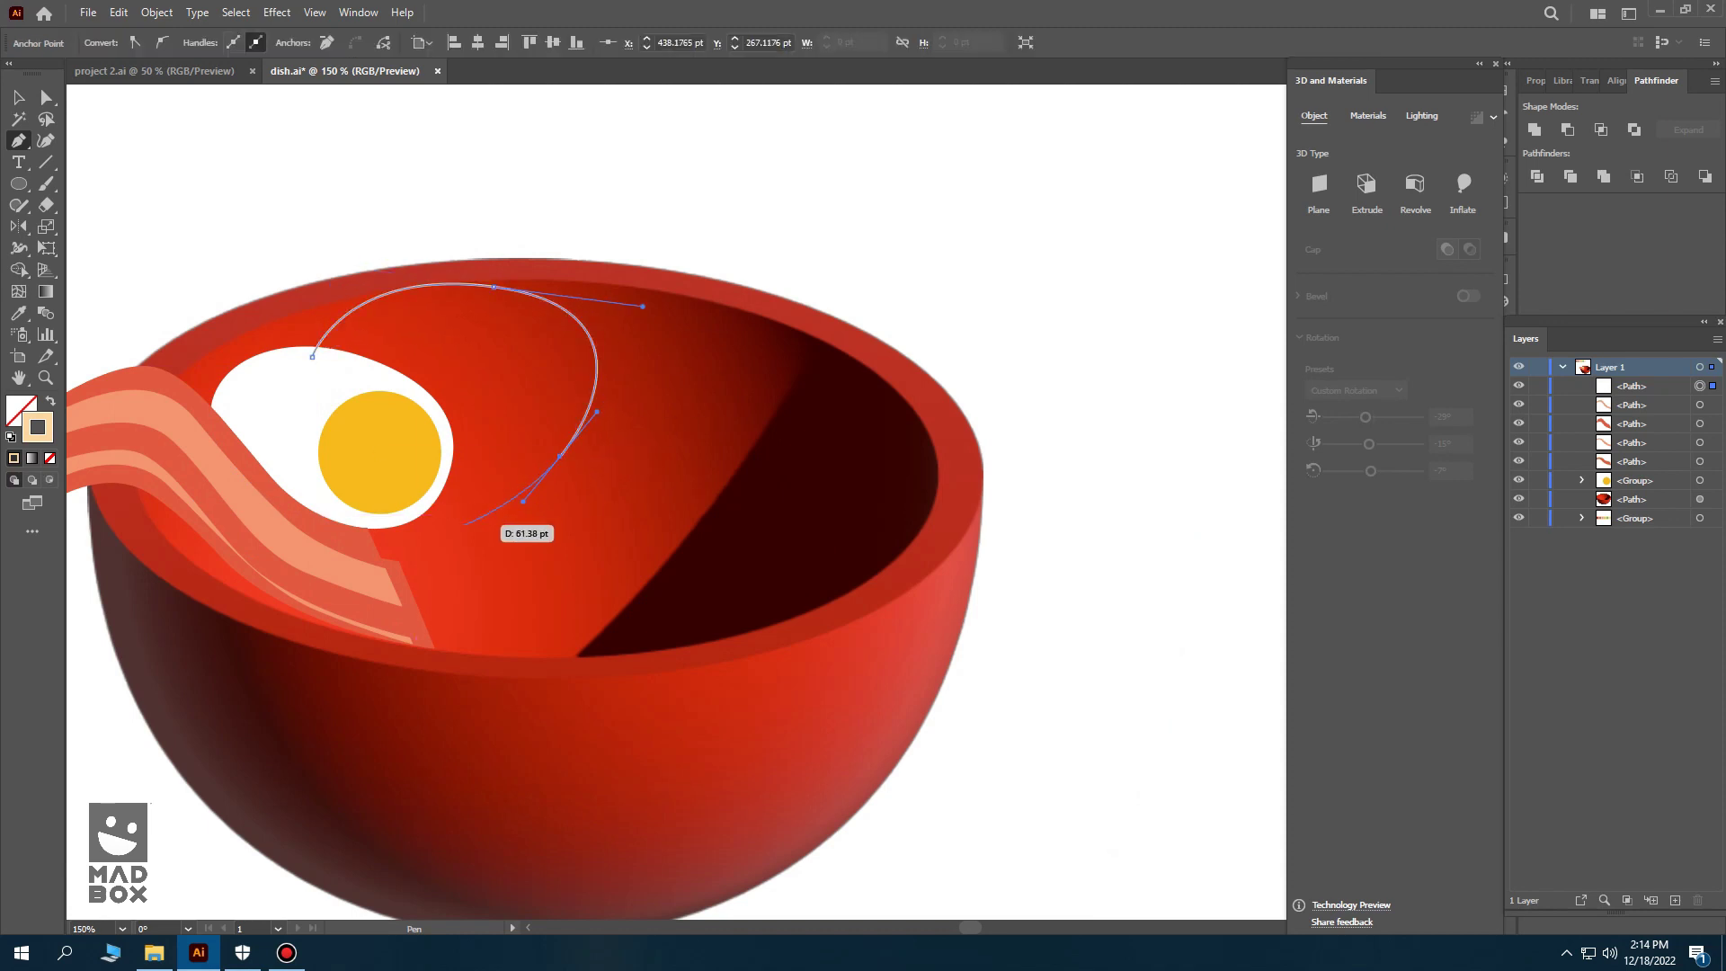
{"action": "key", "text": "v"}
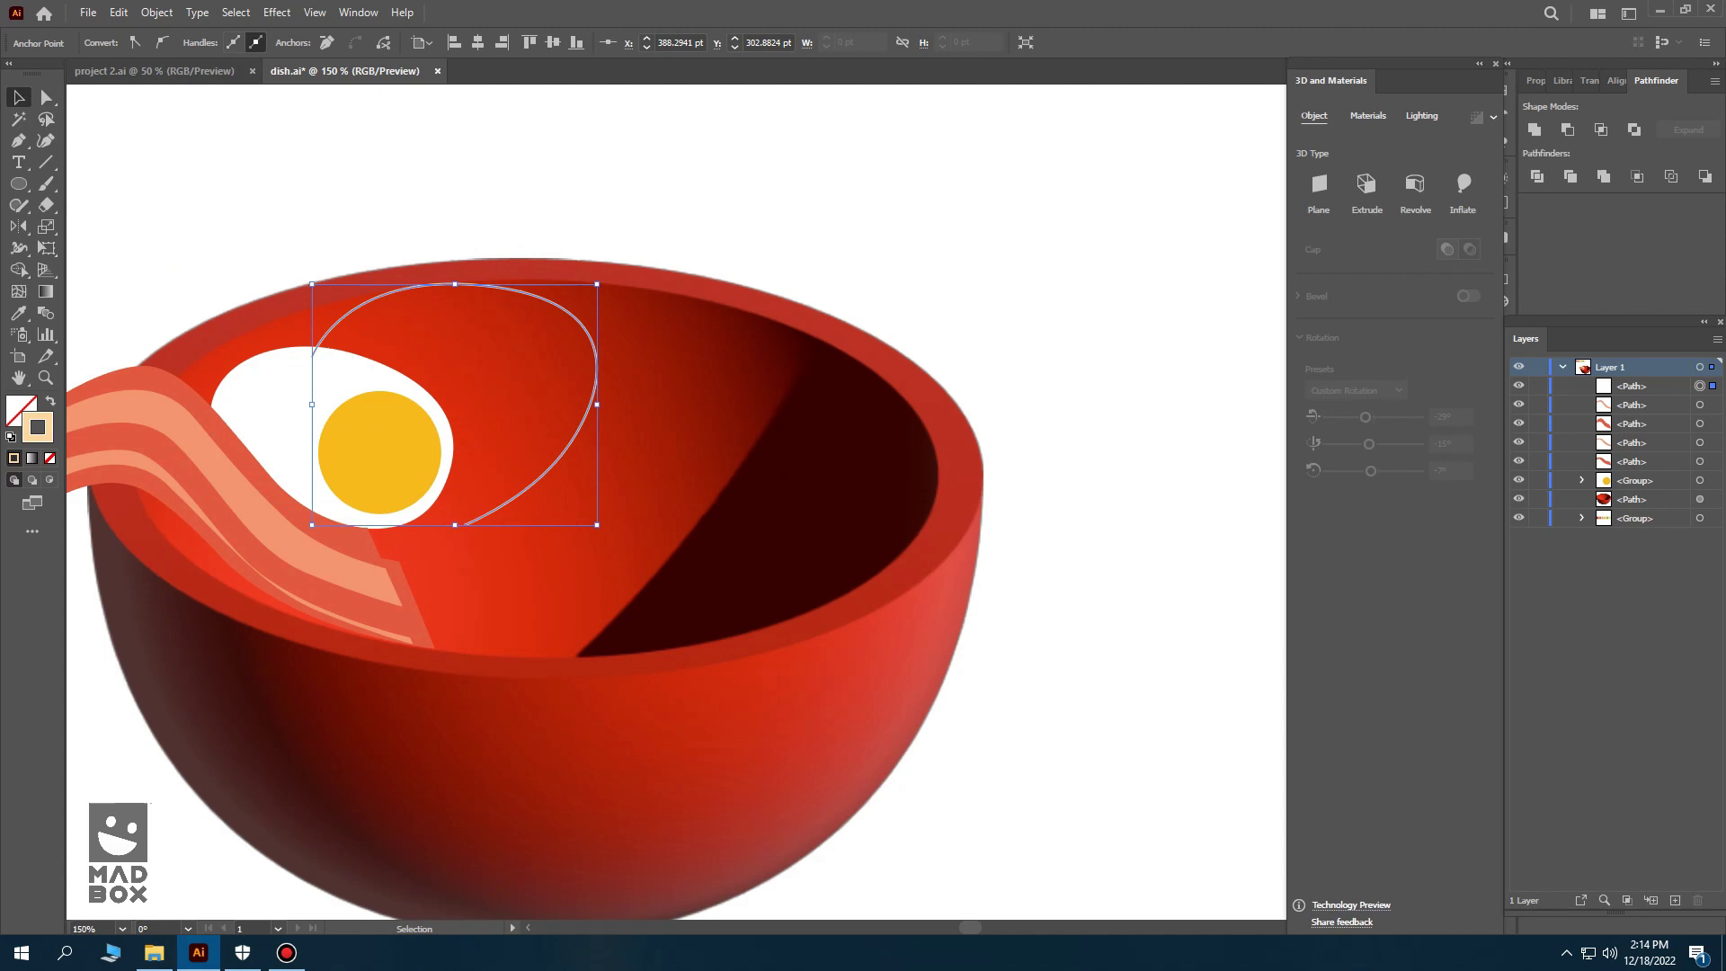
- Set the noodle's stroke weight to 18 pt and adjust its top and lower end
{"action": "type", "text": "149.0214"}
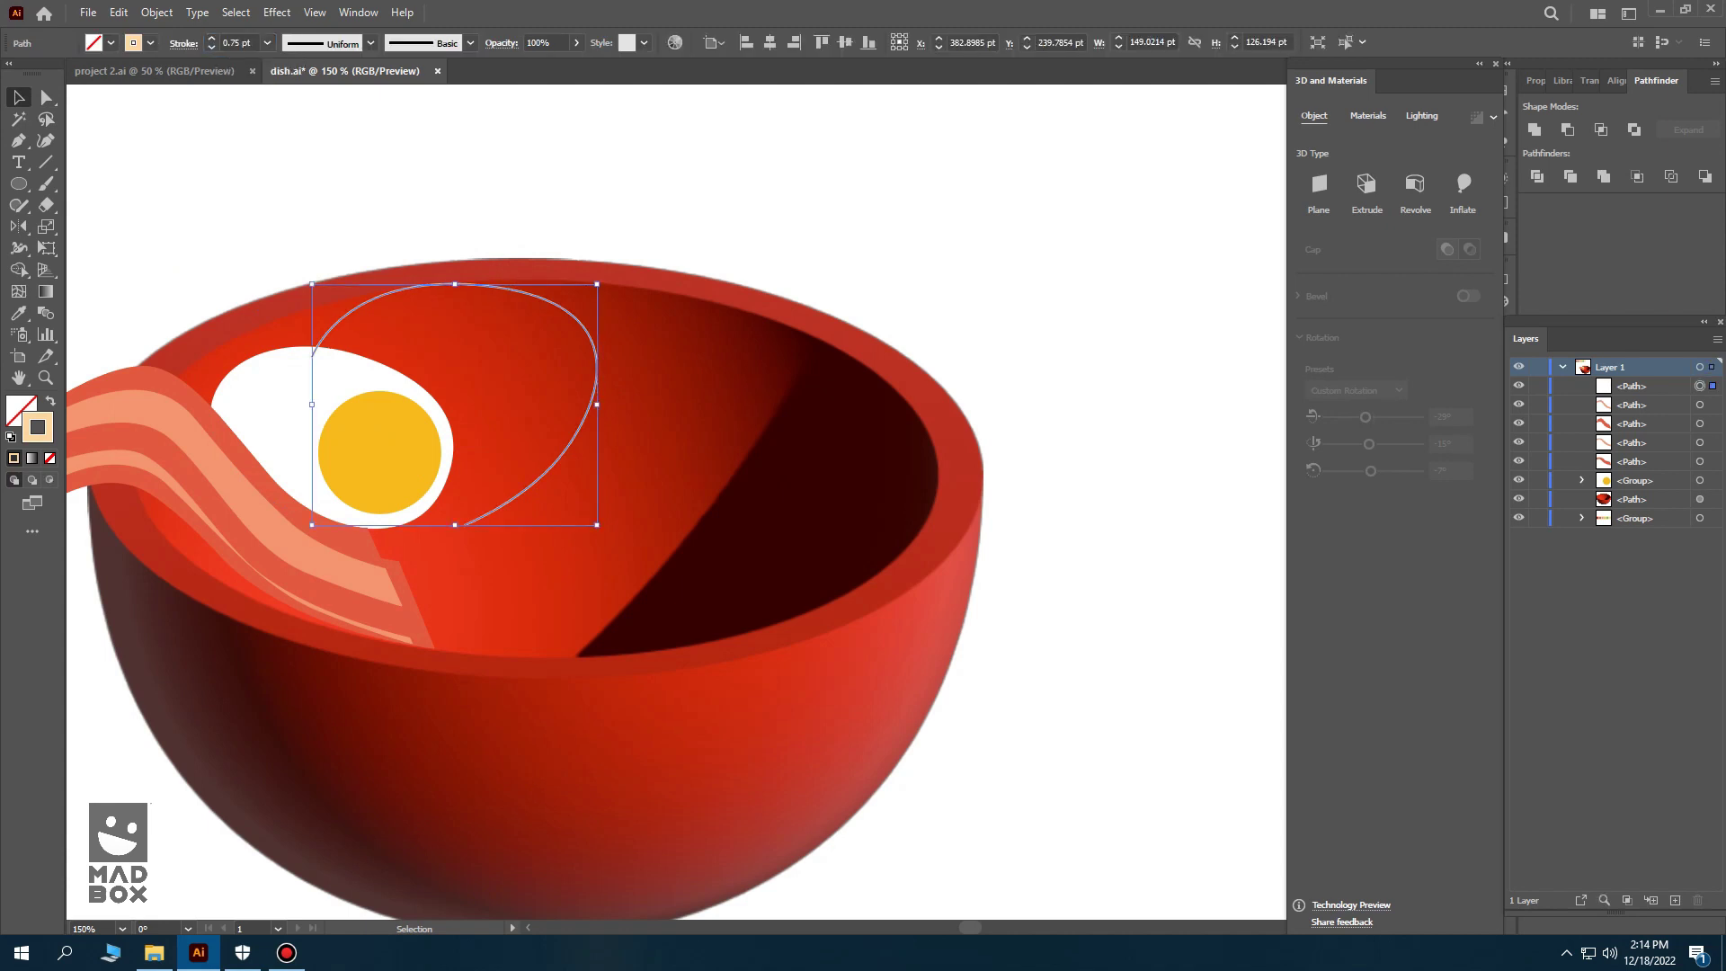
{"action": "key", "text": "Return"}
{"action": "left_click", "coordinate": [267, 42]}
{"action": "left_click", "coordinate": [297, 358]}
{"action": "key", "text": "a"}
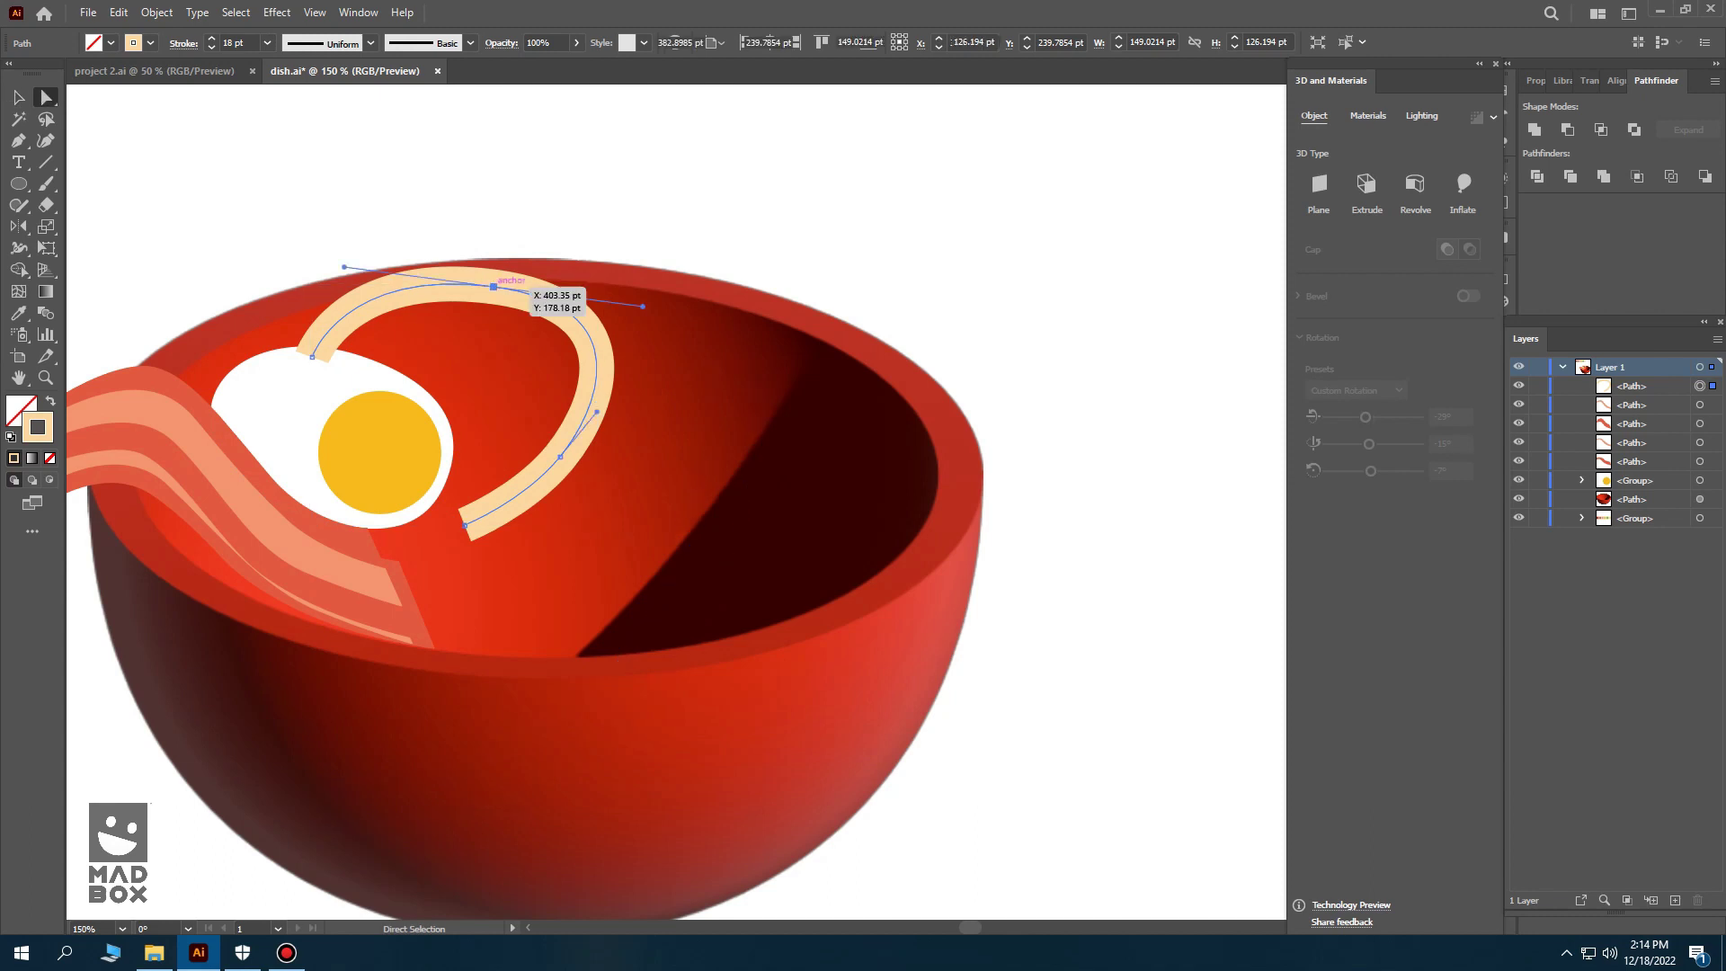
{"action": "left_click_drag", "start_coordinate": [492, 286], "coordinate": [494, 279]}
{"action": "mouse_move", "coordinate": [436, 536]}
{"action": "left_mouse_down"}
{"action": "mouse_move", "coordinate": [409, 526]}
{"action": "mouse_move", "coordinate": [575, 476]}
{"action": "left_mouse_up"}
- Draw a second noodle bending down to the left into a fold
{"action": "key", "text": "p"}
{"action": "left_click_drag", "start_coordinate": [683, 392], "coordinate": [711, 388]}
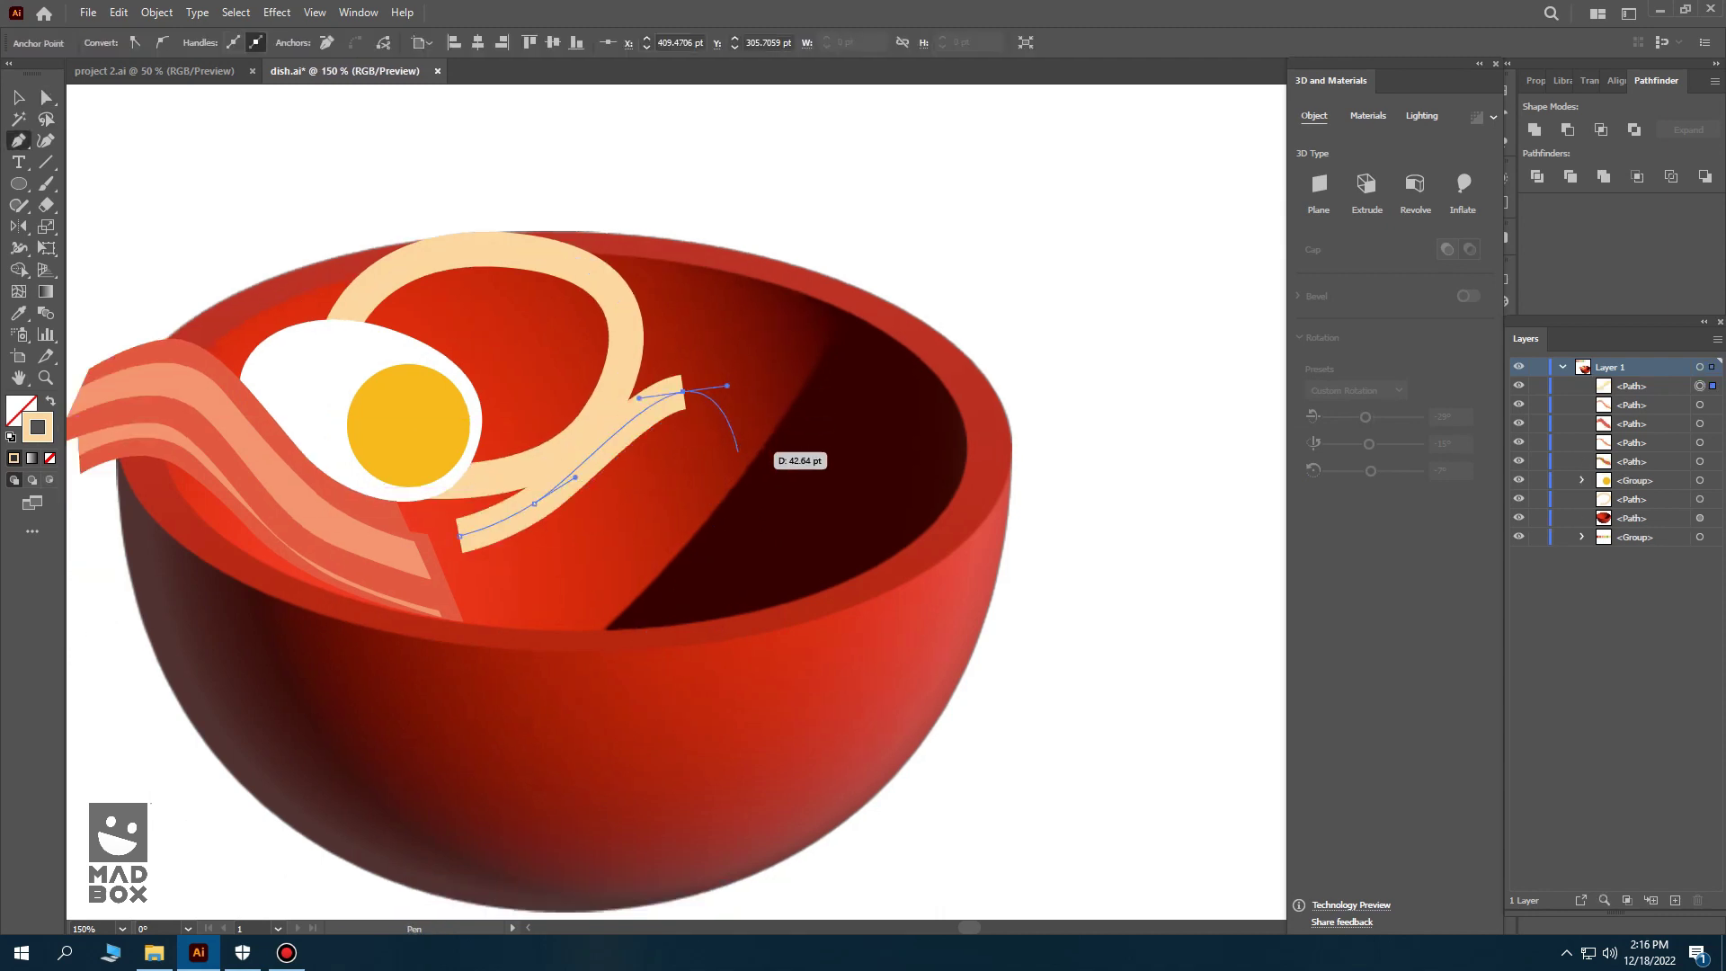
{"action": "left_click_drag", "start_coordinate": [486, 548], "coordinate": [467, 557]}
{"action": "mouse_move", "coordinate": [683, 449]}
{"action": "left_mouse_down"}
{"action": "mouse_move", "coordinate": [802, 390]}
{"action": "mouse_move", "coordinate": [736, 501]}
{"action": "left_mouse_up"}
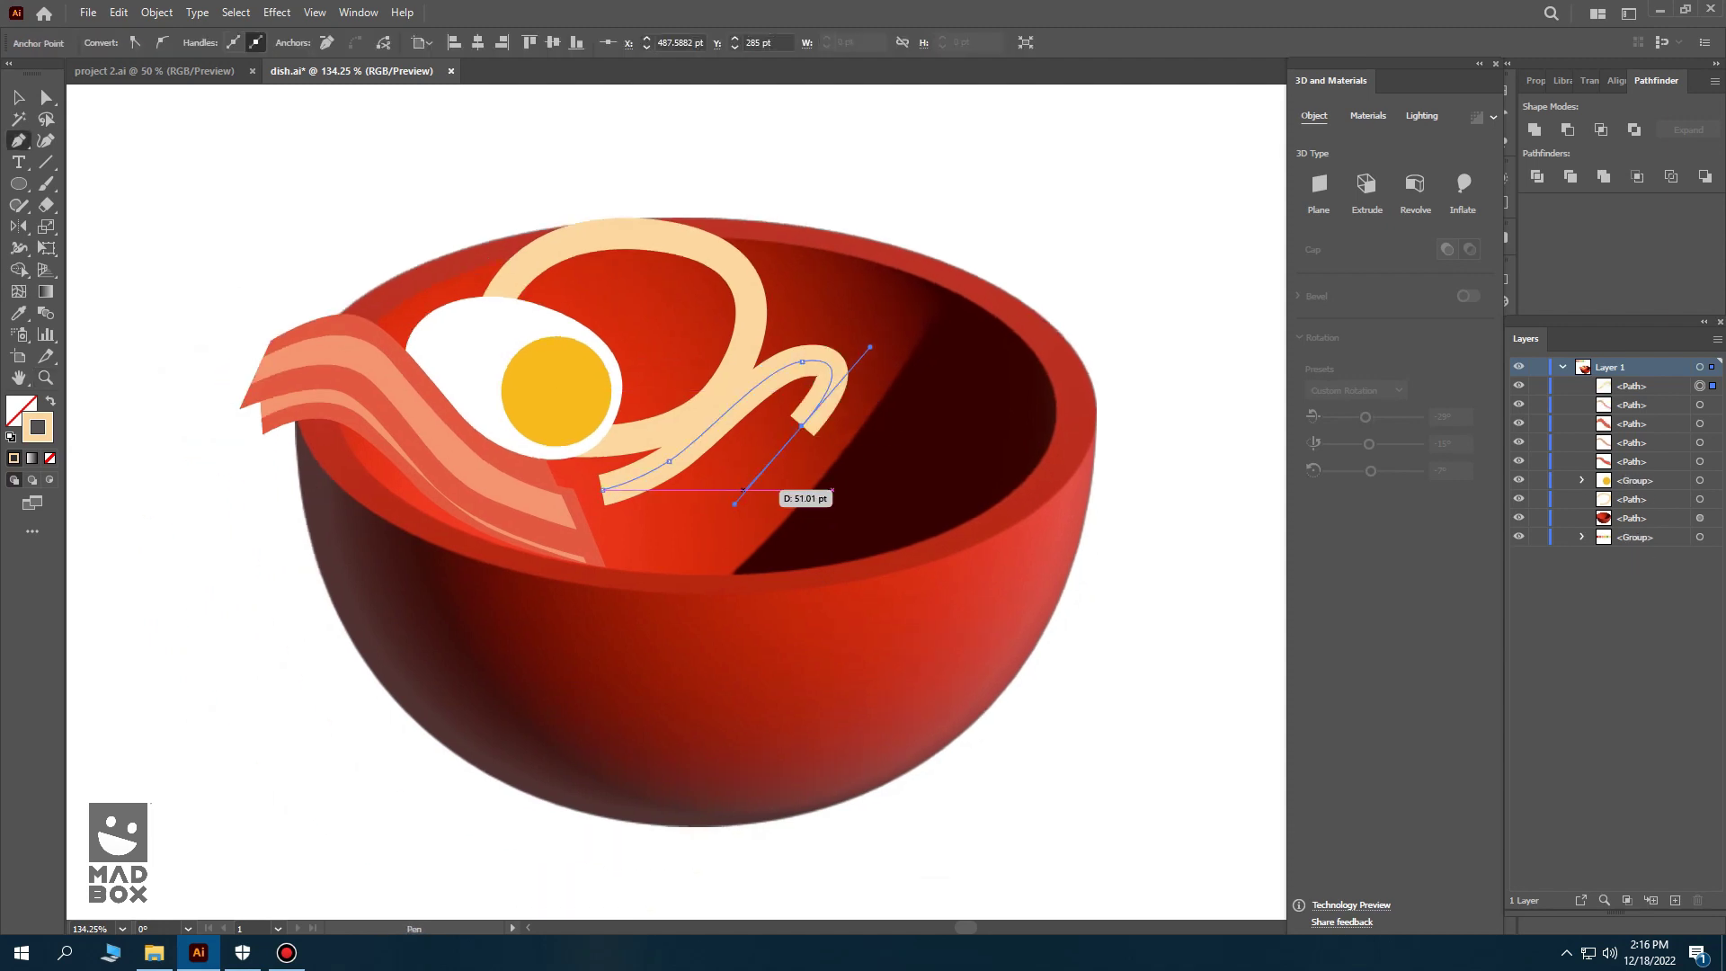
{"action": "left_click_drag", "start_coordinate": [681, 538], "coordinate": [633, 556]}
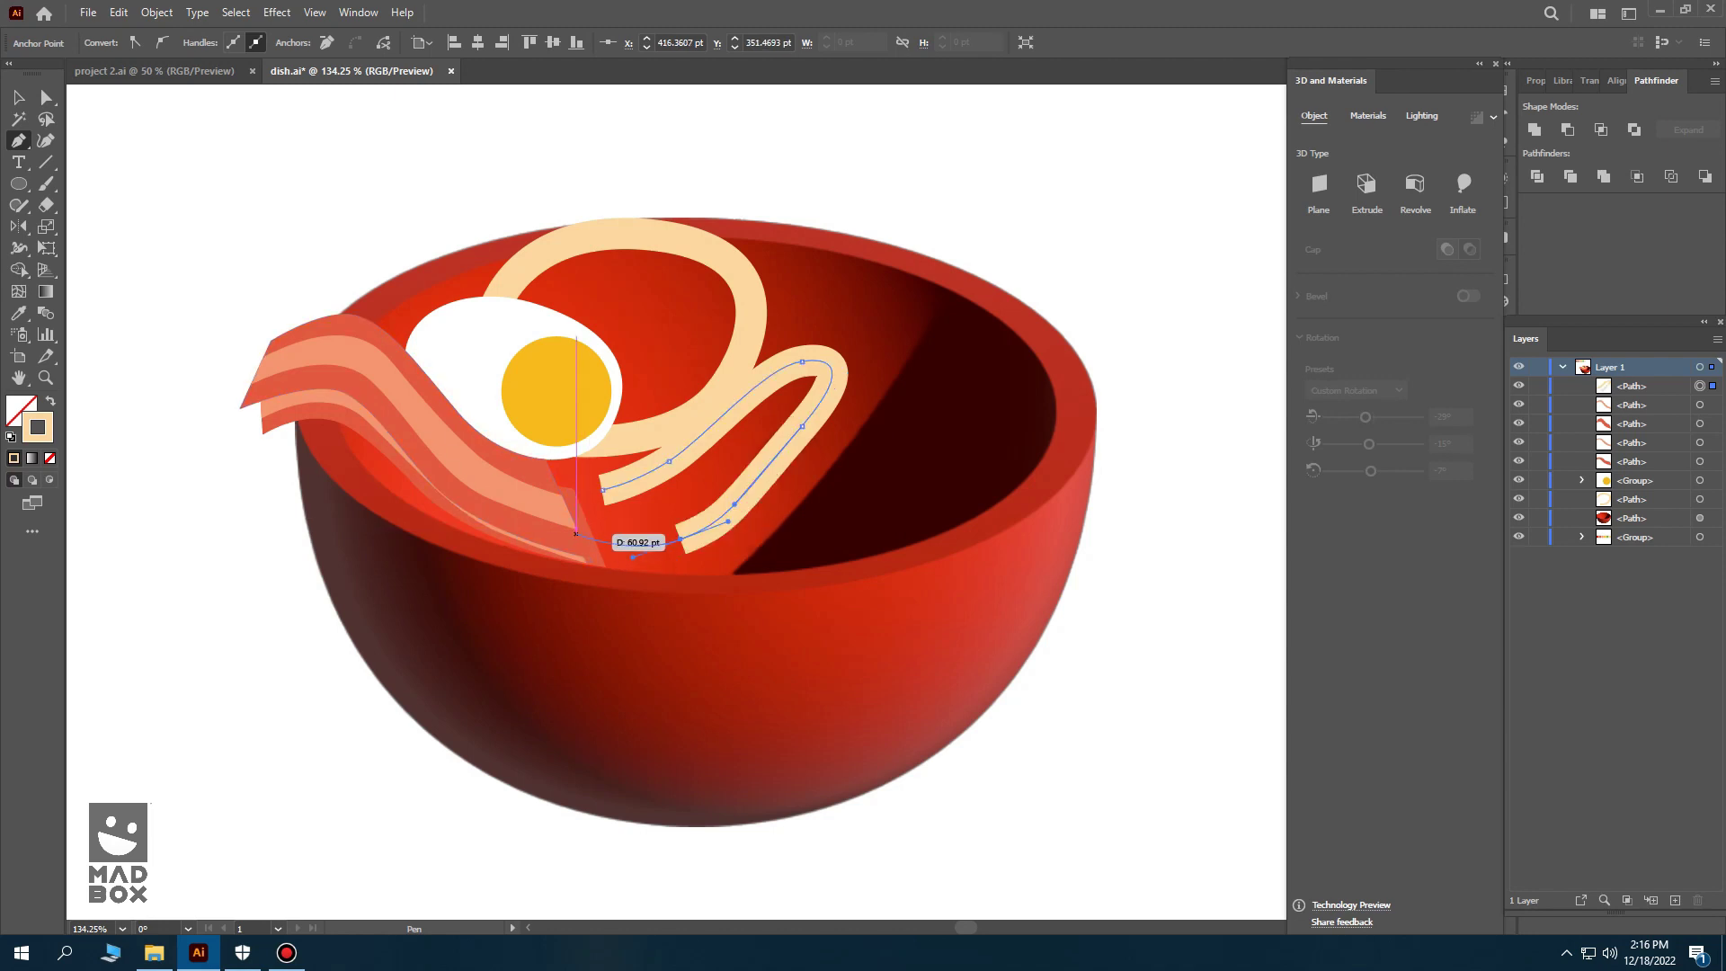
{"action": "key", "text": "v"}
- Draw a third noodle curving up the bowl's right and hooking down to the rim
{"action": "key", "text": "p"}
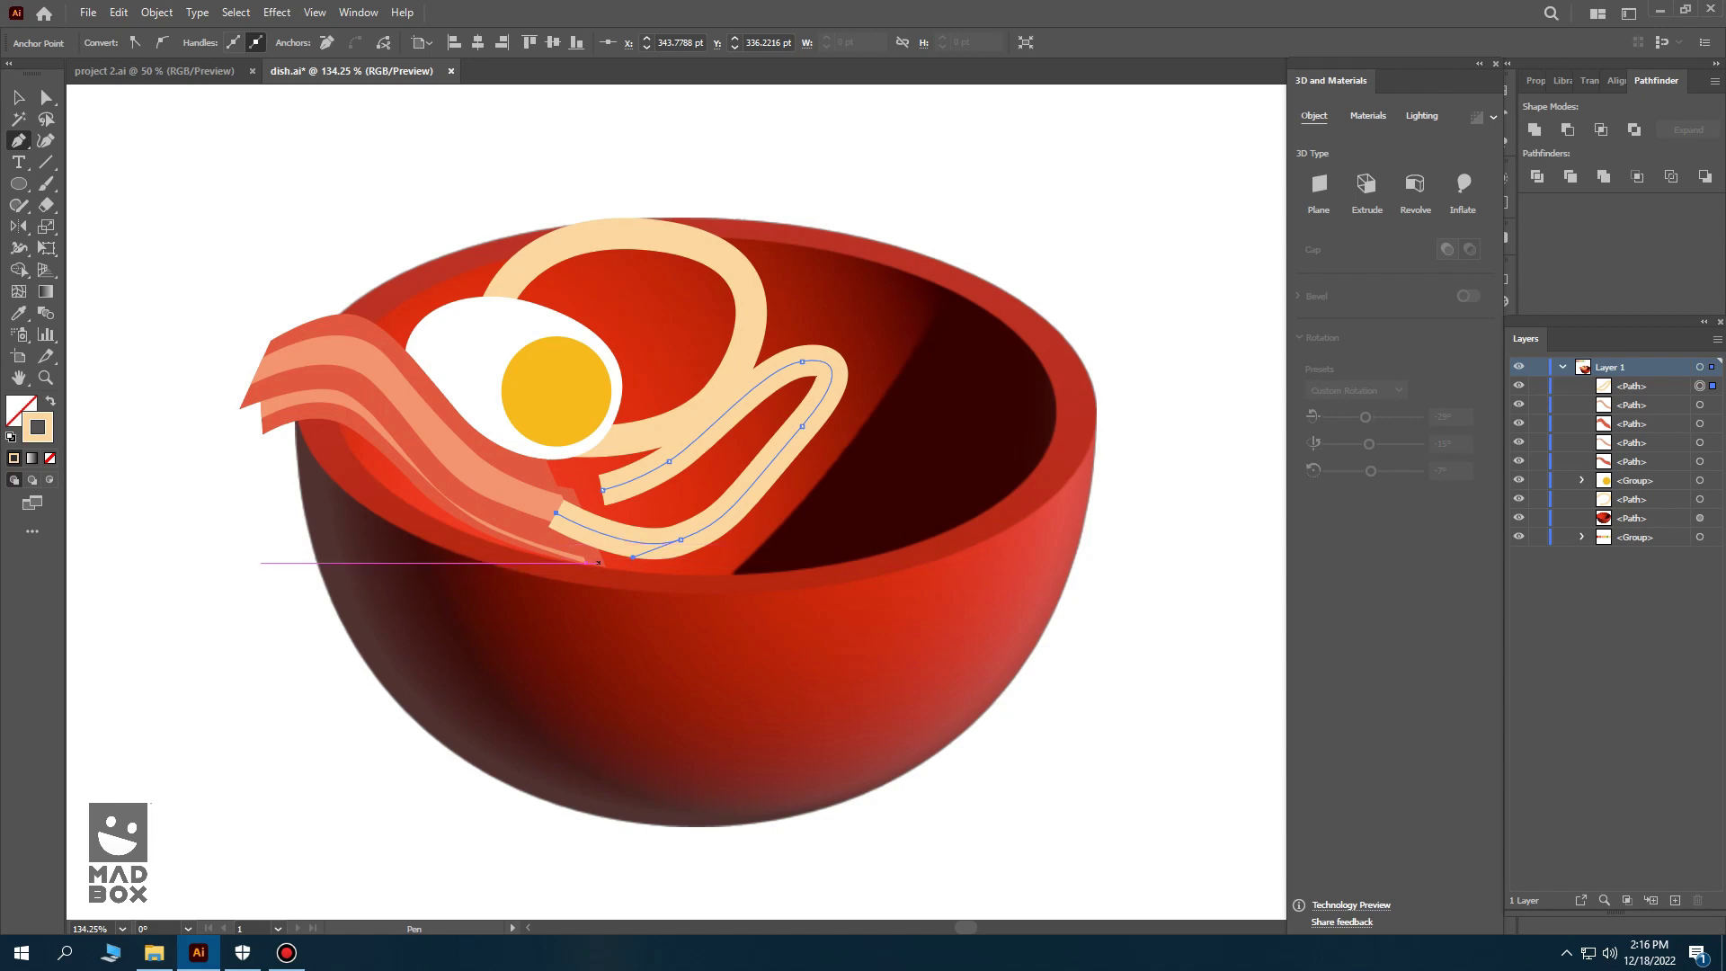
{"action": "left_click_drag", "start_coordinate": [590, 557], "coordinate": [680, 515]}
{"action": "left_click_drag", "start_coordinate": [900, 400], "coordinate": [1016, 428]}
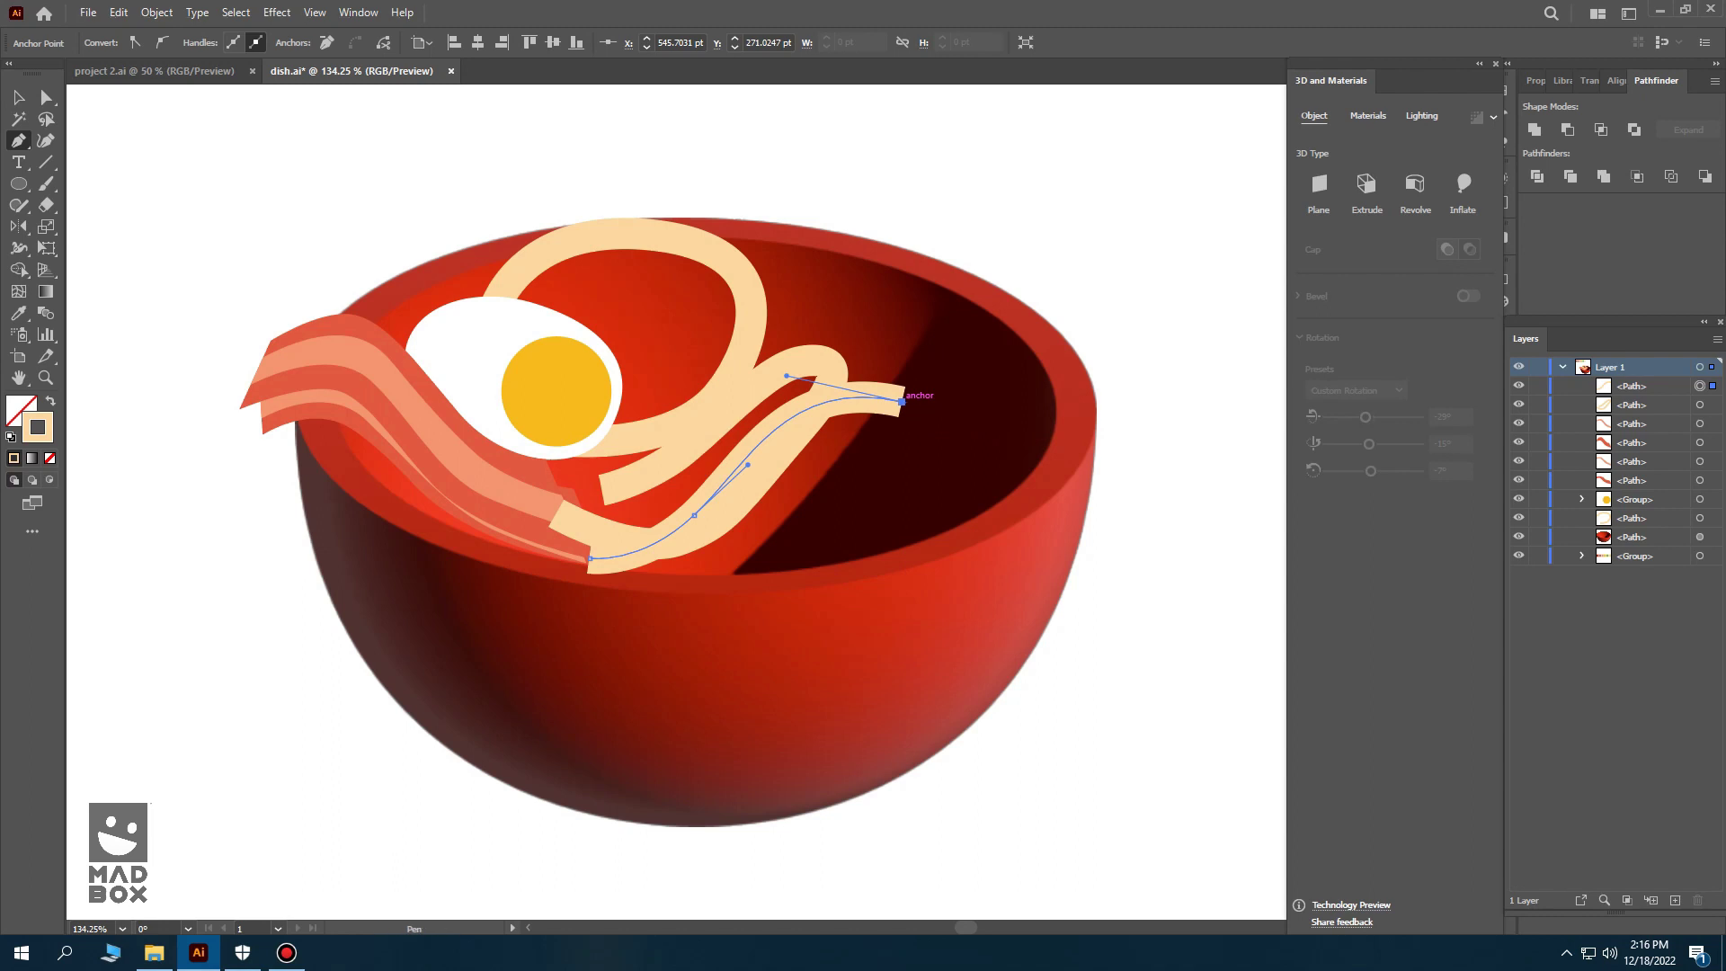
{"action": "mouse_move", "coordinate": [942, 522]}
{"action": "left_mouse_down"}
{"action": "mouse_move", "coordinate": [837, 614]}
{"action": "mouse_move", "coordinate": [778, 617]}
{"action": "left_mouse_up"}
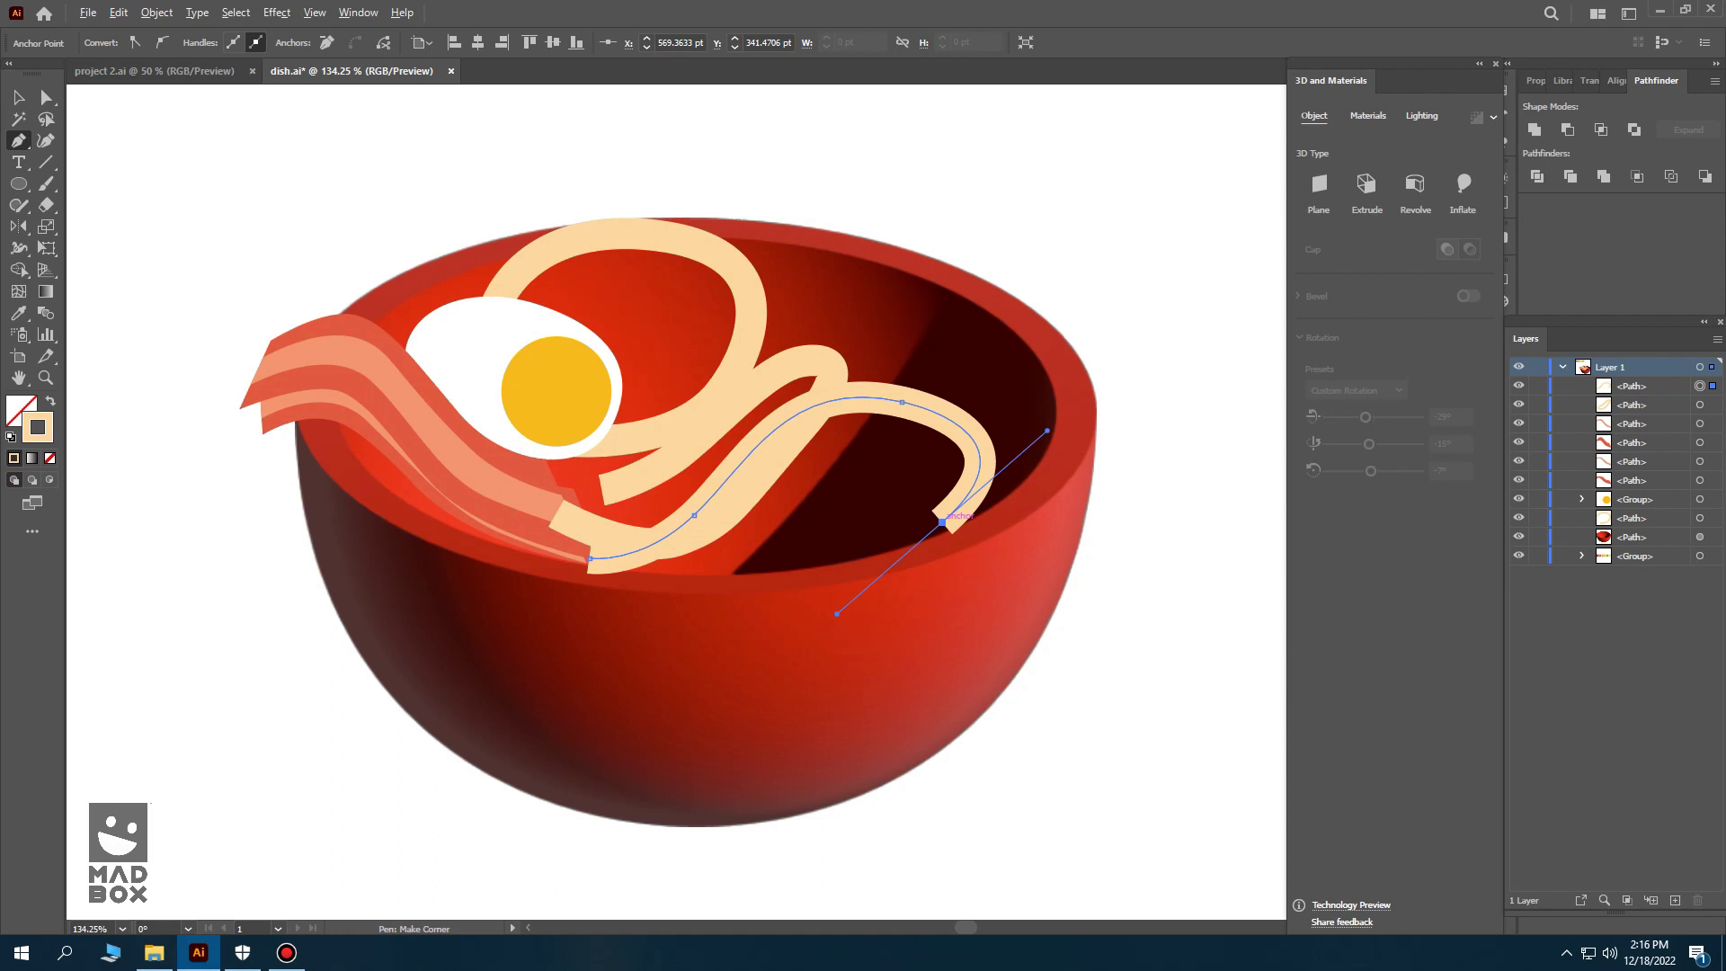
- Draw a fourth noodle looping up the right side and back toward the centre
{"action": "mouse_move", "coordinate": [640, 542]}
{"action": "left_mouse_down"}
{"action": "mouse_move", "coordinate": [763, 547]}
{"action": "mouse_move", "coordinate": [886, 465]}
{"action": "mouse_move", "coordinate": [954, 447]}
{"action": "left_mouse_up"}
{"action": "key", "text": "ctrl+z"}
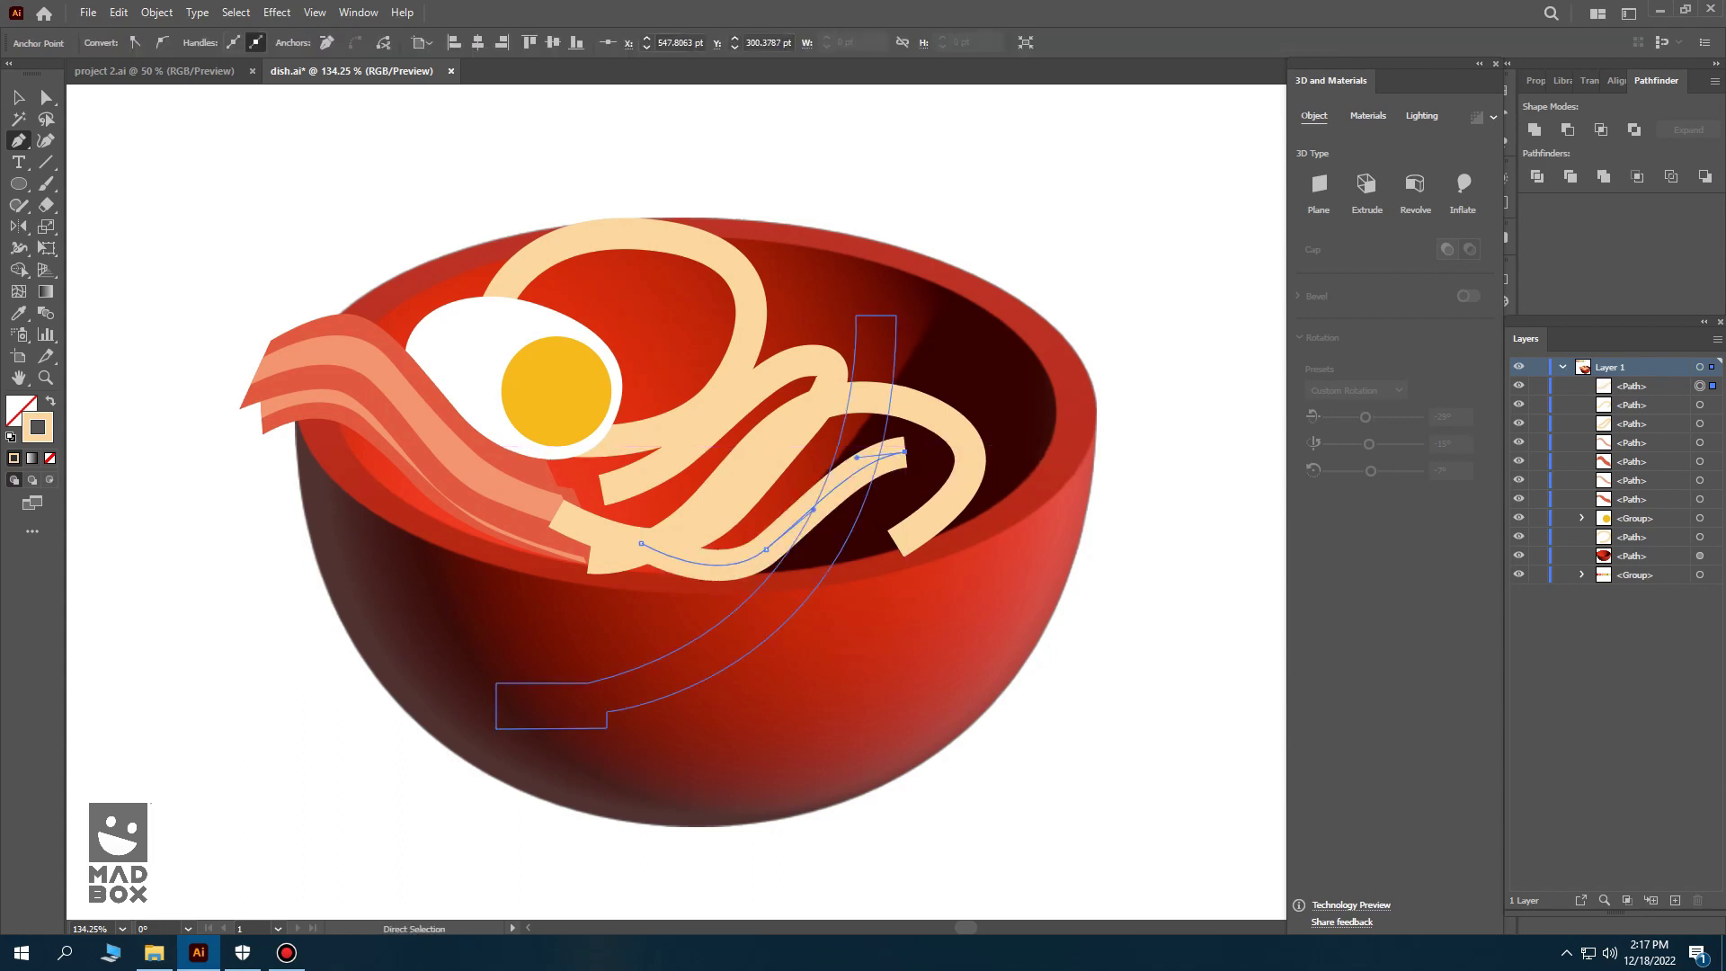
{"action": "left_click_drag", "start_coordinate": [1003, 474], "coordinate": [1003, 565]}
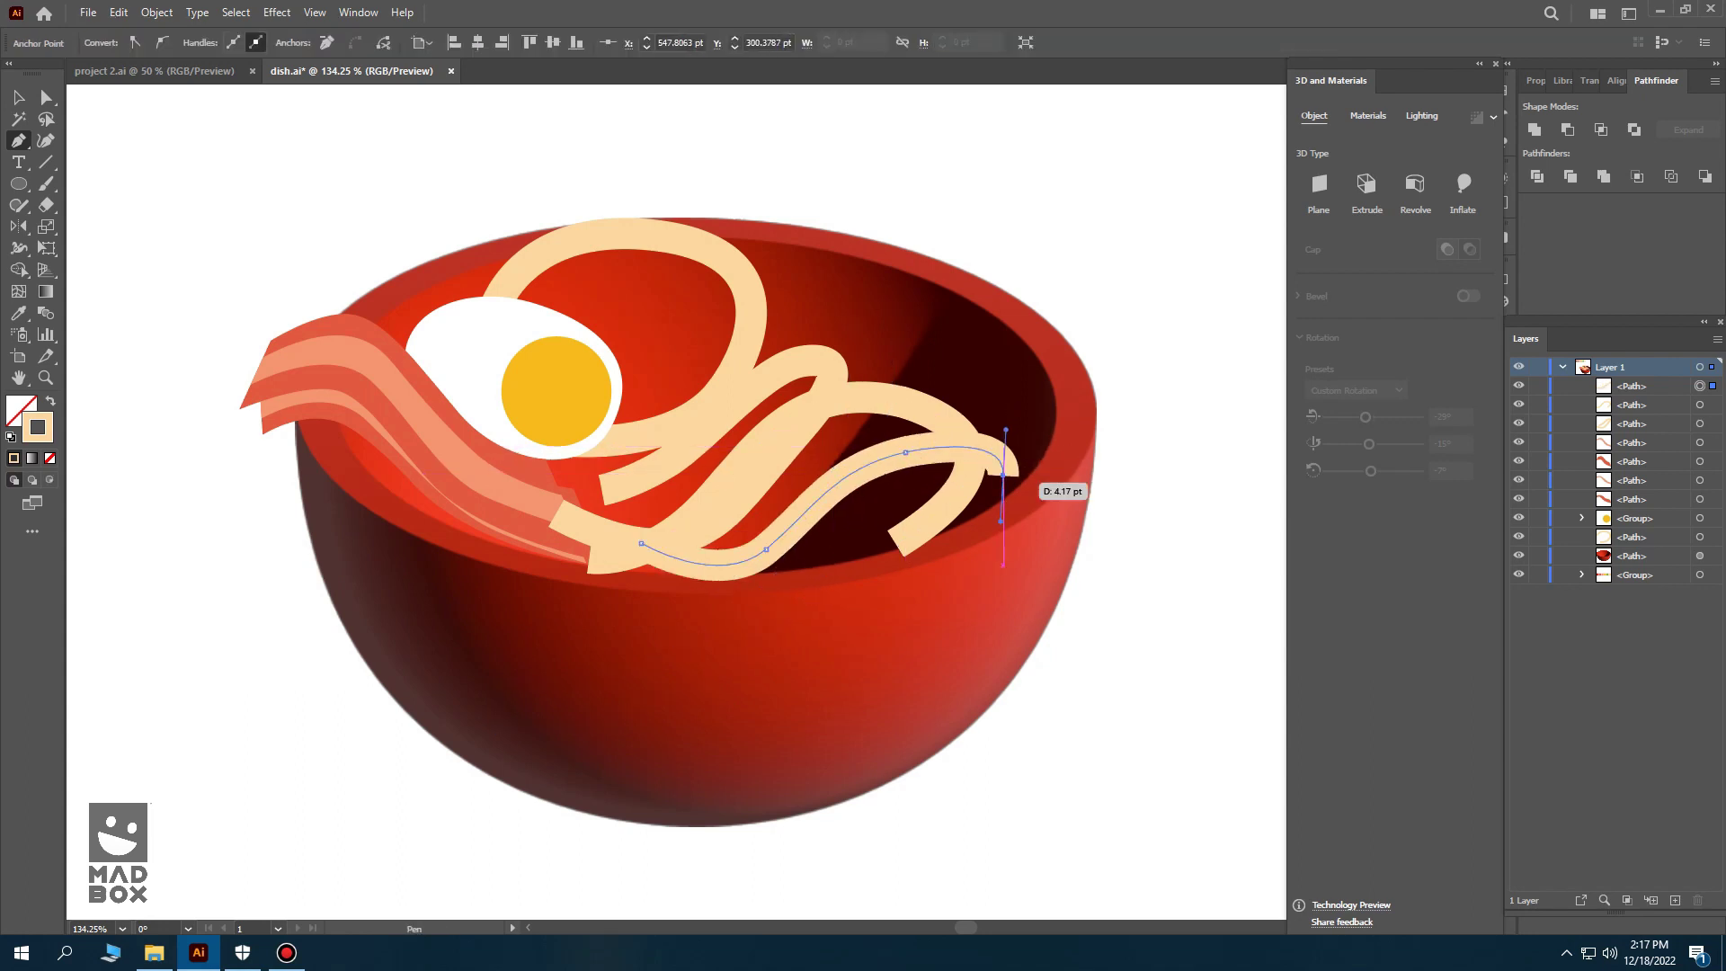
{"action": "left_click", "coordinate": [959, 529]}
{"action": "left_click_drag", "start_coordinate": [780, 510], "coordinate": [683, 451]}
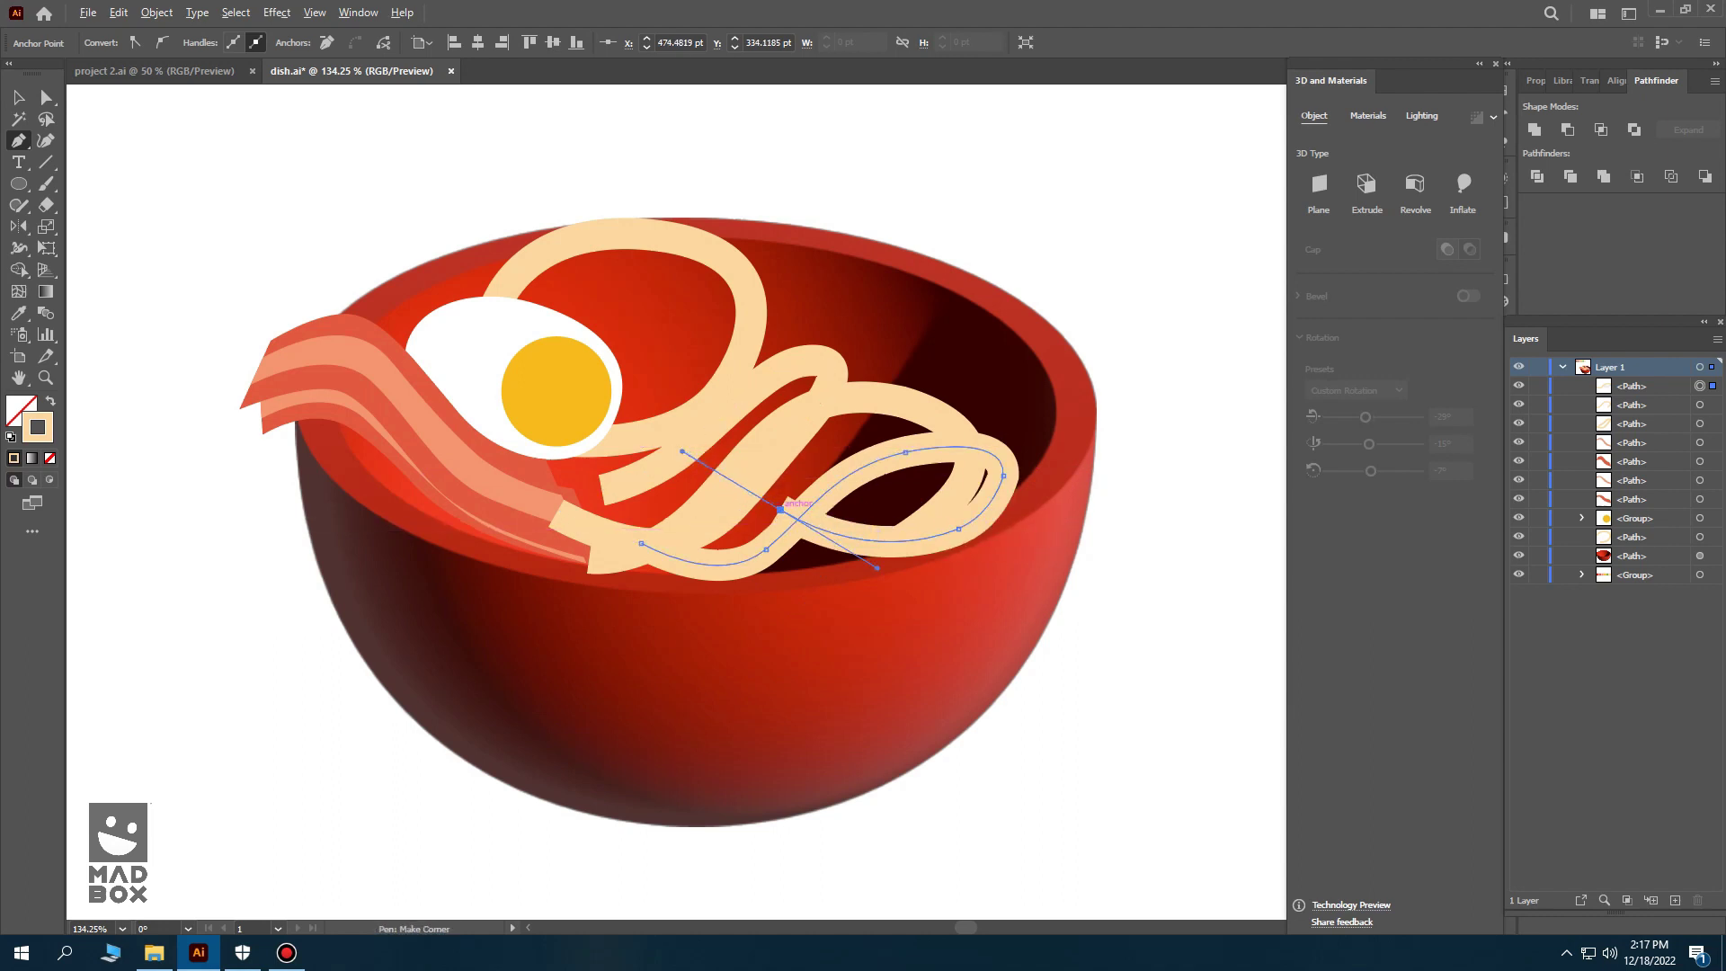
{"action": "left_click", "coordinate": [779, 509]}
{"action": "left_click_drag", "start_coordinate": [601, 488], "coordinate": [792, 436]}
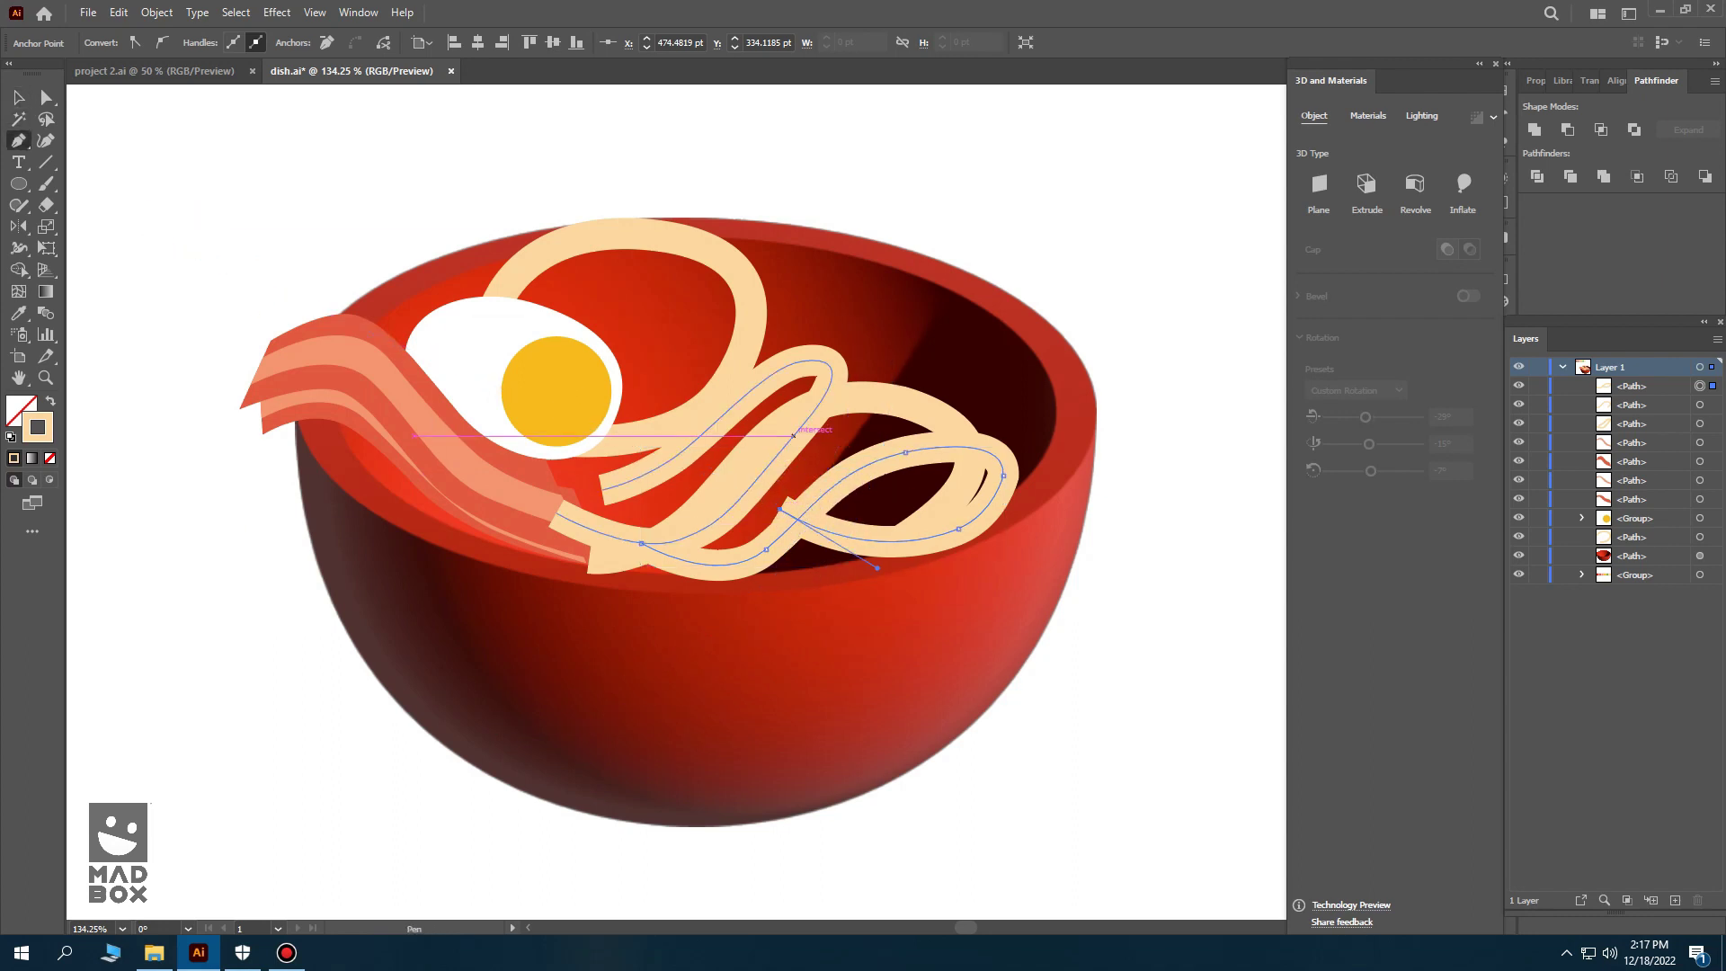
{"action": "key", "text": "Escape"}
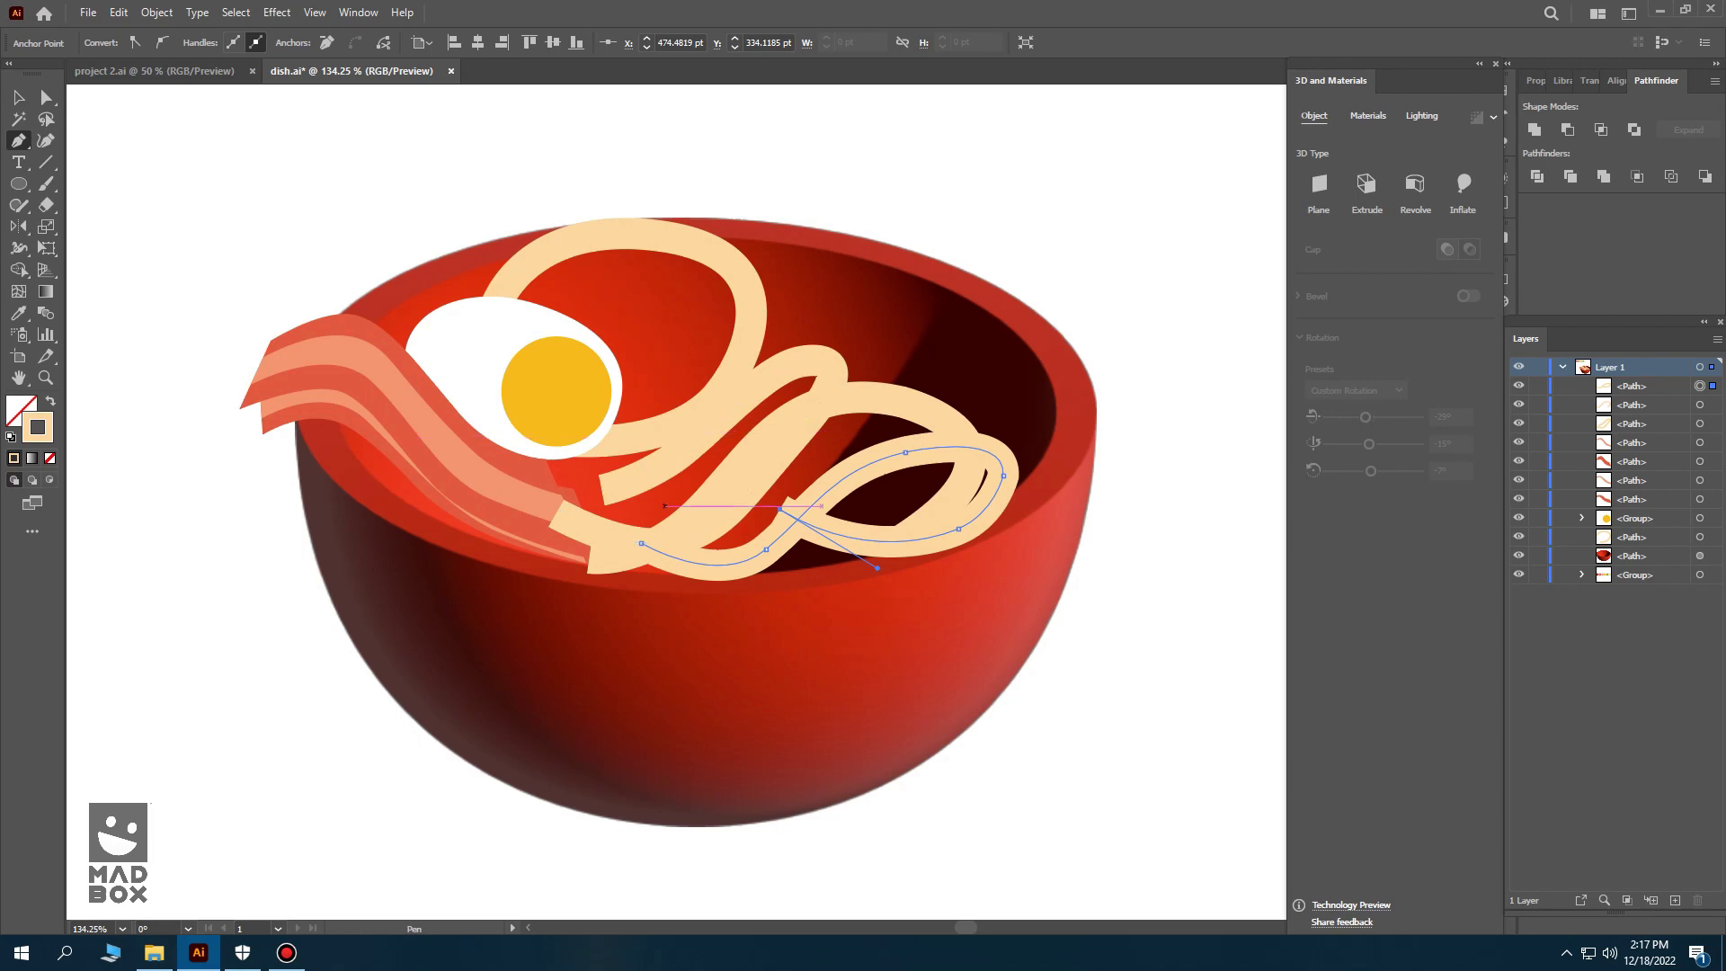
- Draw a last noodle arcing across the pile, adjust its start, and save the file
{"action": "left_click", "coordinate": [689, 483]}
{"action": "left_click_drag", "start_coordinate": [866, 433], "coordinate": [995, 457]}
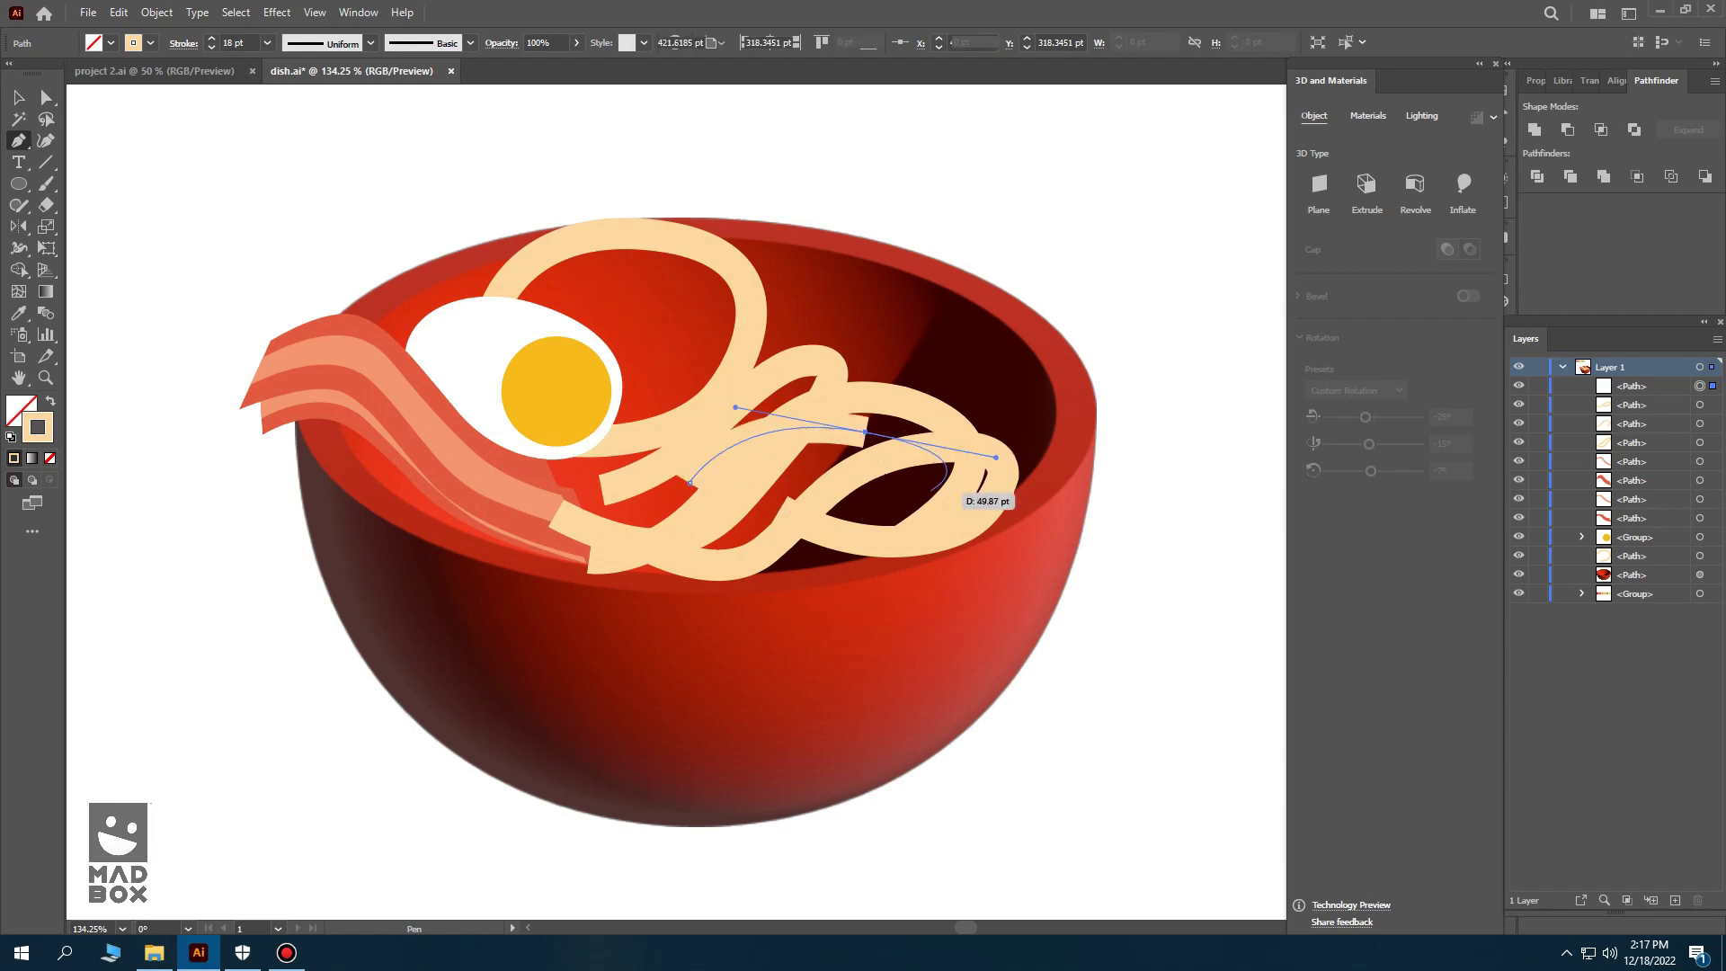
{"action": "left_click_drag", "start_coordinate": [800, 562], "coordinate": [751, 585]}
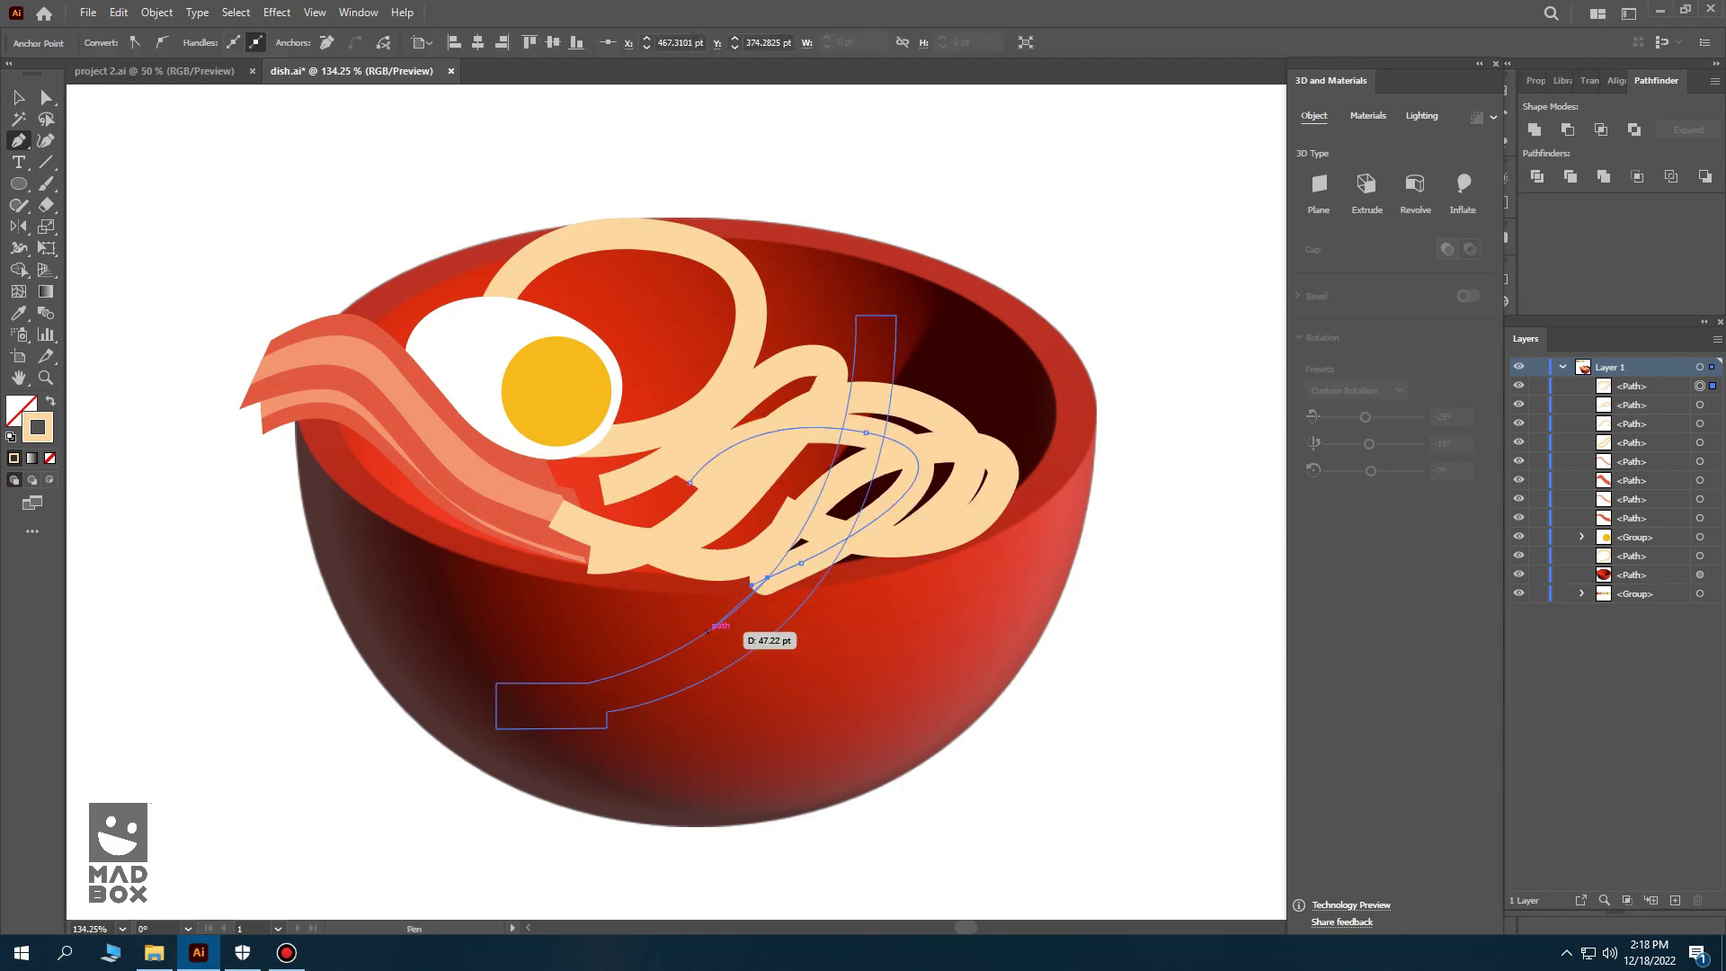
{"action": "key", "text": "v"}
{"action": "key", "text": "p"}
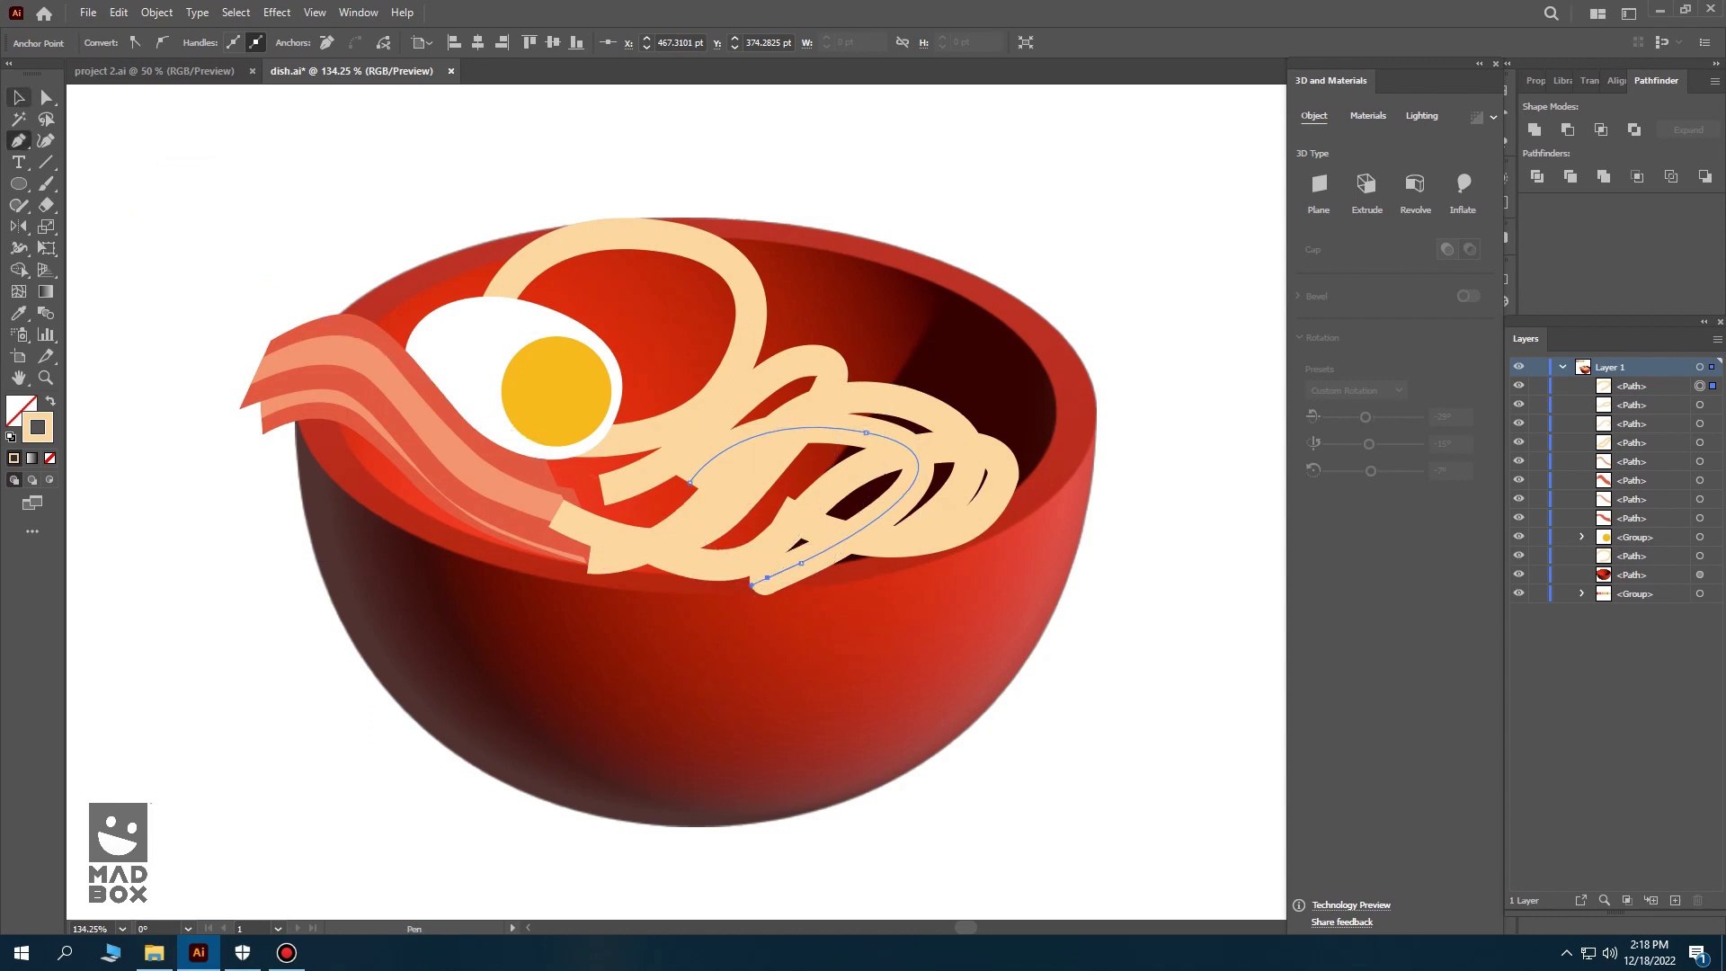
{"action": "left_click_drag", "start_coordinate": [688, 483], "coordinate": [467, 485]}
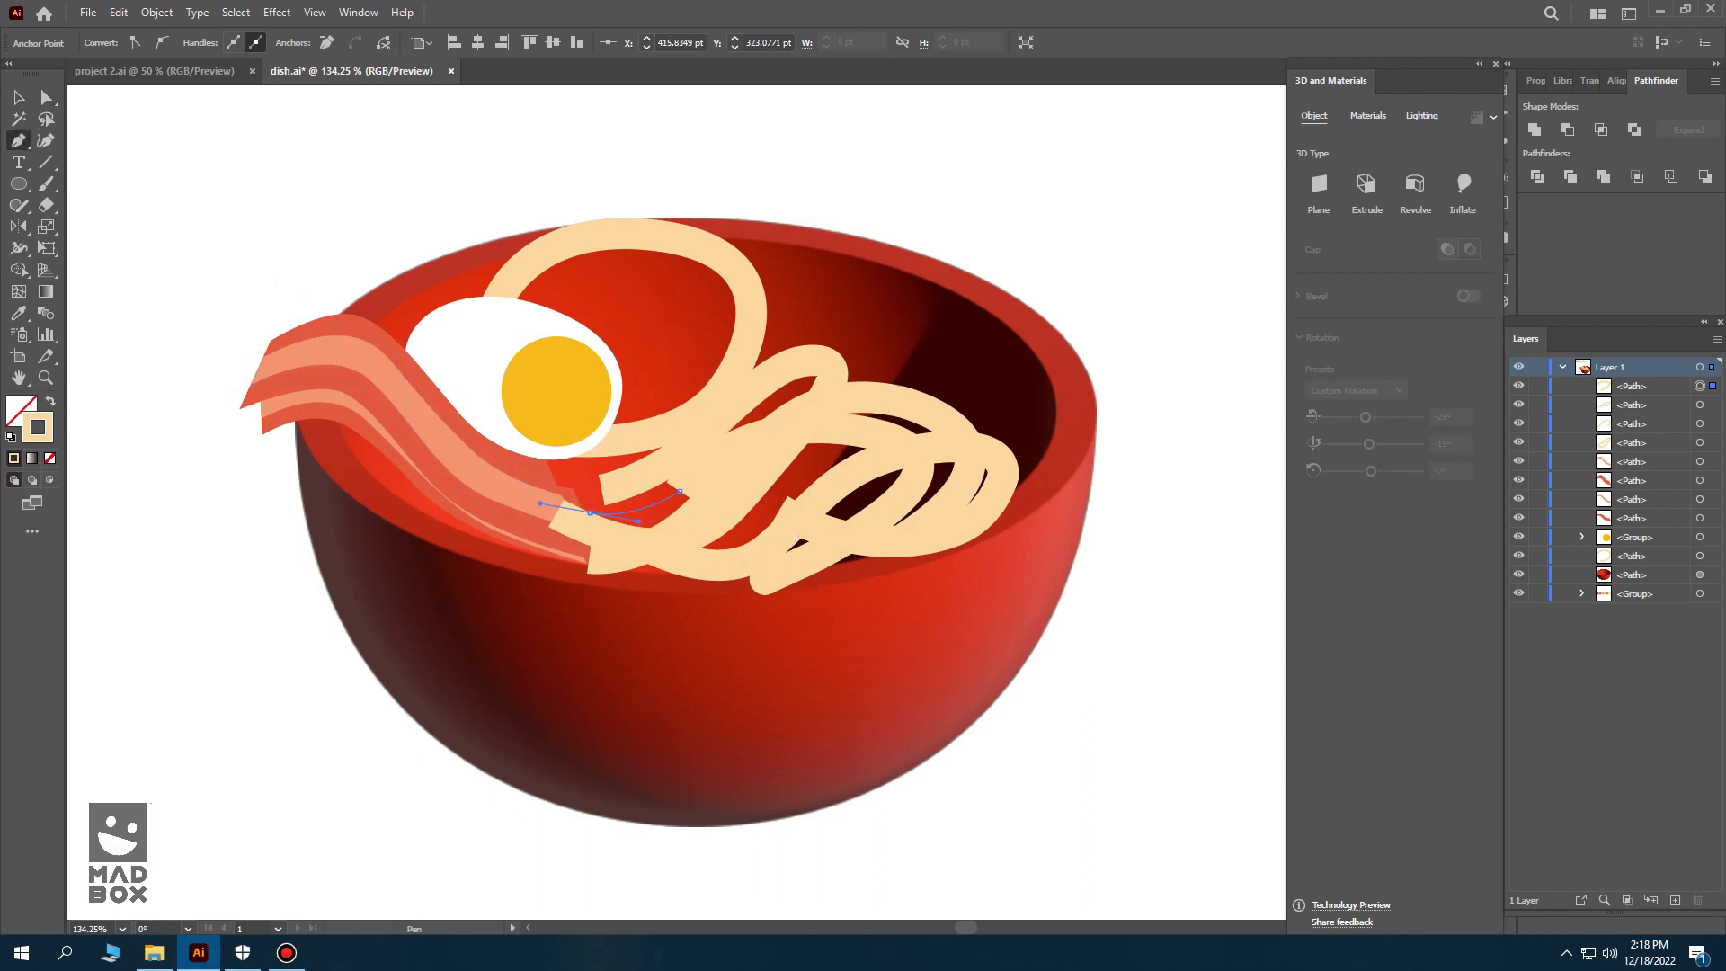
{"action": "key", "text": "v"}
{"action": "key", "text": "ctrl+s"}
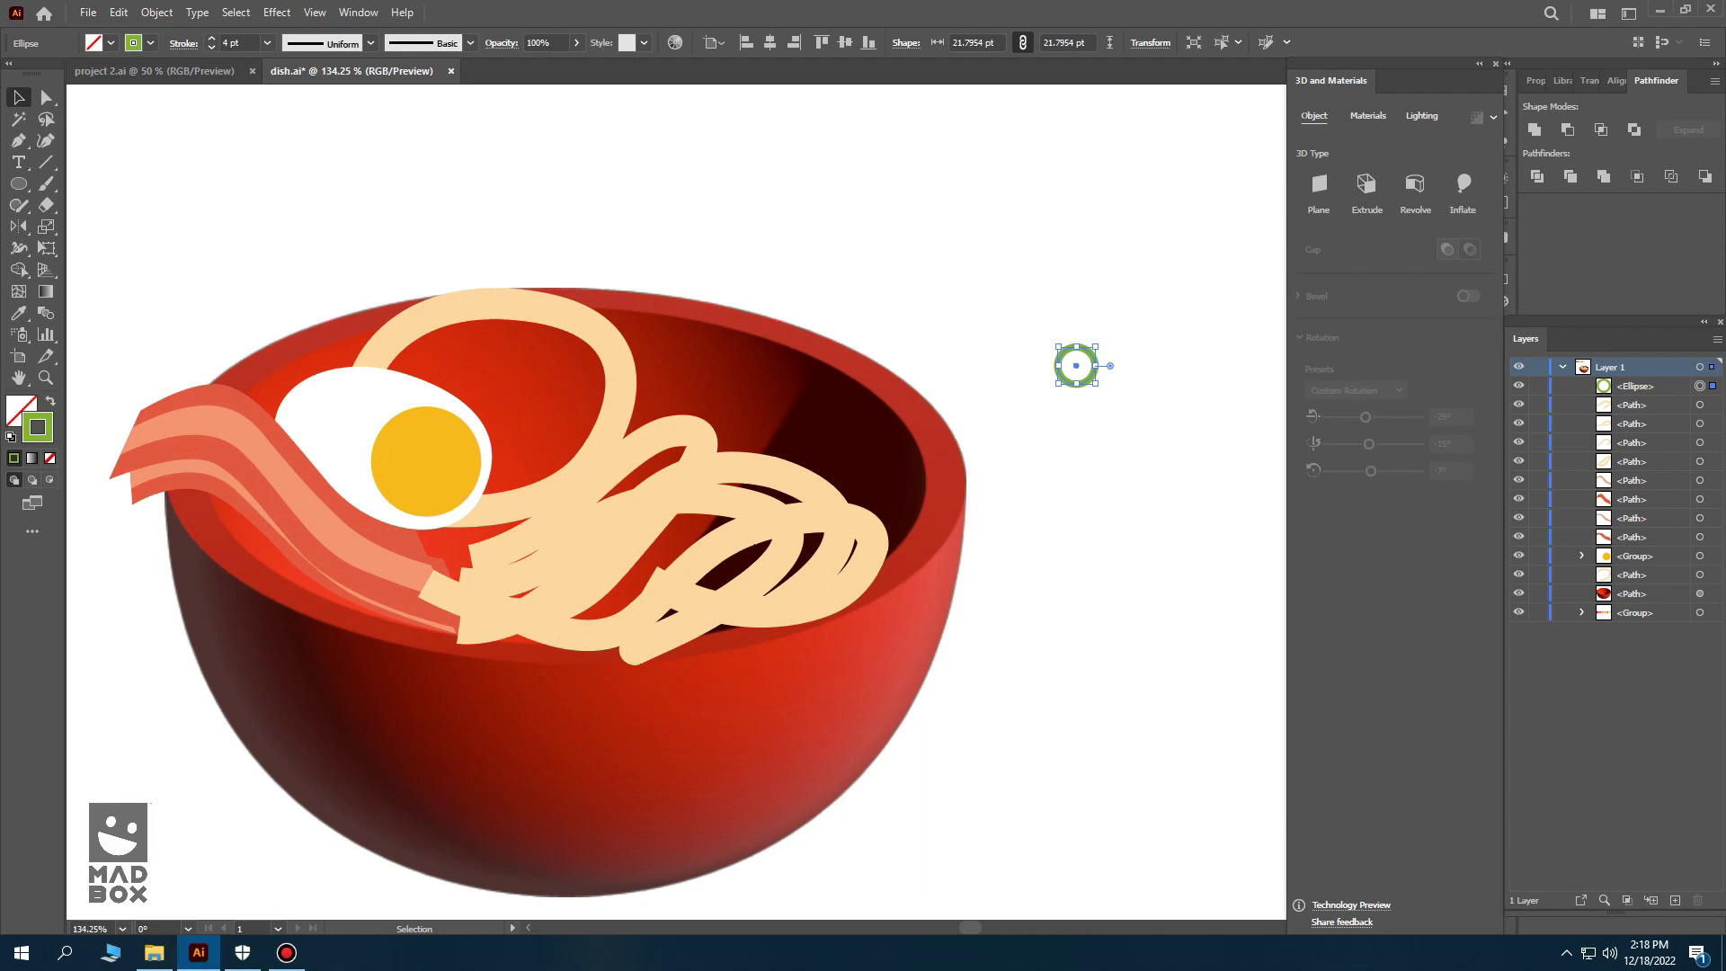
- Extrude the green circle into a short tube lying across the bowl, rotated to -18° / 121°
{"action": "left_click", "coordinate": [1365, 183]}
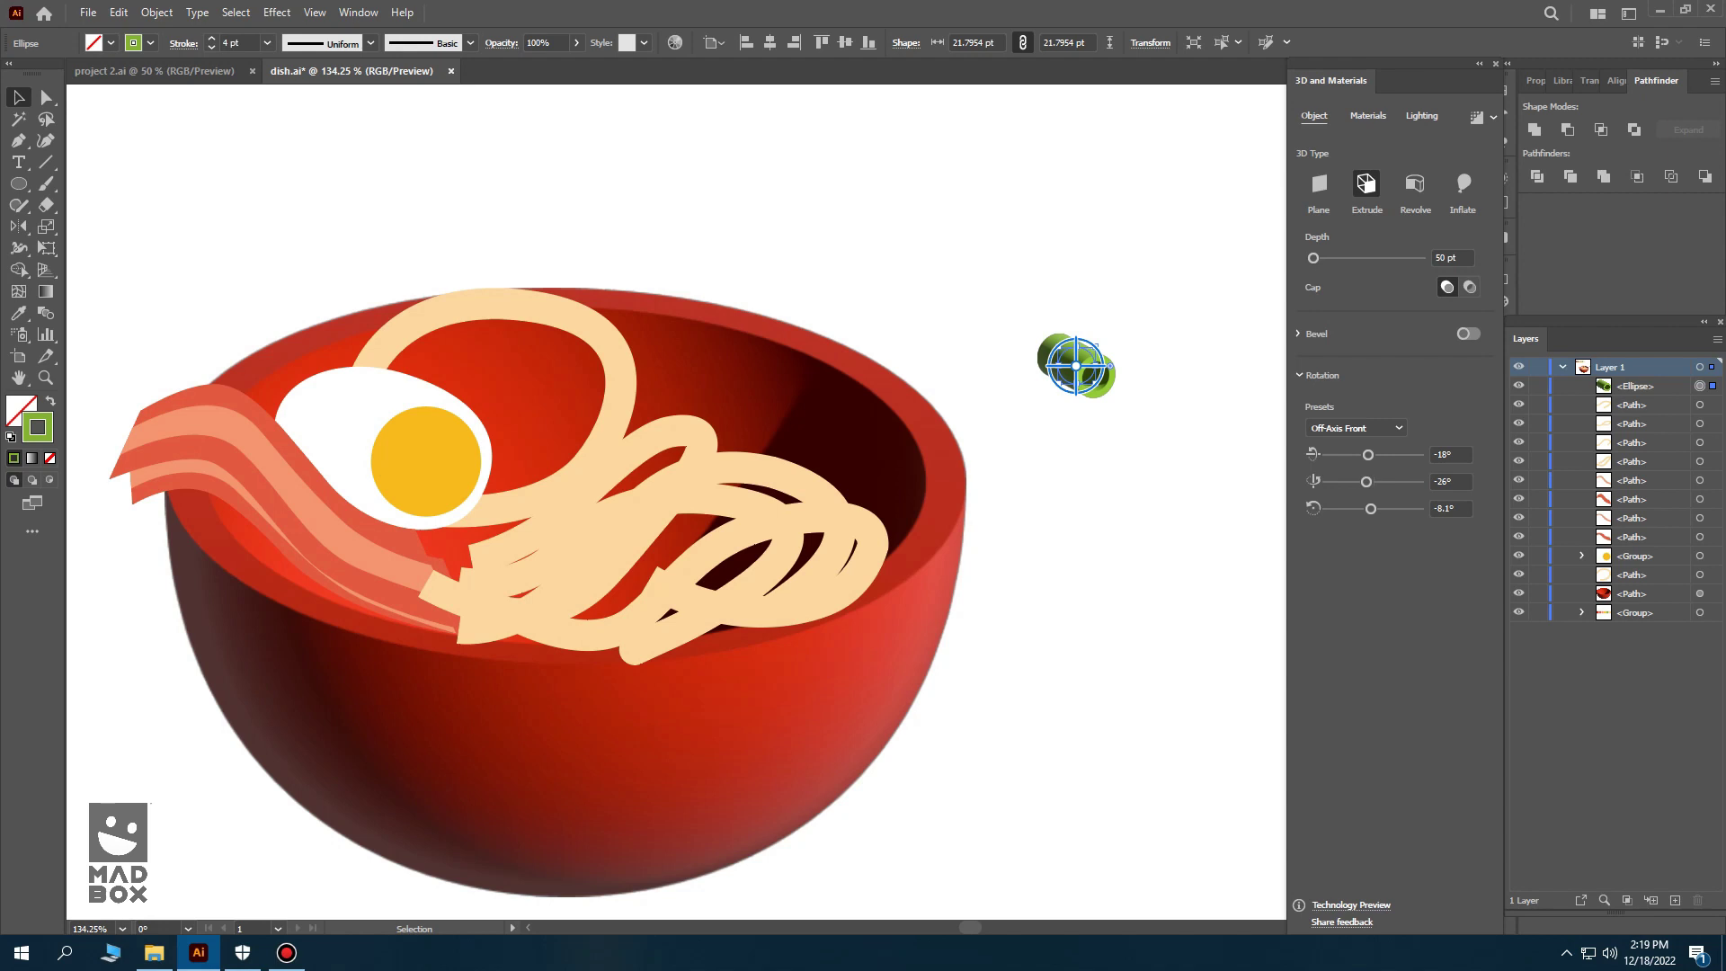
{"action": "left_click_drag", "start_coordinate": [1312, 258], "coordinate": [1328, 258]}
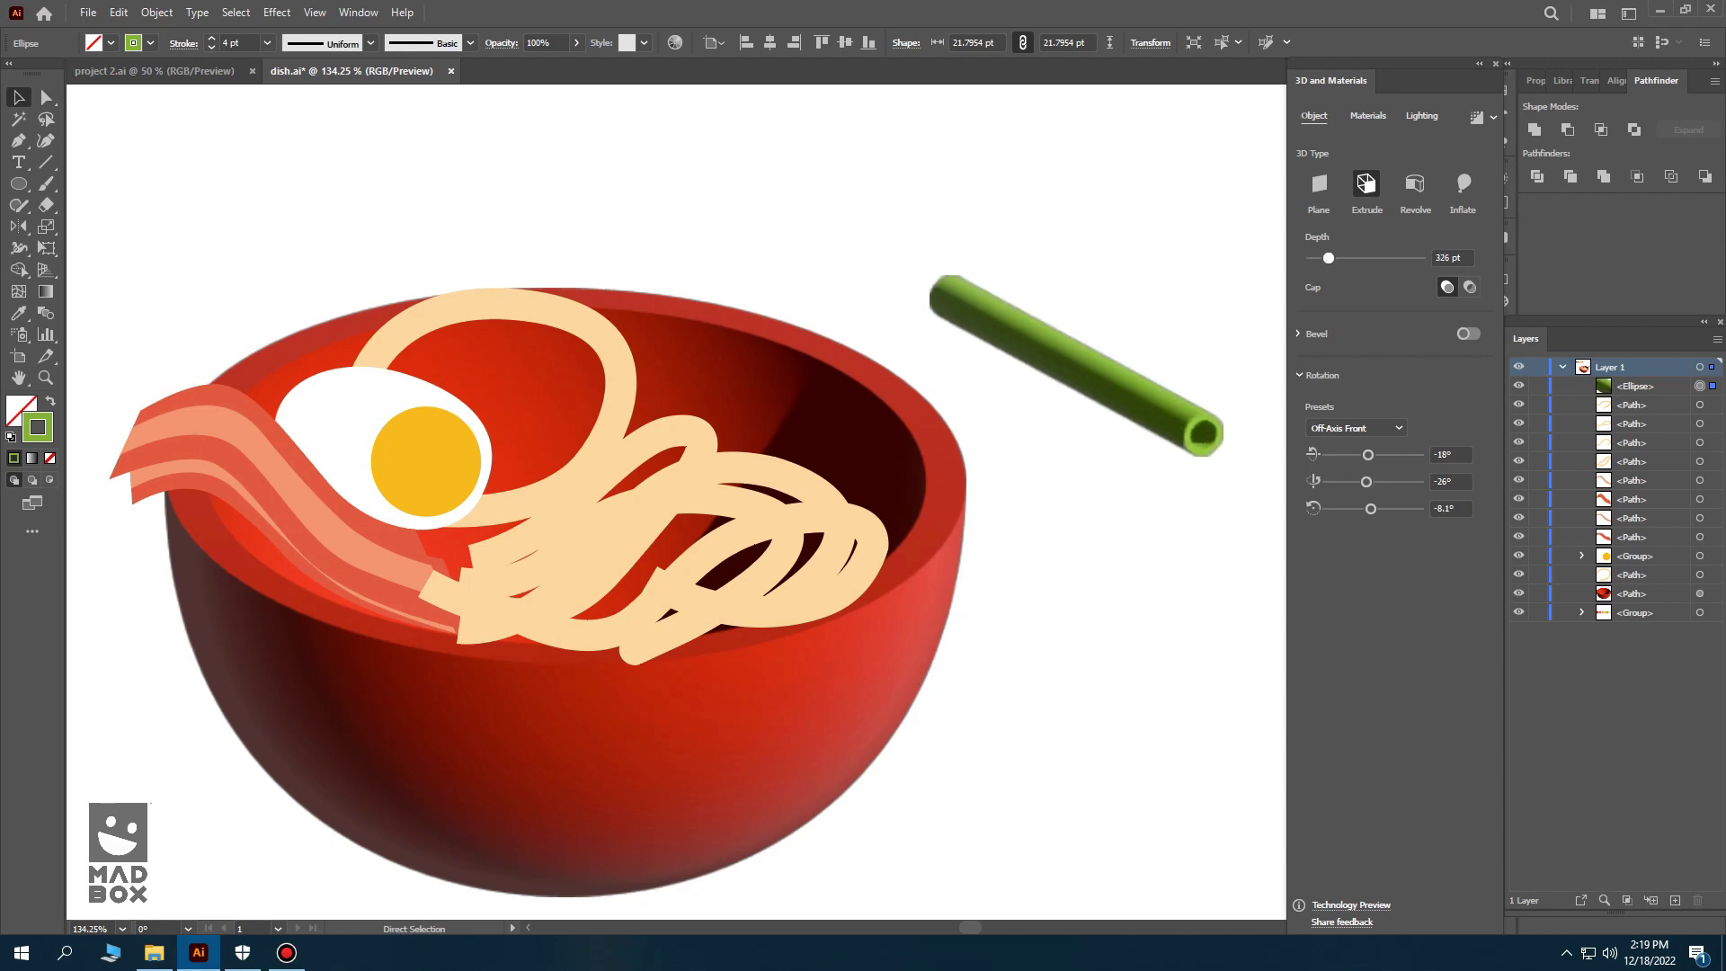
{"action": "mouse_move", "coordinate": [1367, 481]}
{"action": "left_mouse_down"}
{"action": "mouse_move", "coordinate": [1405, 480]}
{"action": "mouse_move", "coordinate": [1373, 508]}
{"action": "left_mouse_up"}
{"action": "left_click_drag", "start_coordinate": [1328, 258], "coordinate": [1325, 258]}
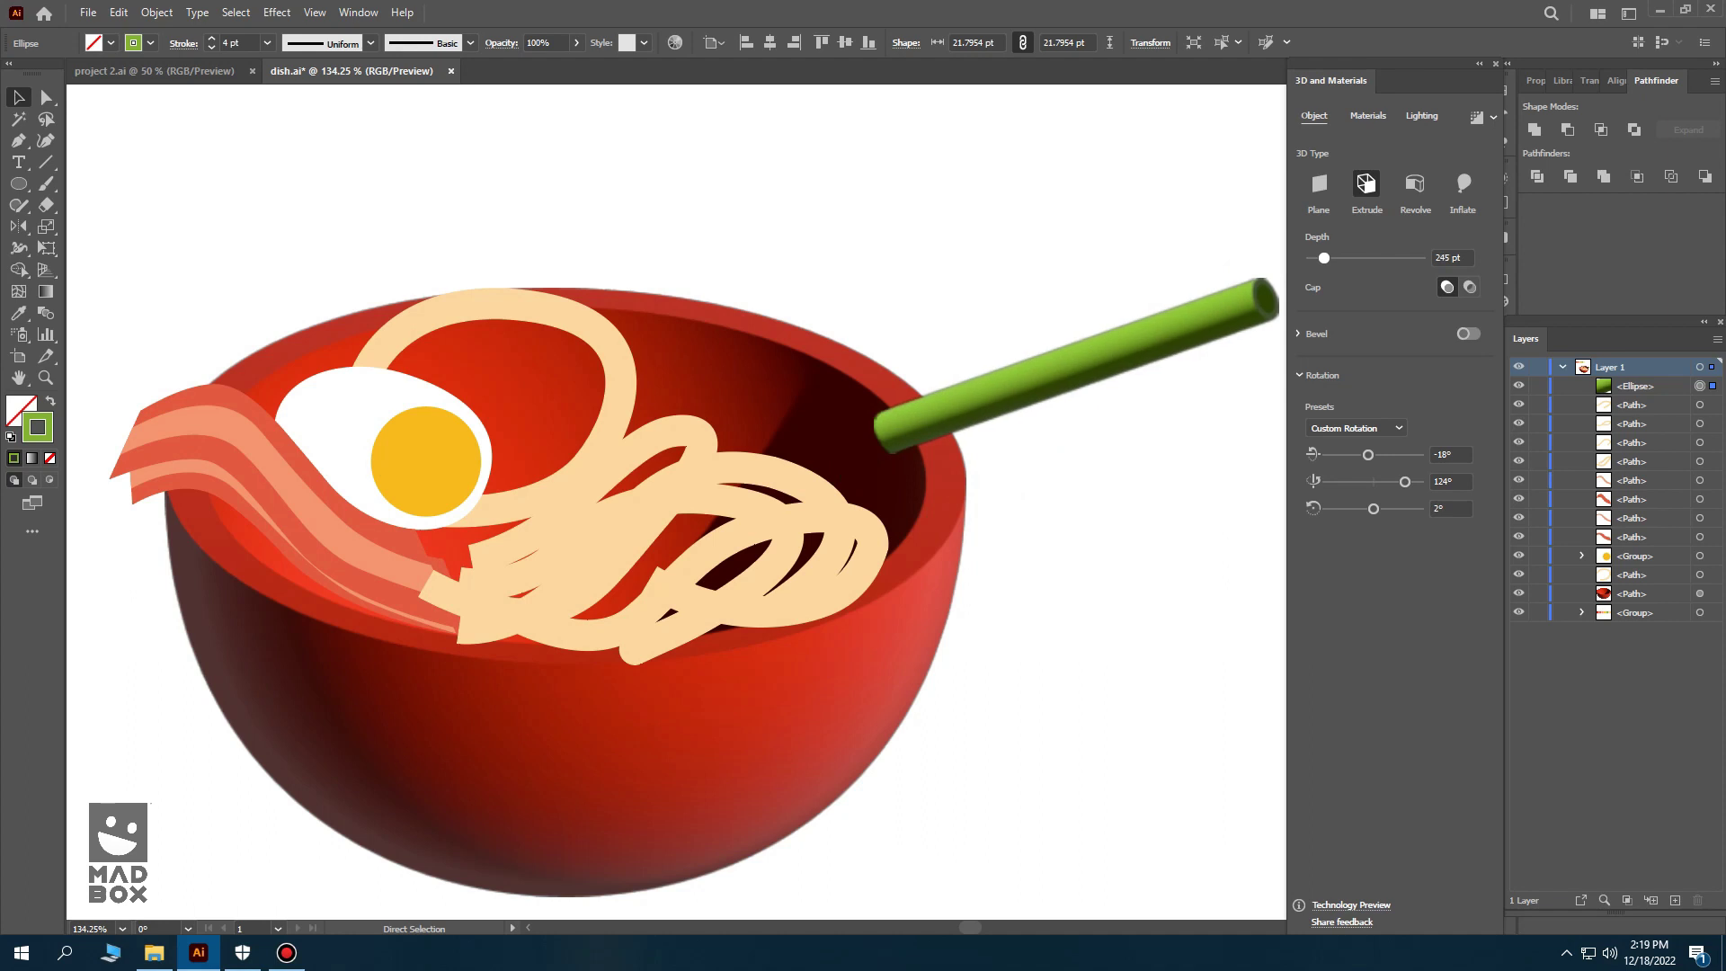
{"action": "left_click_drag", "start_coordinate": [746, 358], "coordinate": [739, 366]}
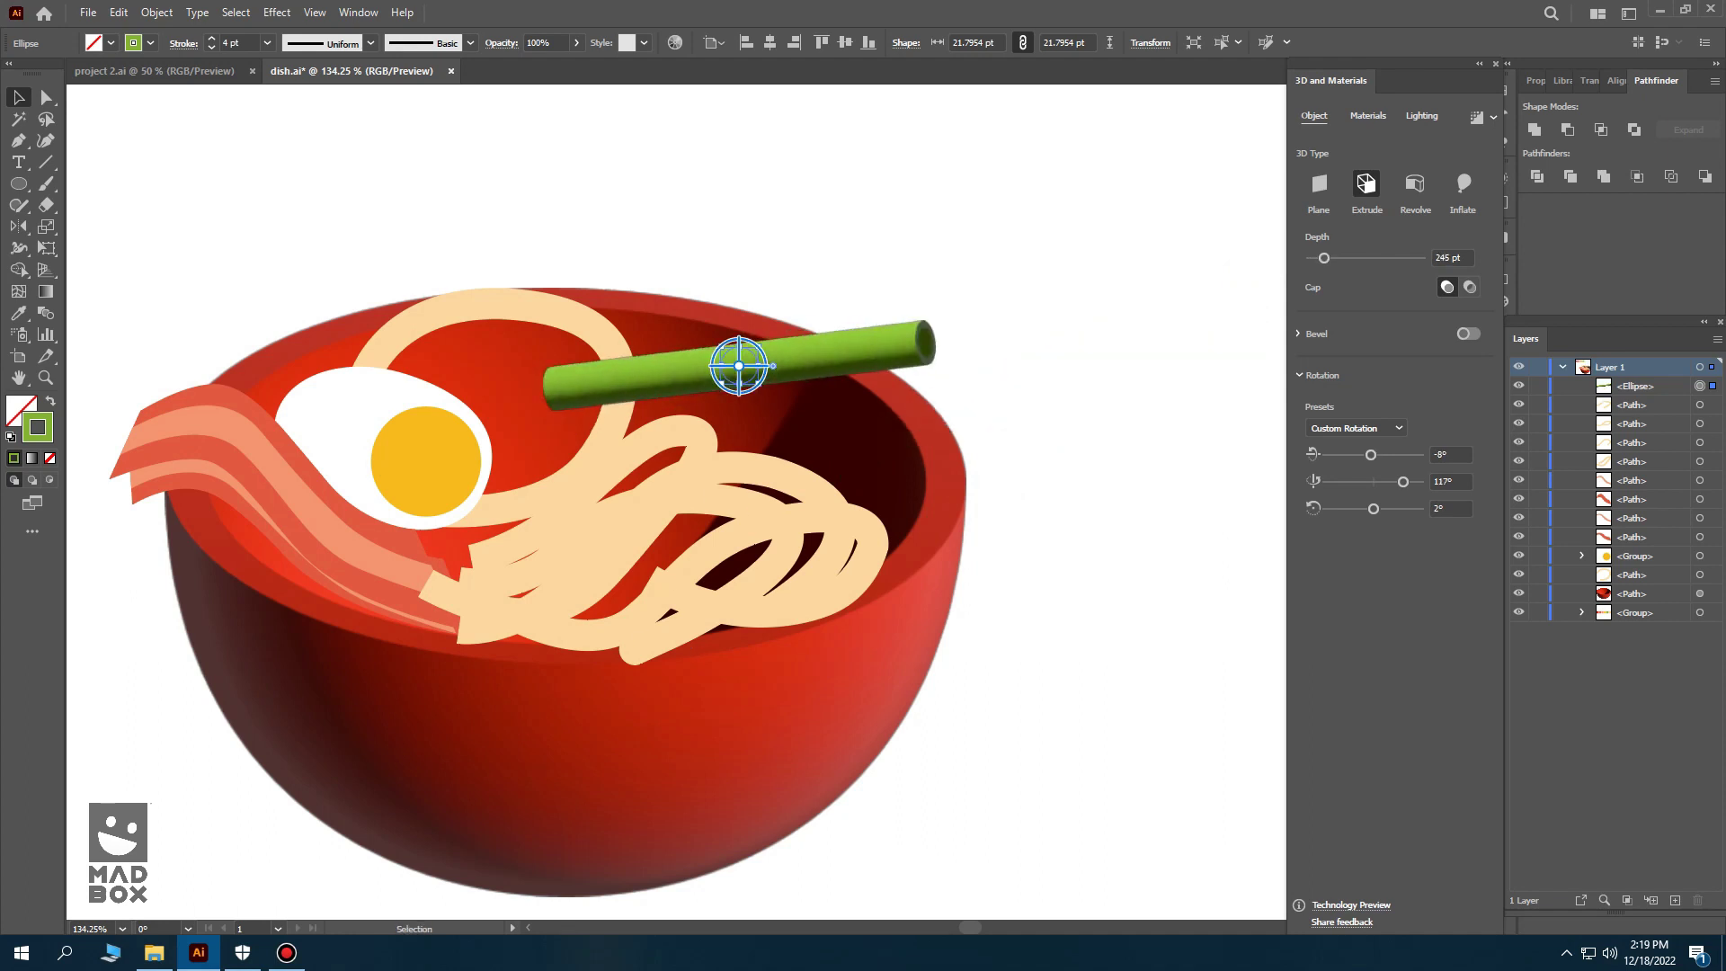
{"action": "left_click_drag", "start_coordinate": [1324, 258], "coordinate": [1321, 258]}
{"action": "left_click_drag", "start_coordinate": [739, 365], "coordinate": [729, 366]}
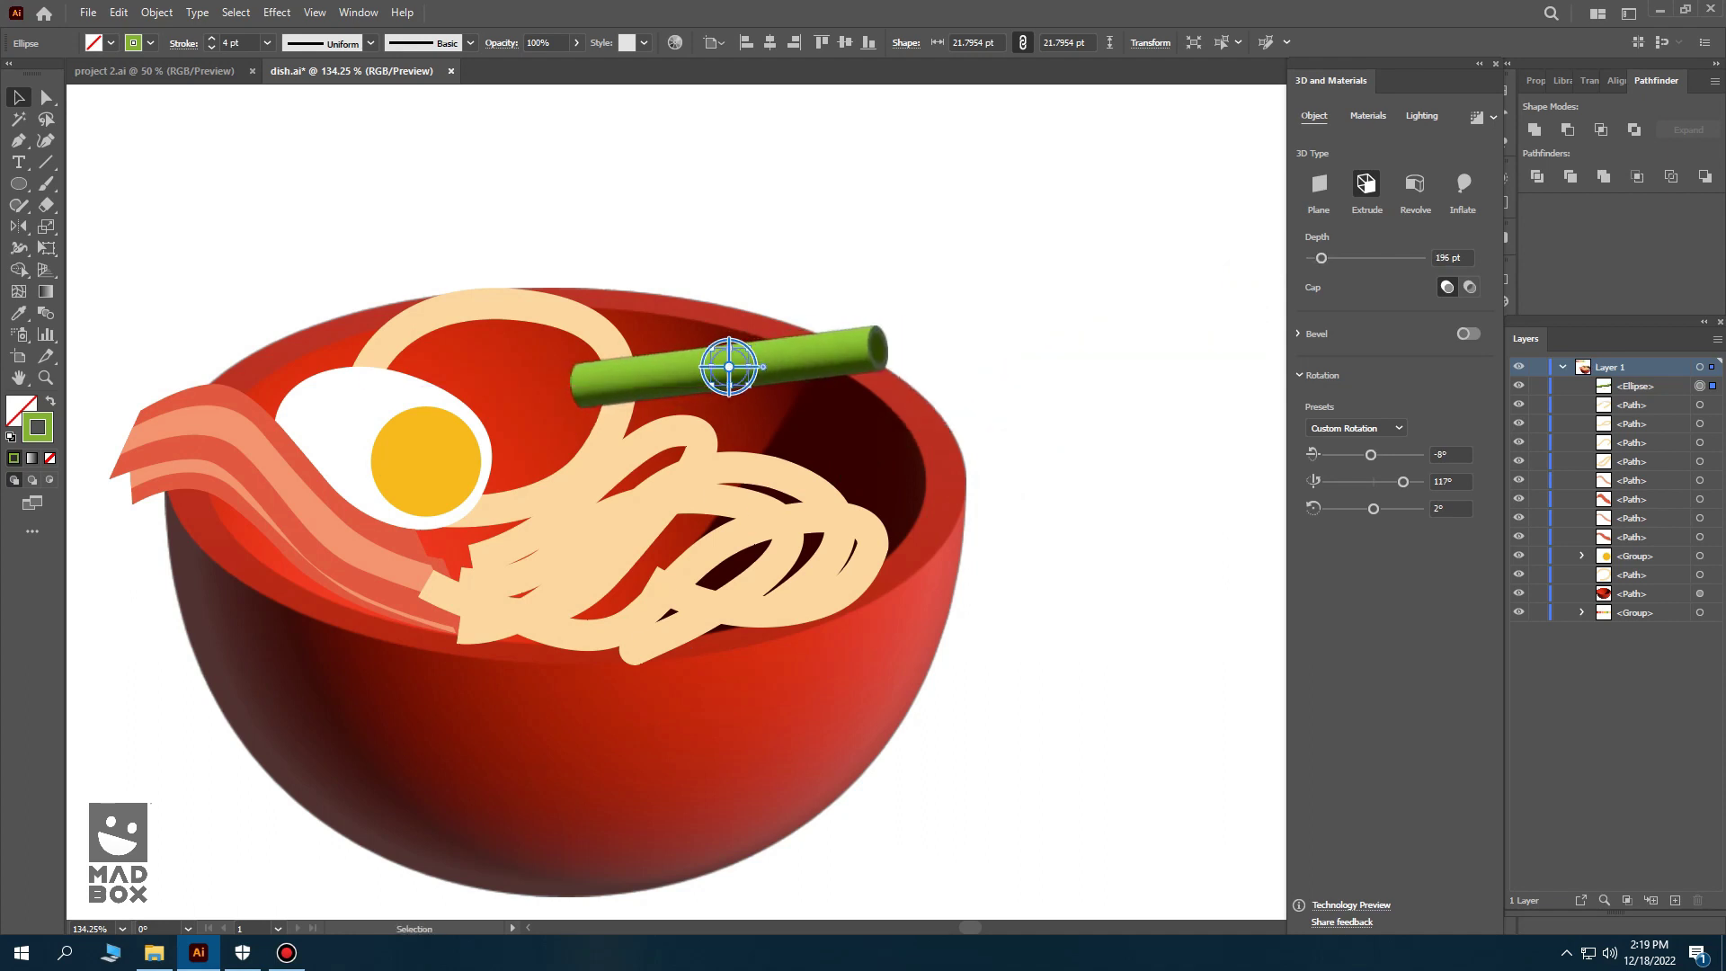
- Send the onion tube behind the noodles and paste staggered copies beside it
{"action": "key", "text": "ctrl+["}
{"action": "key", "text": "ctrl+["}
{"action": "key", "text": "ctrl+["}
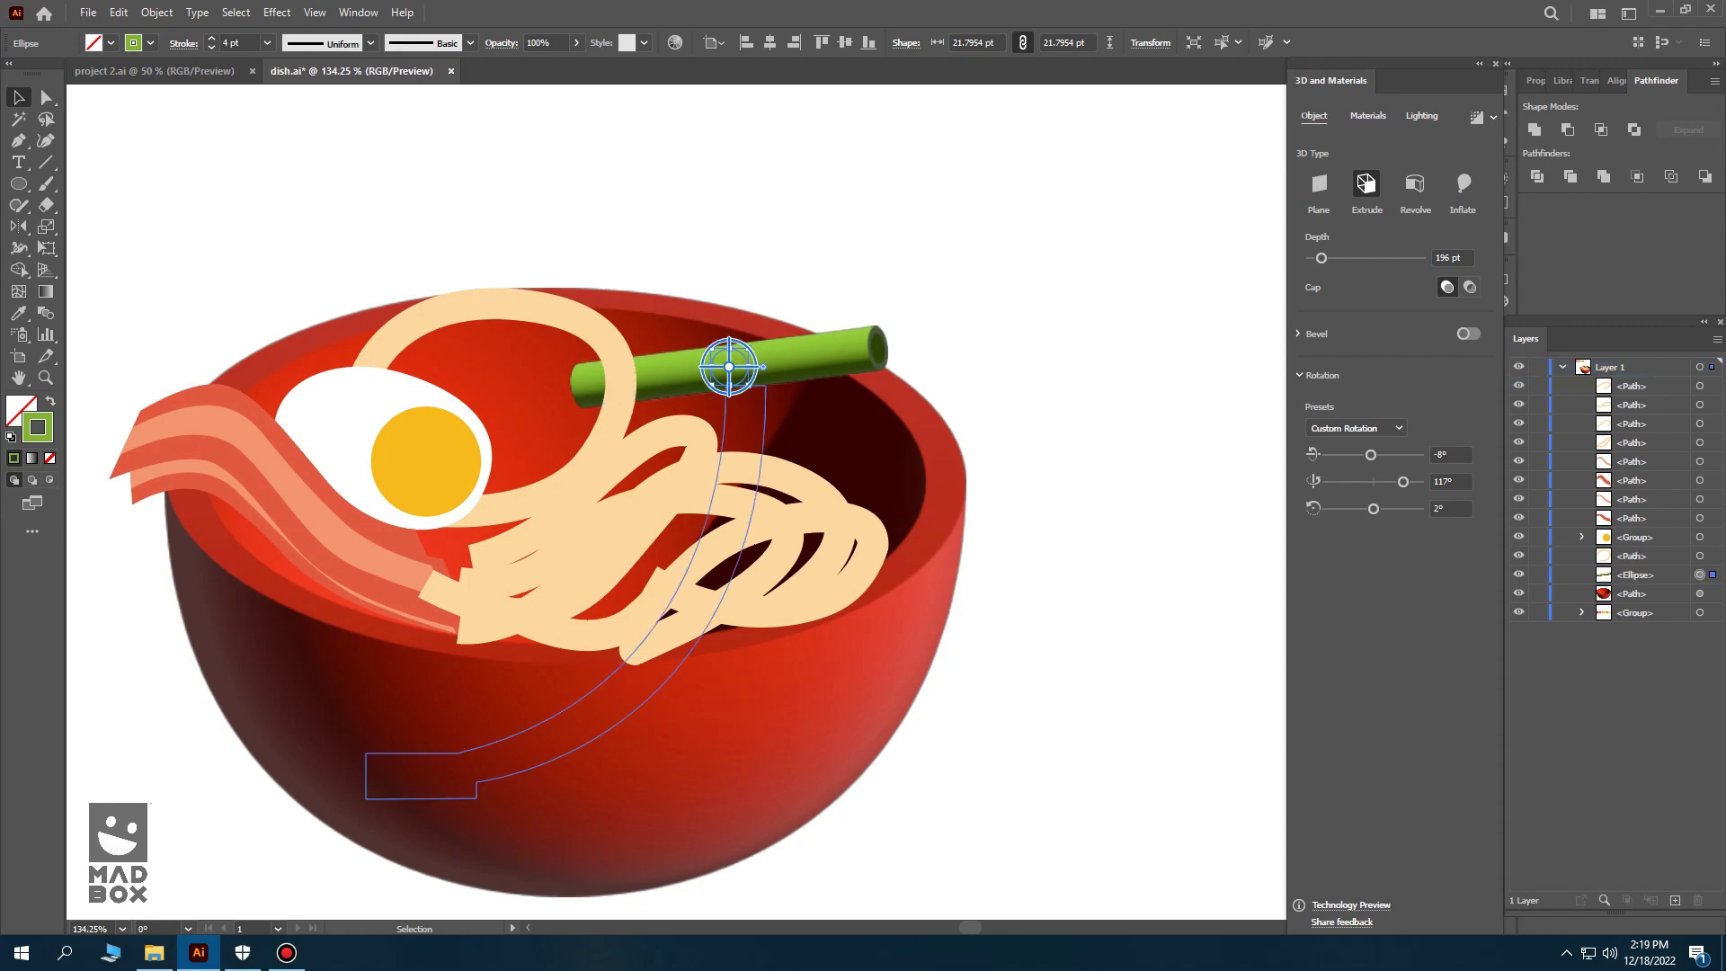
{"action": "left_click_drag", "start_coordinate": [883, 351], "coordinate": [811, 384]}
{"action": "key", "text": "ctrl+c"}
{"action": "key", "text": "ctrl+f"}
{"action": "key", "text": "ctrl+f"}
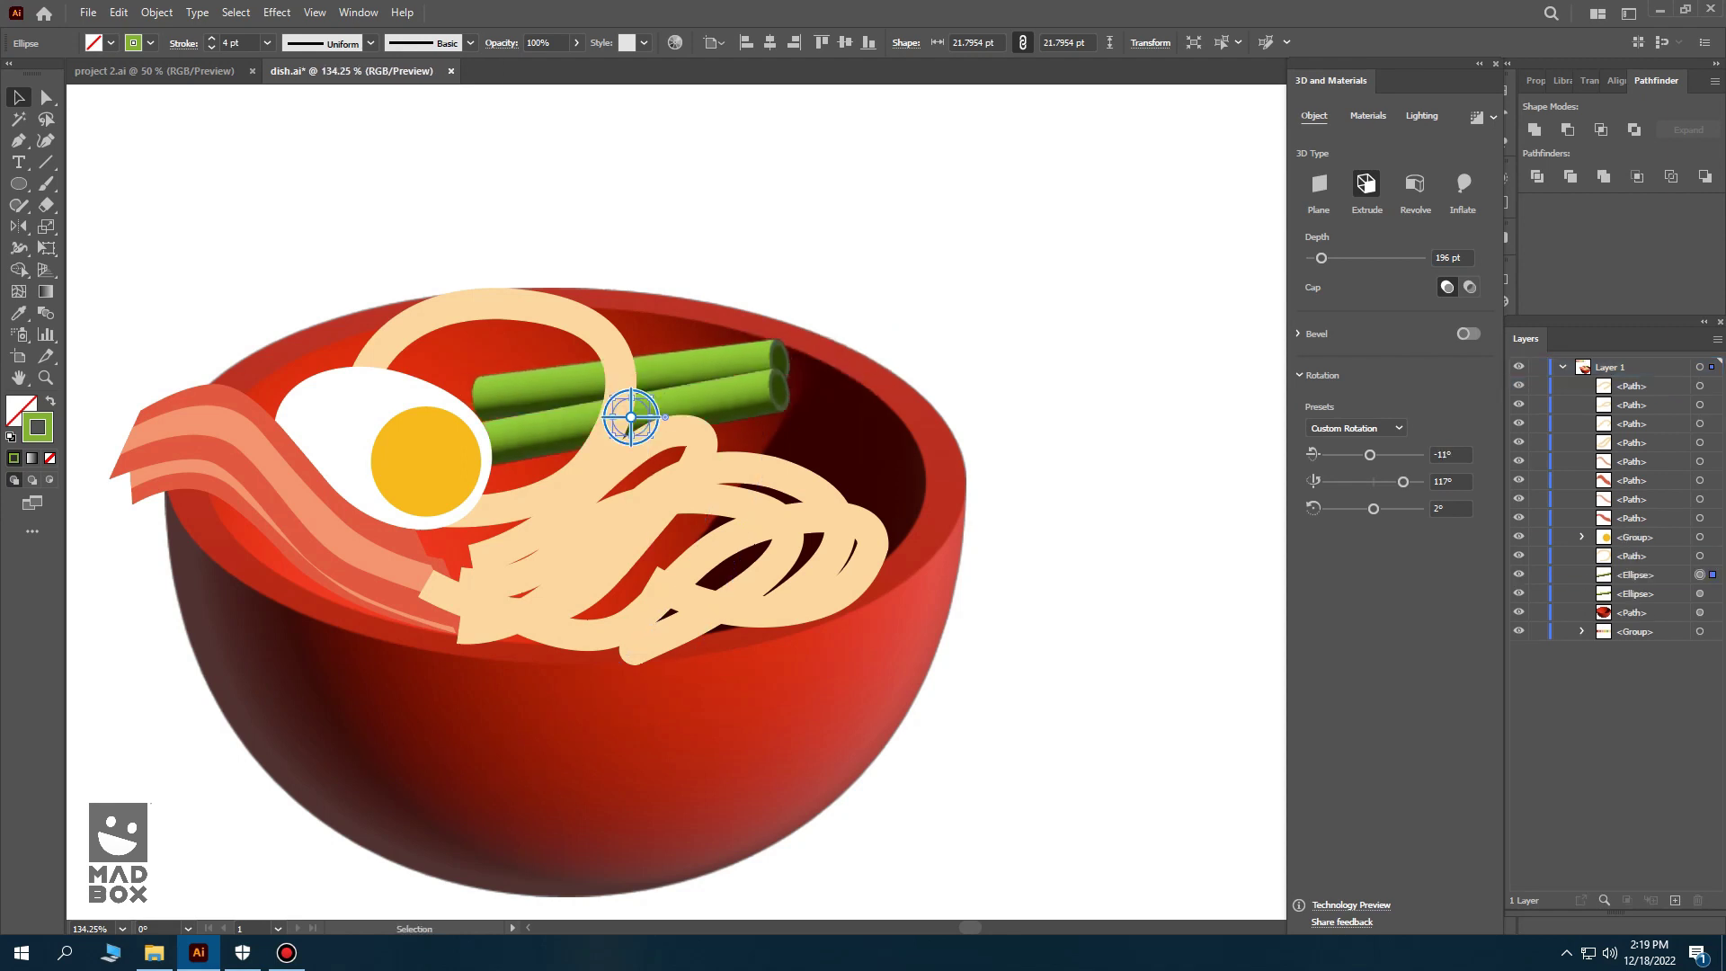
{"action": "left_click_drag", "start_coordinate": [629, 413], "coordinate": [829, 577]}
- Draw a four-cornered nori sheet outline behind the egg with a curved top corner
{"action": "key", "text": "p"}
{"action": "left_click", "coordinate": [488, 591]}
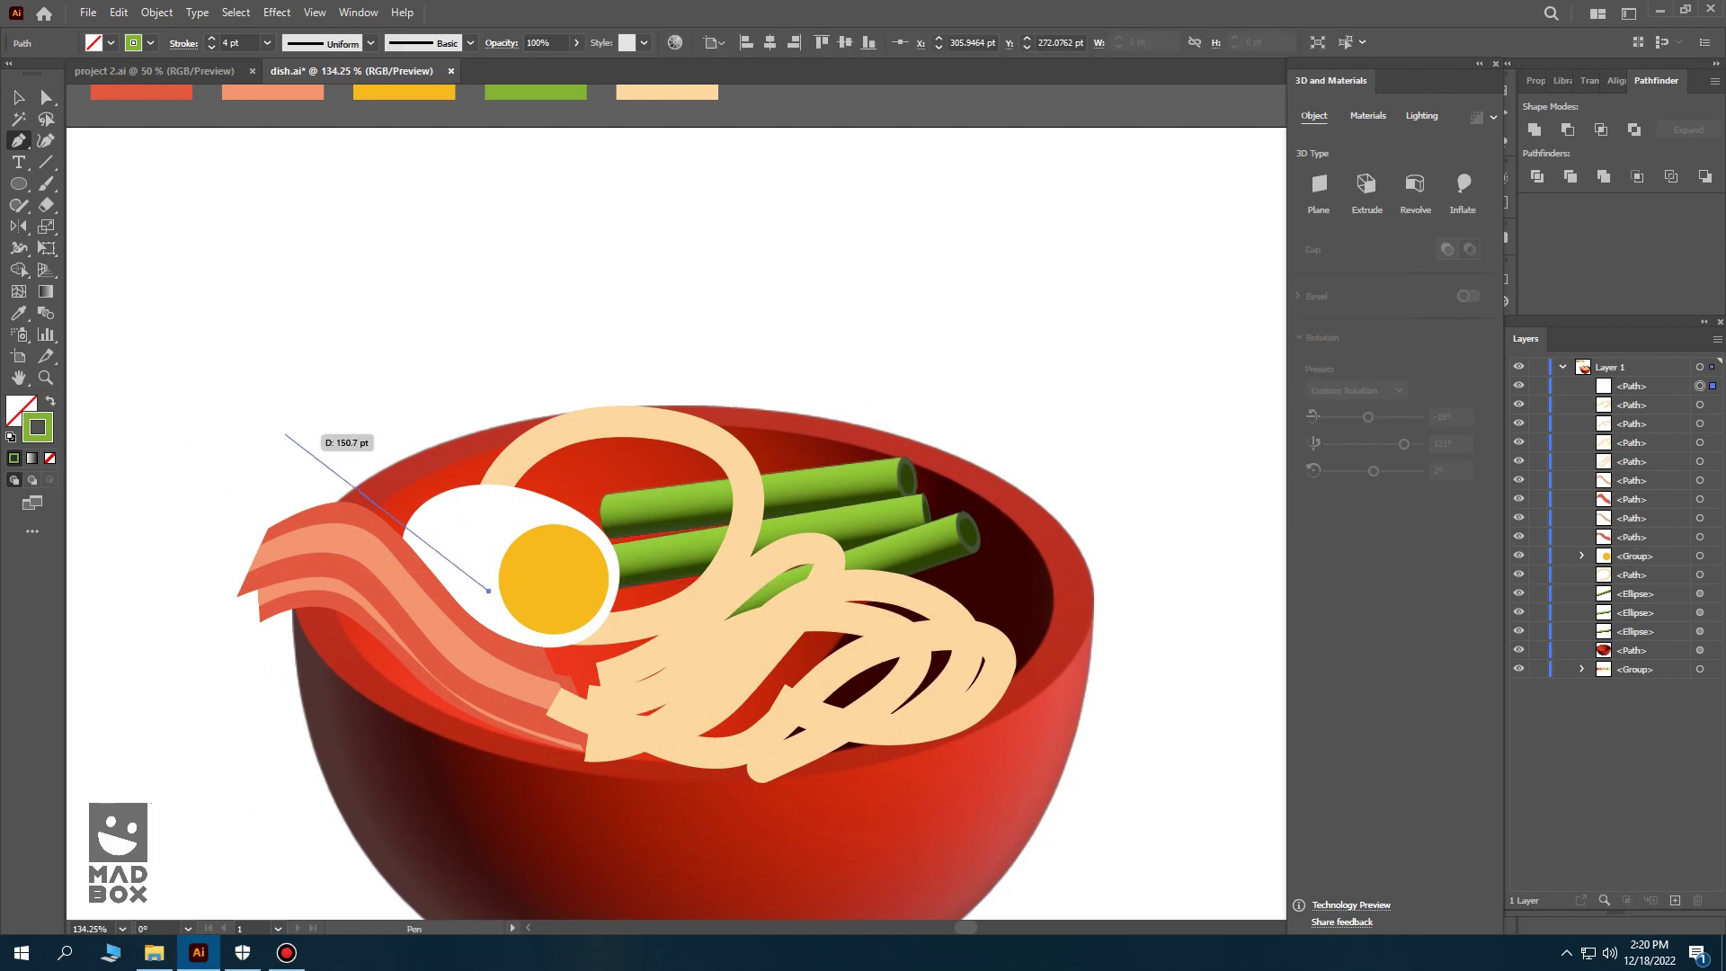
{"action": "left_click", "coordinate": [309, 469]}
{"action": "left_click_drag", "start_coordinate": [482, 305], "coordinate": [597, 243]}
{"action": "left_click_drag", "start_coordinate": [482, 305], "coordinate": [692, 454]}
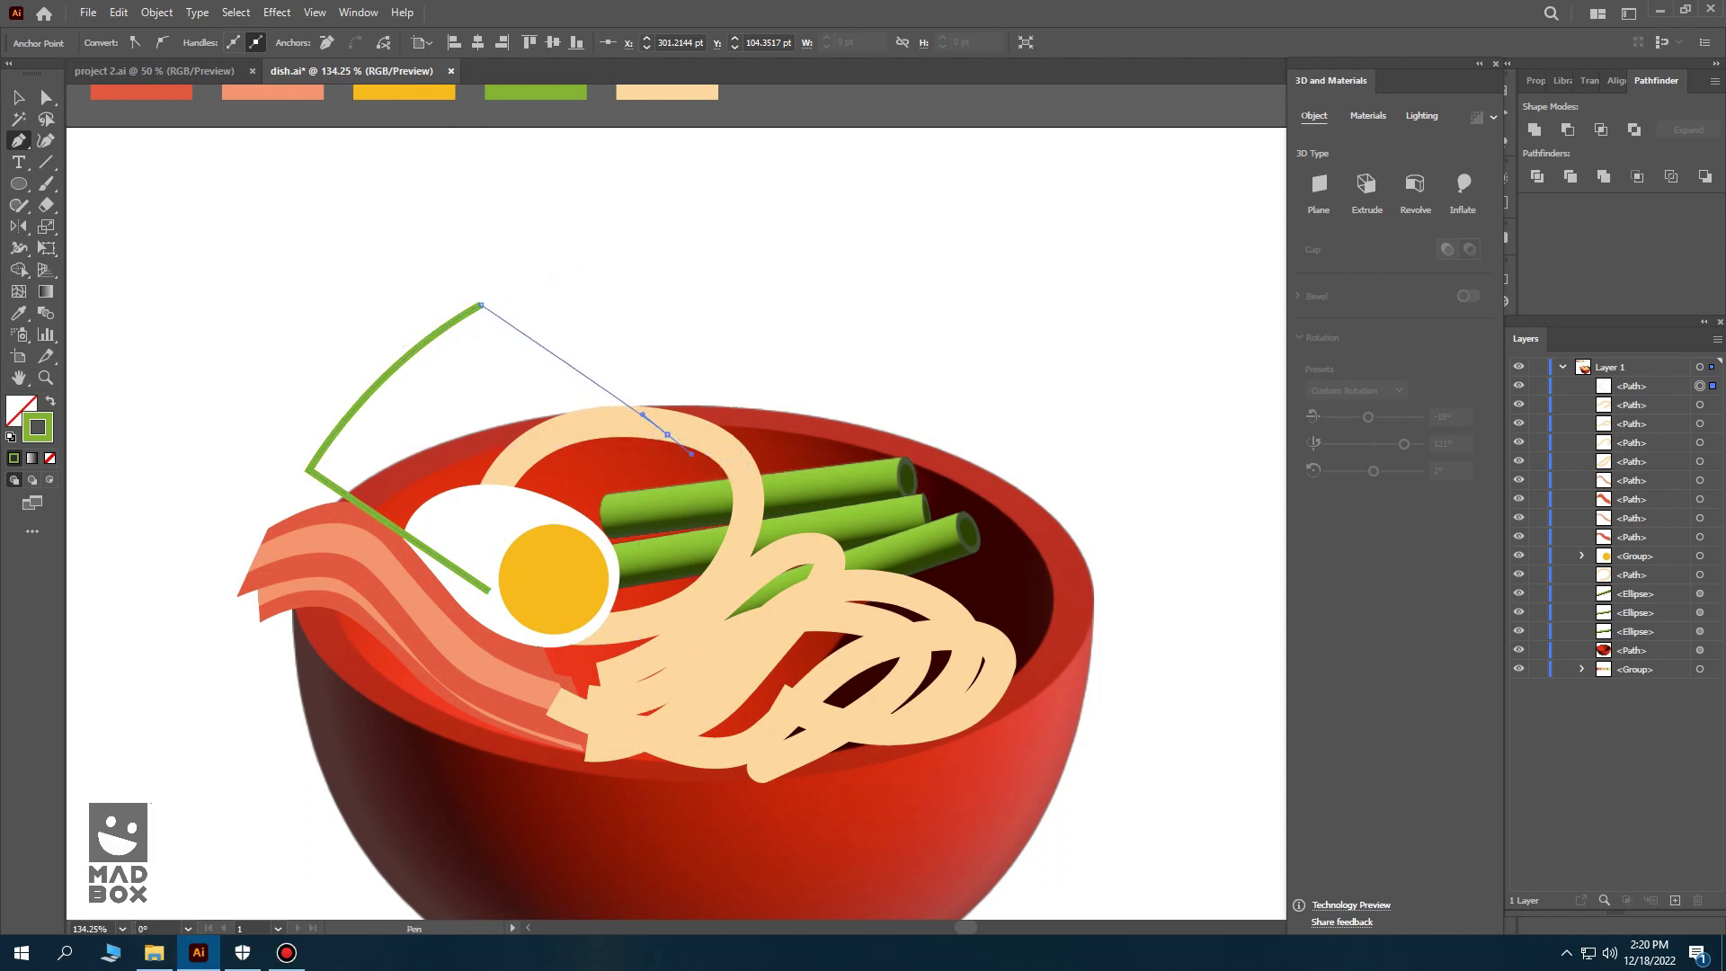
{"action": "left_click_drag", "start_coordinate": [692, 454], "coordinate": [705, 451]}
{"action": "mouse_move", "coordinate": [482, 304]}
{"action": "left_mouse_down"}
{"action": "mouse_move", "coordinate": [775, 514]}
{"action": "mouse_move", "coordinate": [777, 497]}
{"action": "left_mouse_up"}
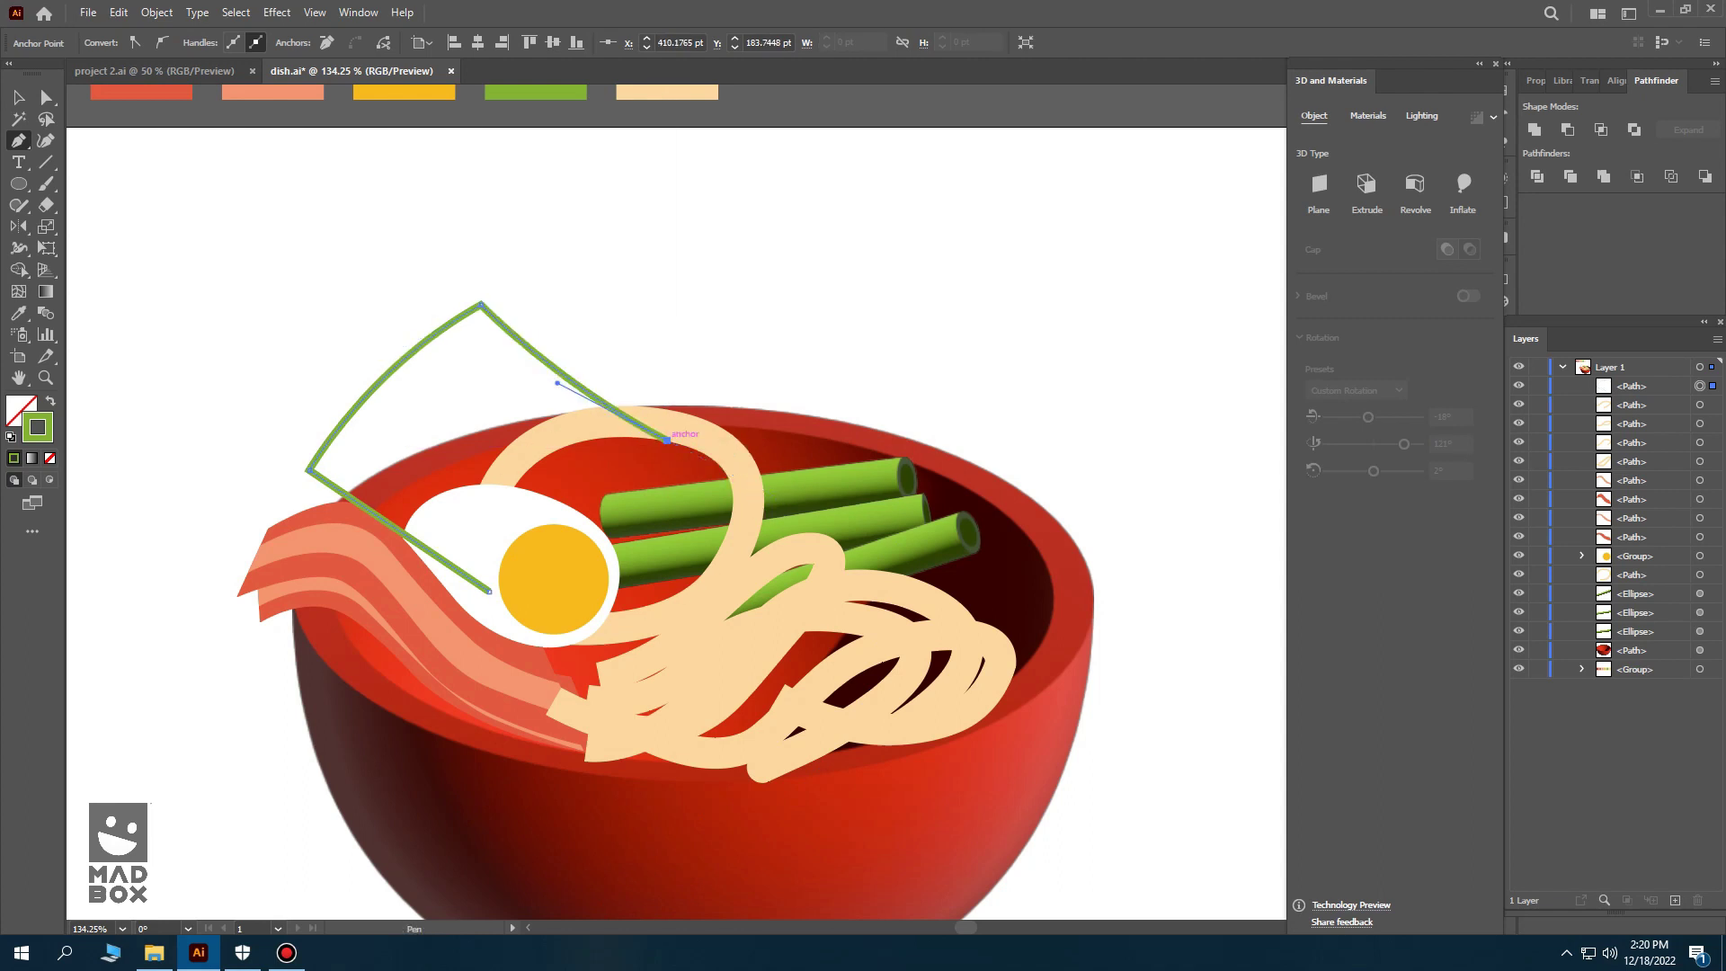
{"action": "left_click", "coordinate": [667, 440]}
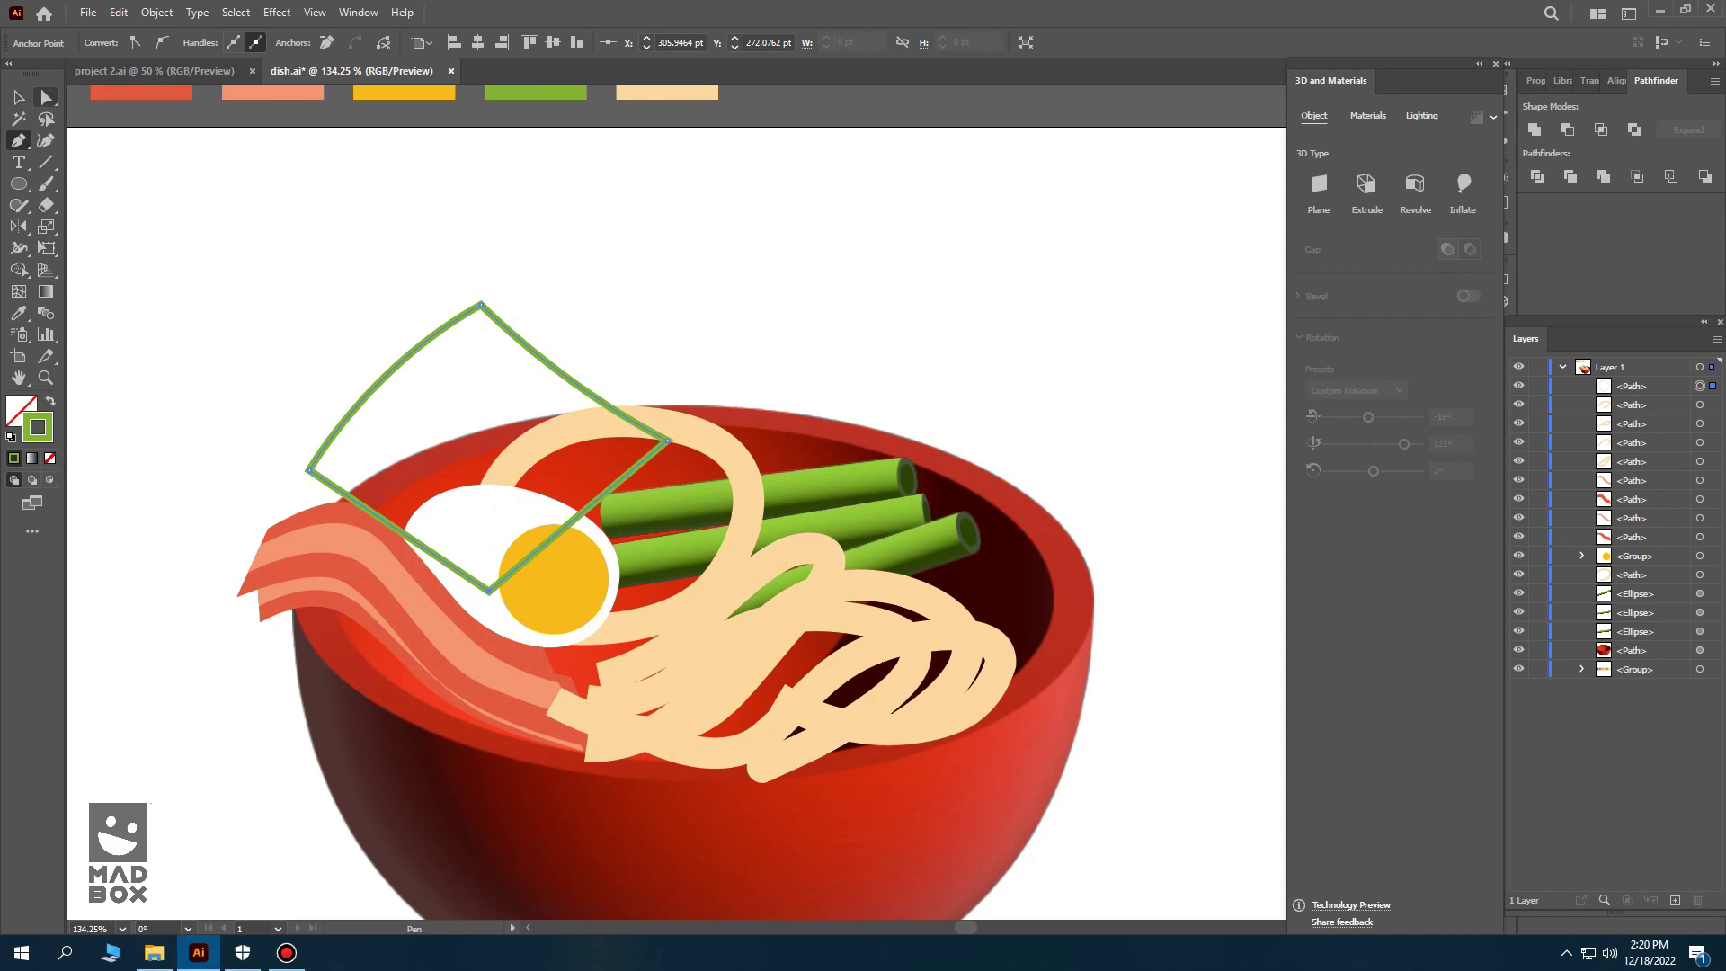
- Pull the sheet's top and right corners inward to curve its edges
{"action": "key", "text": "a"}
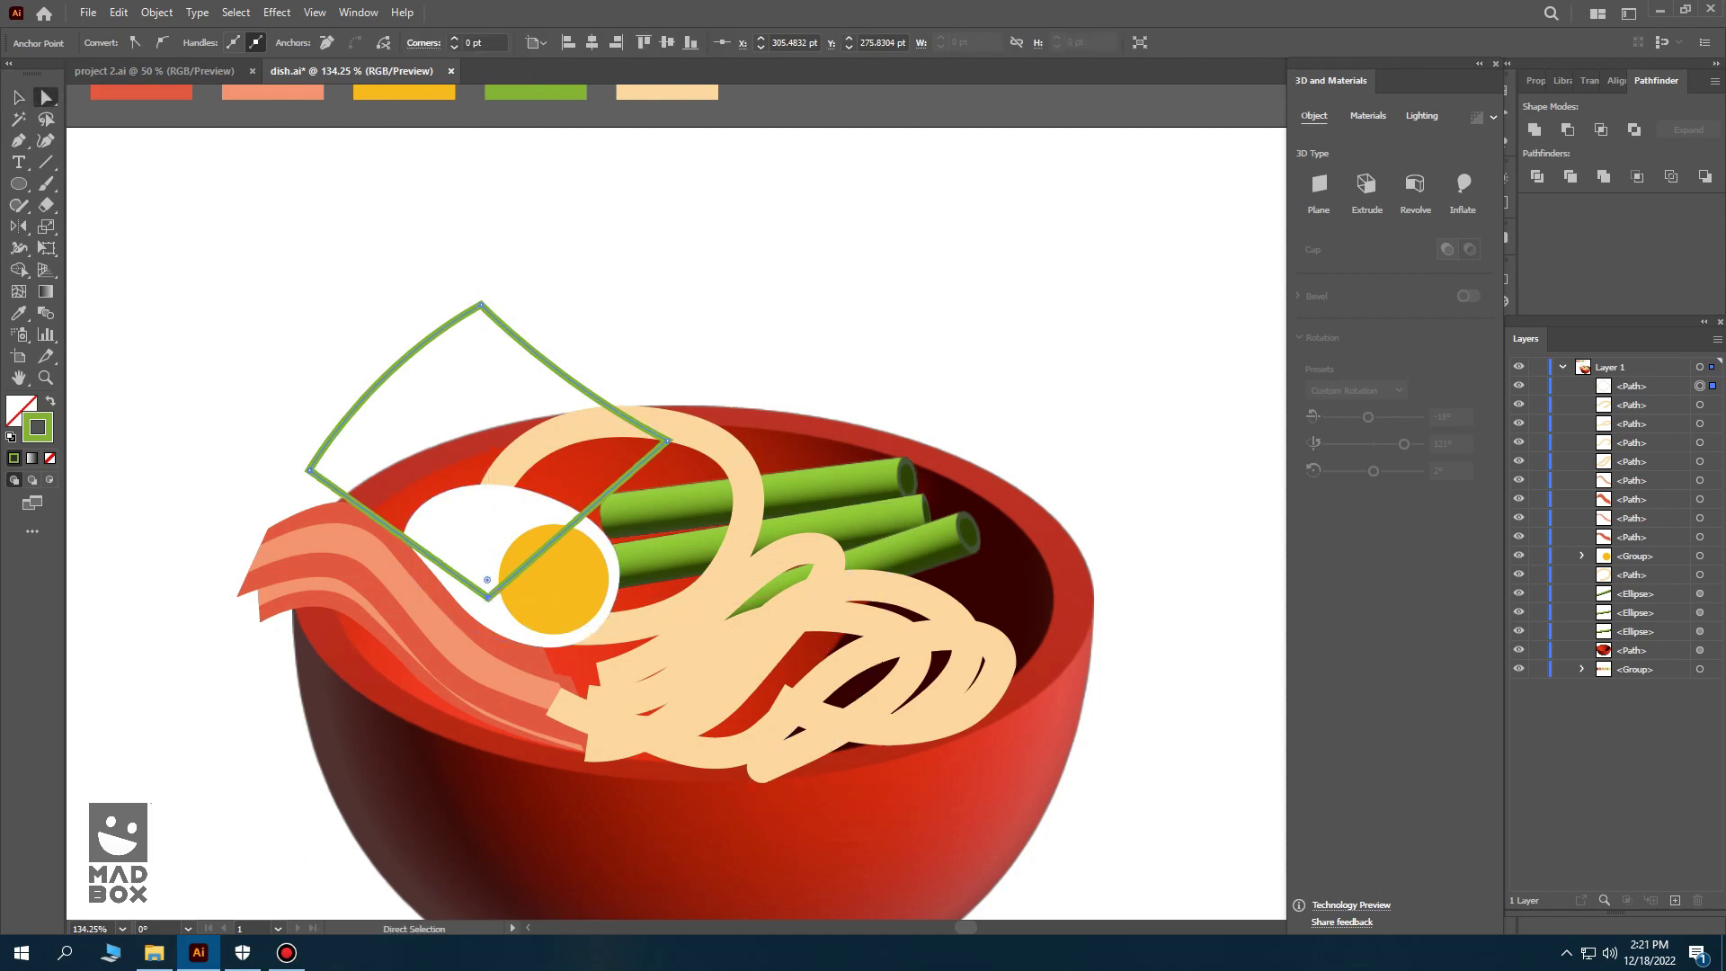
{"action": "left_click_drag", "start_coordinate": [482, 304], "coordinate": [471, 305]}
{"action": "left_click_drag", "start_coordinate": [667, 440], "coordinate": [636, 442]}
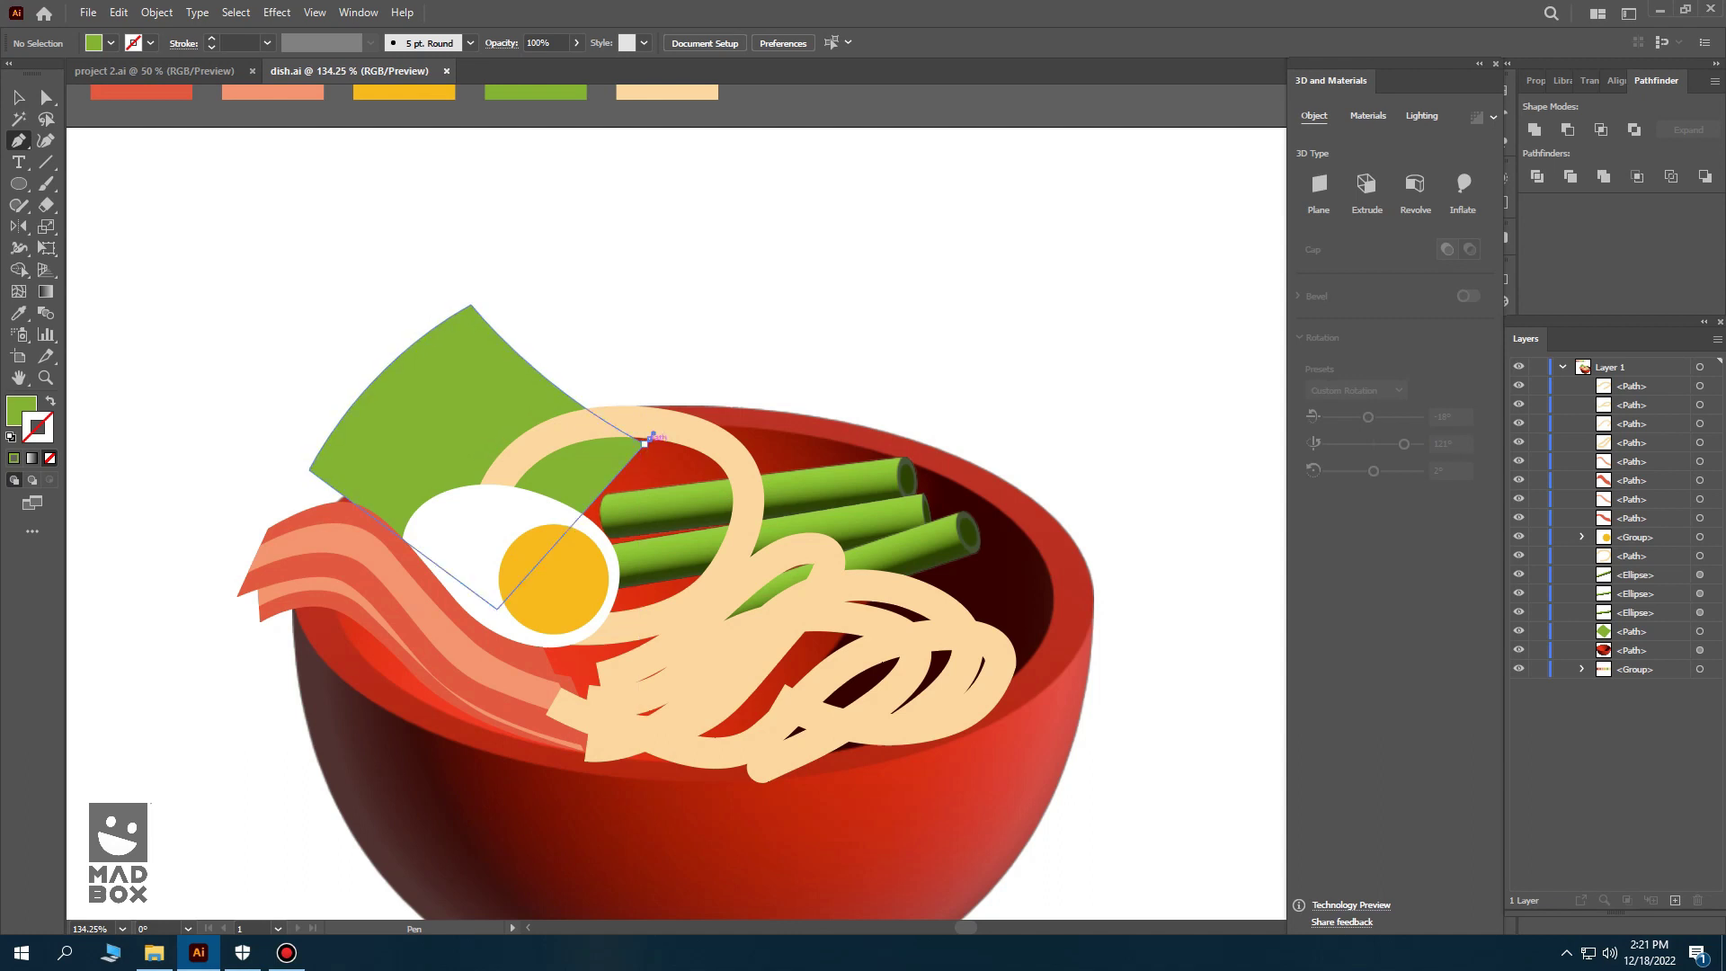
- Draw a large closed curved shape over the noodles, hugging the egg and bowl rim
{"action": "left_click", "coordinate": [645, 438]}
{"action": "mouse_move", "coordinate": [593, 501]}
{"action": "left_mouse_down"}
{"action": "mouse_move", "coordinate": [614, 506]}
{"action": "mouse_move", "coordinate": [586, 521]}
{"action": "left_mouse_up"}
{"action": "key", "text": "ctrl+z"}
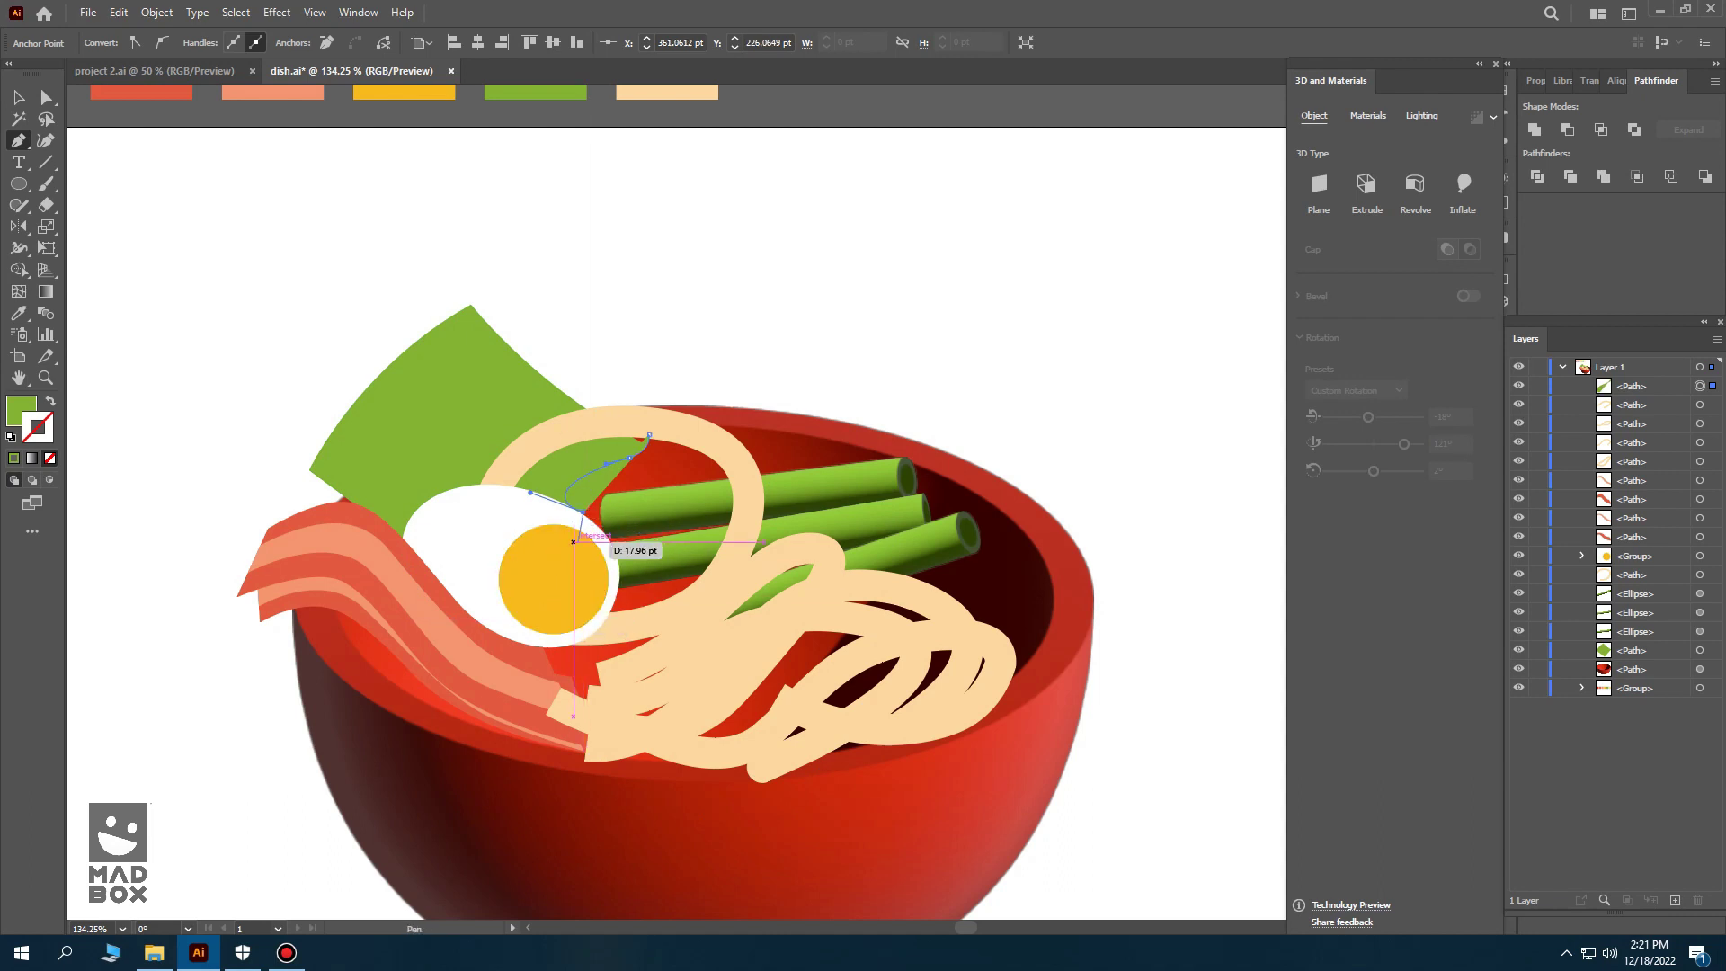
{"action": "mouse_move", "coordinate": [546, 564]}
{"action": "left_mouse_down"}
{"action": "mouse_move", "coordinate": [499, 646]}
{"action": "mouse_move", "coordinate": [566, 619]}
{"action": "left_mouse_up"}
{"action": "left_click_drag", "start_coordinate": [627, 515], "coordinate": [622, 520]}
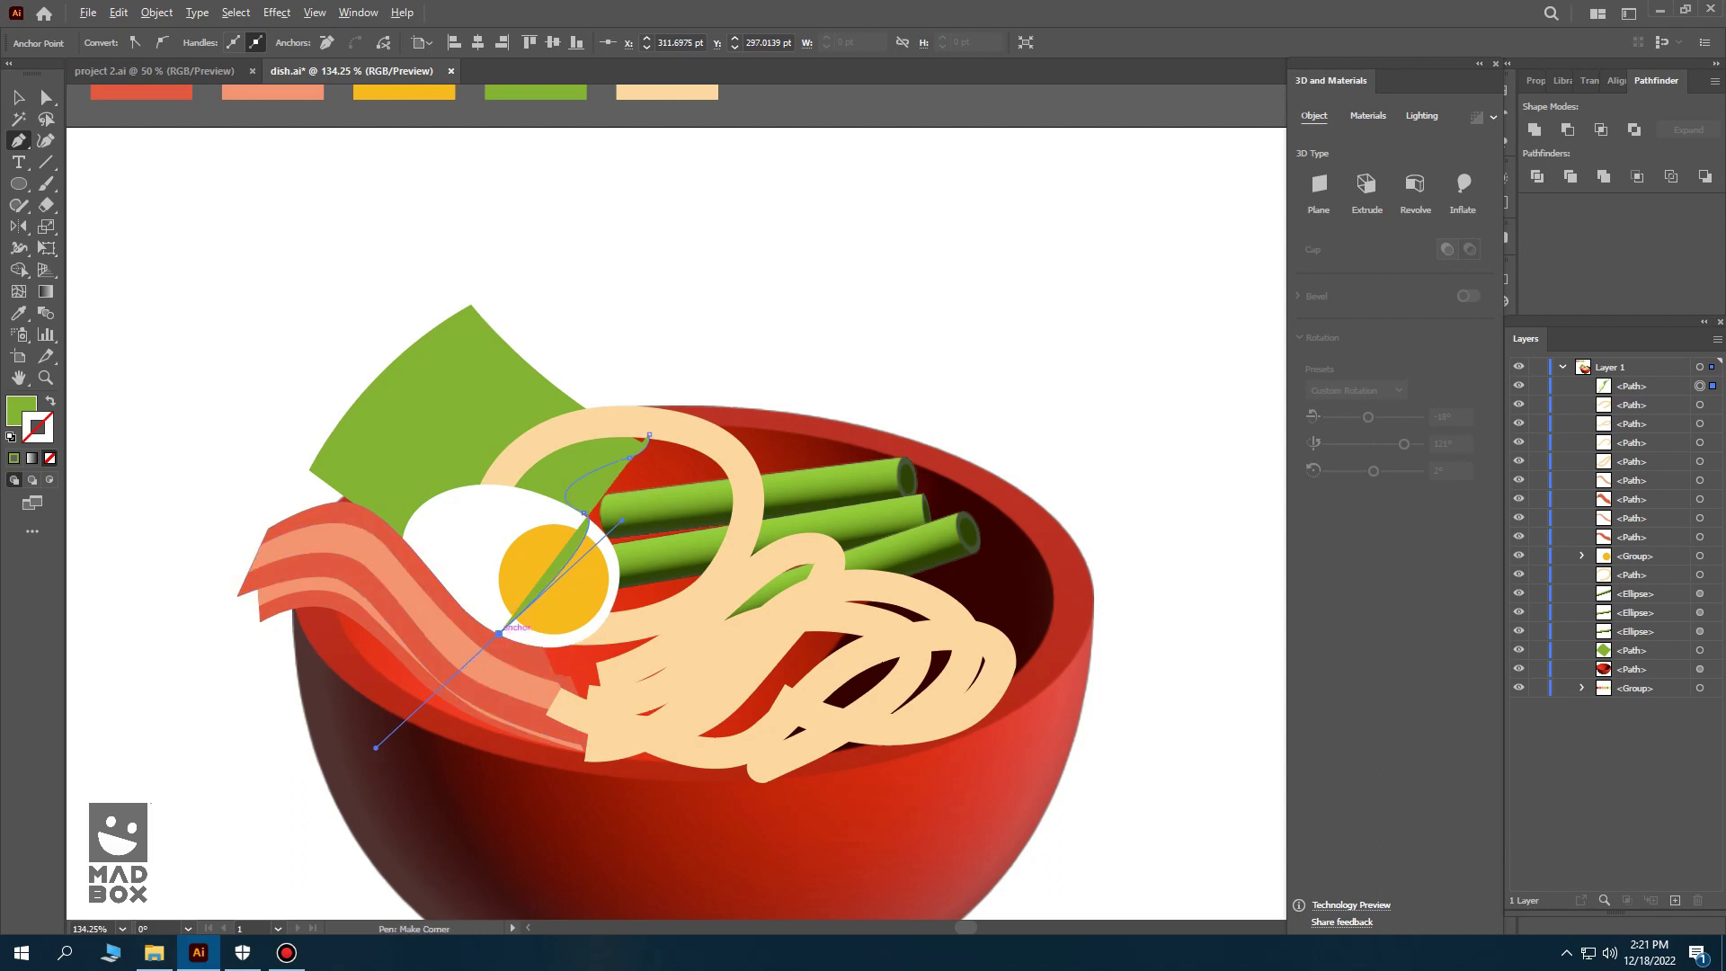
{"action": "mouse_move", "coordinate": [494, 644]}
{"action": "left_mouse_down"}
{"action": "mouse_move", "coordinate": [456, 709]}
{"action": "mouse_move", "coordinate": [384, 710]}
{"action": "left_mouse_up"}
{"action": "left_click", "coordinate": [444, 710]}
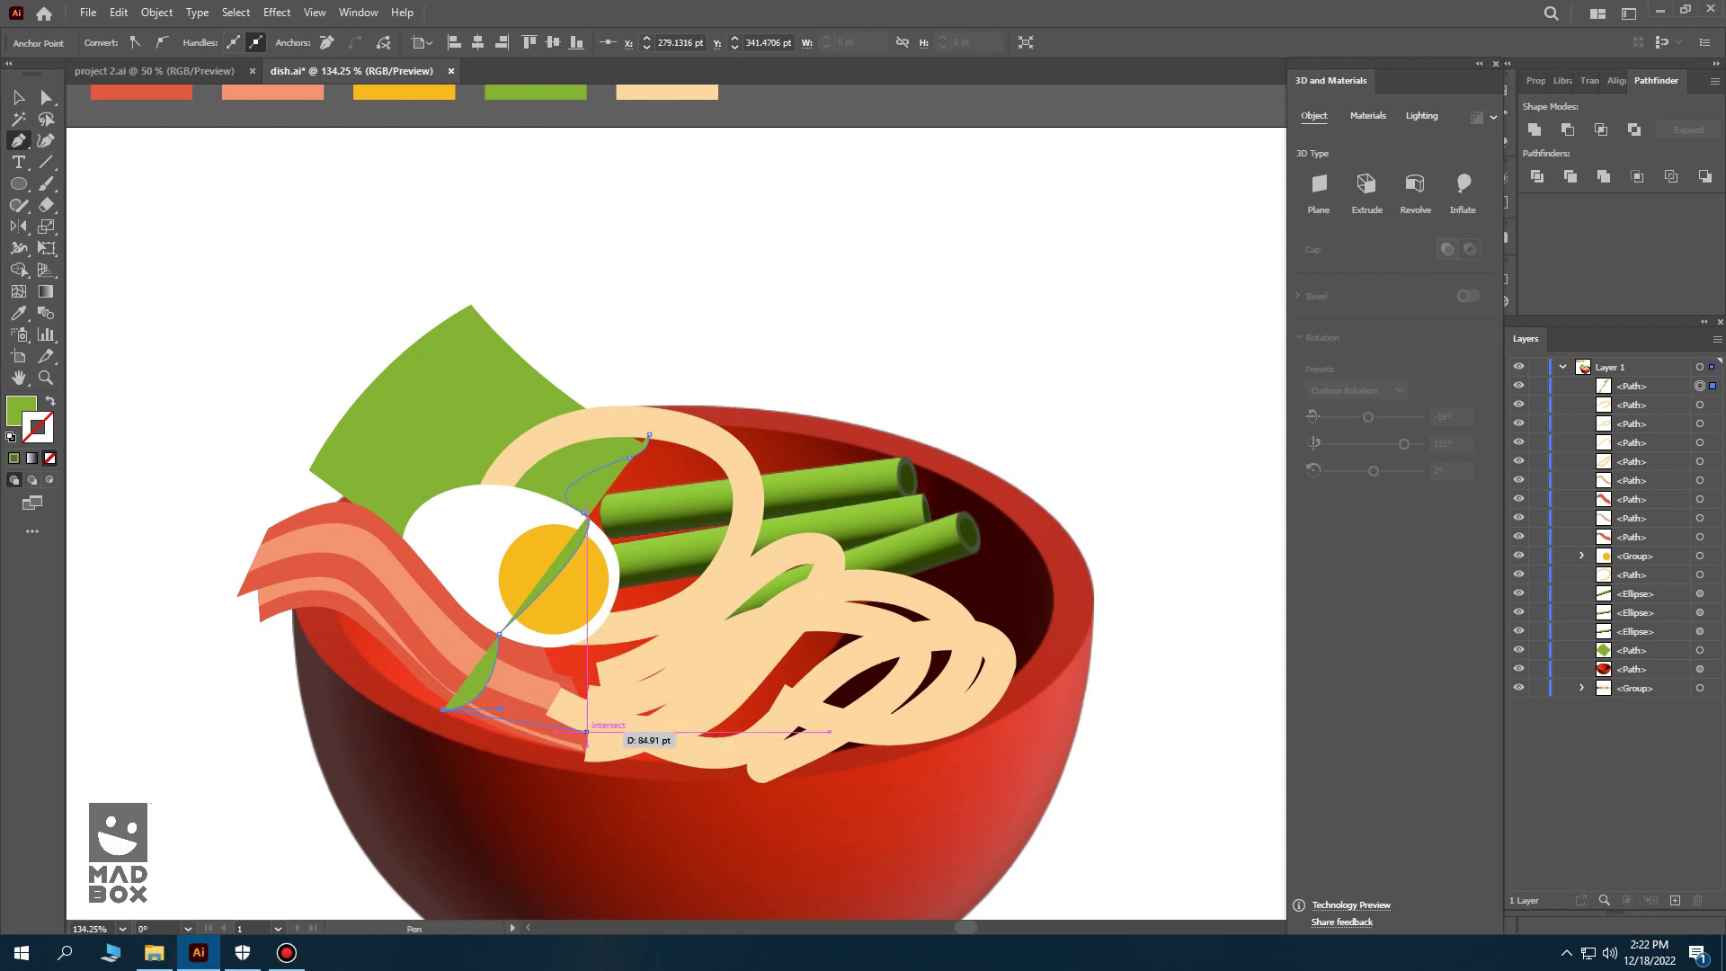
{"action": "mouse_move", "coordinate": [864, 747]}
{"action": "left_mouse_down"}
{"action": "mouse_move", "coordinate": [1068, 717]}
{"action": "mouse_move", "coordinate": [1112, 691]}
{"action": "left_mouse_up"}
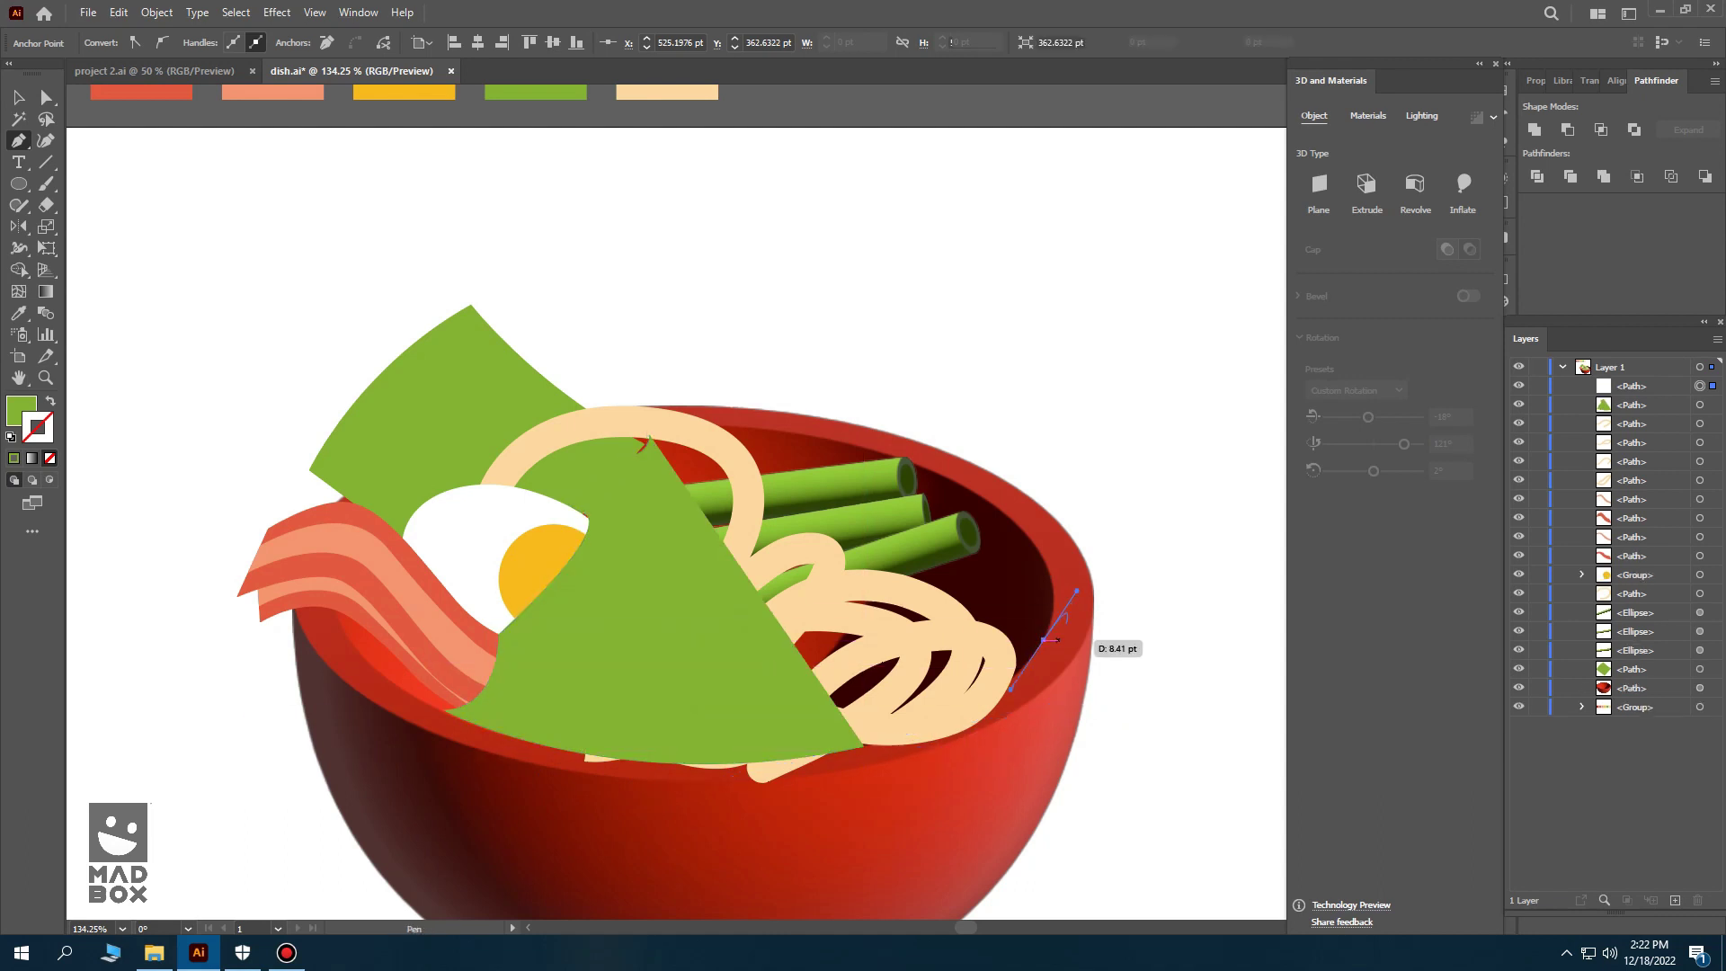
{"action": "left_click_drag", "start_coordinate": [1042, 640], "coordinate": [1088, 559]}
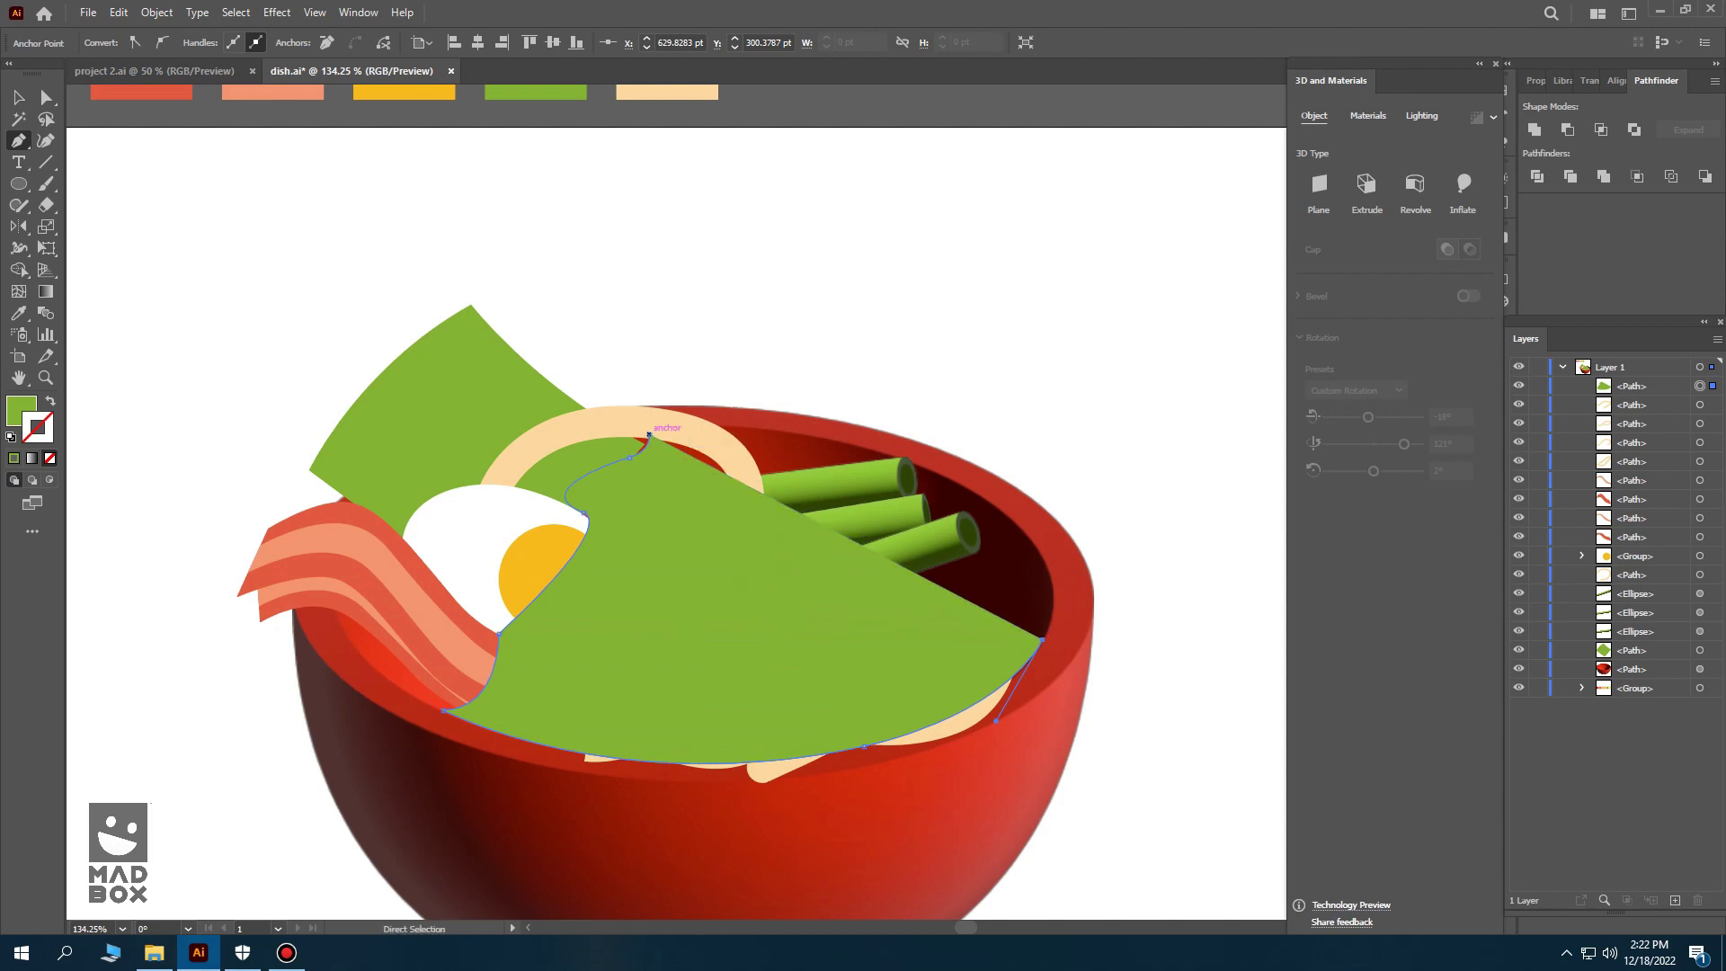
{"action": "left_click_drag", "start_coordinate": [648, 434], "coordinate": [1033, 478]}
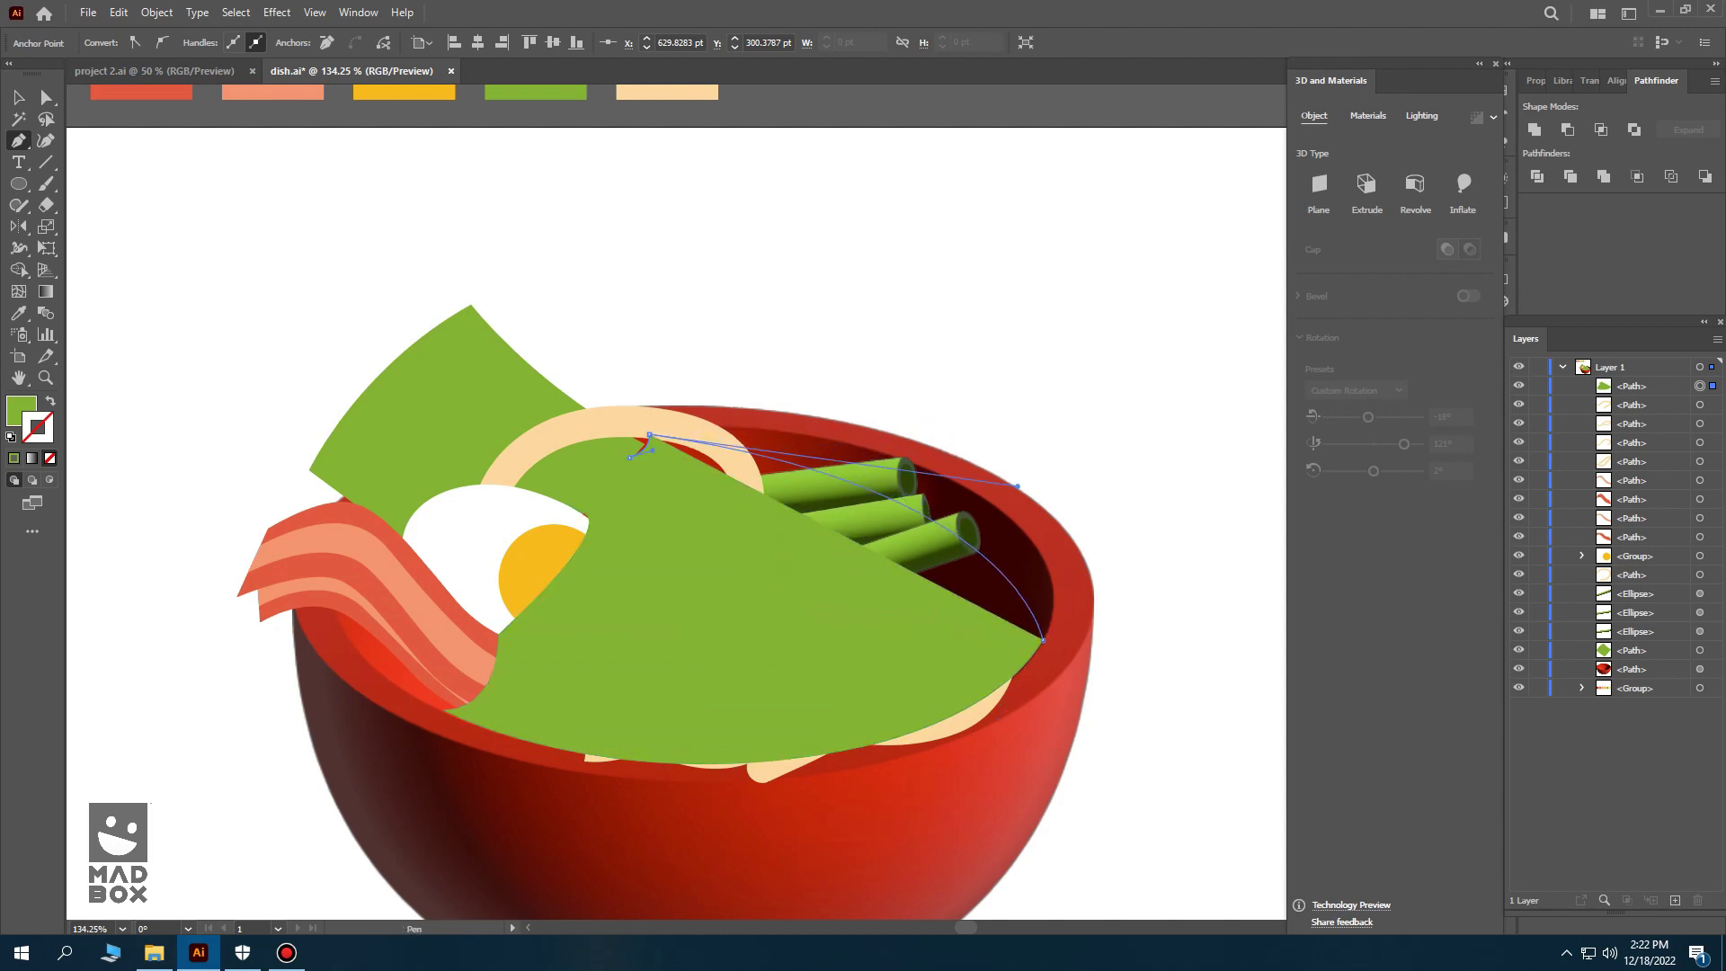
{"action": "mouse_move", "coordinate": [648, 434]}
{"action": "left_mouse_down"}
{"action": "mouse_move", "coordinate": [628, 497]}
{"action": "mouse_move", "coordinate": [666, 479]}
{"action": "left_mouse_up"}
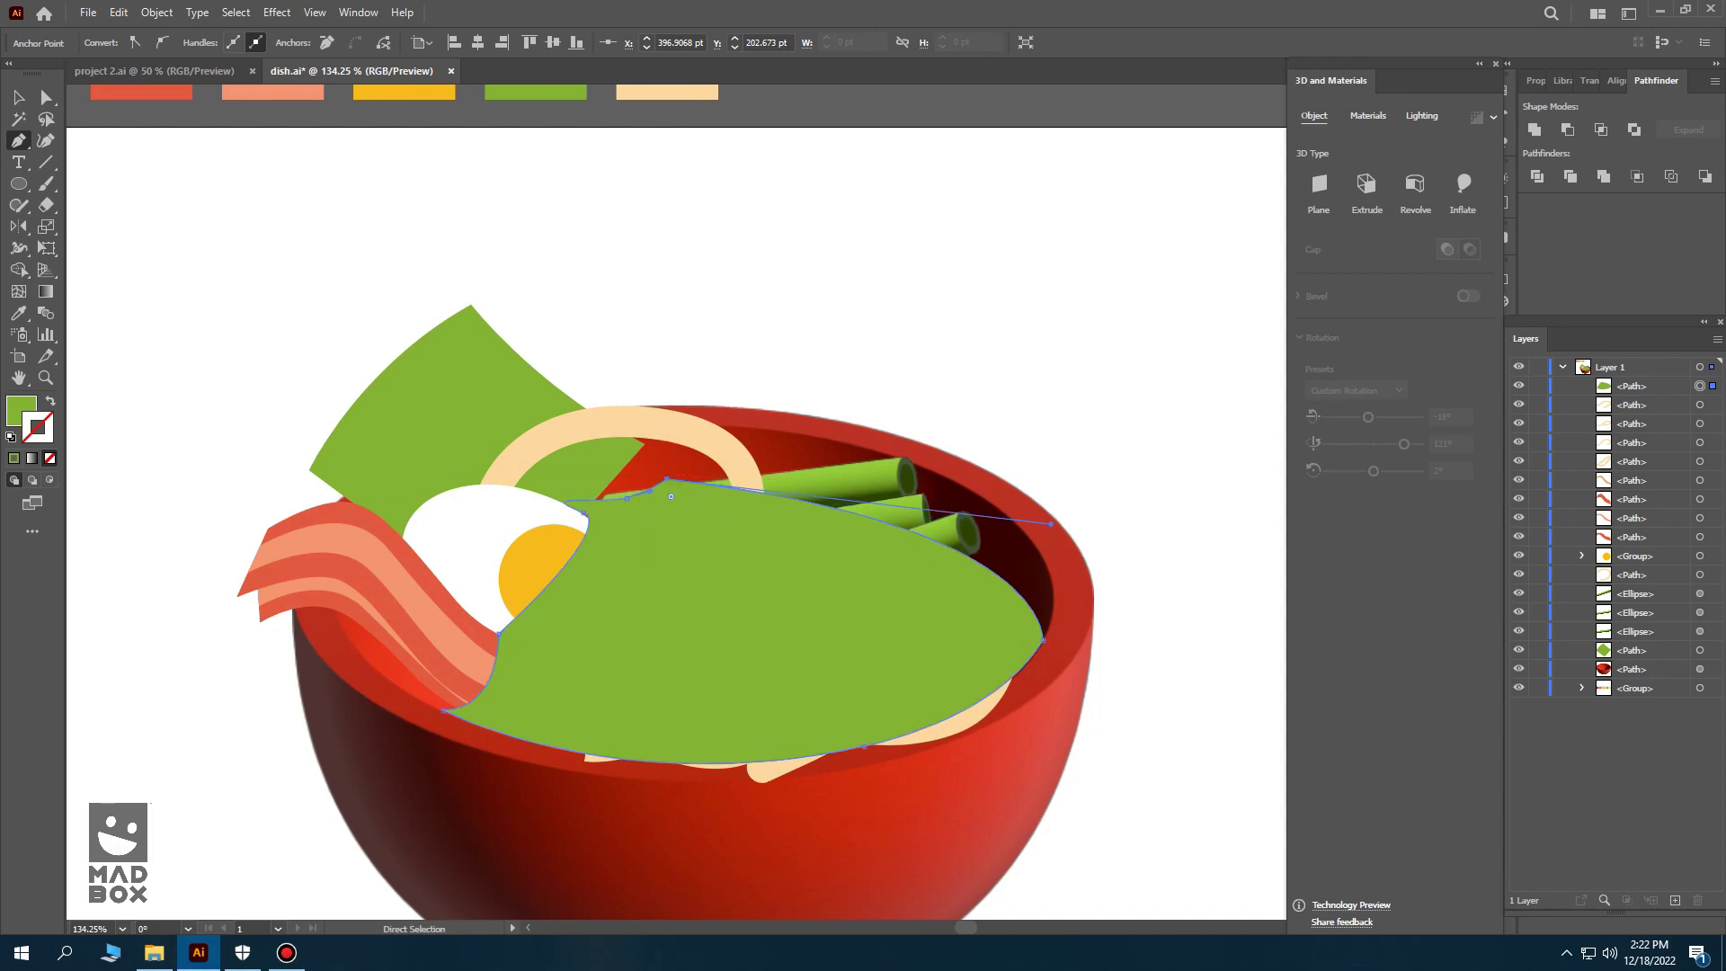
- Nudge the nori sheet down-right and tilt it slightly clockwise
{"action": "key", "text": "a"}
{"action": "left_click_drag", "start_coordinate": [595, 467], "coordinate": [602, 481]}
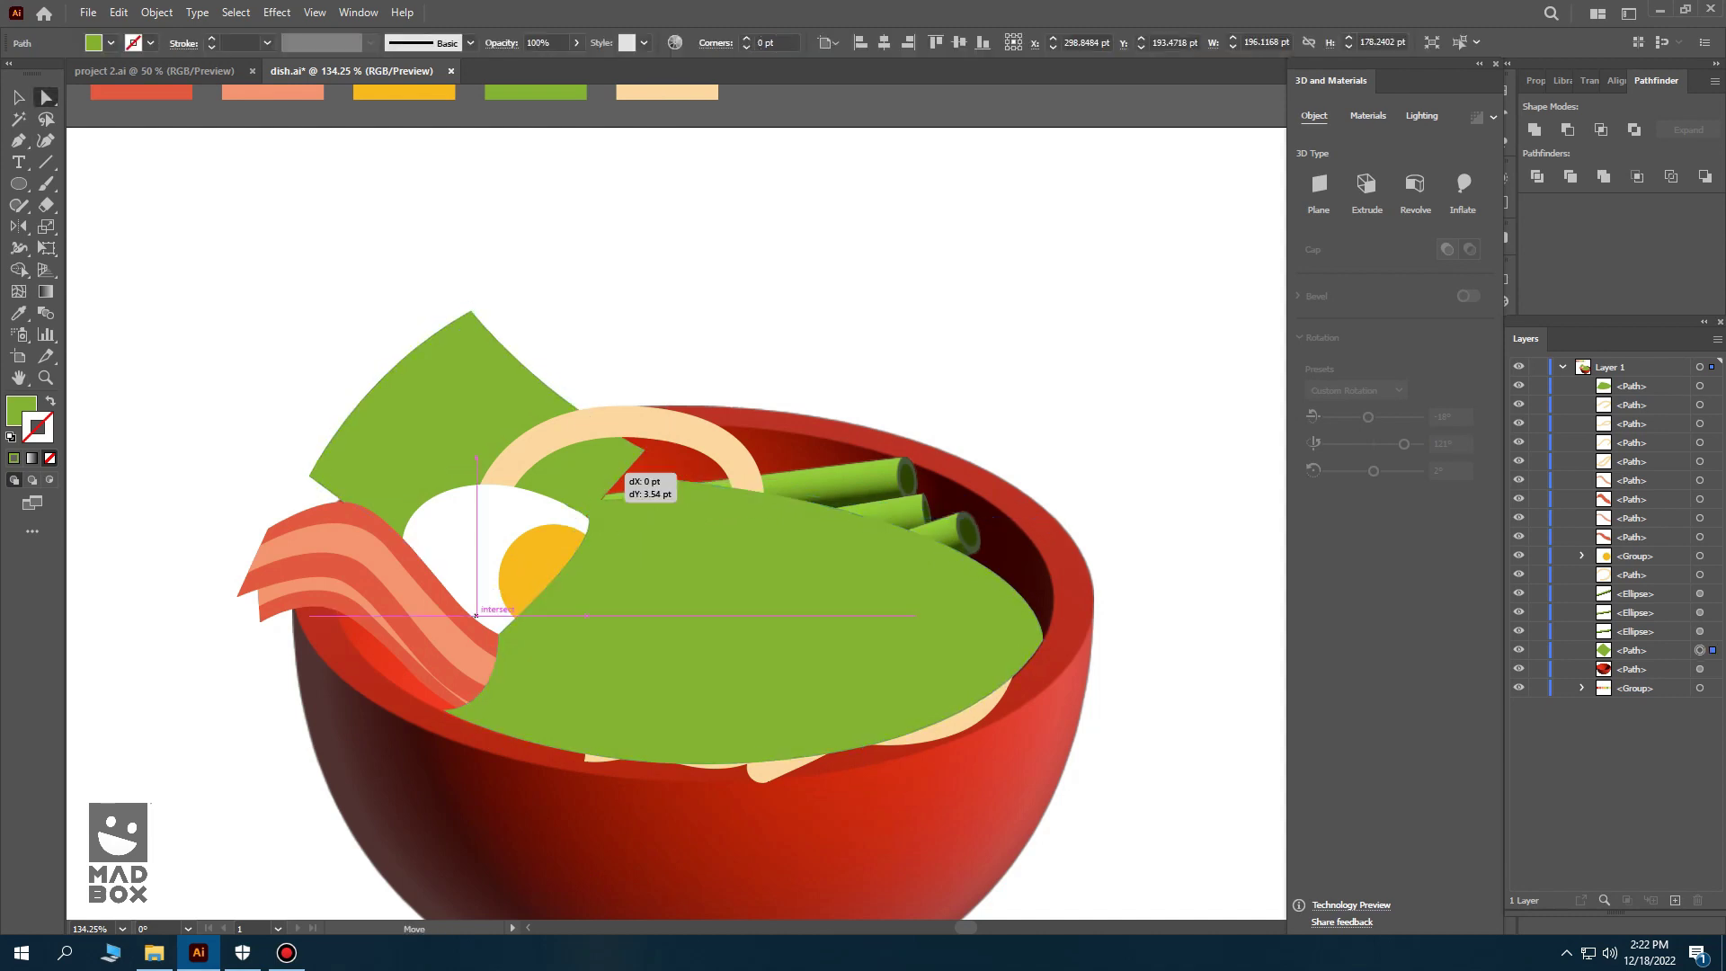
{"action": "key", "text": "v"}
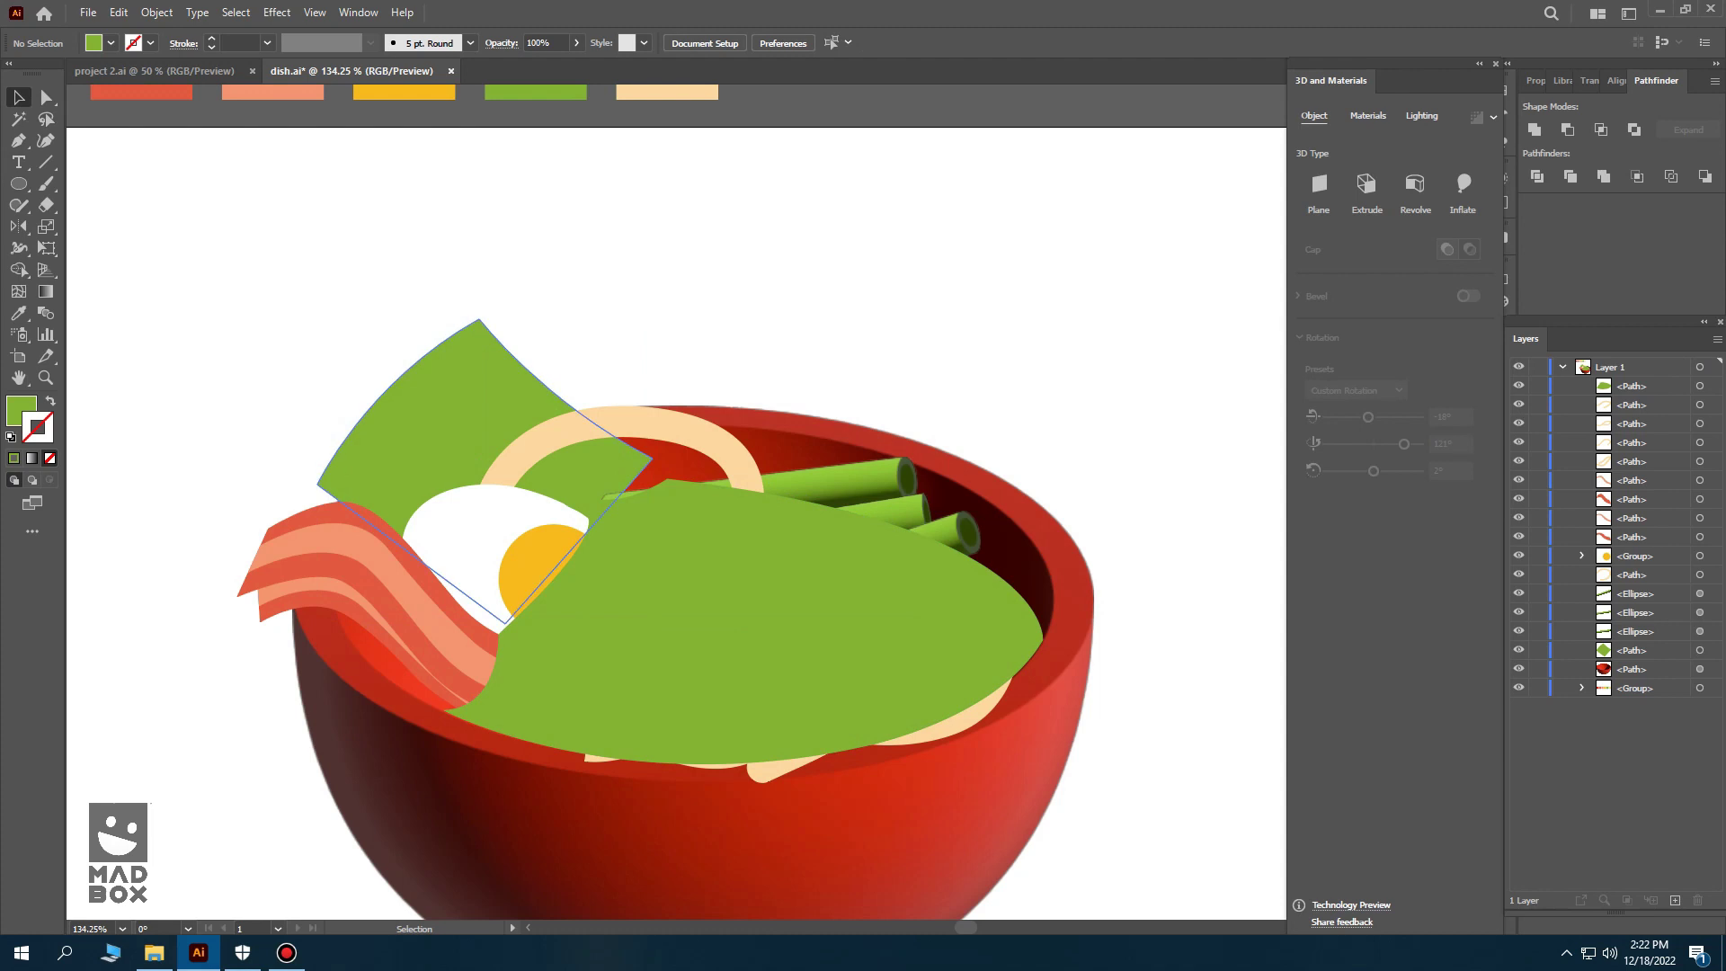
{"action": "left_click_drag", "start_coordinate": [310, 310], "coordinate": [331, 296]}
- Fill the large covering shape with the salmon swatch at 41% opacity
{"action": "left_click", "coordinate": [764, 630]}
{"action": "key", "text": "i"}
{"action": "left_click", "coordinate": [273, 93]}
{"action": "key", "text": "ctrl+s"}
{"action": "key", "text": "v"}
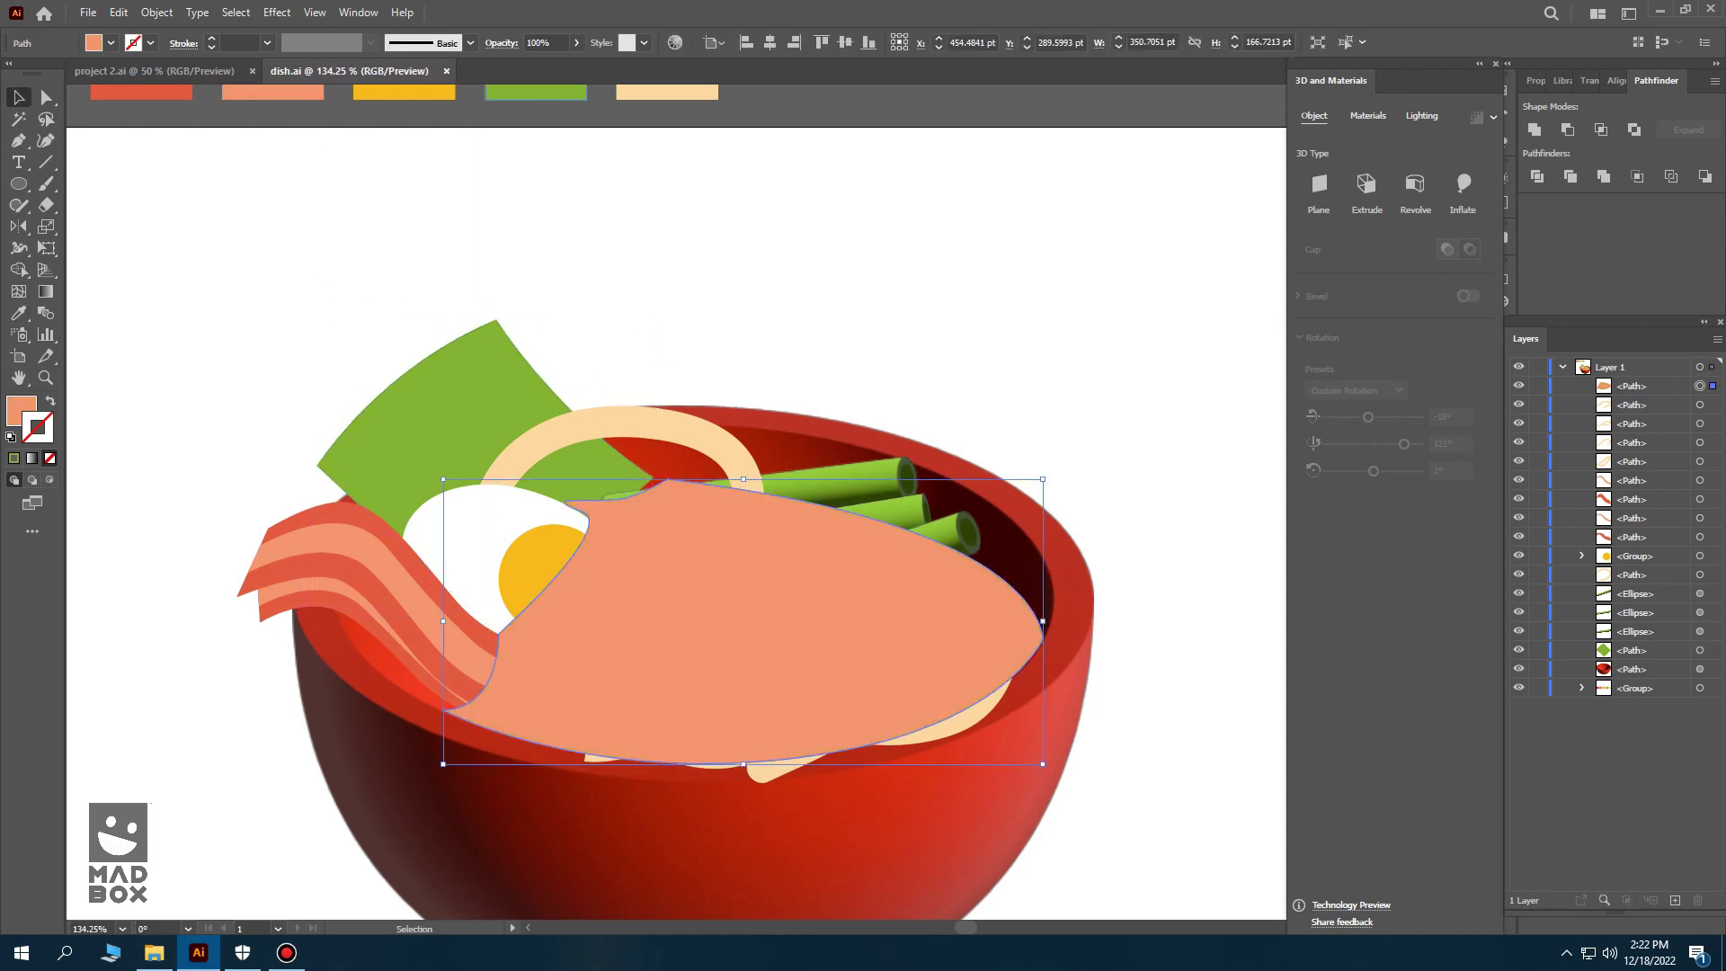
{"action": "left_click", "coordinate": [576, 42]}
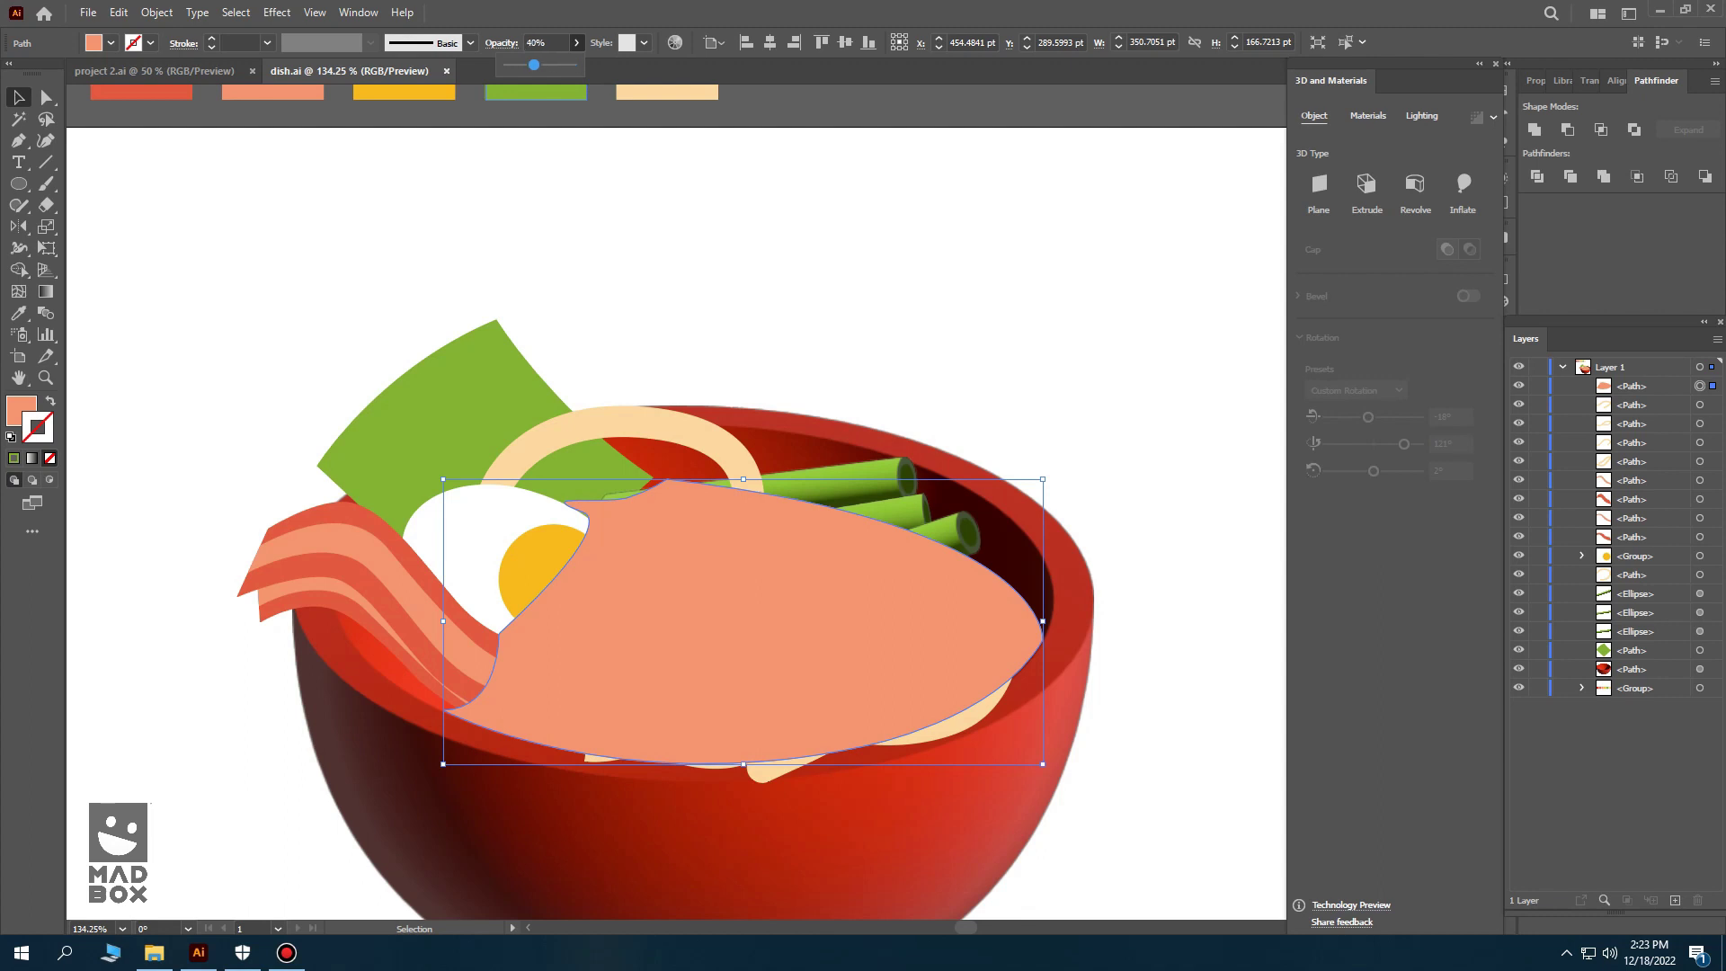
{"action": "left_click", "coordinate": [851, 281]}
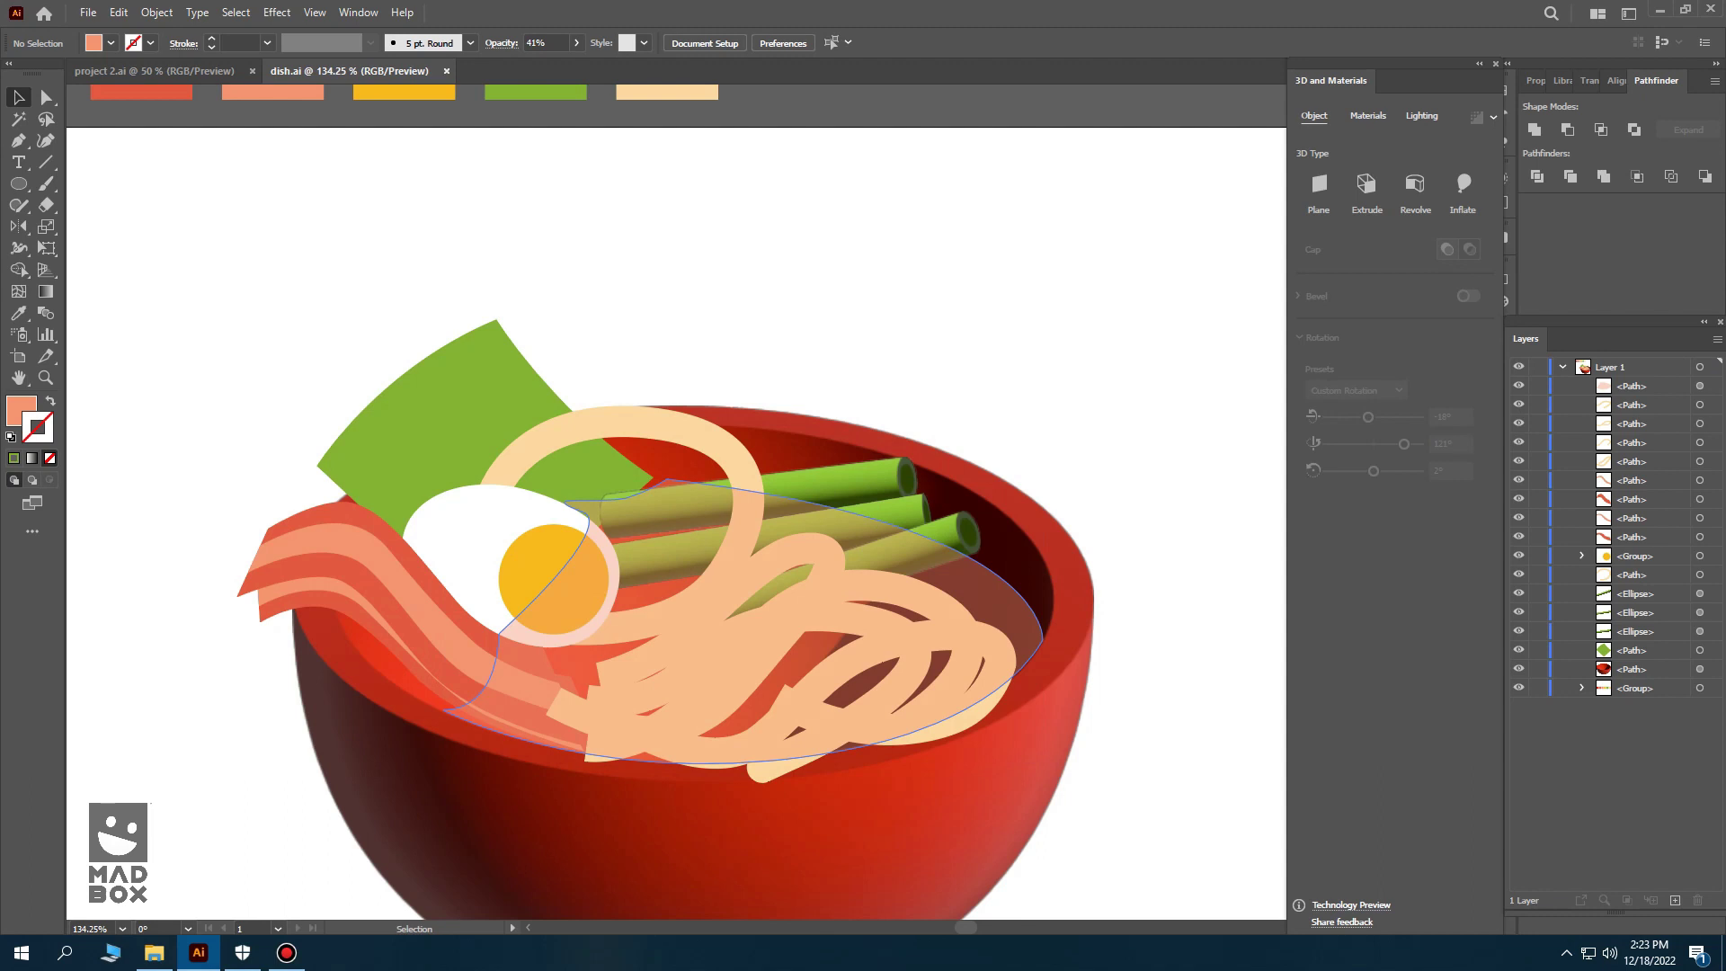
{"action": "left_click", "coordinate": [539, 719]}
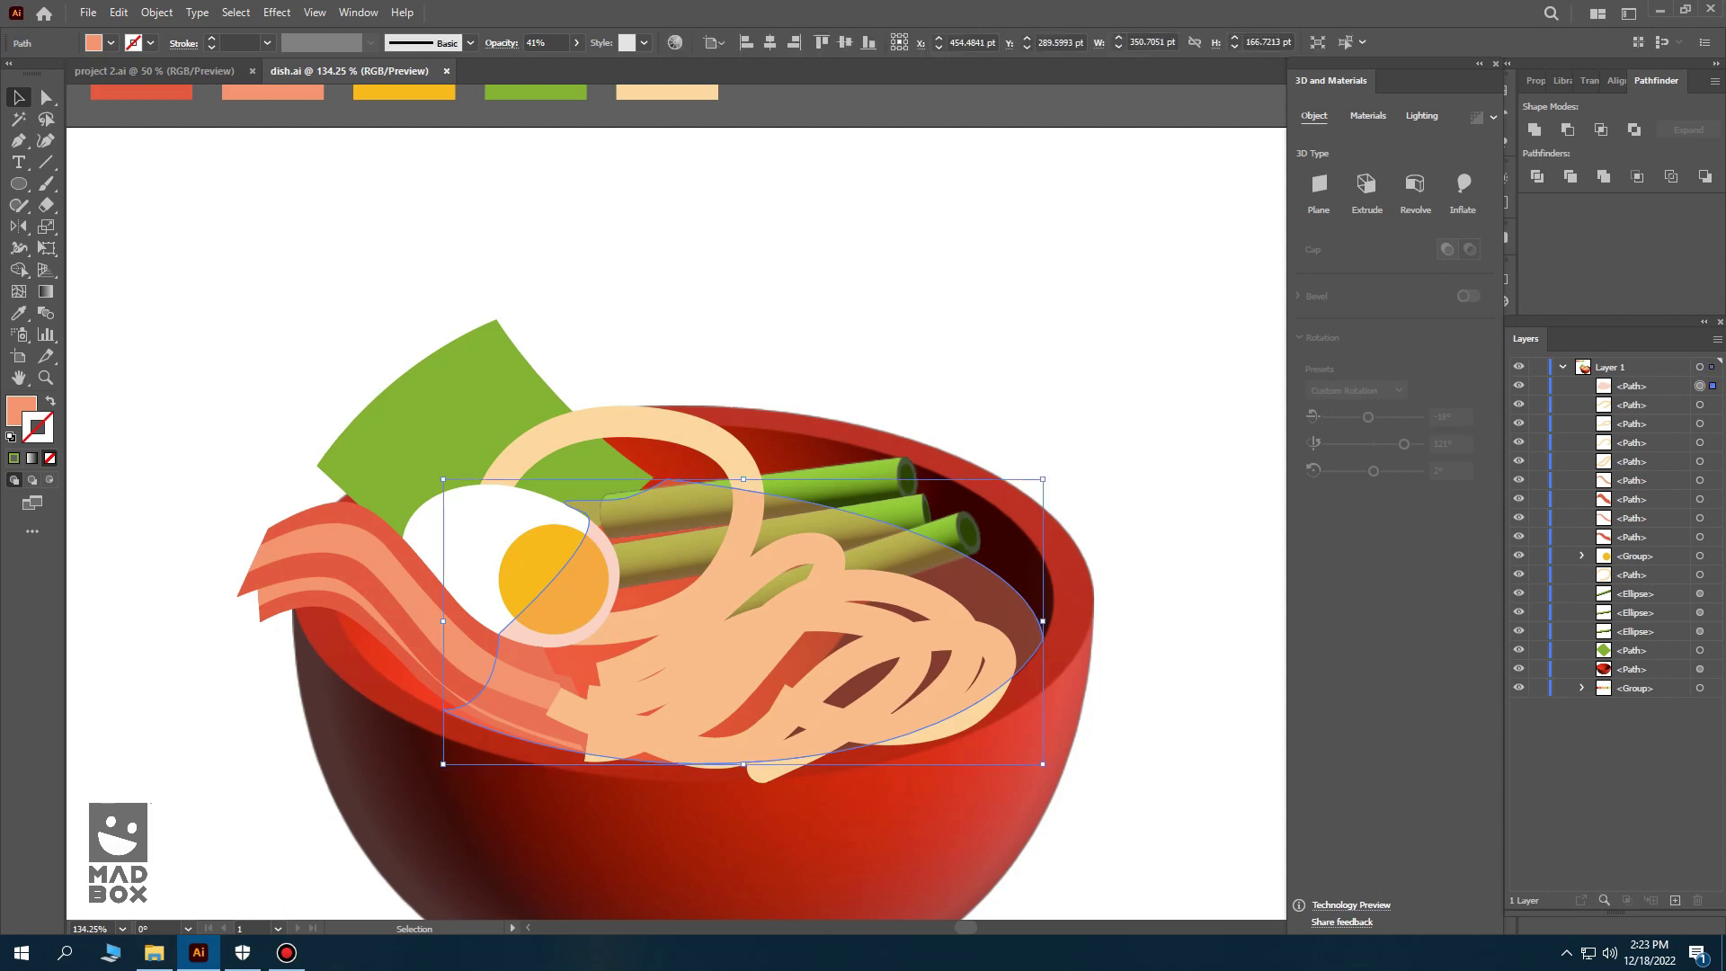
- Start a small lens-shaped path where a noodle crosses the broth
{"action": "key", "text": "p"}
{"action": "scroll", "coordinate": [730, 490], "scroll_direction": "up", "scroll_amount": 5}
{"action": "left_click_drag", "start_coordinate": [644, 396], "coordinate": [655, 386]}
{"action": "left_click_drag", "start_coordinate": [859, 429], "coordinate": [1099, 423]}
- Close the lens shape and cut its region out of the broth overlay with Shape Builder
{"action": "left_click", "coordinate": [655, 386]}
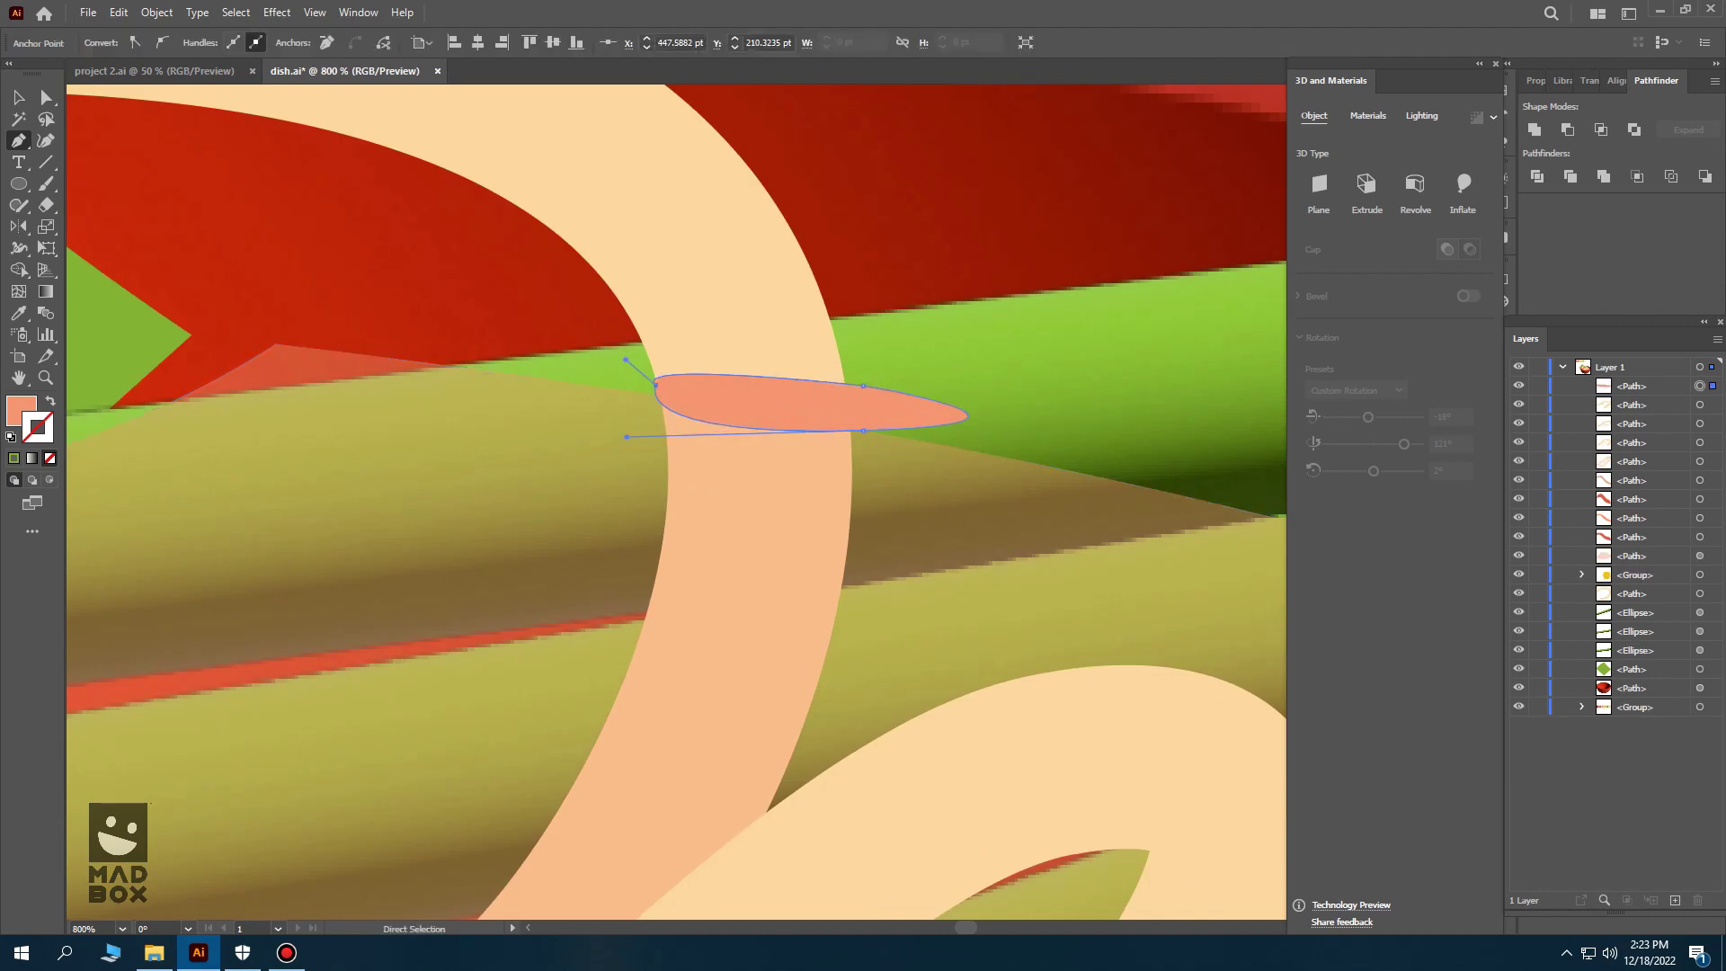
{"action": "left_click", "coordinate": [742, 467], "text": "ctrl+shift"}
{"action": "key", "text": "shift+m"}
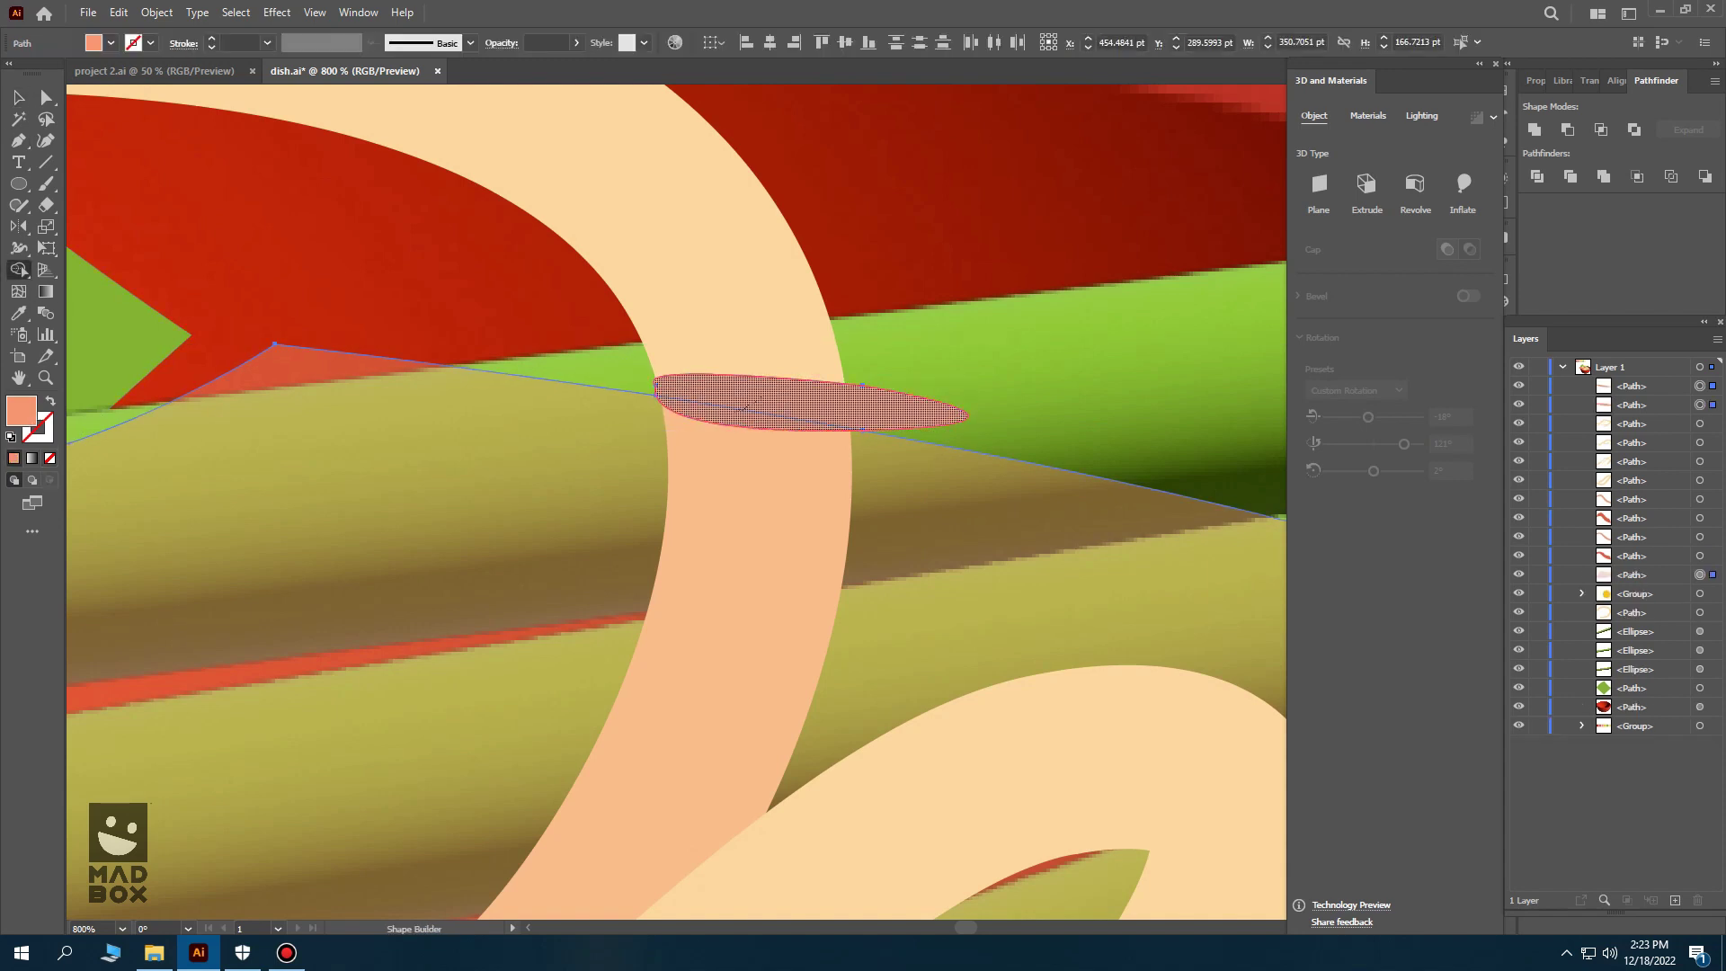
{"action": "left_click", "coordinate": [770, 405], "text": "alt"}
{"action": "key", "text": "v"}
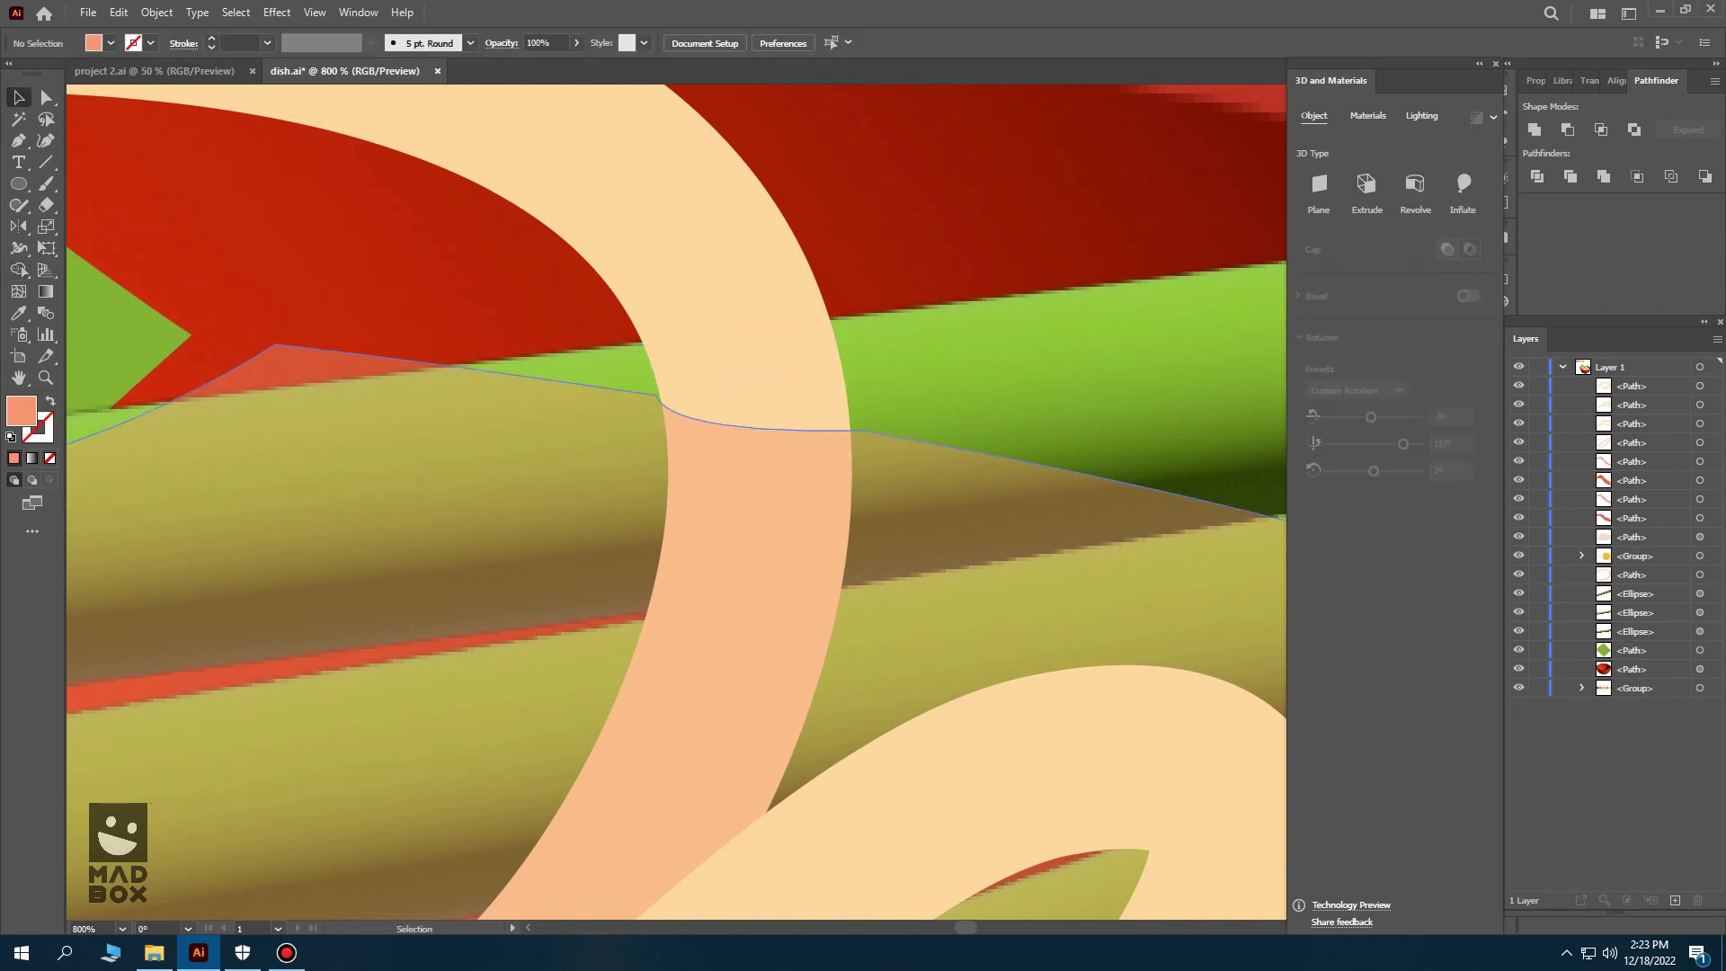
- Draw a small shape at the noodle loop's edge above the onion tube
{"action": "key", "text": "ctrl+0"}
{"action": "key", "text": "ctrl+plus"}
{"action": "key", "text": "ctrl+plus"}
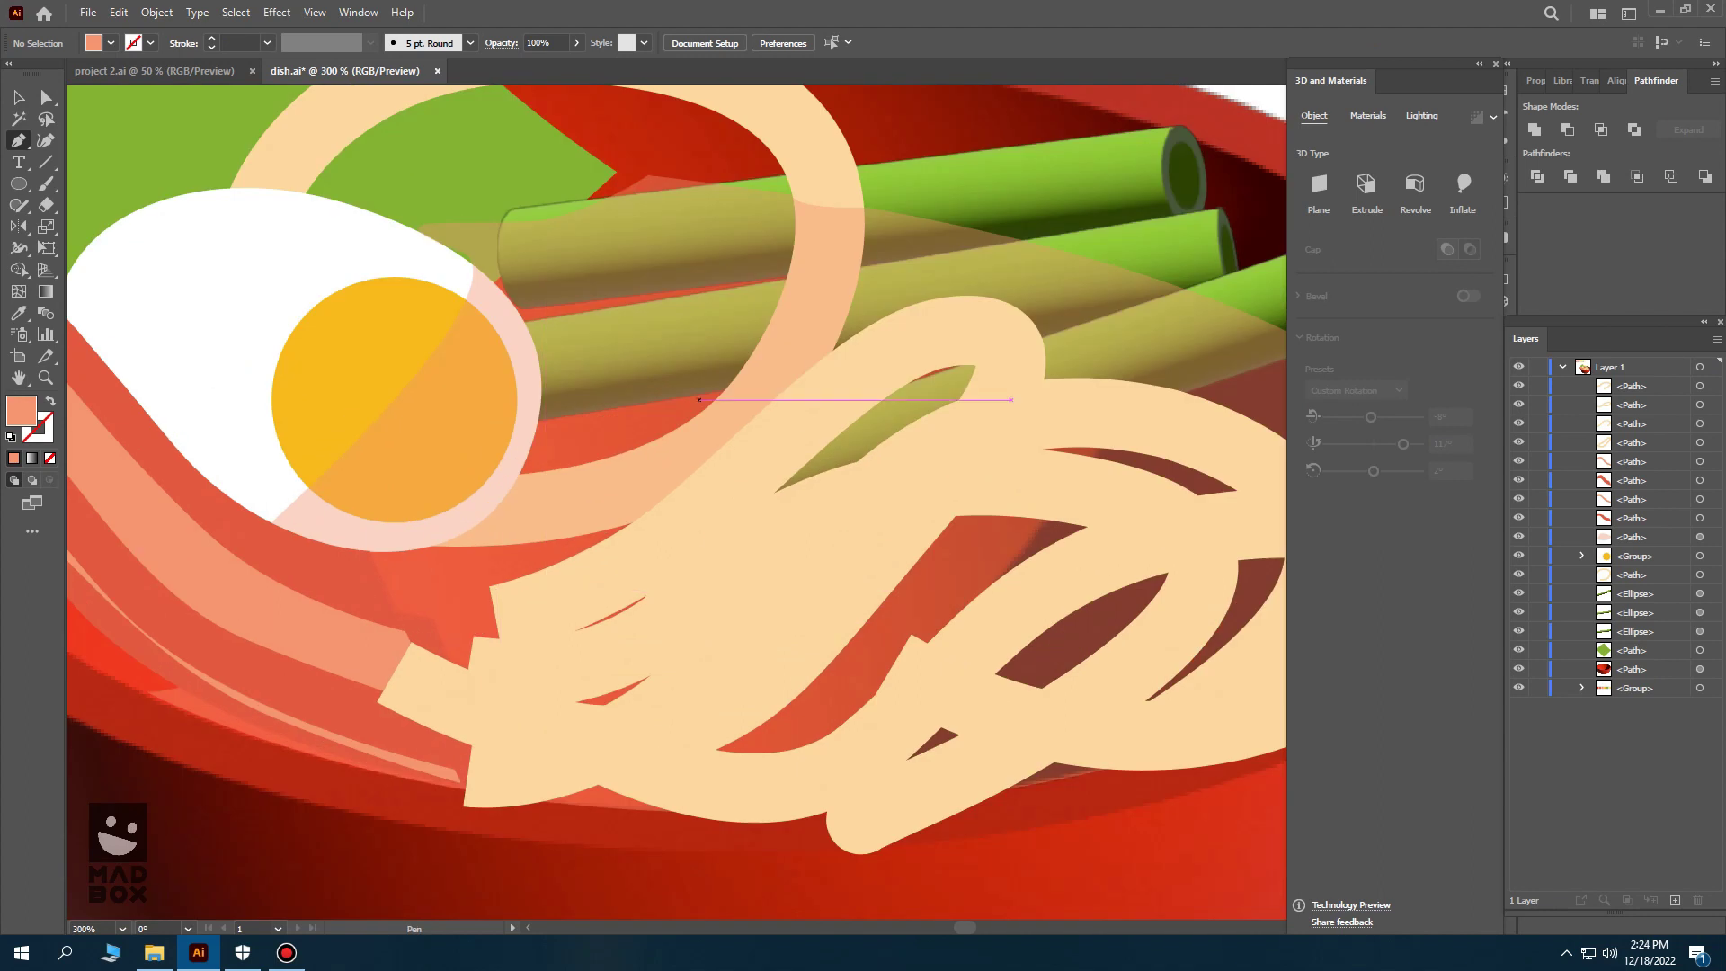
{"action": "key", "text": "ctrl+minus"}
{"action": "key", "text": "ctrl+plus"}
{"action": "left_click", "coordinate": [627, 232]}
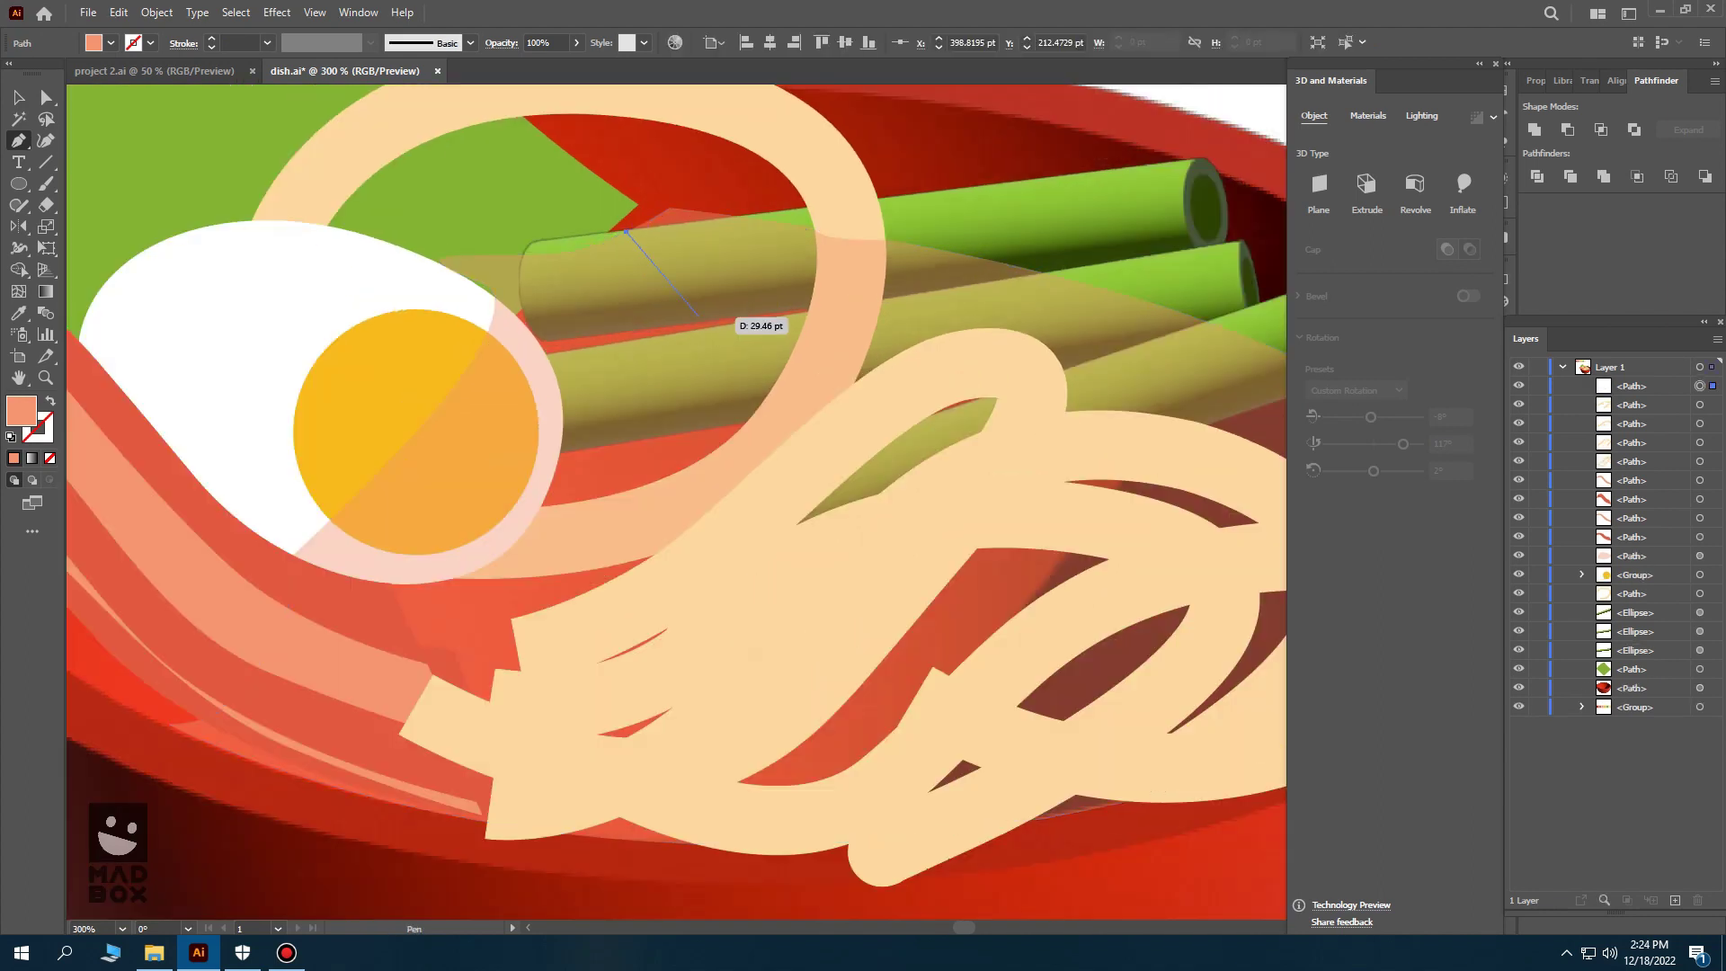
{"action": "key", "text": "ctrl+z"}
{"action": "left_click", "coordinate": [736, 208]}
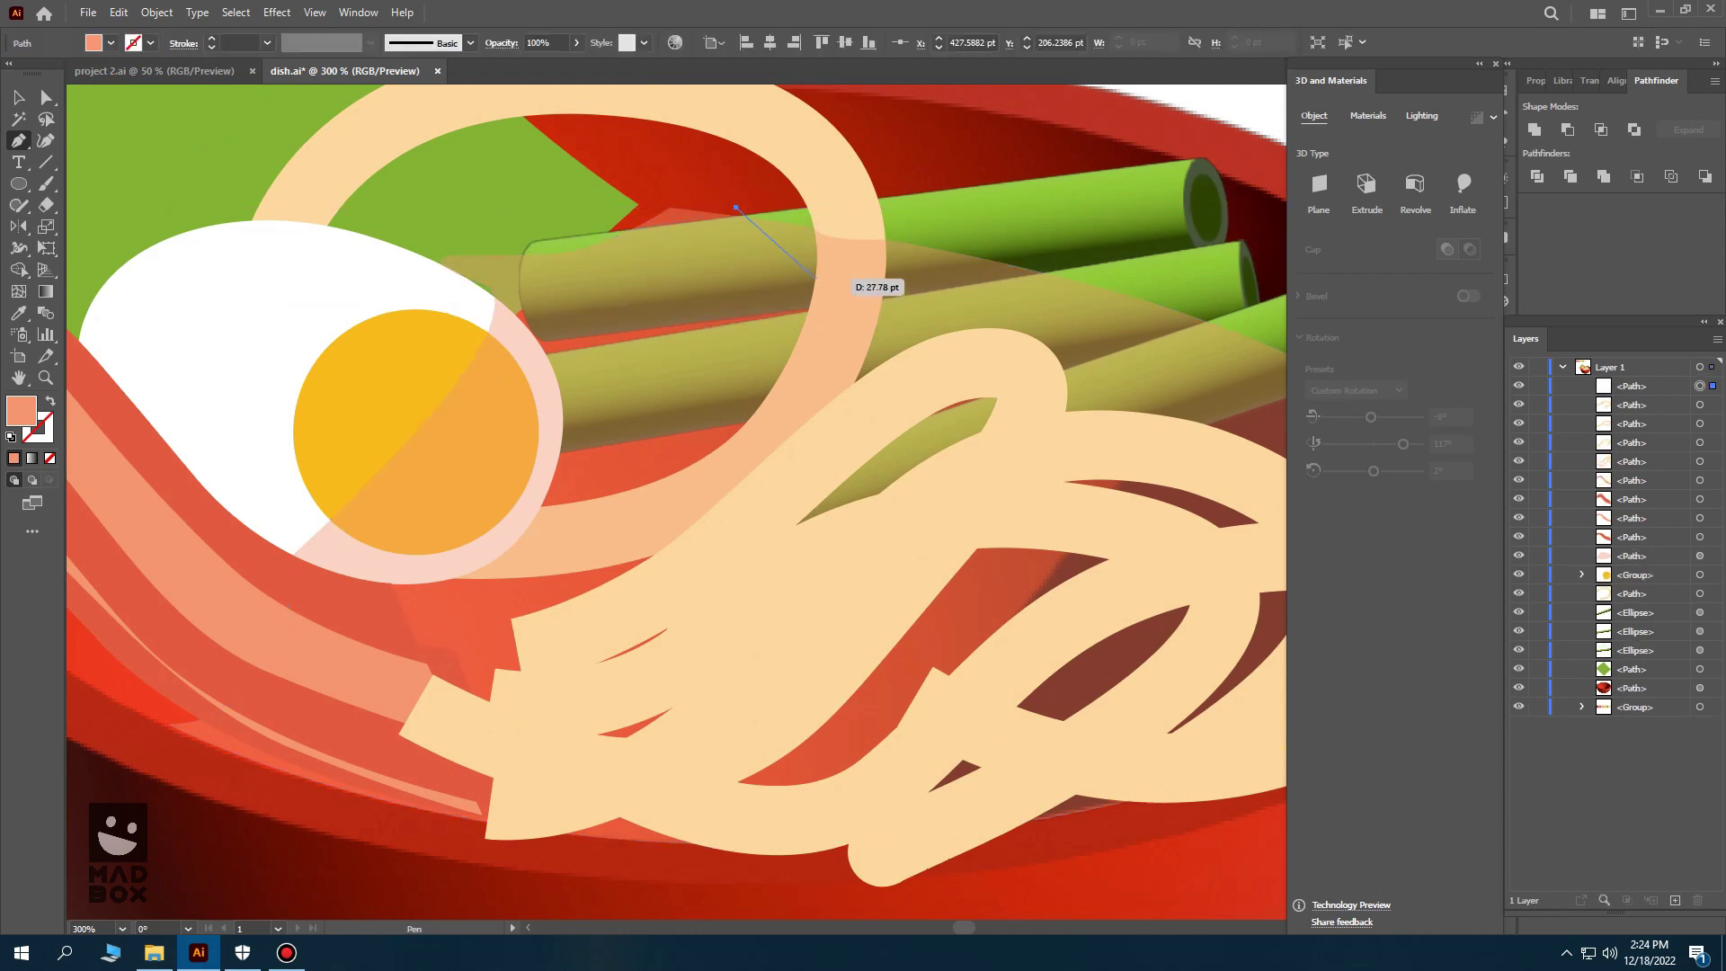
{"action": "left_click", "coordinate": [879, 221]}
{"action": "left_click", "coordinate": [735, 207]}
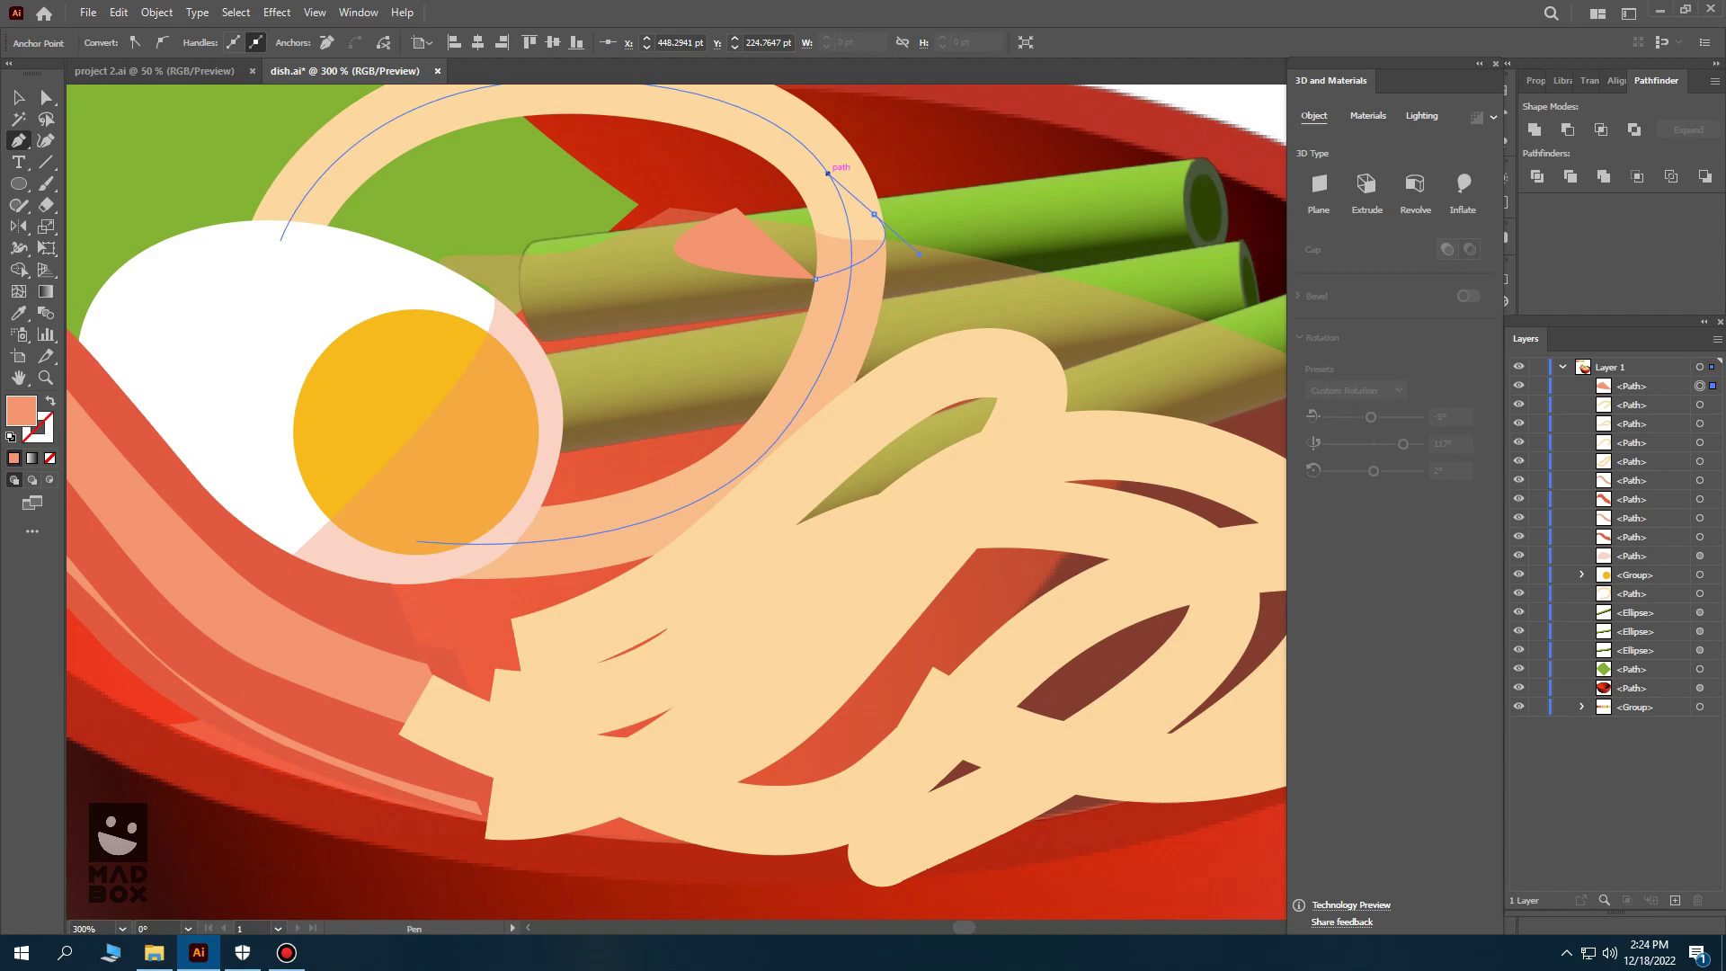
{"action": "key", "text": "ctrl+z"}
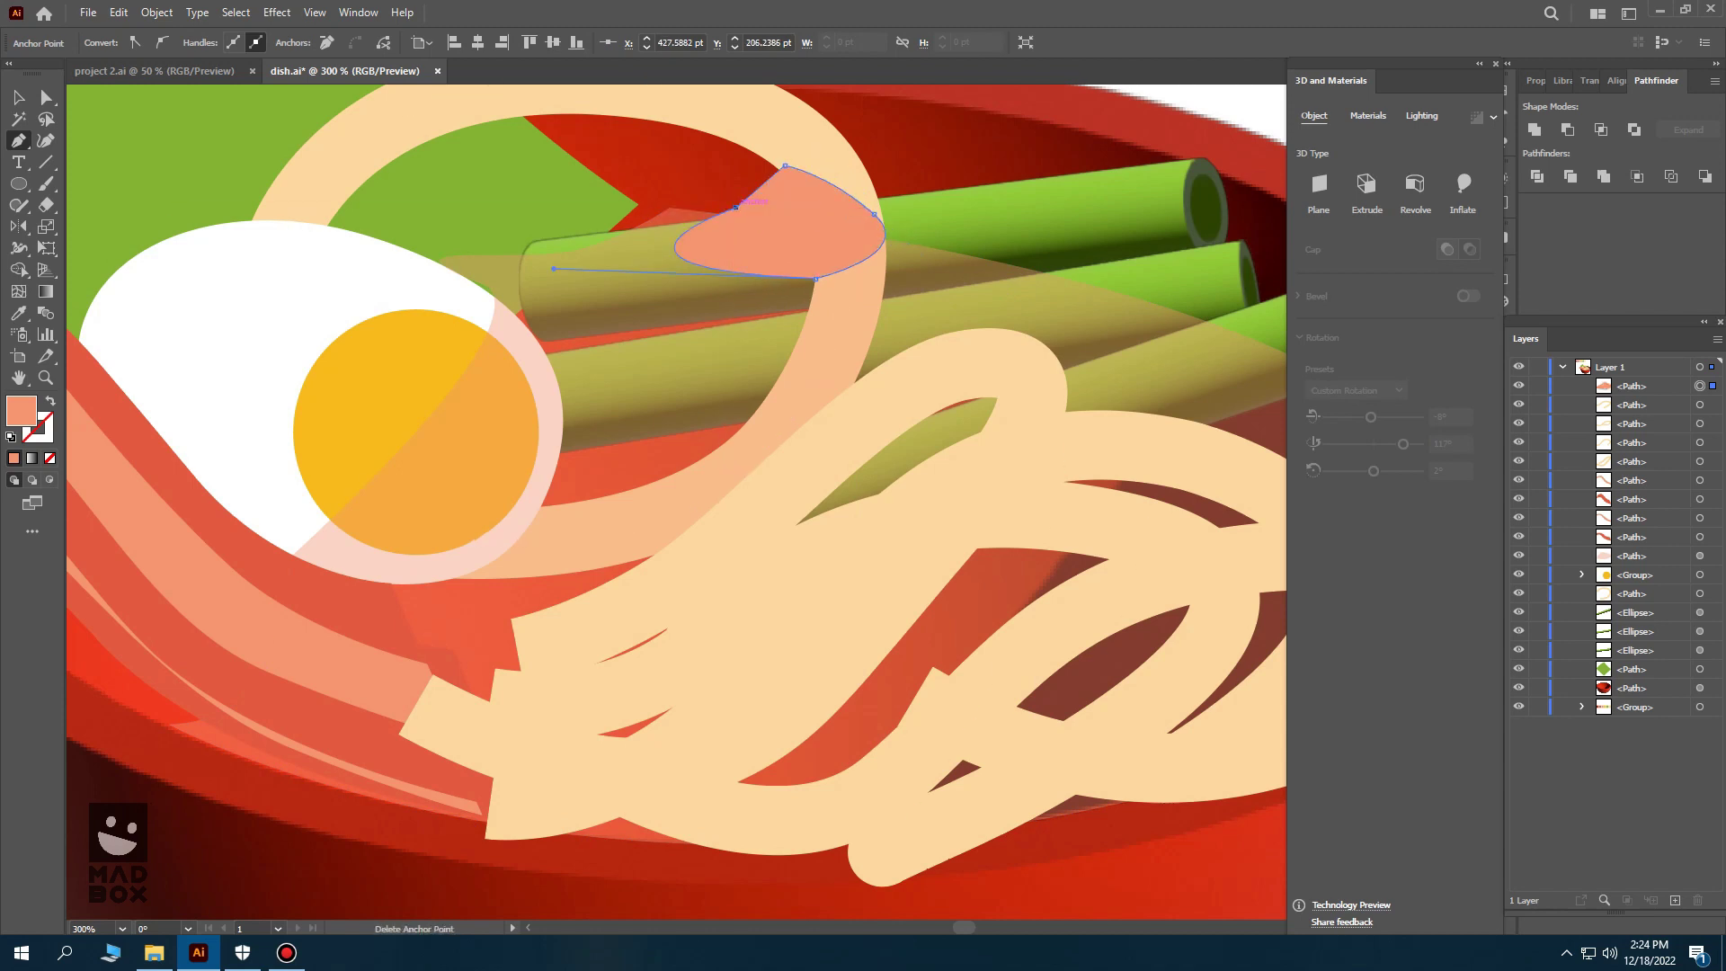
- Subtract the small shape from the overlay and save
{"action": "key", "text": "v"}
{"action": "left_click", "coordinate": [576, 288], "text": "shift"}
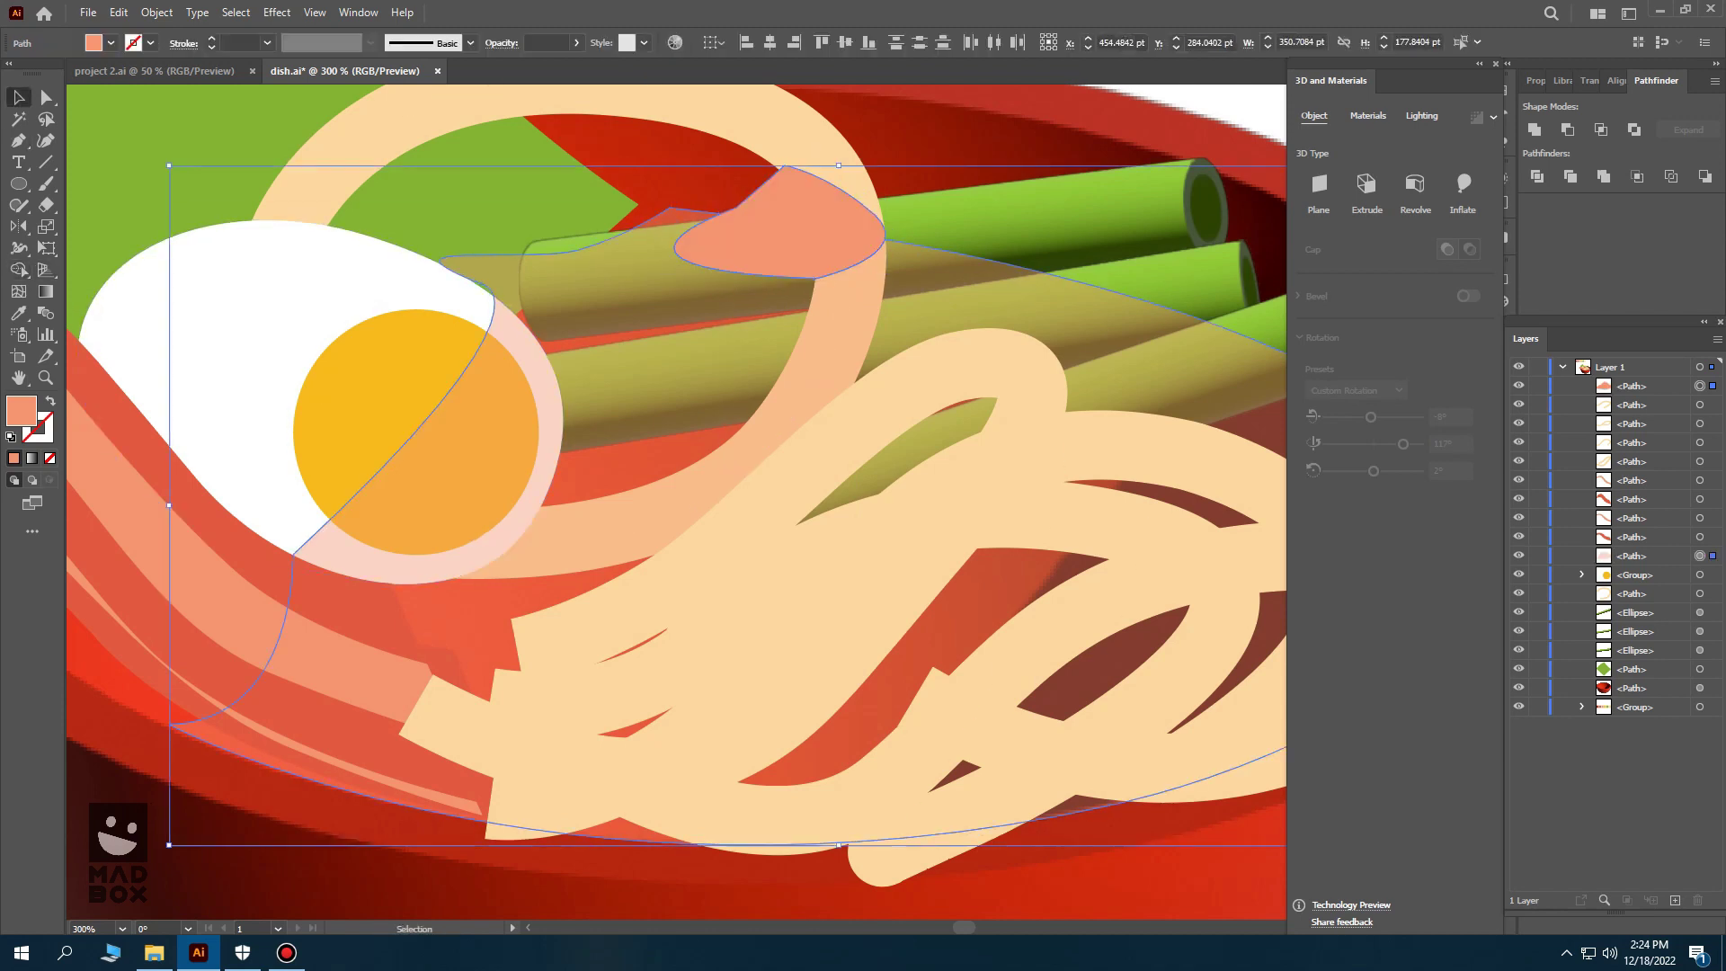
{"action": "left_click", "coordinate": [1567, 129]}
{"action": "key", "text": "ctrl+s"}
- Draw a closed cutting shape along the olive edge and the bowl's inner rim
{"action": "scroll", "coordinate": [620, 262], "scroll_direction": "right", "scroll_amount": 5}
{"action": "scroll", "coordinate": [621, 263], "scroll_direction": "up", "scroll_amount": 1}
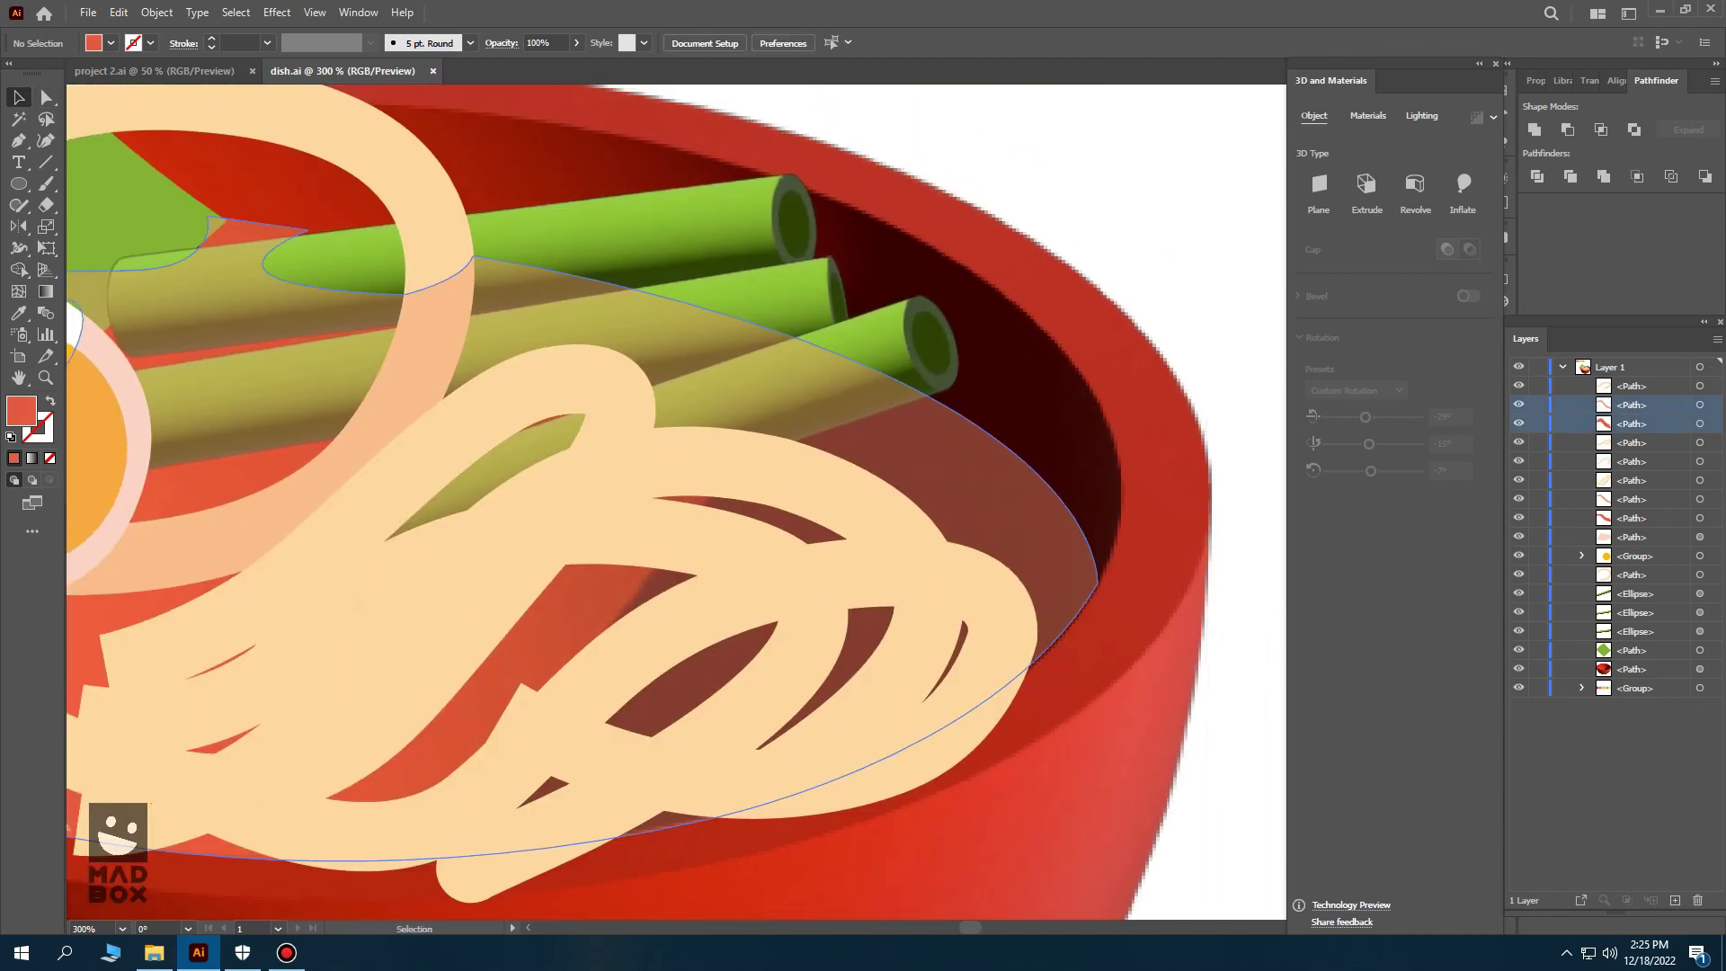
{"action": "key", "text": "ctrl+plus"}
{"action": "key", "text": "ctrl+plus"}
{"action": "key", "text": "p"}
{"action": "left_click", "coordinate": [620, 263]}
{"action": "left_click", "coordinate": [942, 364]}
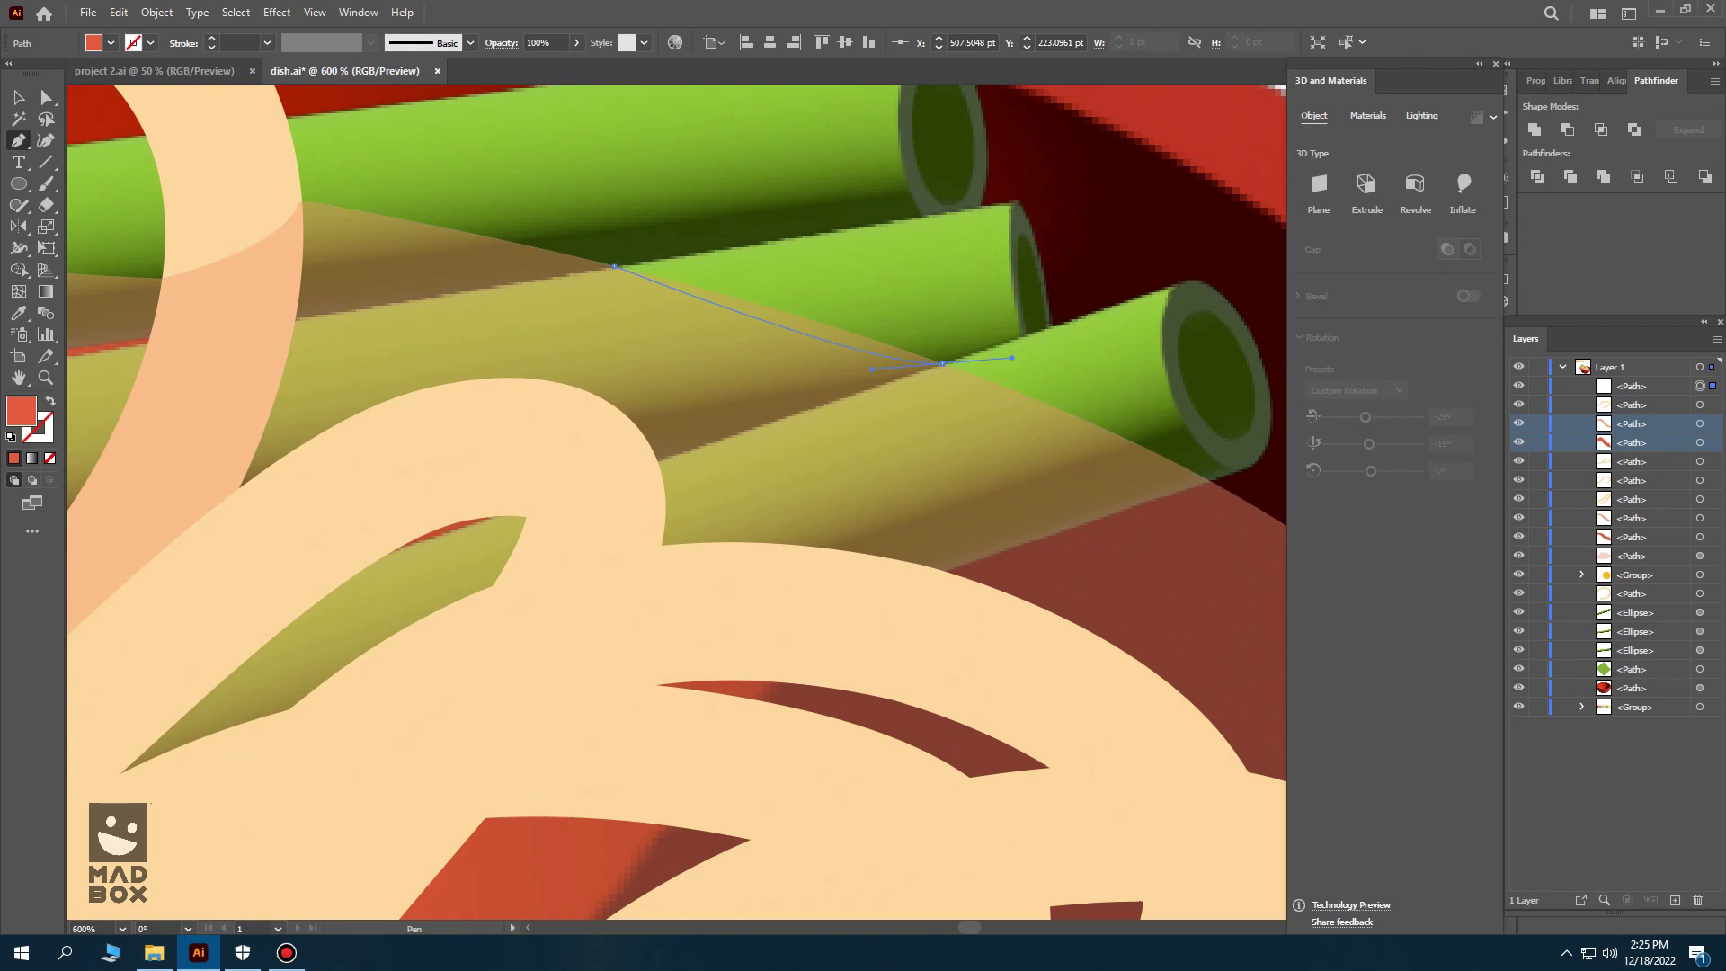
{"action": "scroll", "coordinate": [989, 378], "scroll_direction": "right", "scroll_amount": 3}
{"action": "scroll", "coordinate": [989, 378], "scroll_direction": "right", "scroll_amount": 4}
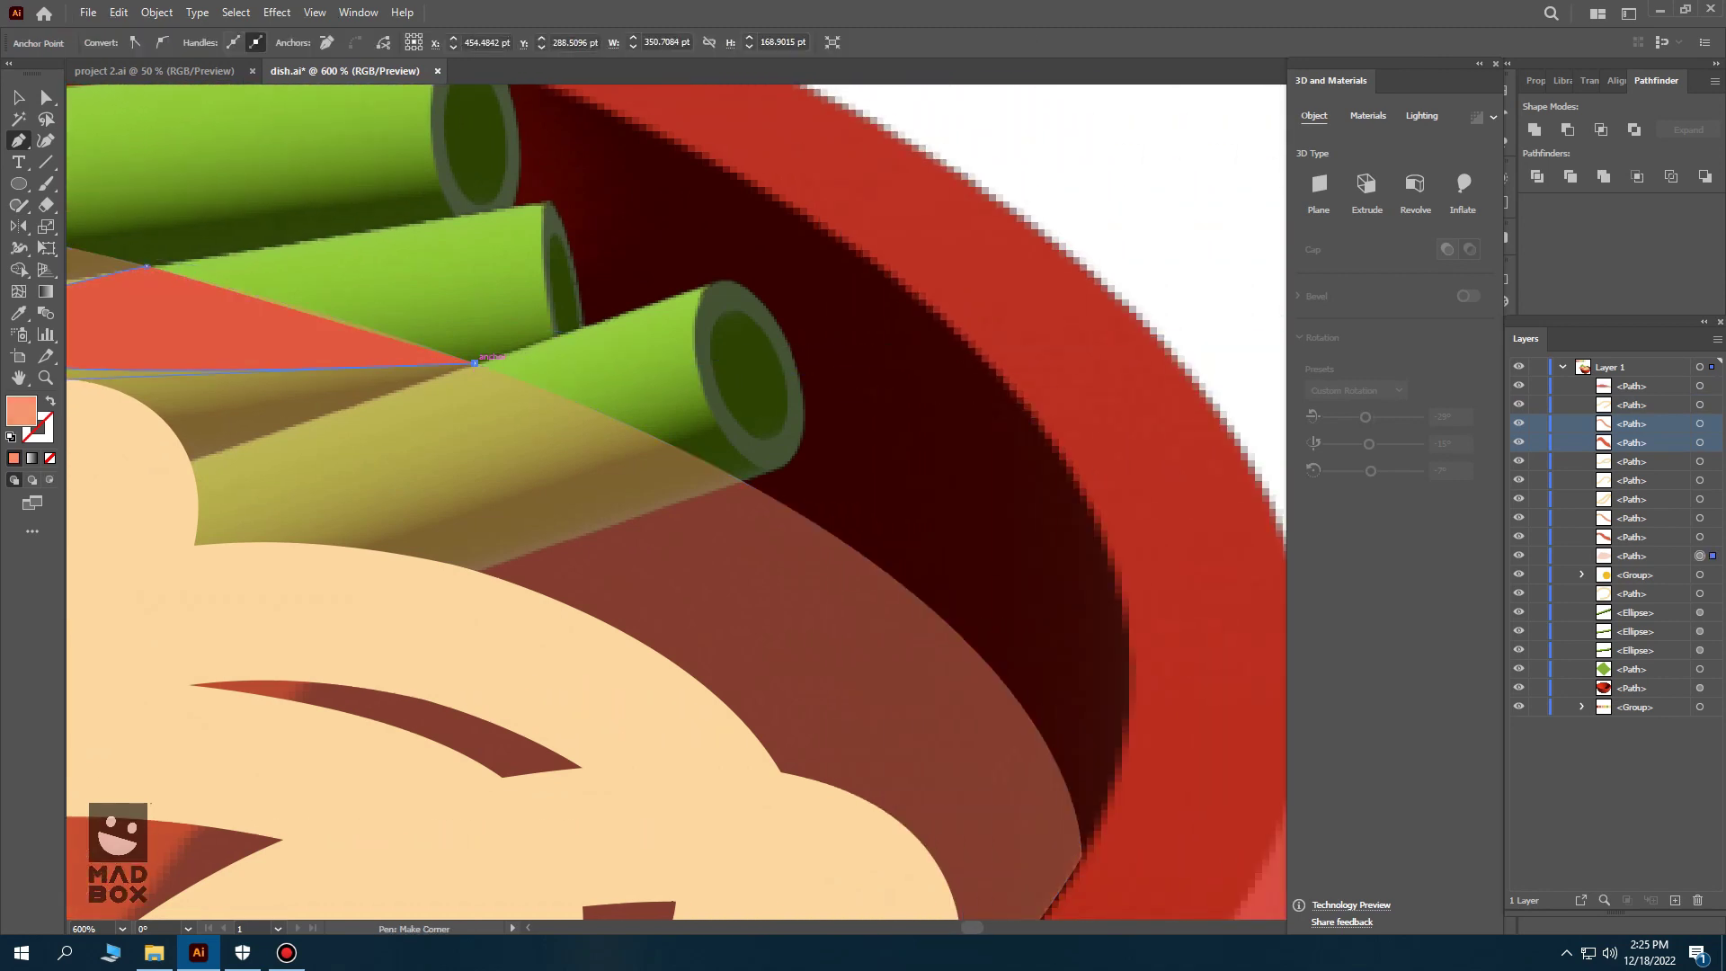
{"action": "left_click_drag", "start_coordinate": [742, 481], "coordinate": [1396, 380]}
{"action": "scroll", "coordinate": [743, 481], "scroll_direction": "down", "scroll_amount": 2}
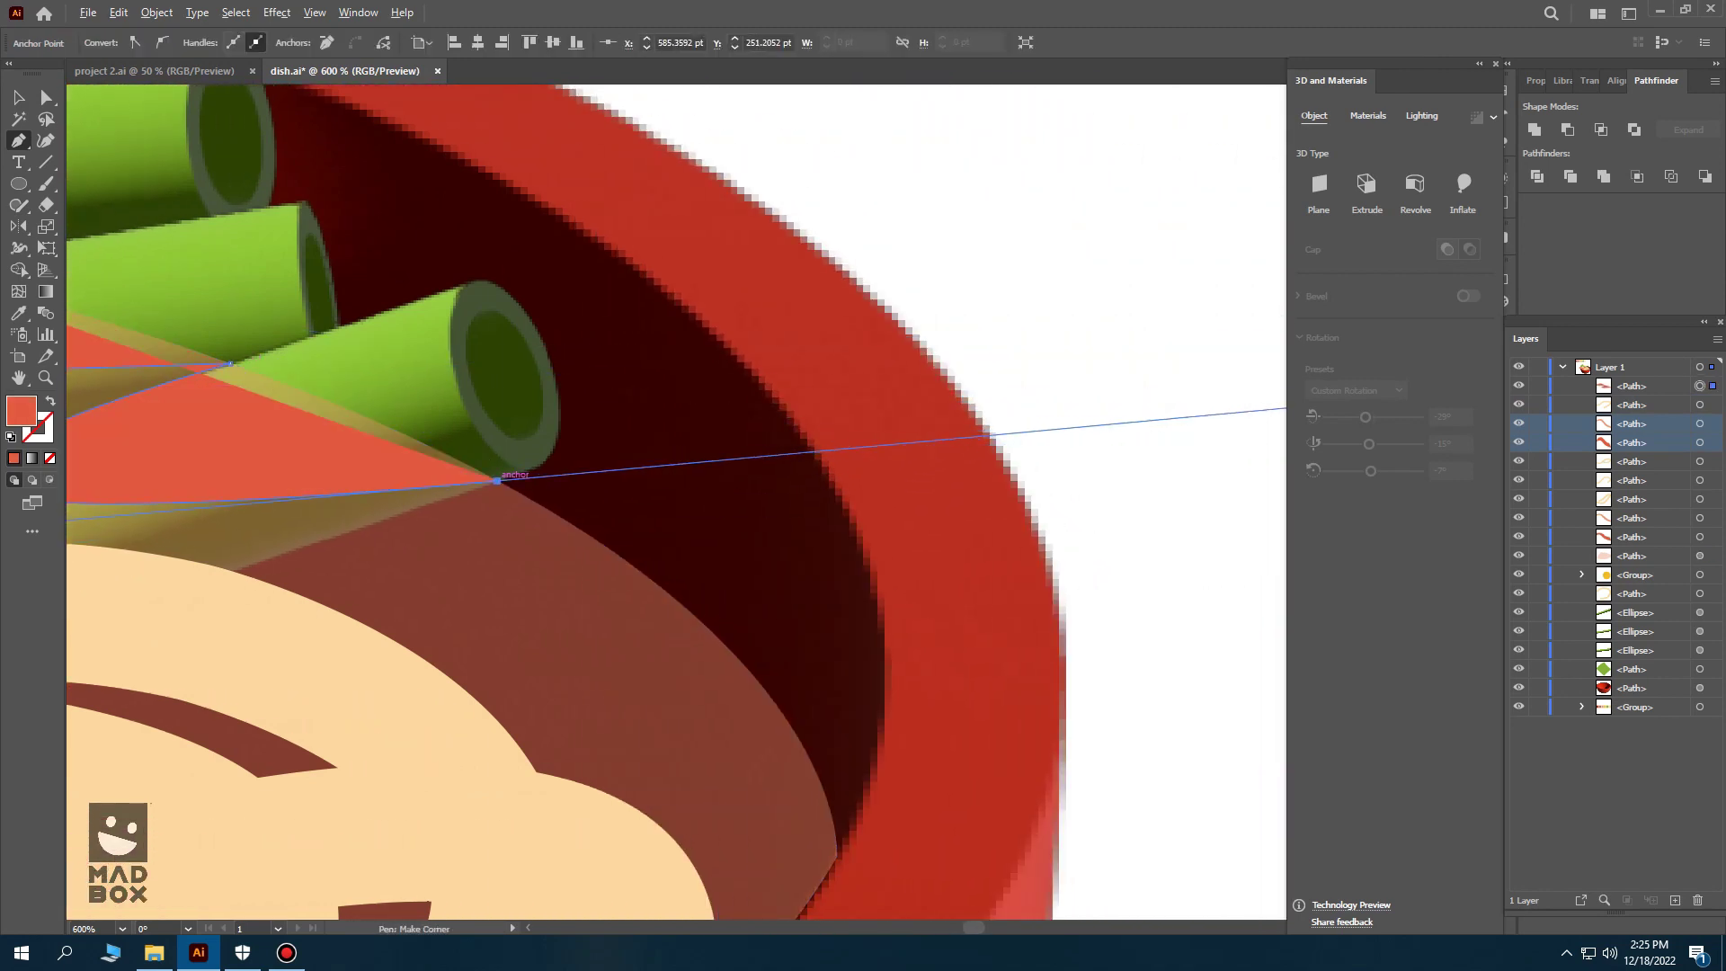
{"action": "scroll", "coordinate": [630, 450], "scroll_direction": "down", "scroll_amount": 3}
{"action": "scroll", "coordinate": [630, 540], "scroll_direction": "up", "scroll_amount": 3}
{"action": "left_click", "coordinate": [837, 487]}
{"action": "left_click", "coordinate": [365, 588]}
- Trim the olive shading with Shape Builder and select the red cutting shape
{"action": "key", "text": "shift+m"}
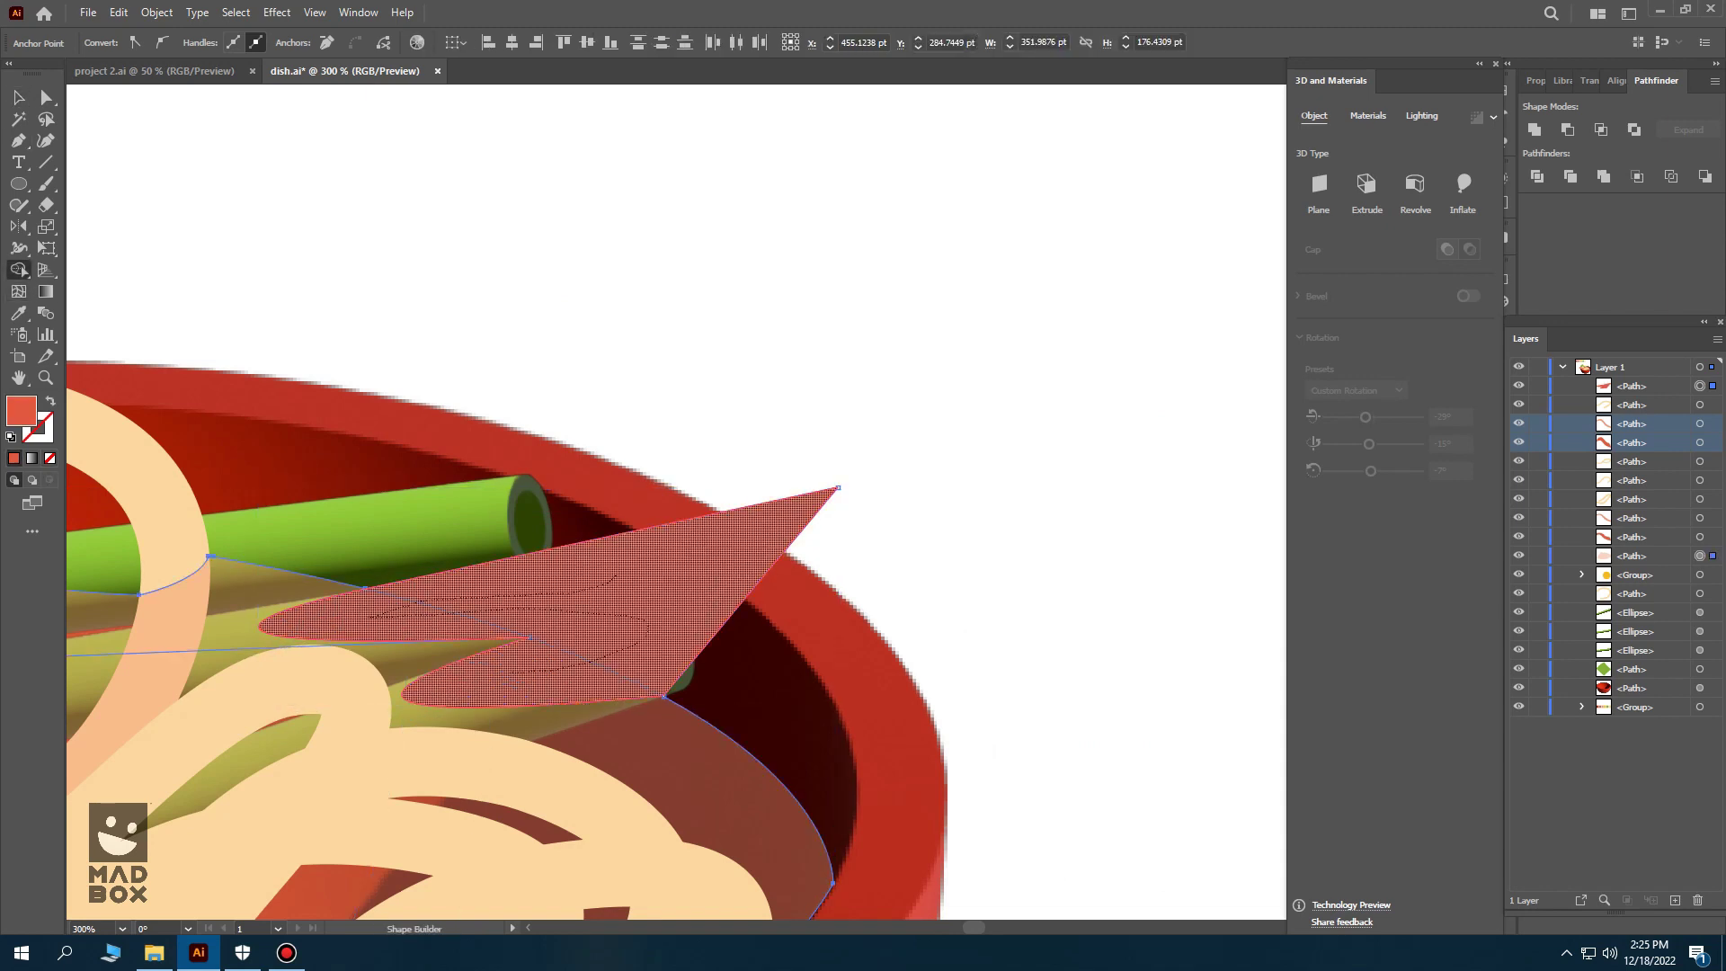
{"action": "key", "text": "v"}
{"action": "left_click", "coordinate": [629, 575]}
- Delete the cutting shape, reverse the noodle gradient with midpoint near 30%, and save
{"action": "key", "text": "Delete"}
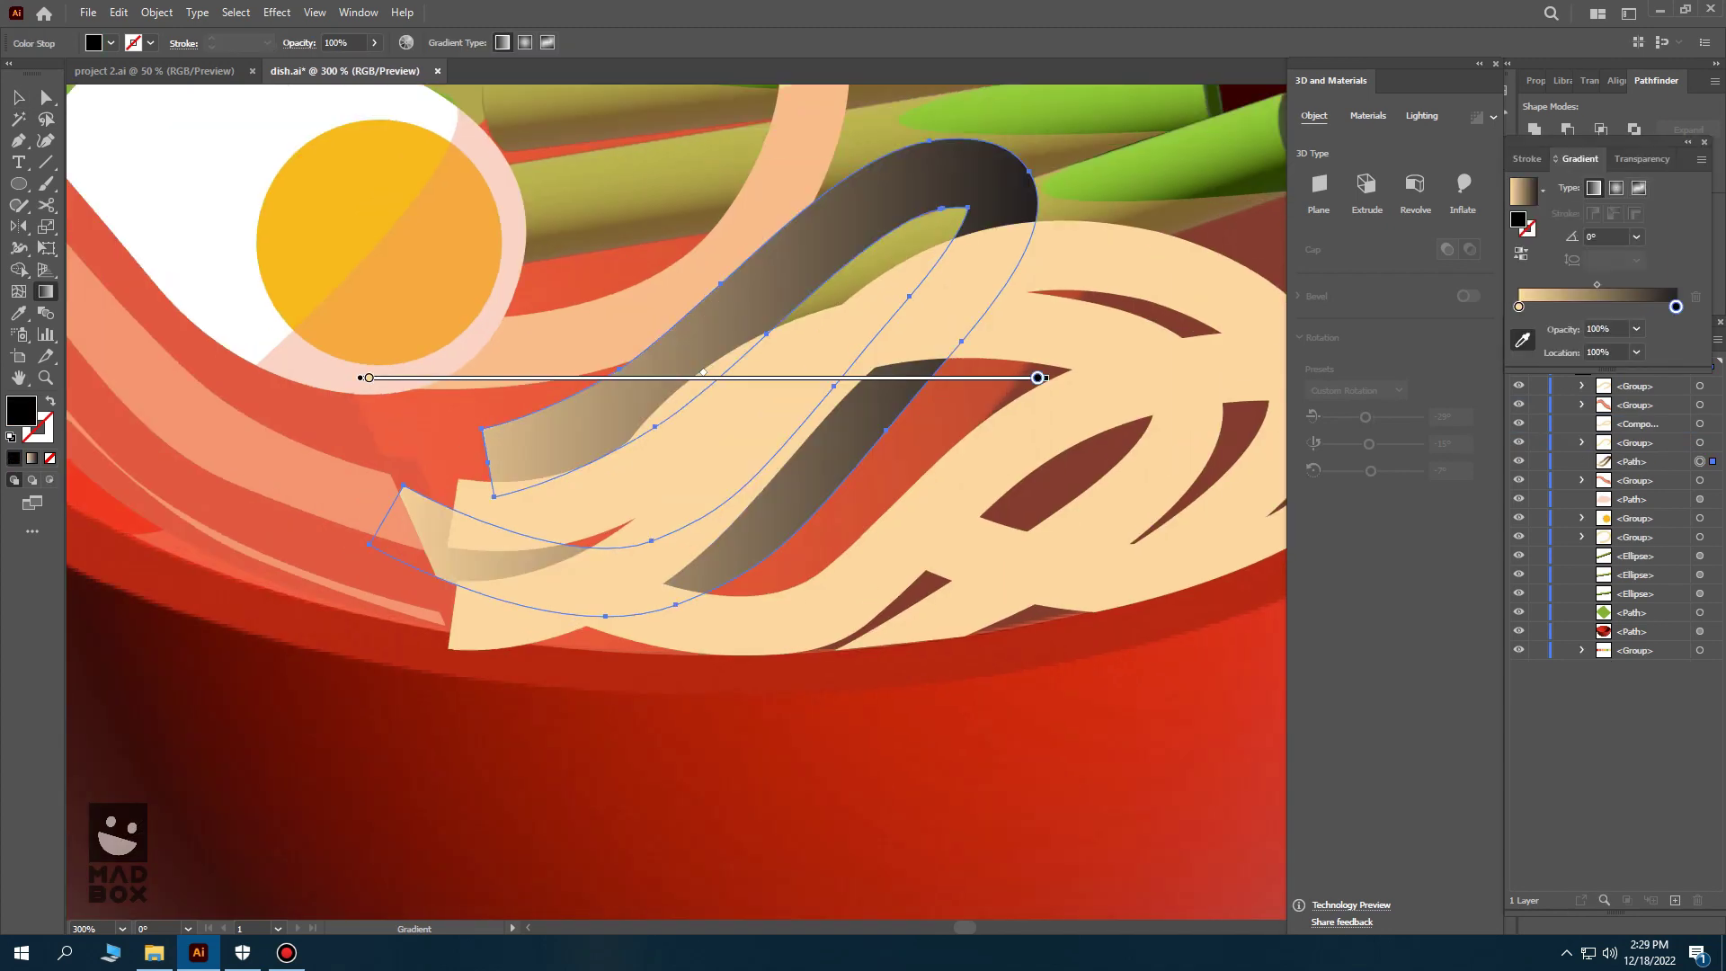
{"action": "key", "text": "v"}
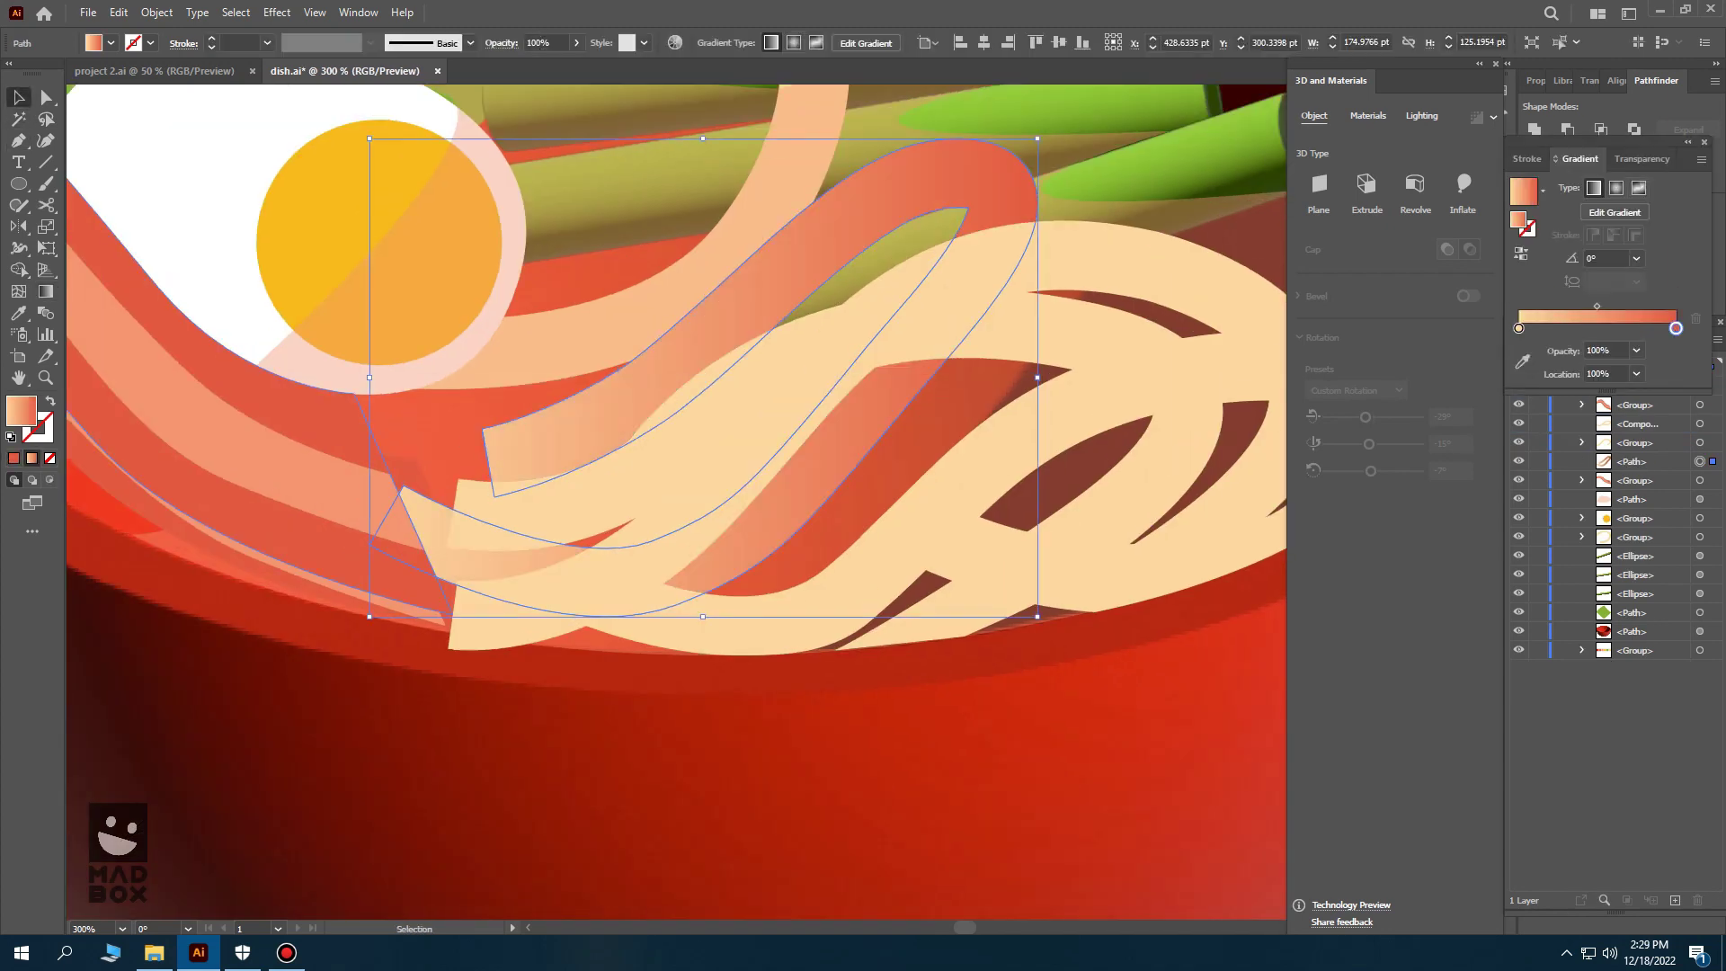
{"action": "left_click", "coordinate": [1520, 255]}
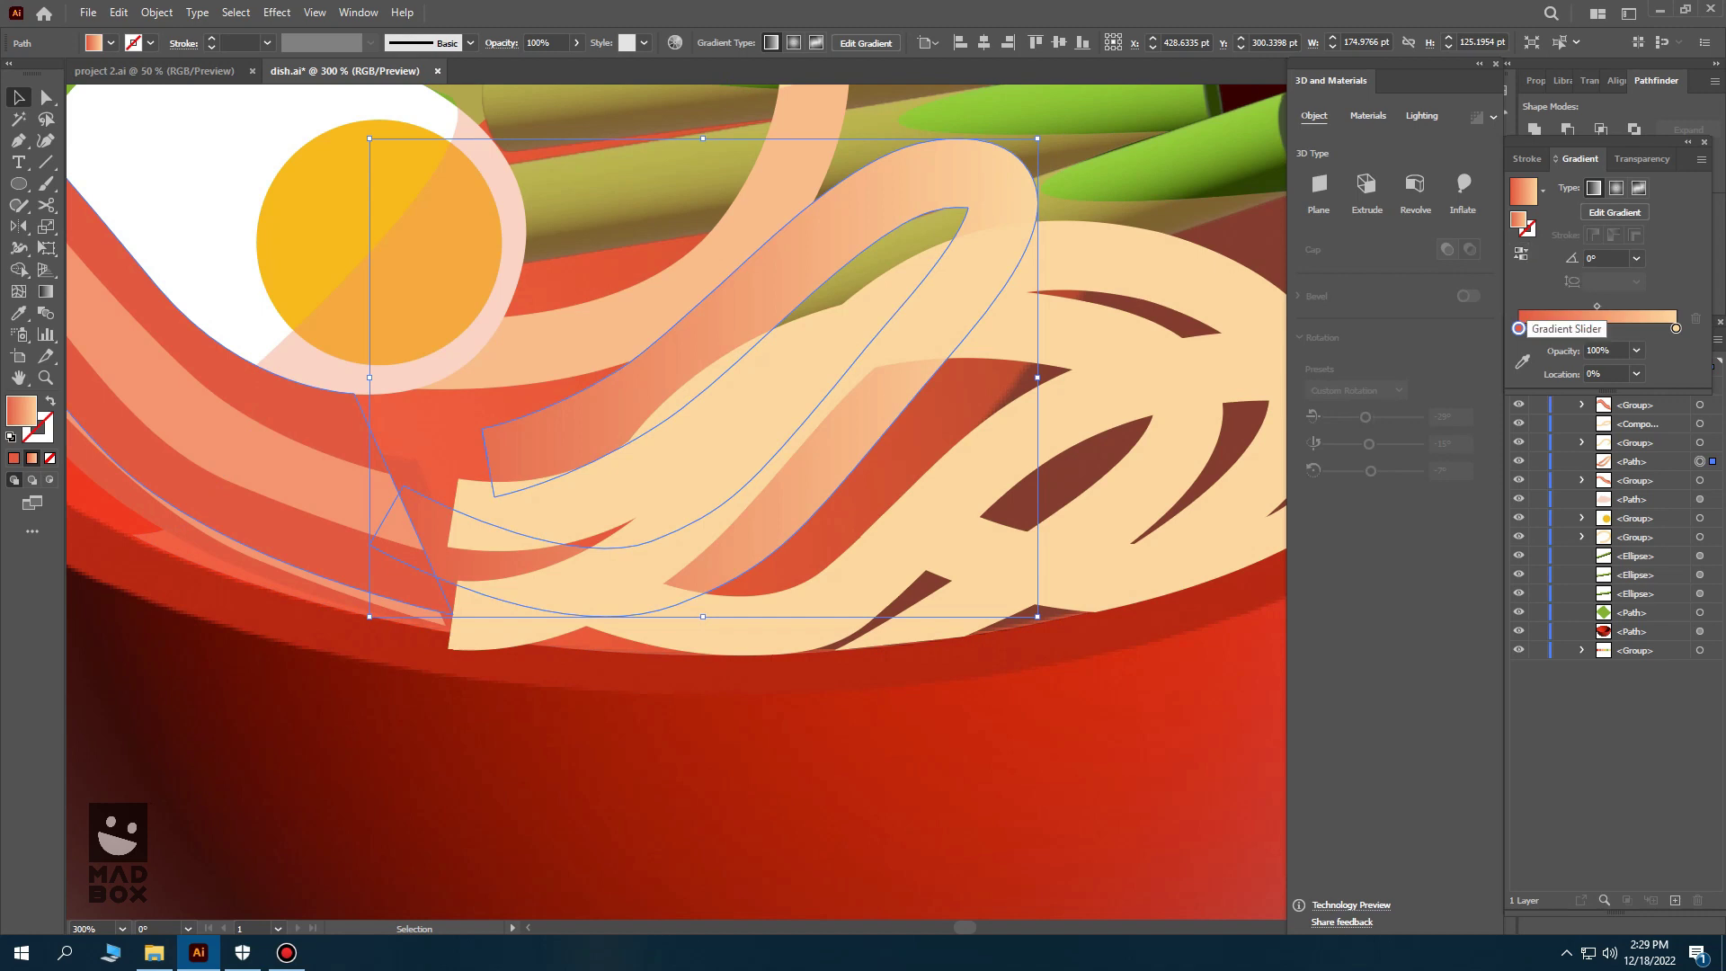
{"action": "left_click_drag", "start_coordinate": [1596, 306], "coordinate": [1565, 307]}
{"action": "key", "text": "ctrl+s"}
- Copy the peach noodle gradient onto the top noodle arc with the Eyedropper
{"action": "key", "text": "ctrl+minus"}
{"action": "key", "text": "i"}
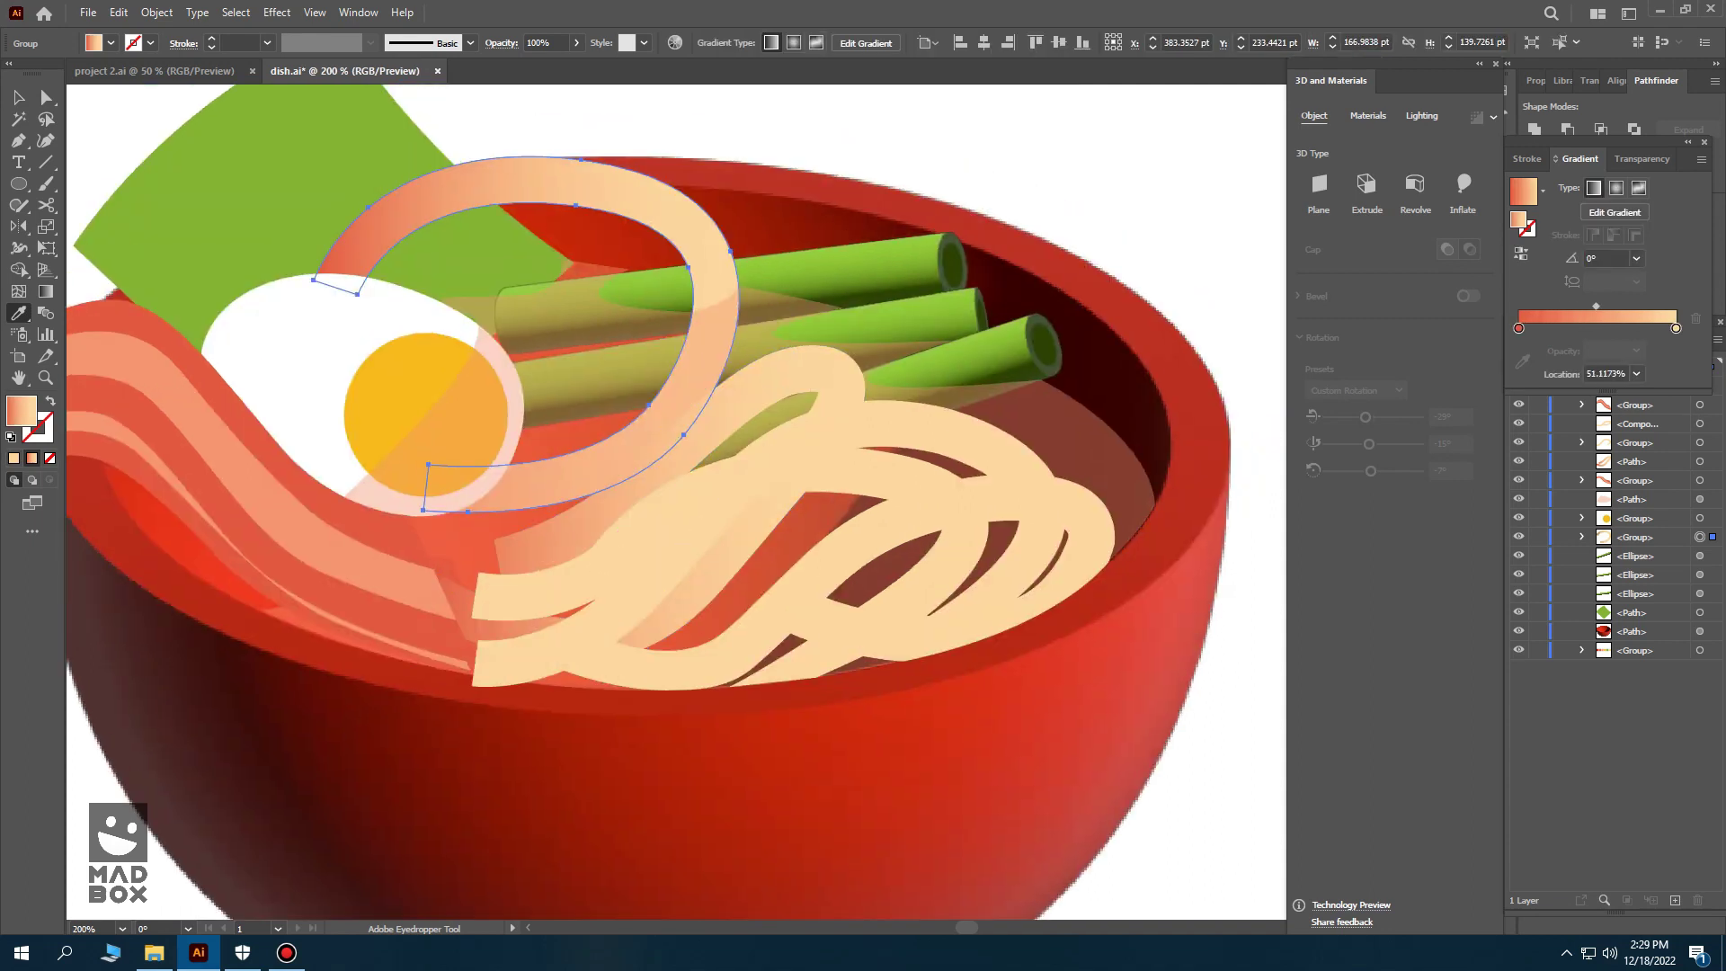
{"action": "left_click", "coordinate": [517, 423]}
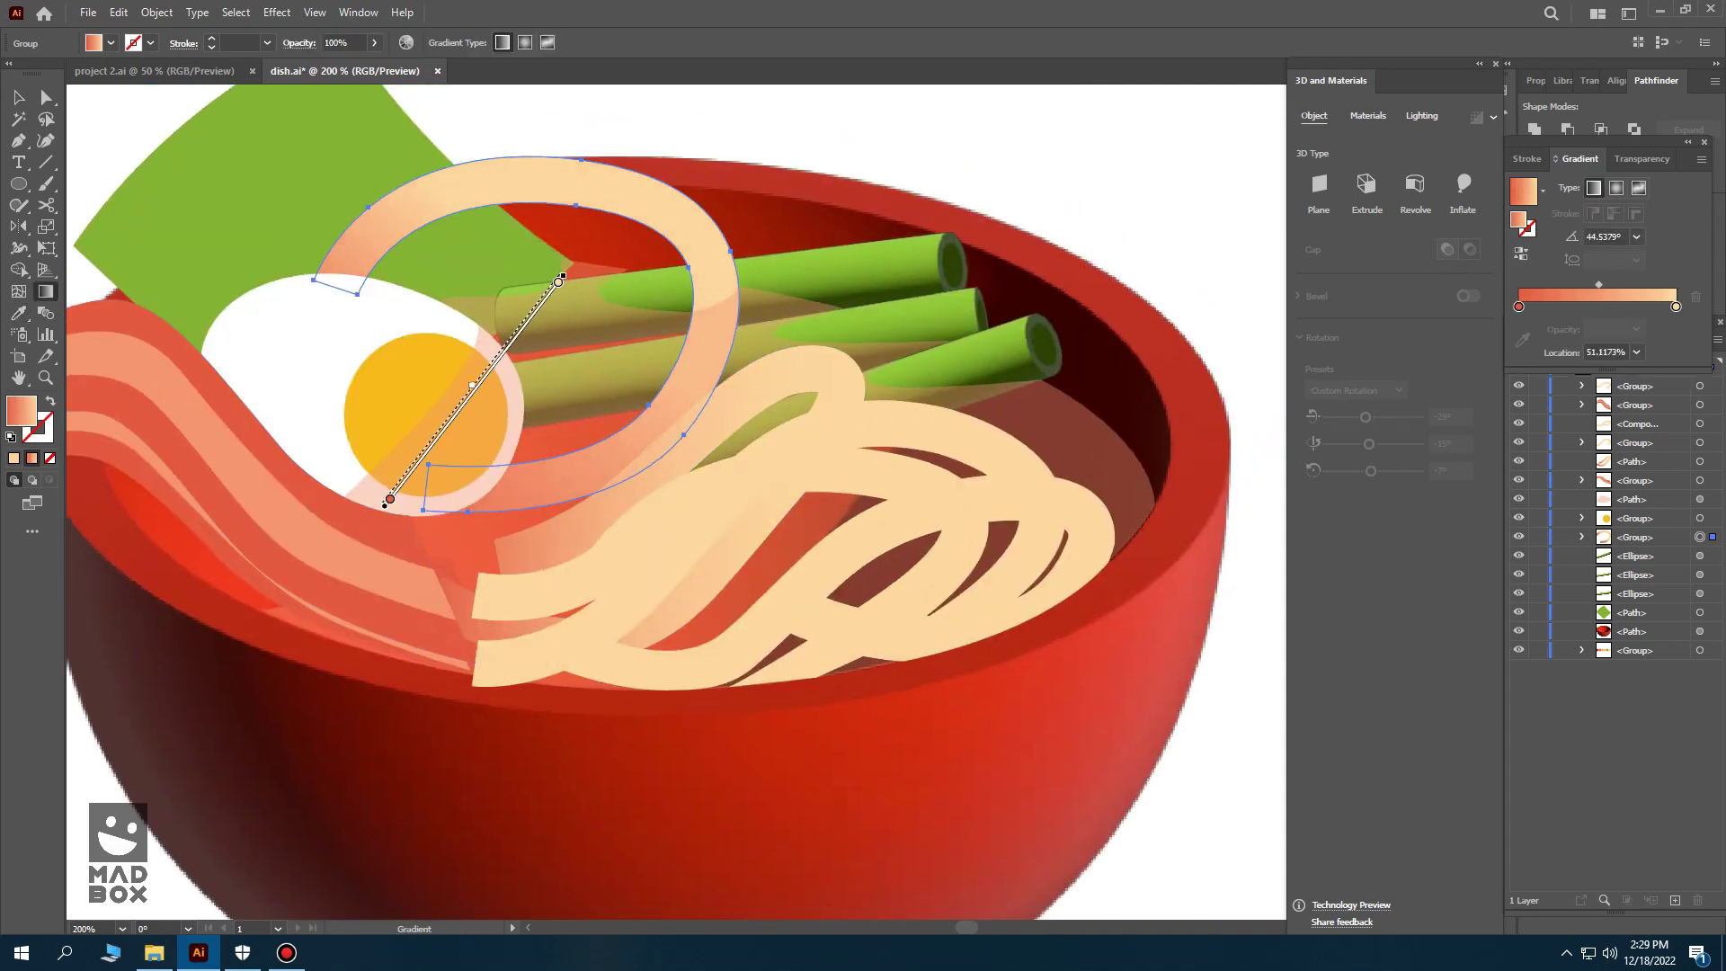
{"action": "key", "text": "v"}
- Re-angle the gradients on the lower and middle noodle strands
{"action": "left_click", "coordinate": [863, 450]}
{"action": "left_click", "coordinate": [593, 647]}
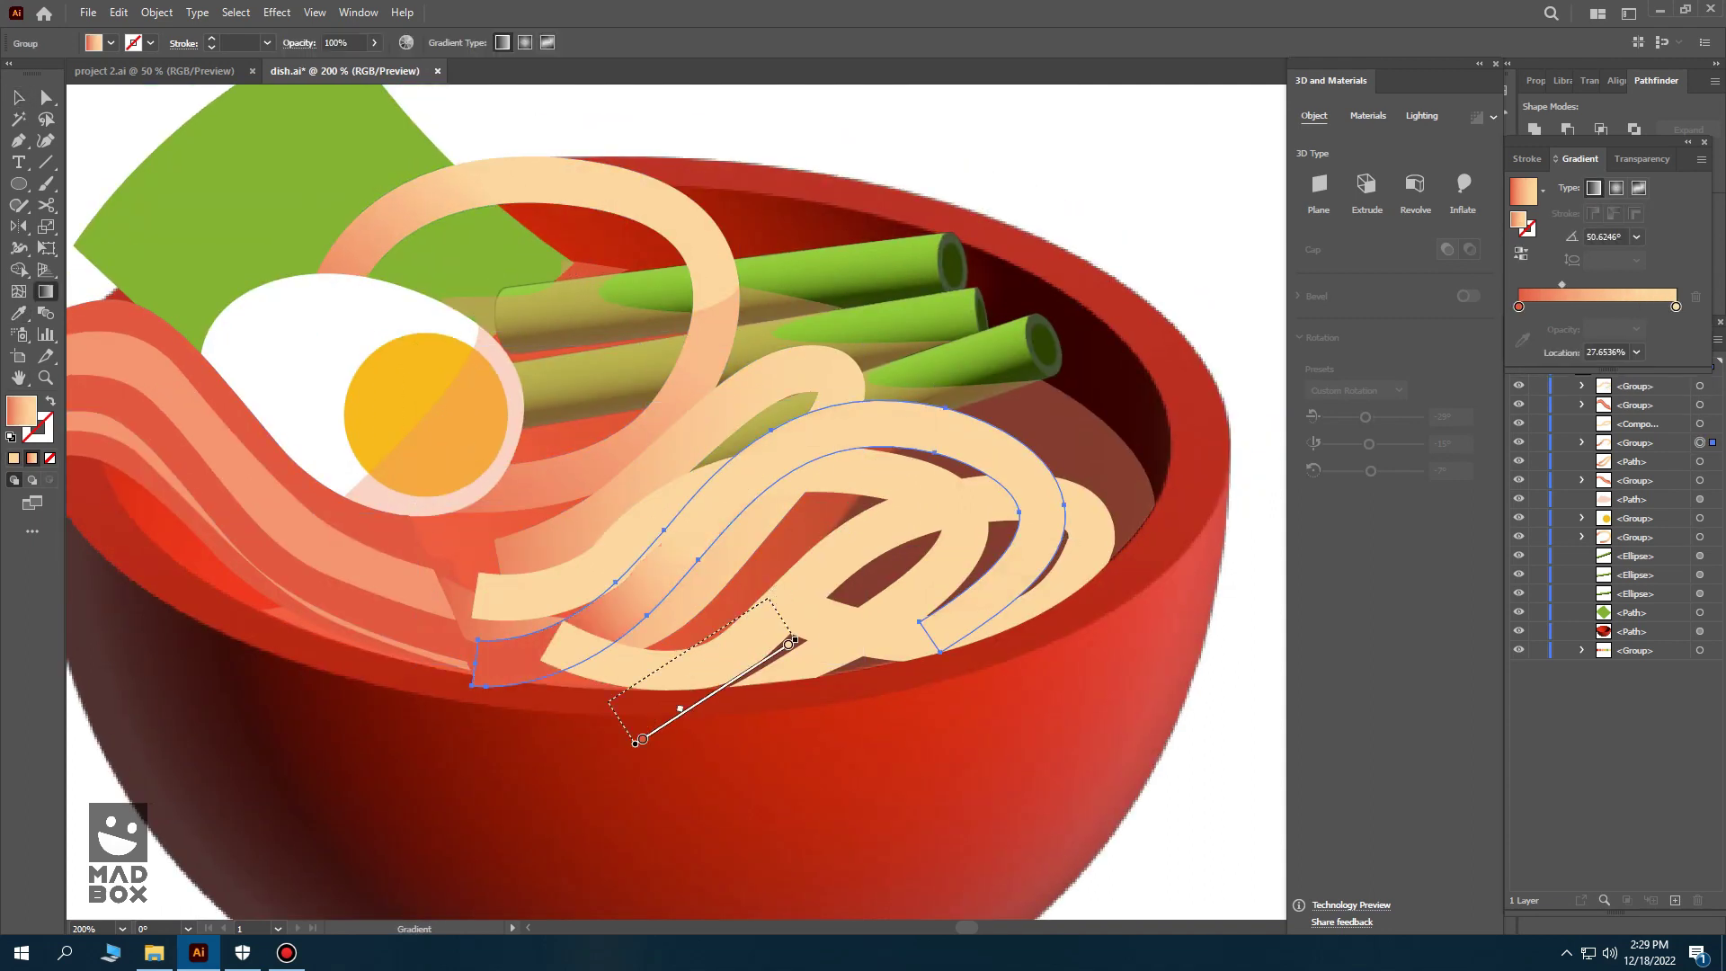
{"action": "key", "text": "g"}
{"action": "left_click_drag", "start_coordinate": [580, 736], "coordinate": [1085, 465]}
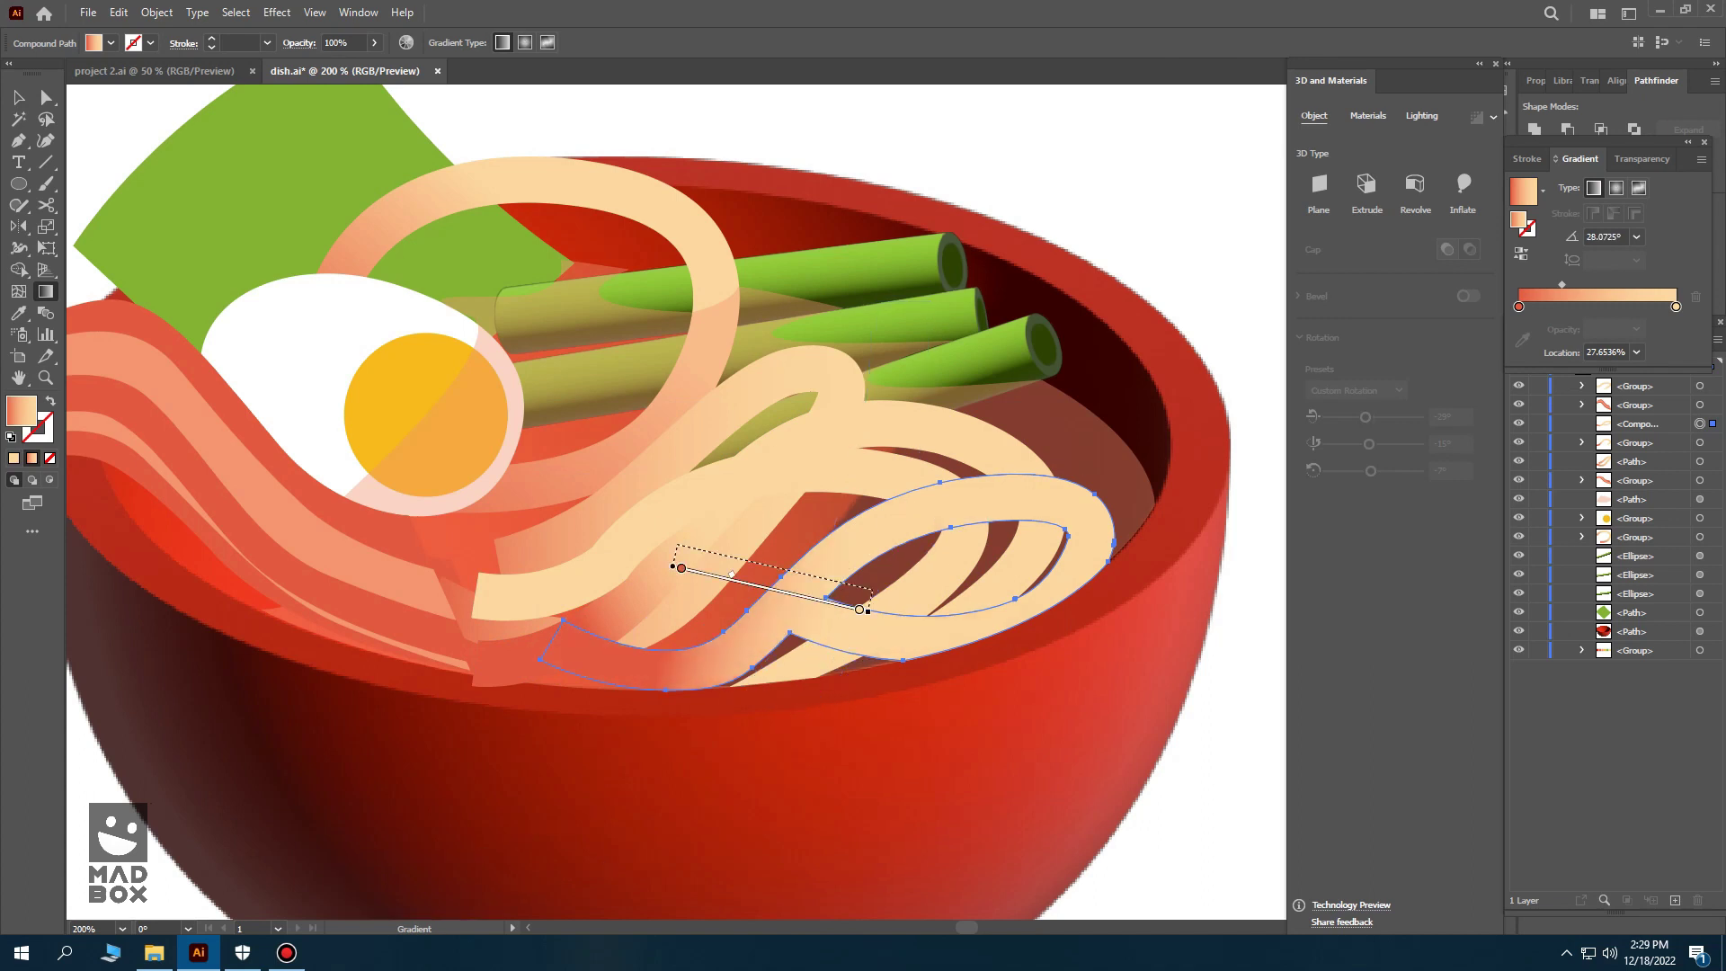
{"action": "left_click_drag", "start_coordinate": [566, 607], "coordinate": [697, 609]}
{"action": "left_click", "coordinate": [665, 549]}
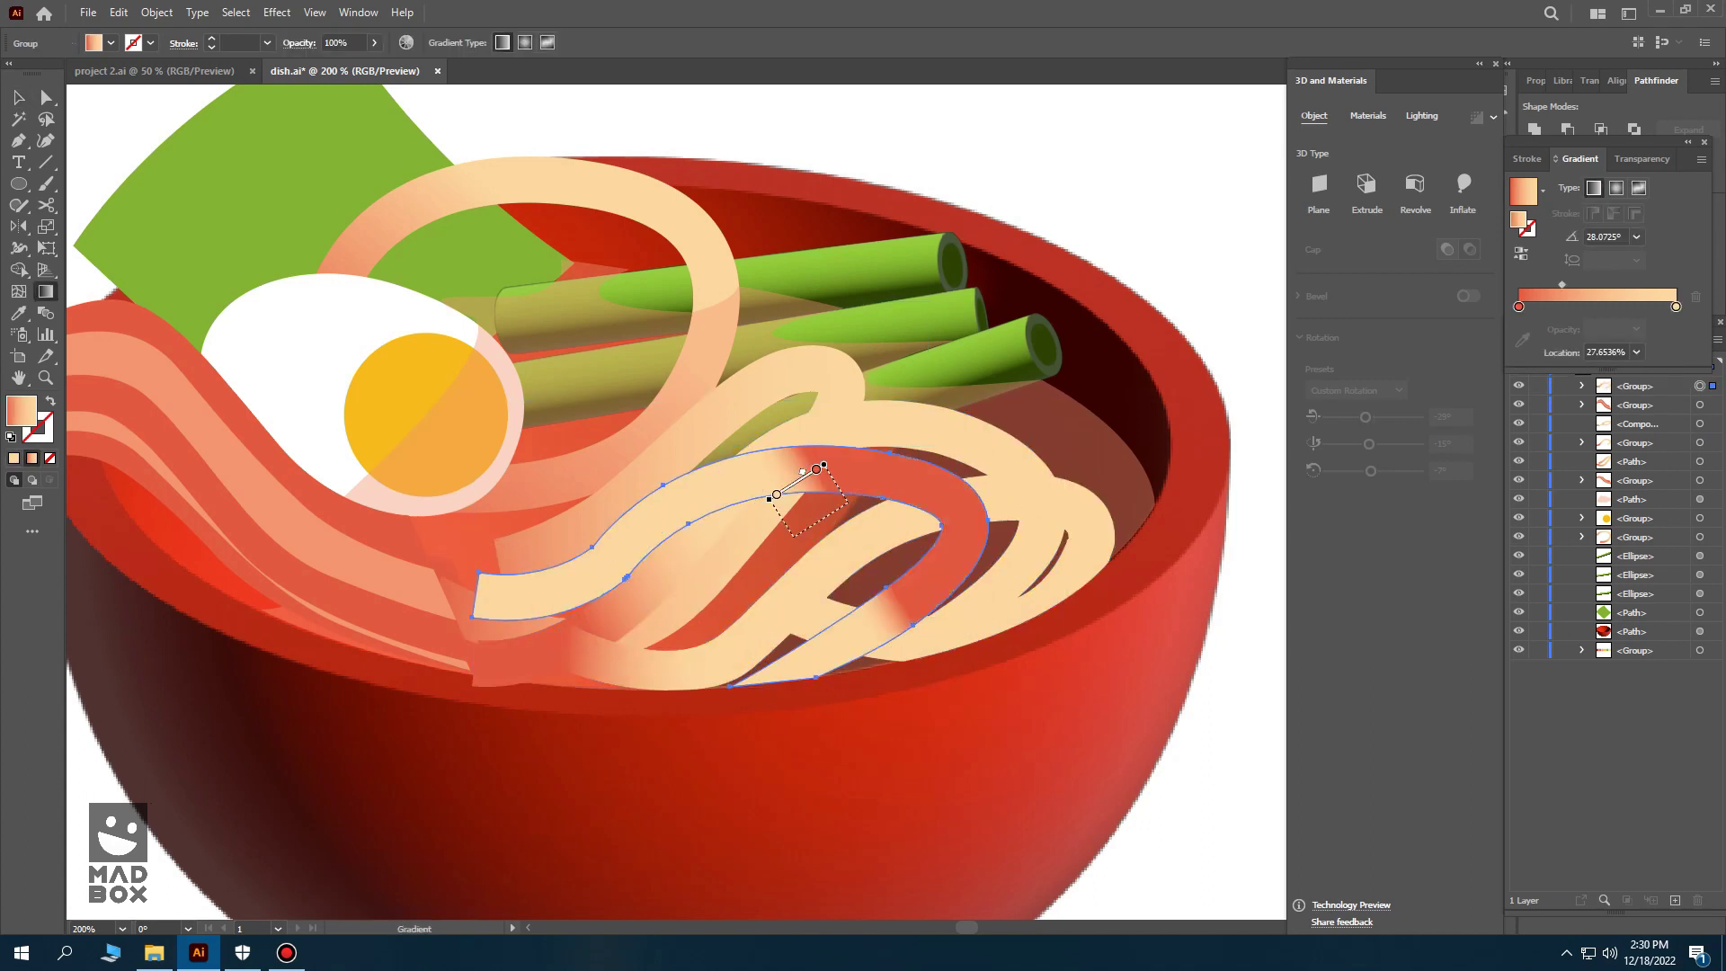
{"action": "left_click_drag", "start_coordinate": [714, 698], "coordinate": [782, 568]}
{"action": "key", "text": "v"}
{"action": "key", "text": "ctrl+shift+a"}
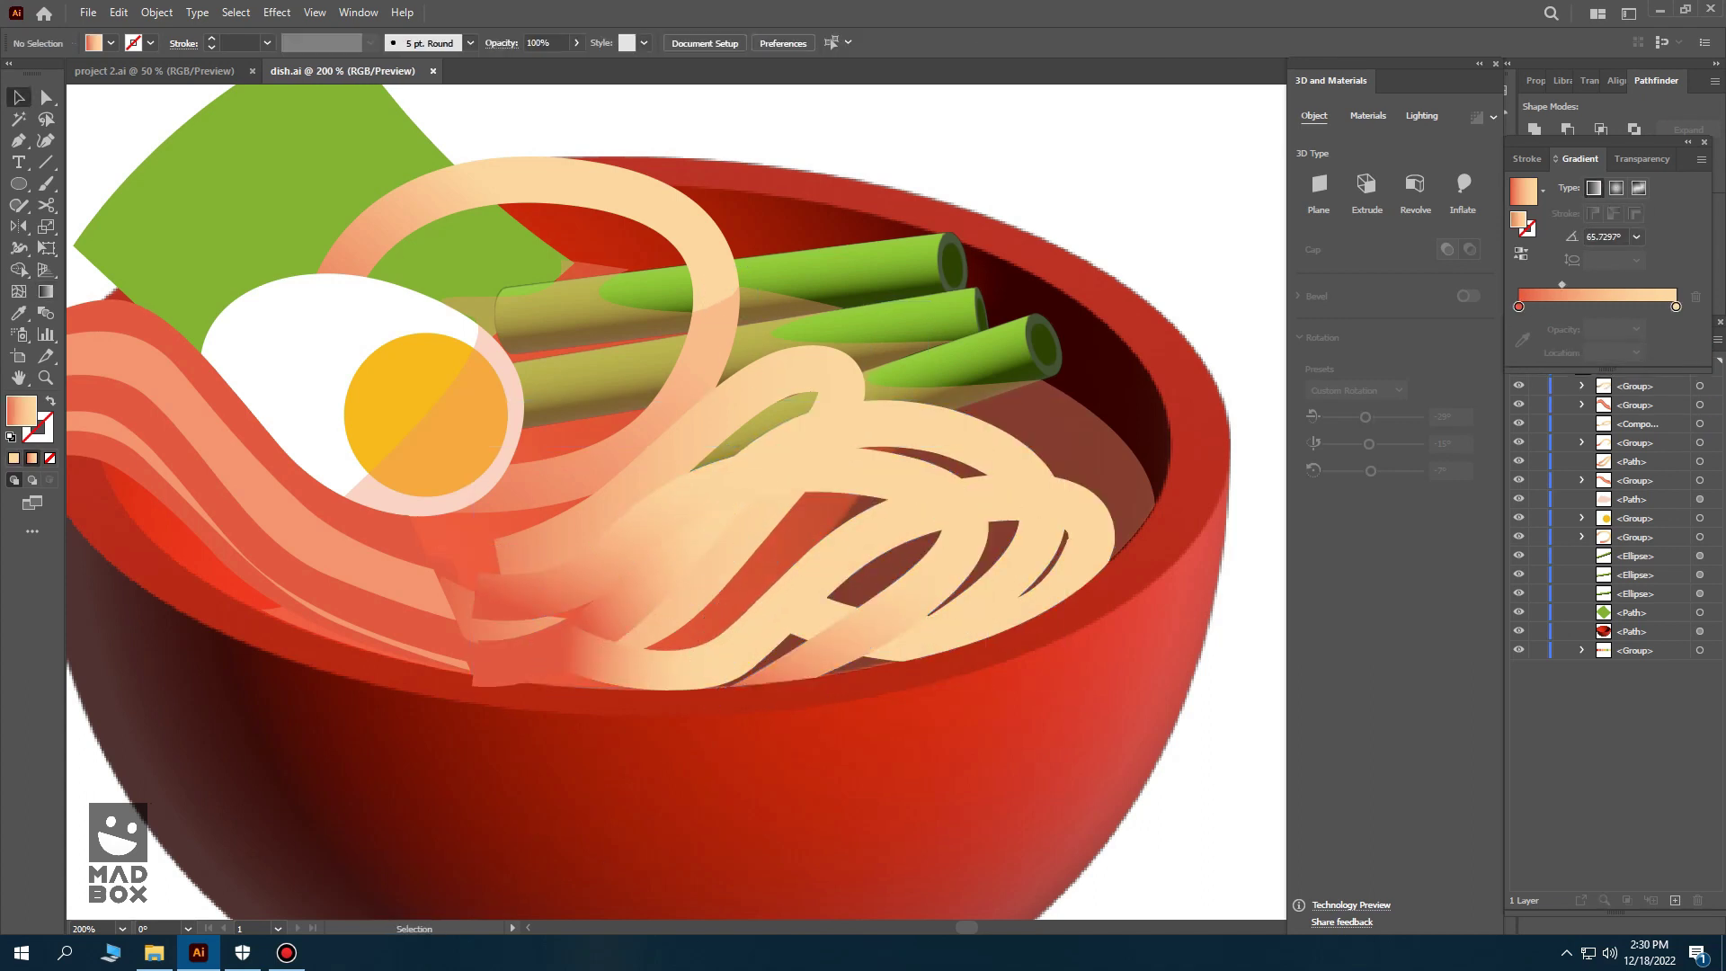
{"action": "scroll", "coordinate": [539, 405], "scroll_direction": "down", "scroll_amount": 3}
{"action": "scroll", "coordinate": [539, 405], "scroll_direction": "up", "scroll_amount": 2}
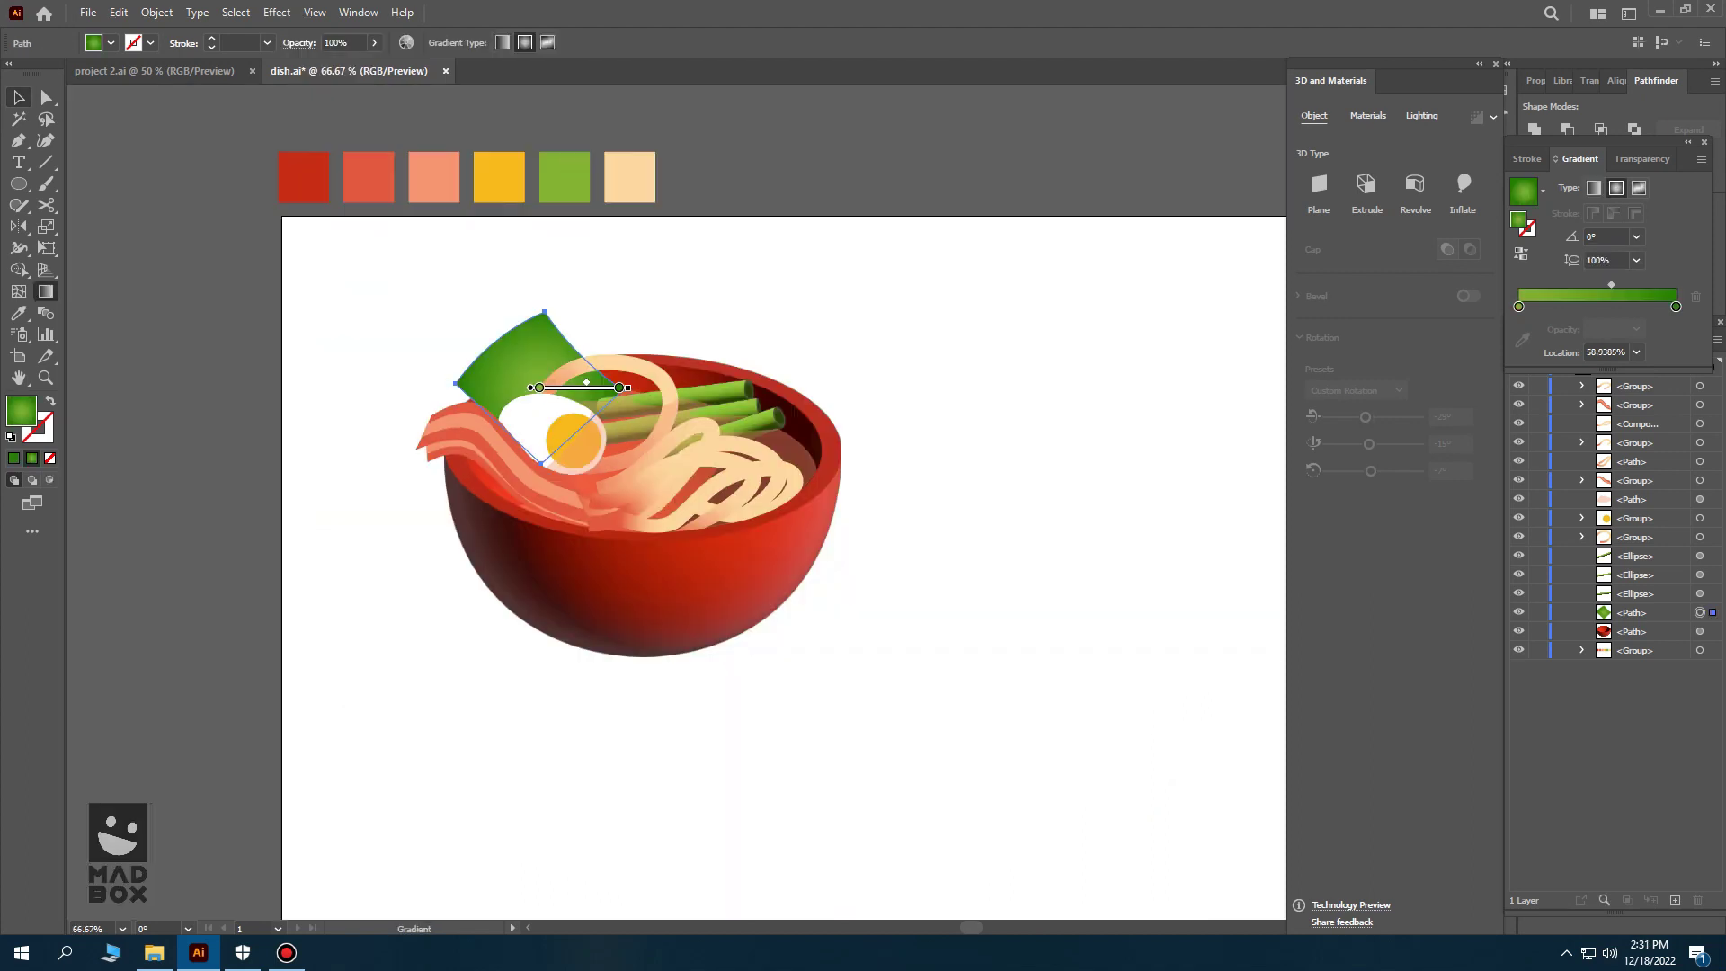
- Swing the bowl's 3D light to 180° rotation at 20° height
{"action": "left_click", "coordinate": [542, 387]}
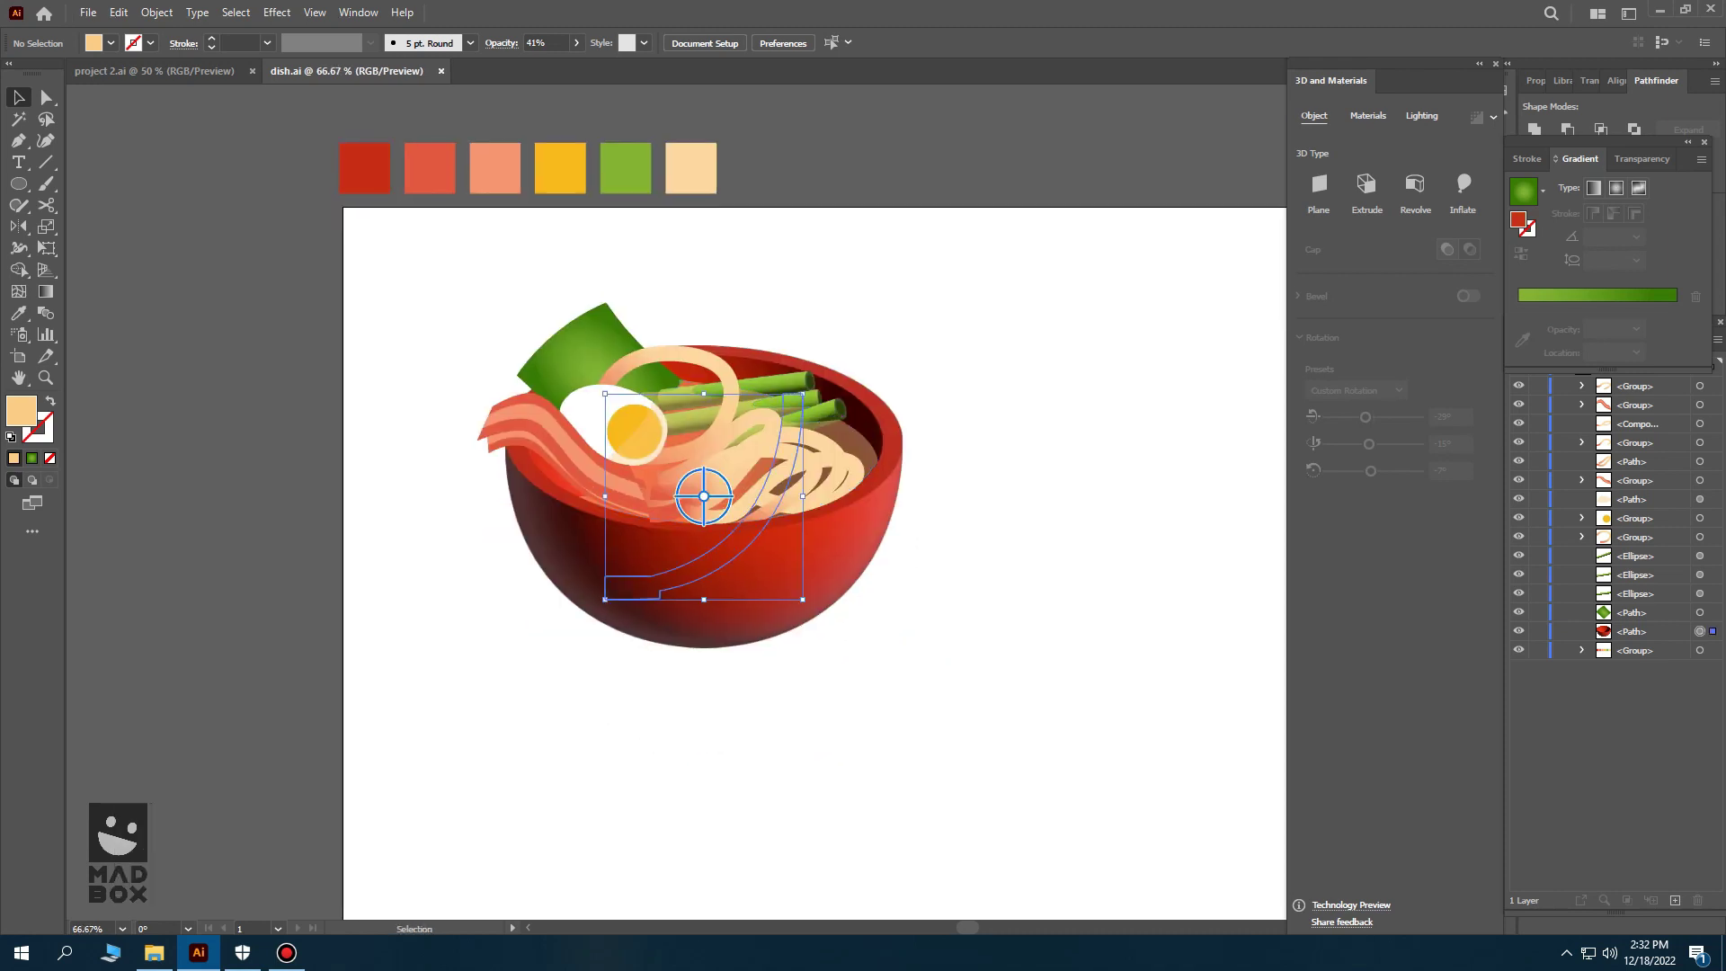
{"action": "key", "text": "ctrl+1"}
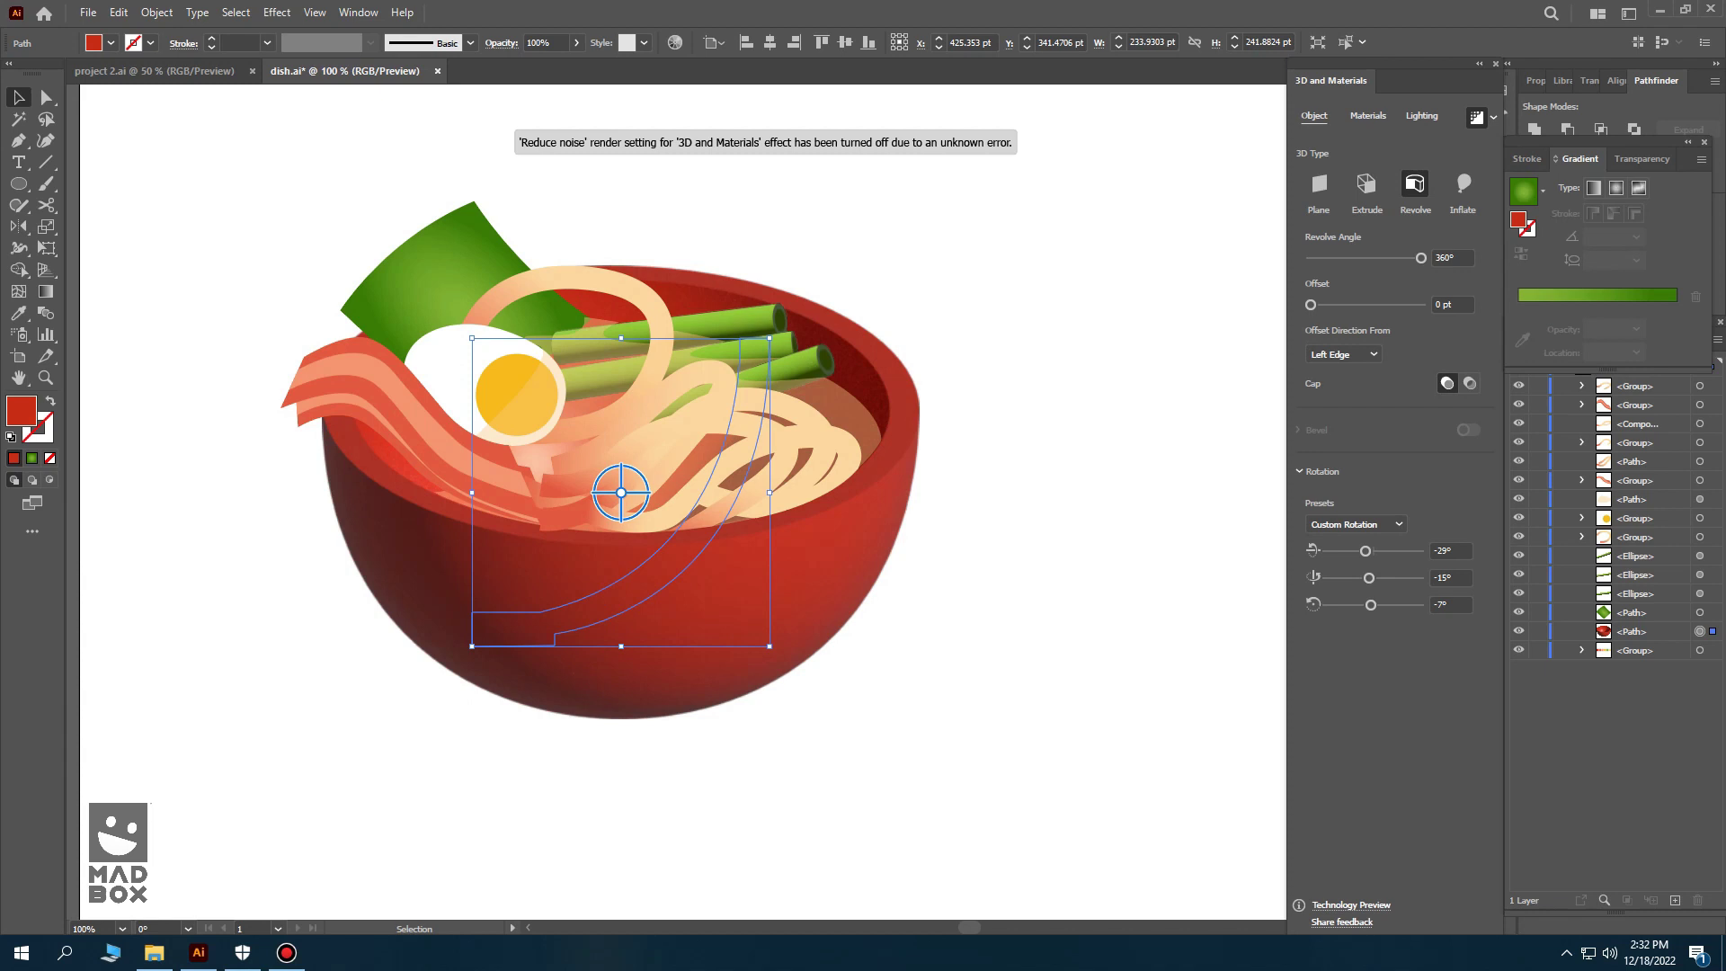
{"action": "left_click", "coordinate": [1367, 115]}
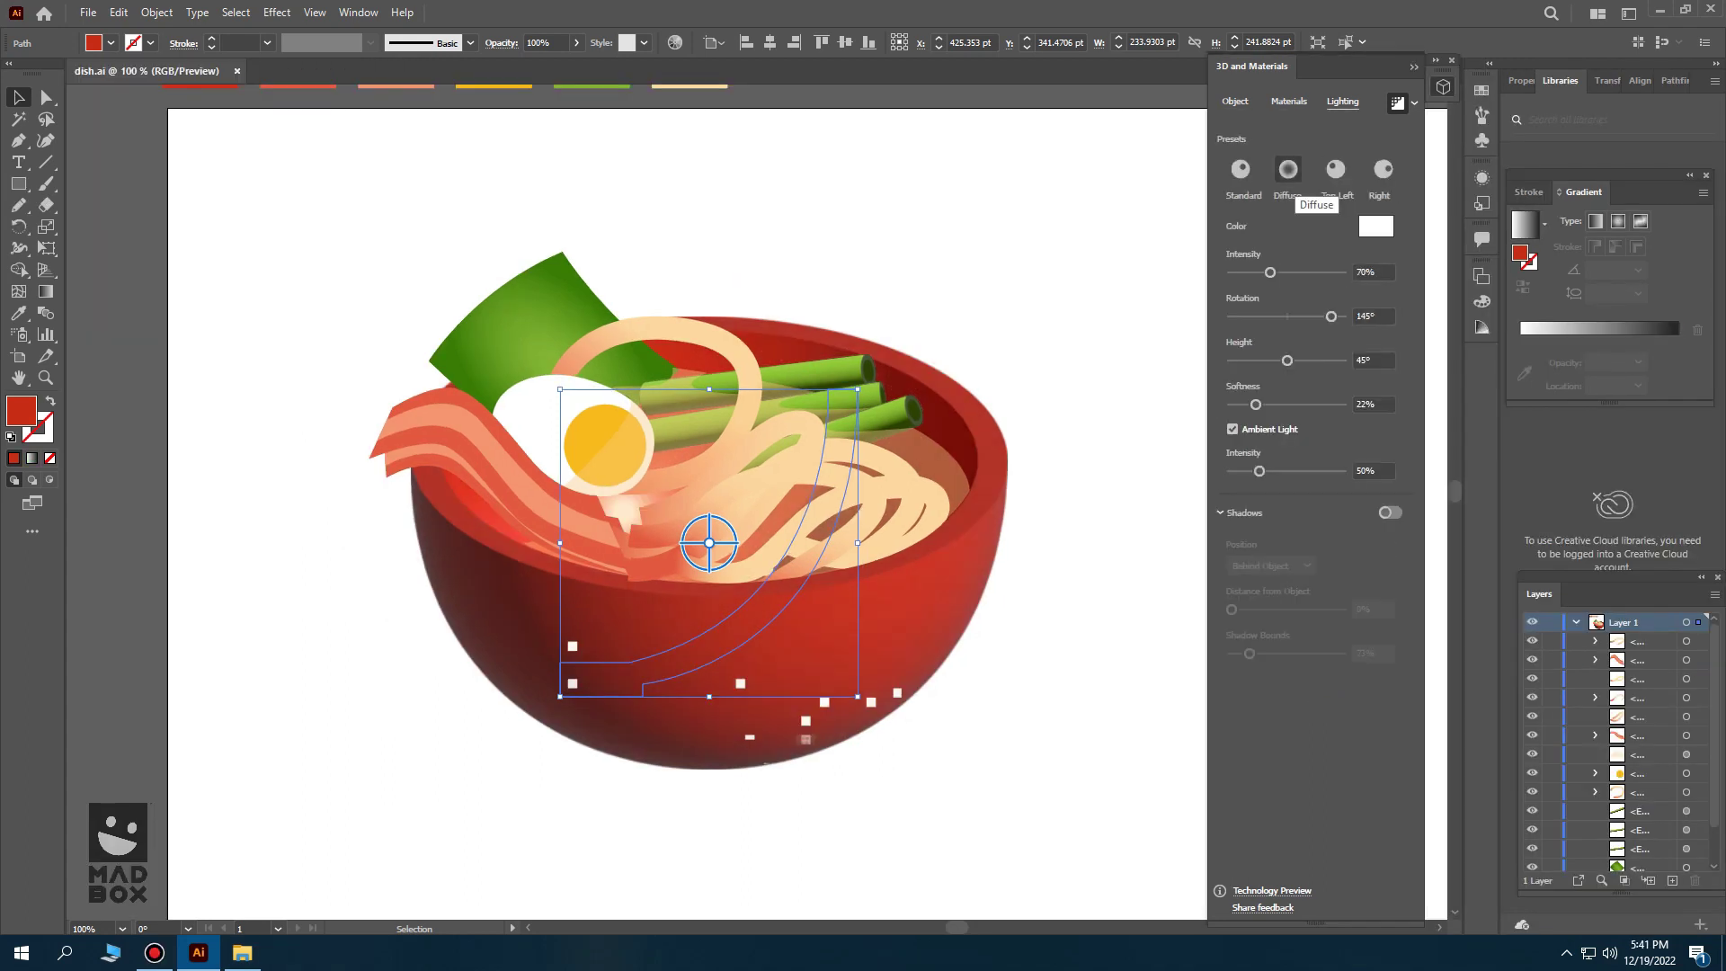
{"action": "left_click_drag", "start_coordinate": [1331, 317], "coordinate": [1280, 316]}
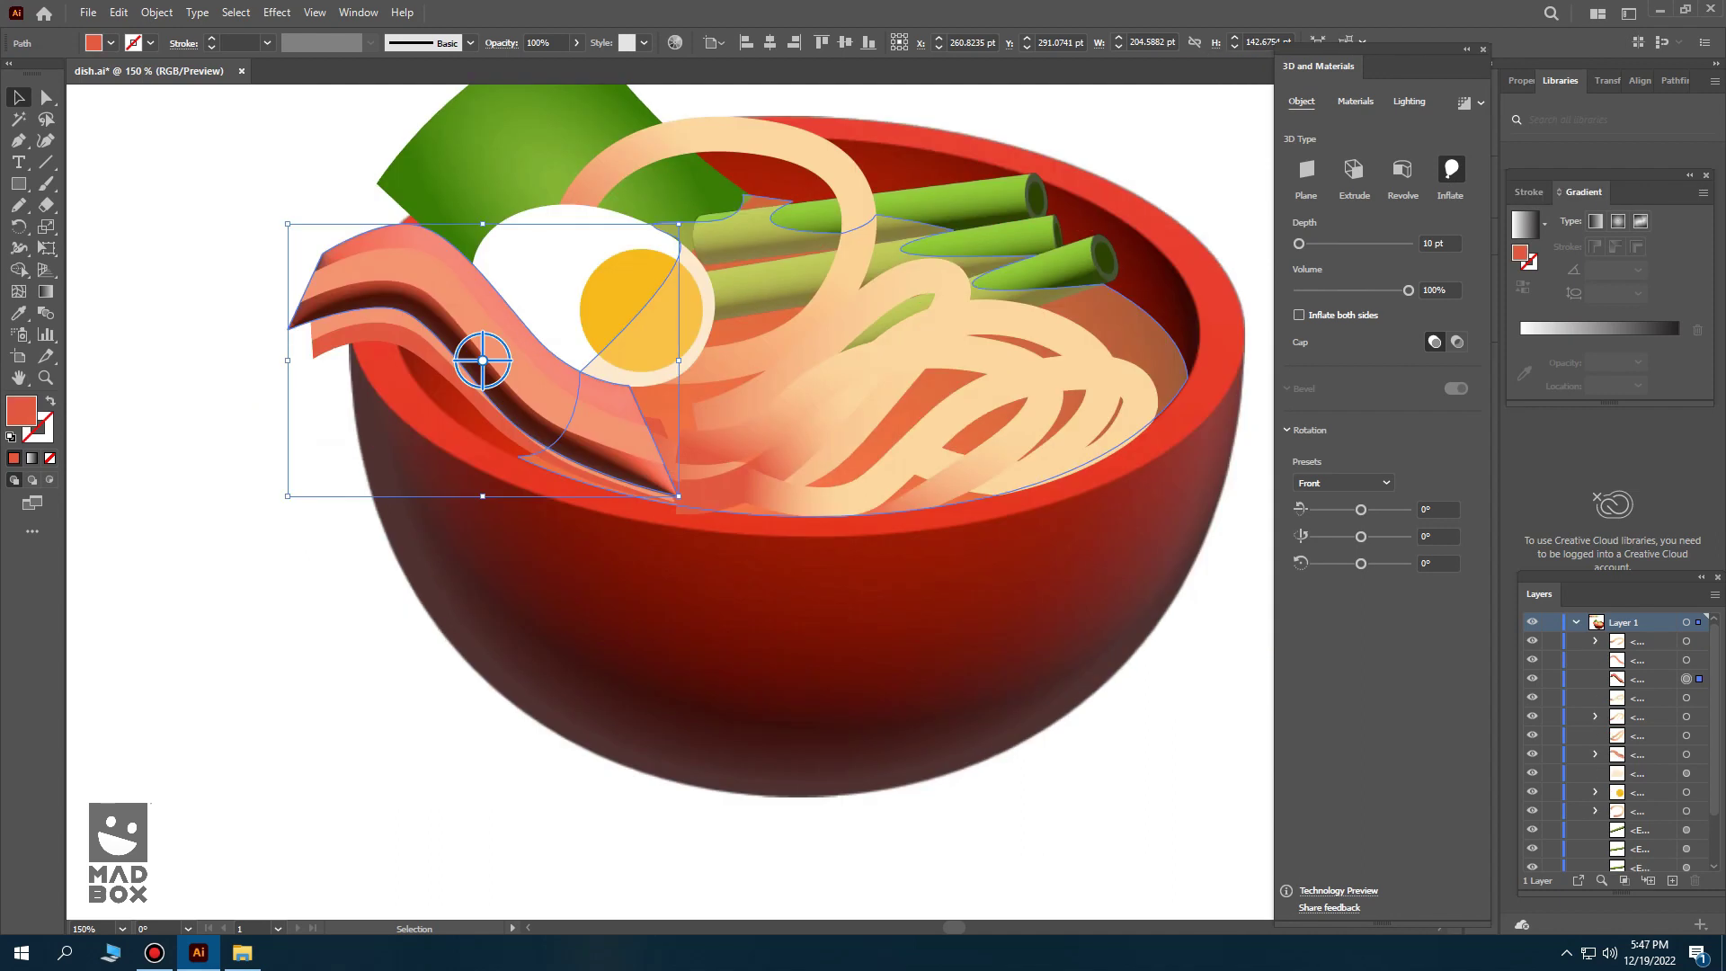
- Lower the bacon's Inflate volume to 44% and preview both bacon strips
{"action": "mouse_move", "coordinate": [1408, 289]}
{"action": "left_mouse_down"}
{"action": "mouse_move", "coordinate": [1343, 290]}
{"action": "mouse_move", "coordinate": [1328, 244]}
{"action": "mouse_move", "coordinate": [1345, 290]}
{"action": "left_mouse_up"}
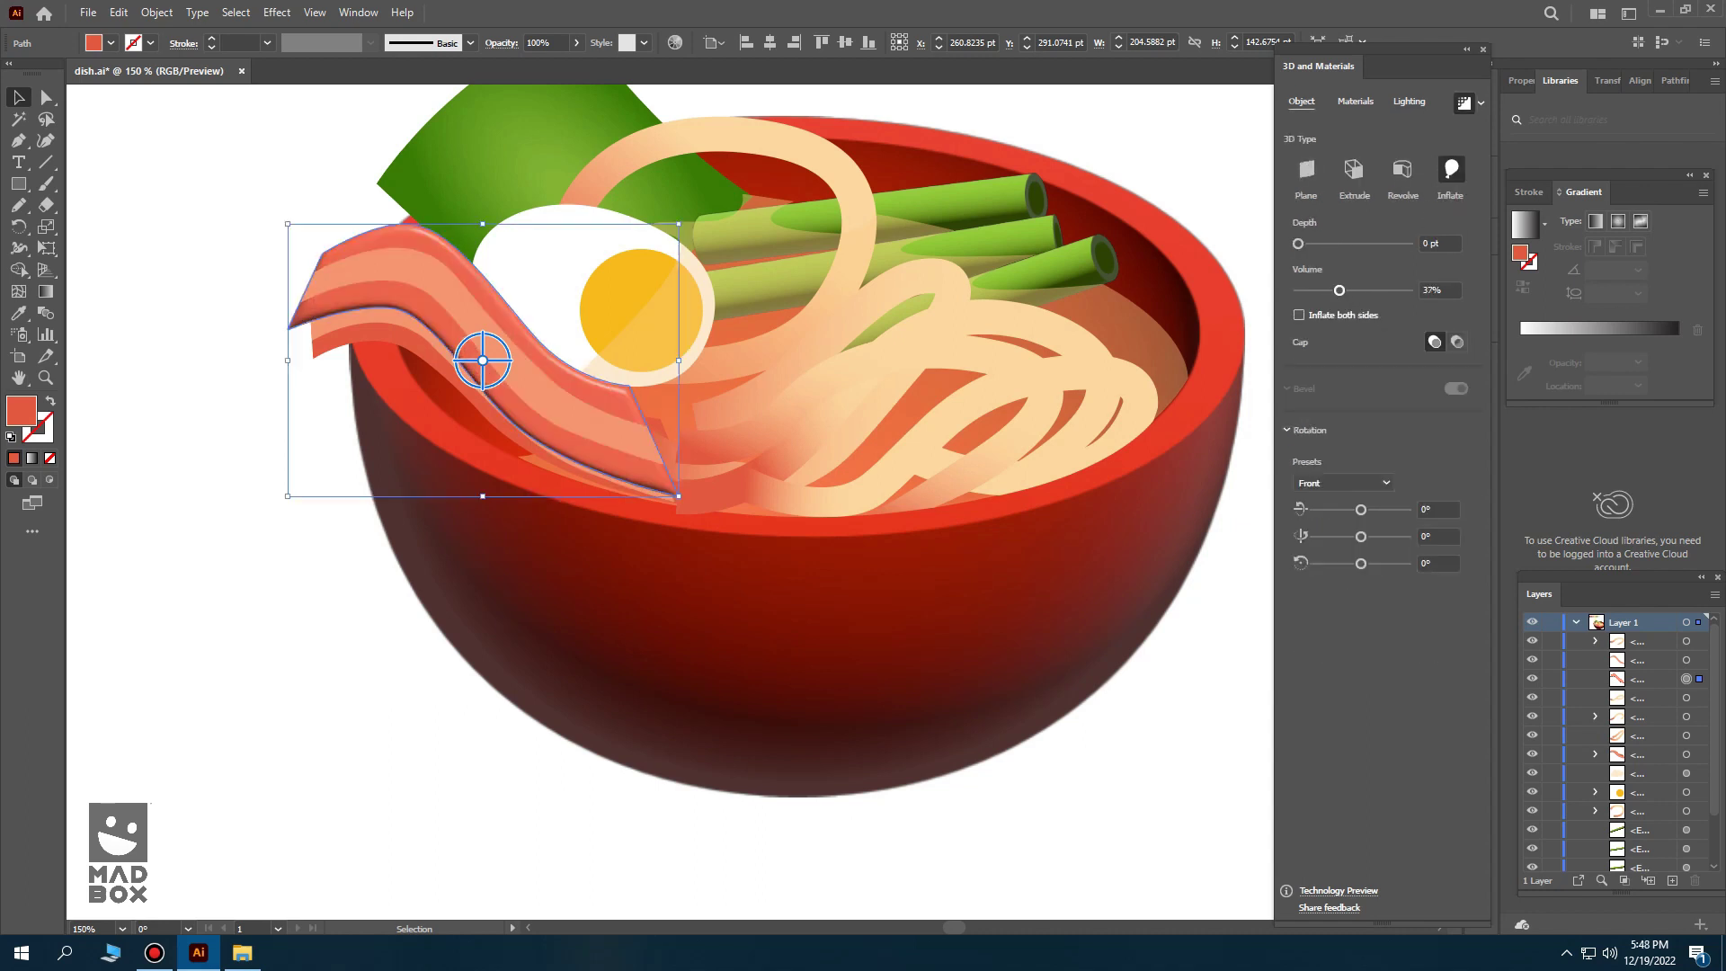
{"action": "left_click", "coordinate": [539, 422]}
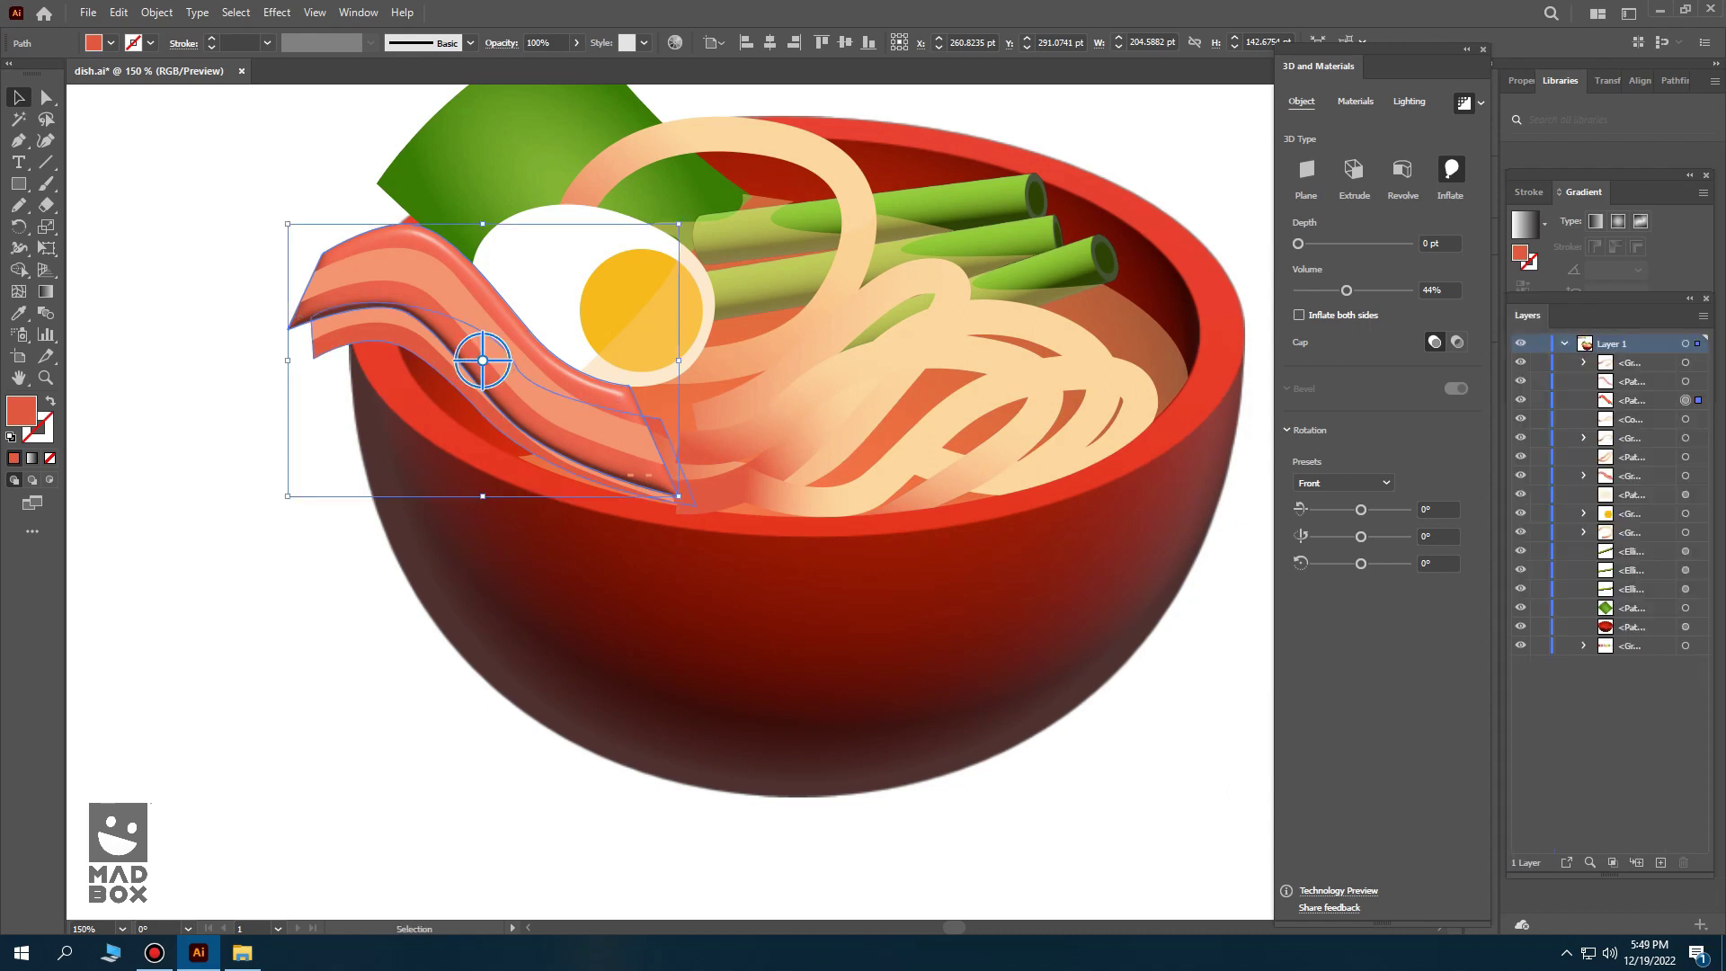
{"action": "left_click", "coordinate": [501, 396]}
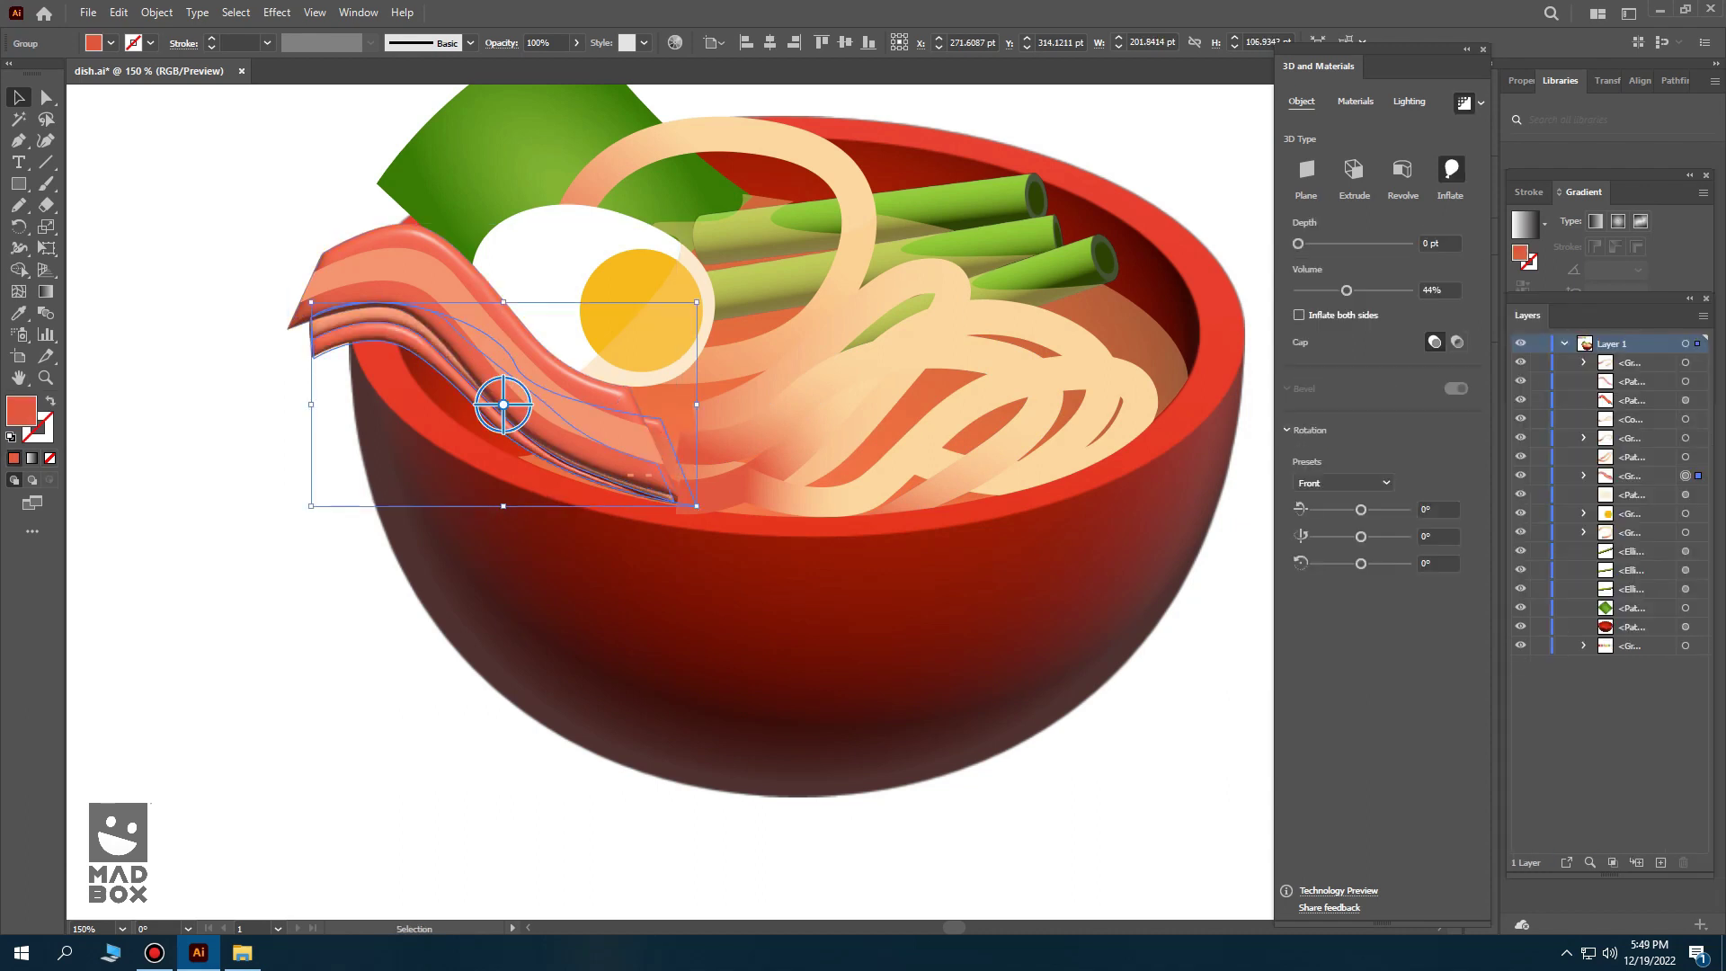
{"action": "right_click", "coordinate": [310, 328]}
{"action": "left_click", "coordinate": [377, 339]}
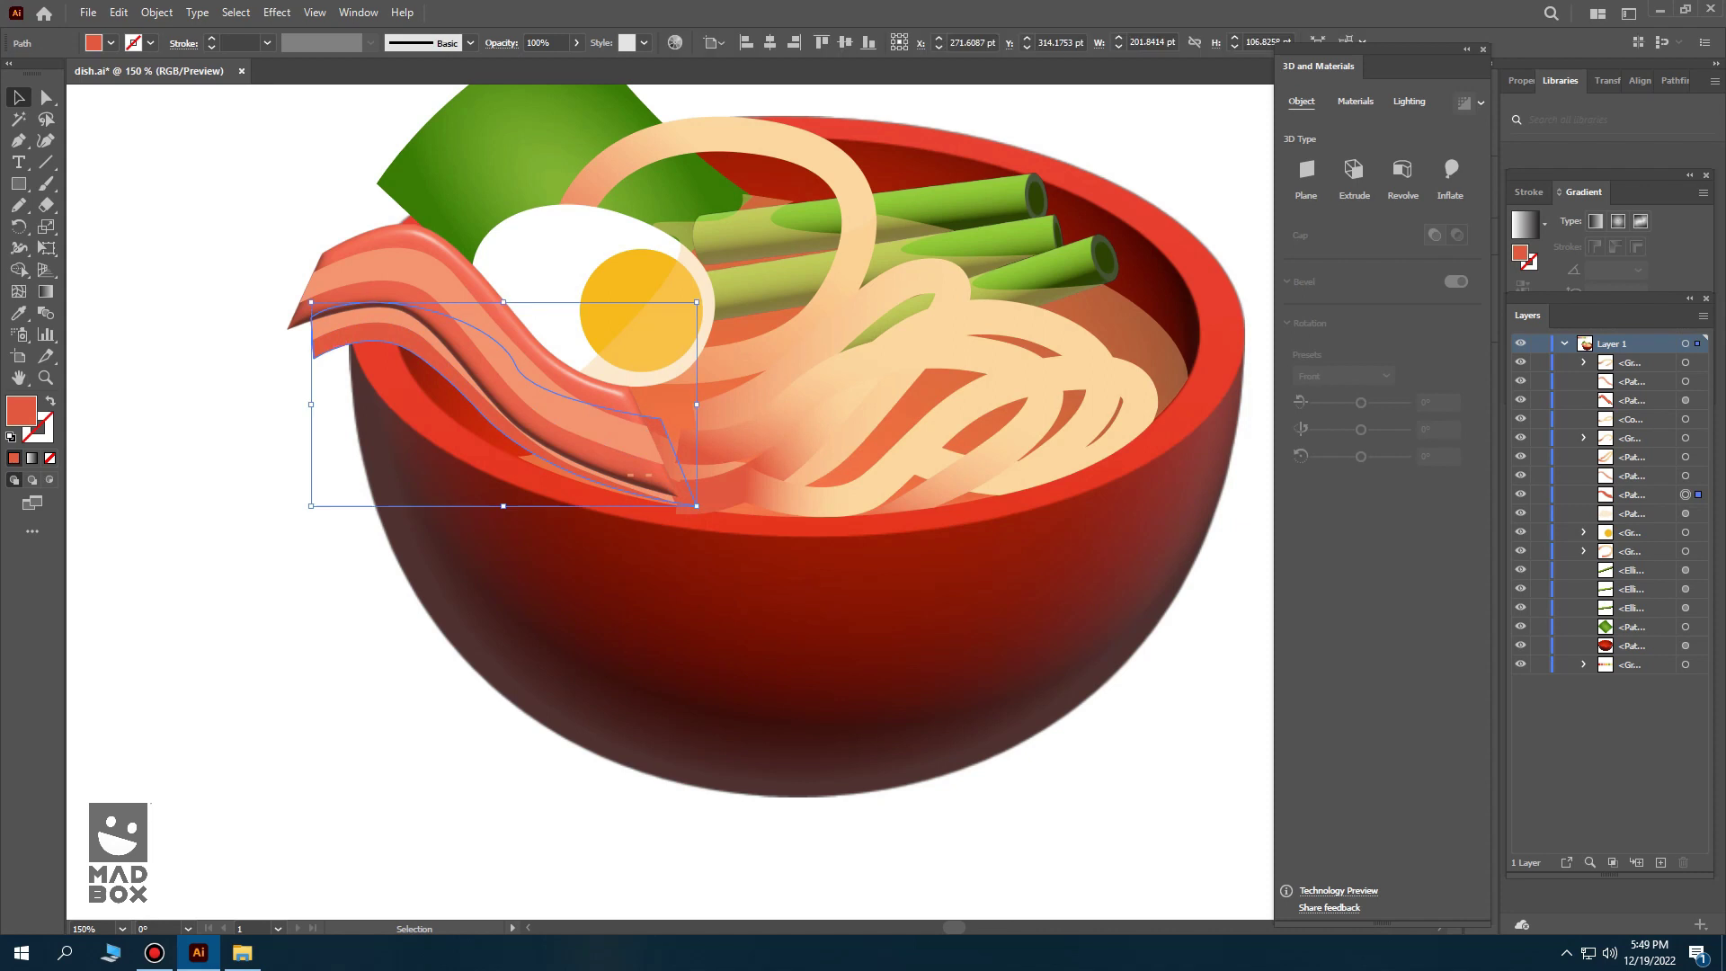
{"action": "left_click", "coordinate": [500, 404]}
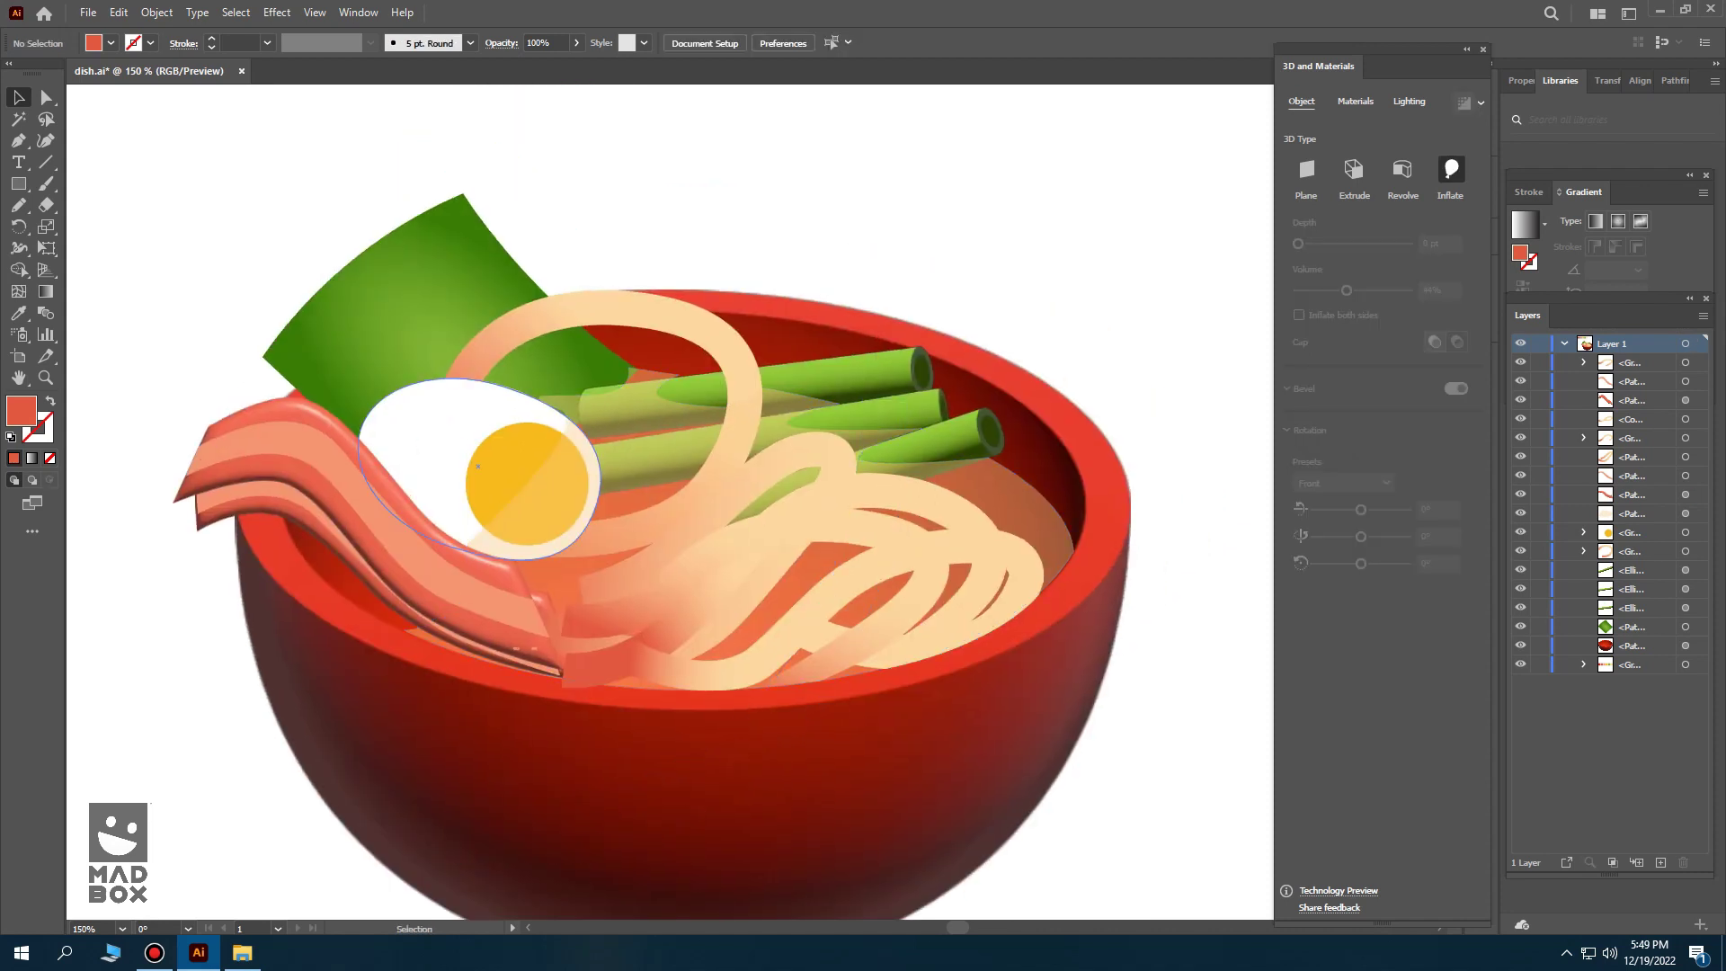
- Flatten the egg's Inflate volume to 27% and save
{"action": "left_click", "coordinate": [478, 465]}
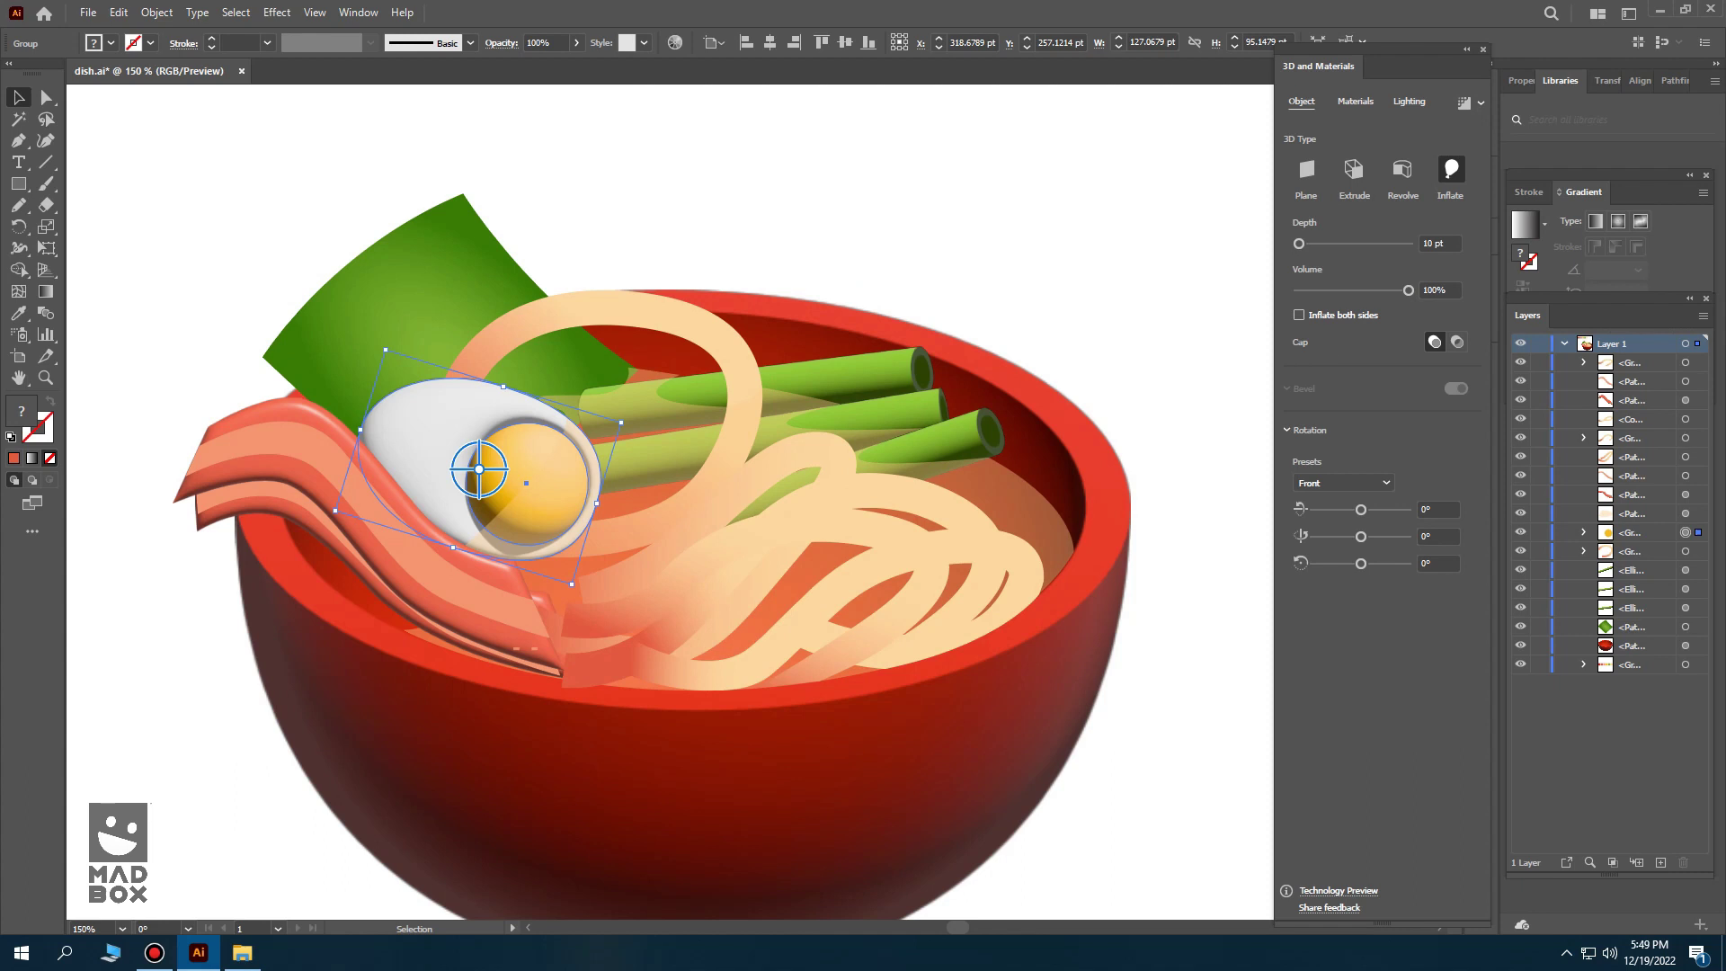
{"action": "left_click_drag", "start_coordinate": [1407, 290], "coordinate": [1328, 291]}
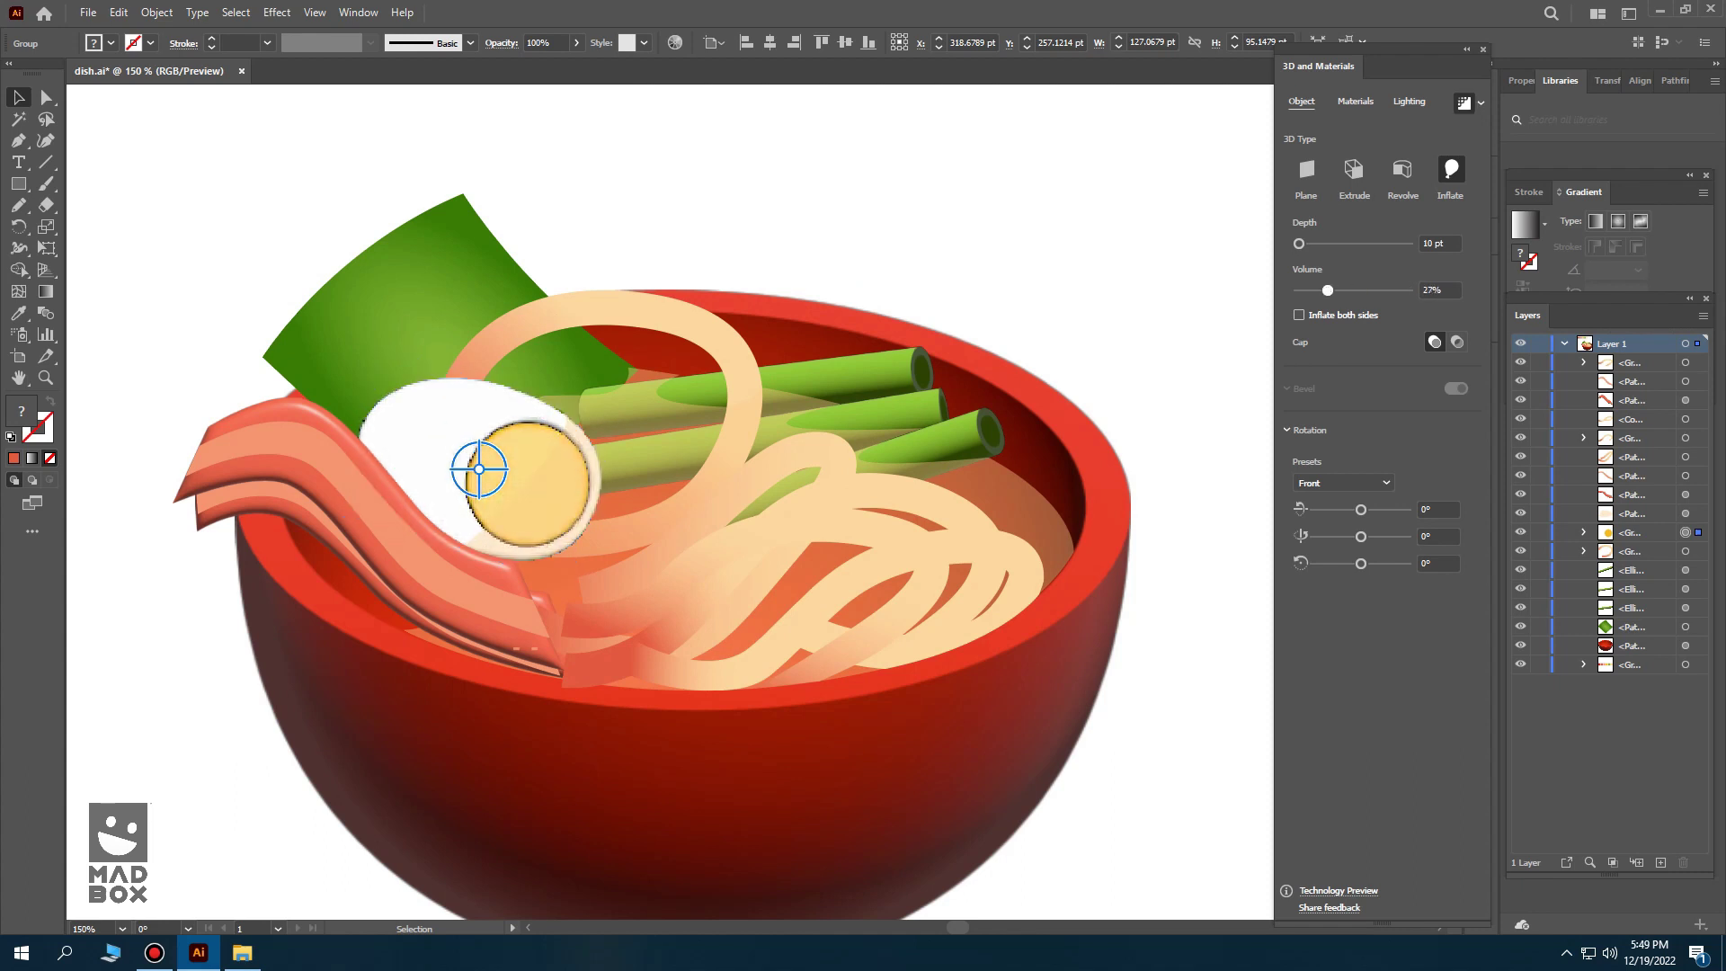
{"action": "key", "text": "ctrl+shift+a"}
{"action": "key", "text": "ctrl+s"}
- Inflate the top noodle loop into a 3D tube at 0 pt depth, 100% volume
{"action": "left_click", "coordinate": [745, 395]}
{"action": "left_click", "coordinate": [1450, 169]}
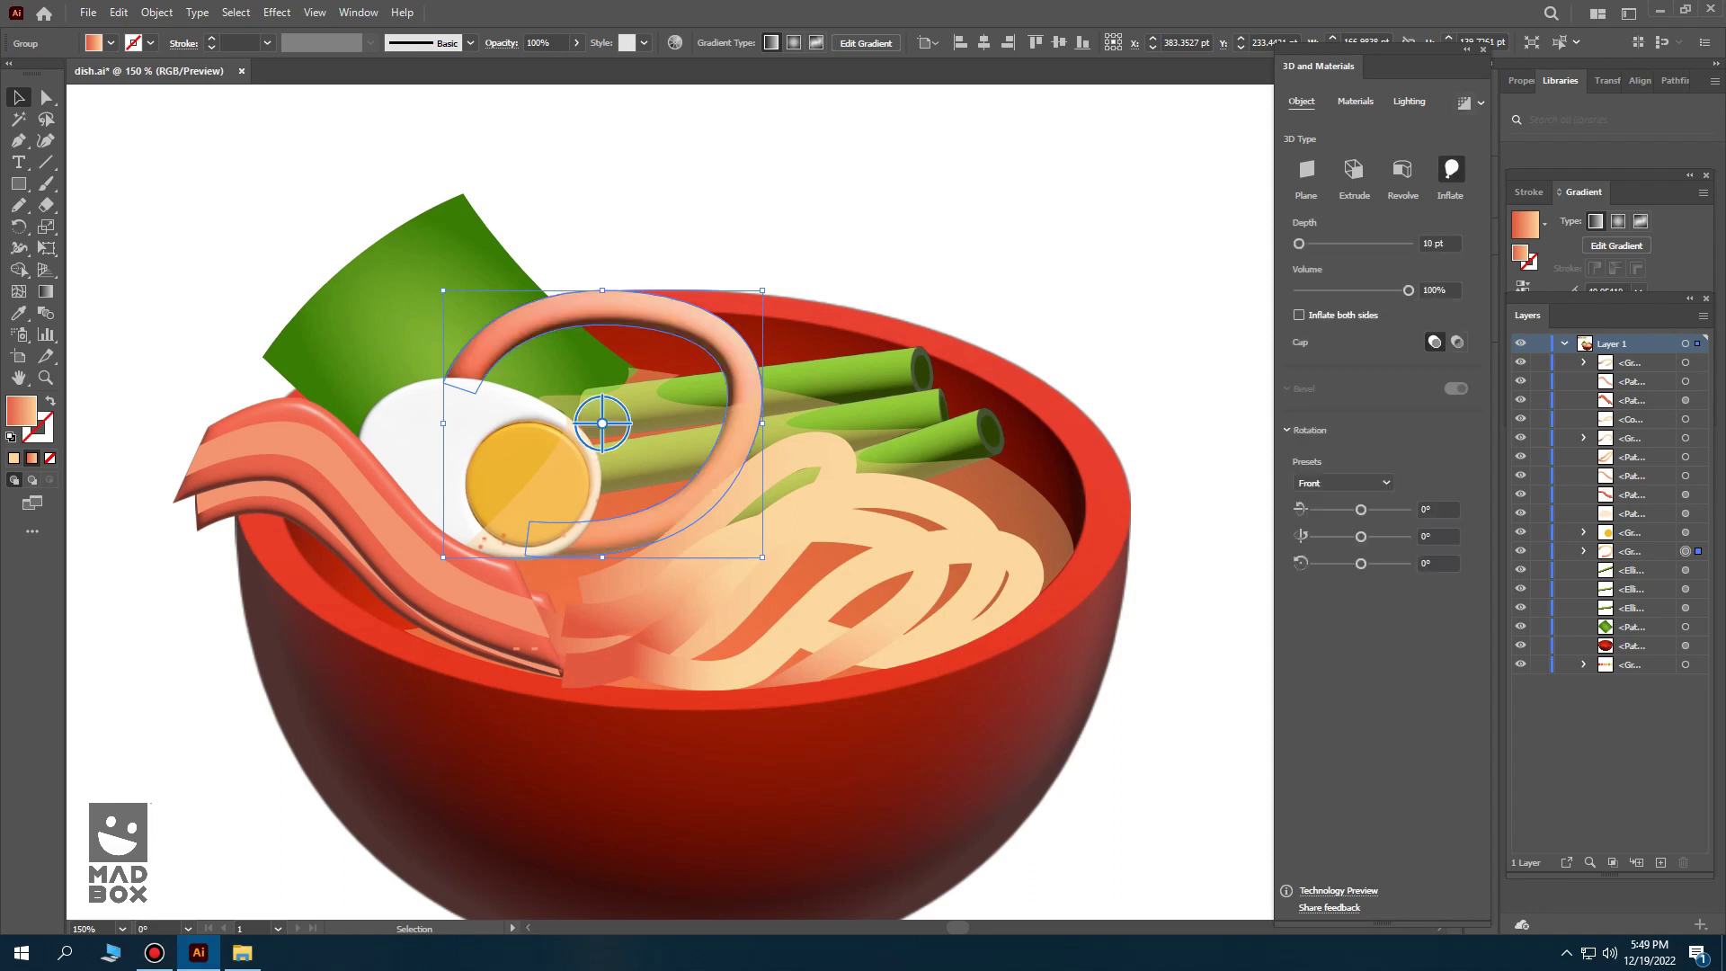
{"action": "mouse_move", "coordinate": [1298, 243]}
{"action": "left_mouse_down"}
{"action": "mouse_move", "coordinate": [1320, 244]}
{"action": "mouse_move", "coordinate": [1298, 244]}
{"action": "left_mouse_up"}
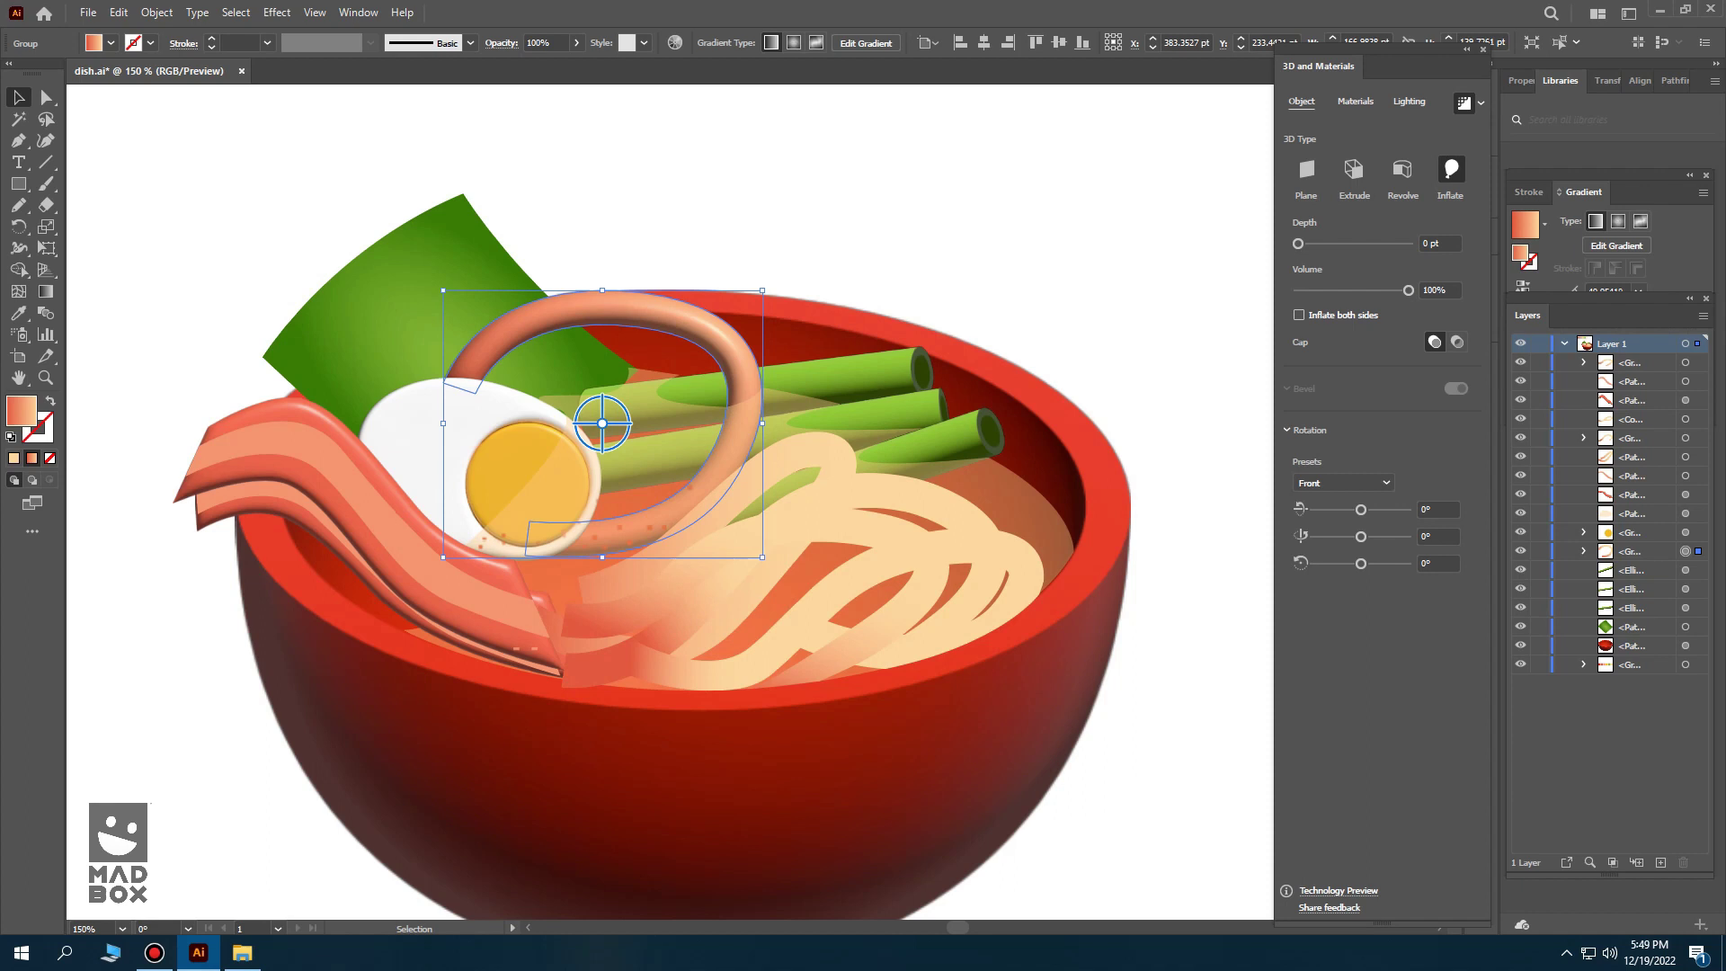
{"action": "left_click_drag", "start_coordinate": [1298, 243], "coordinate": [1333, 243]}
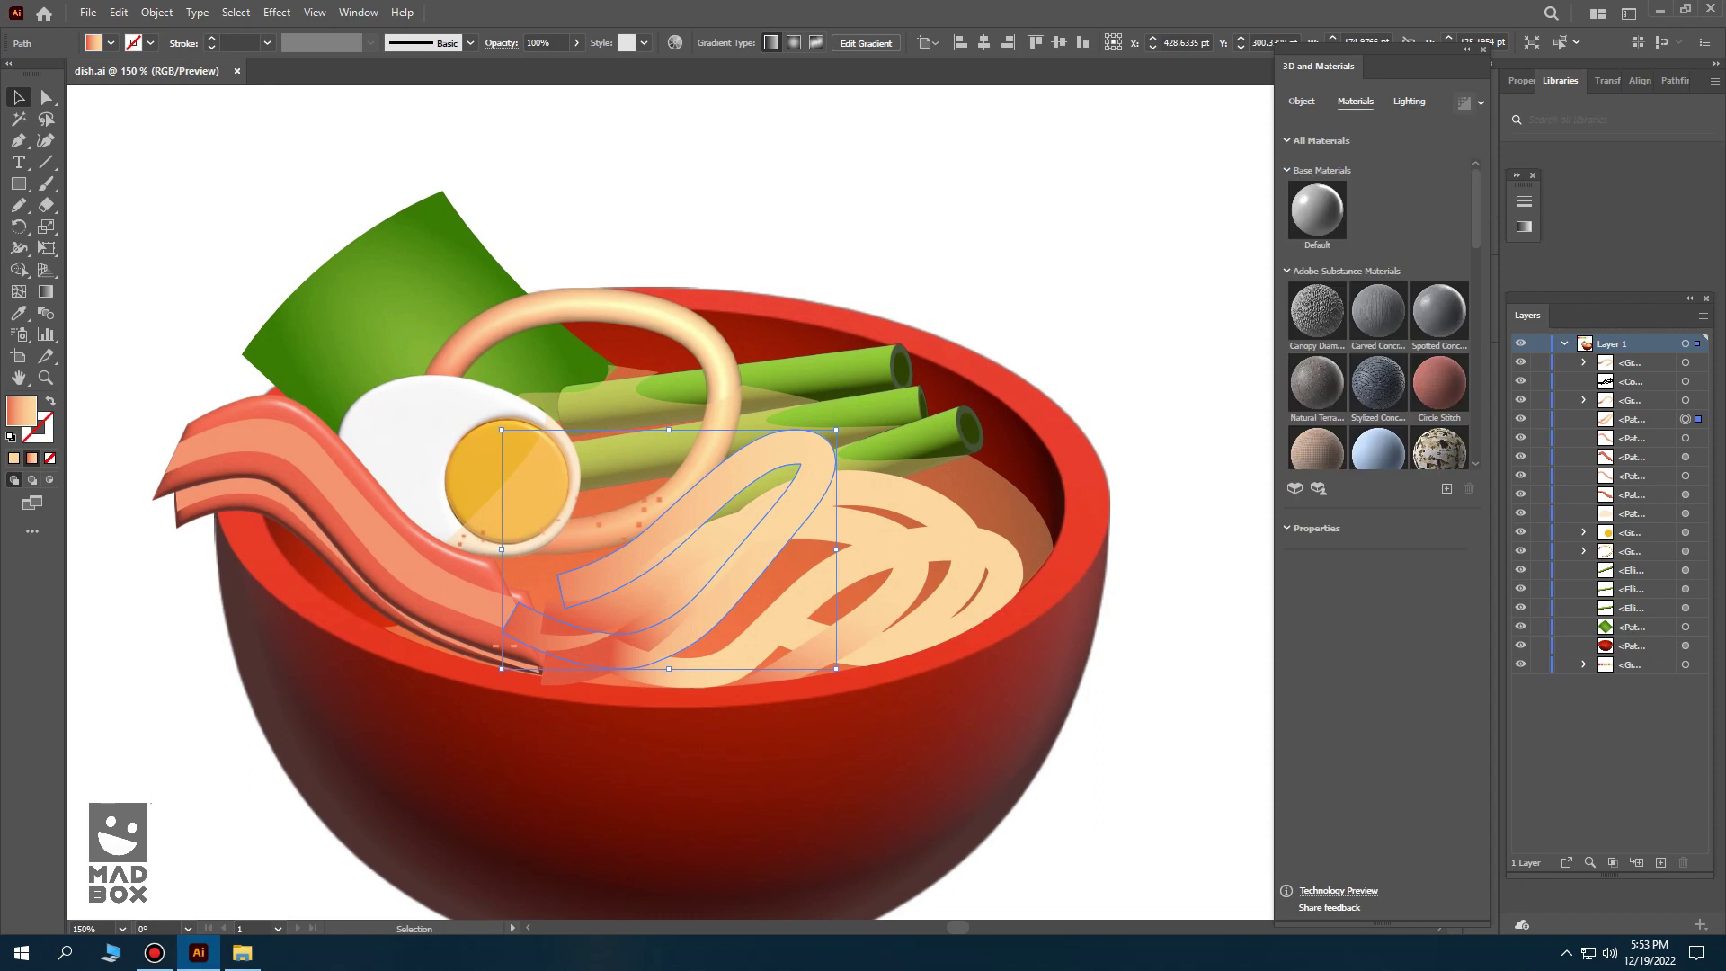
- Inflate the lower noodle strand and adjust its light rotation and height
{"action": "left_click", "coordinate": [1409, 101]}
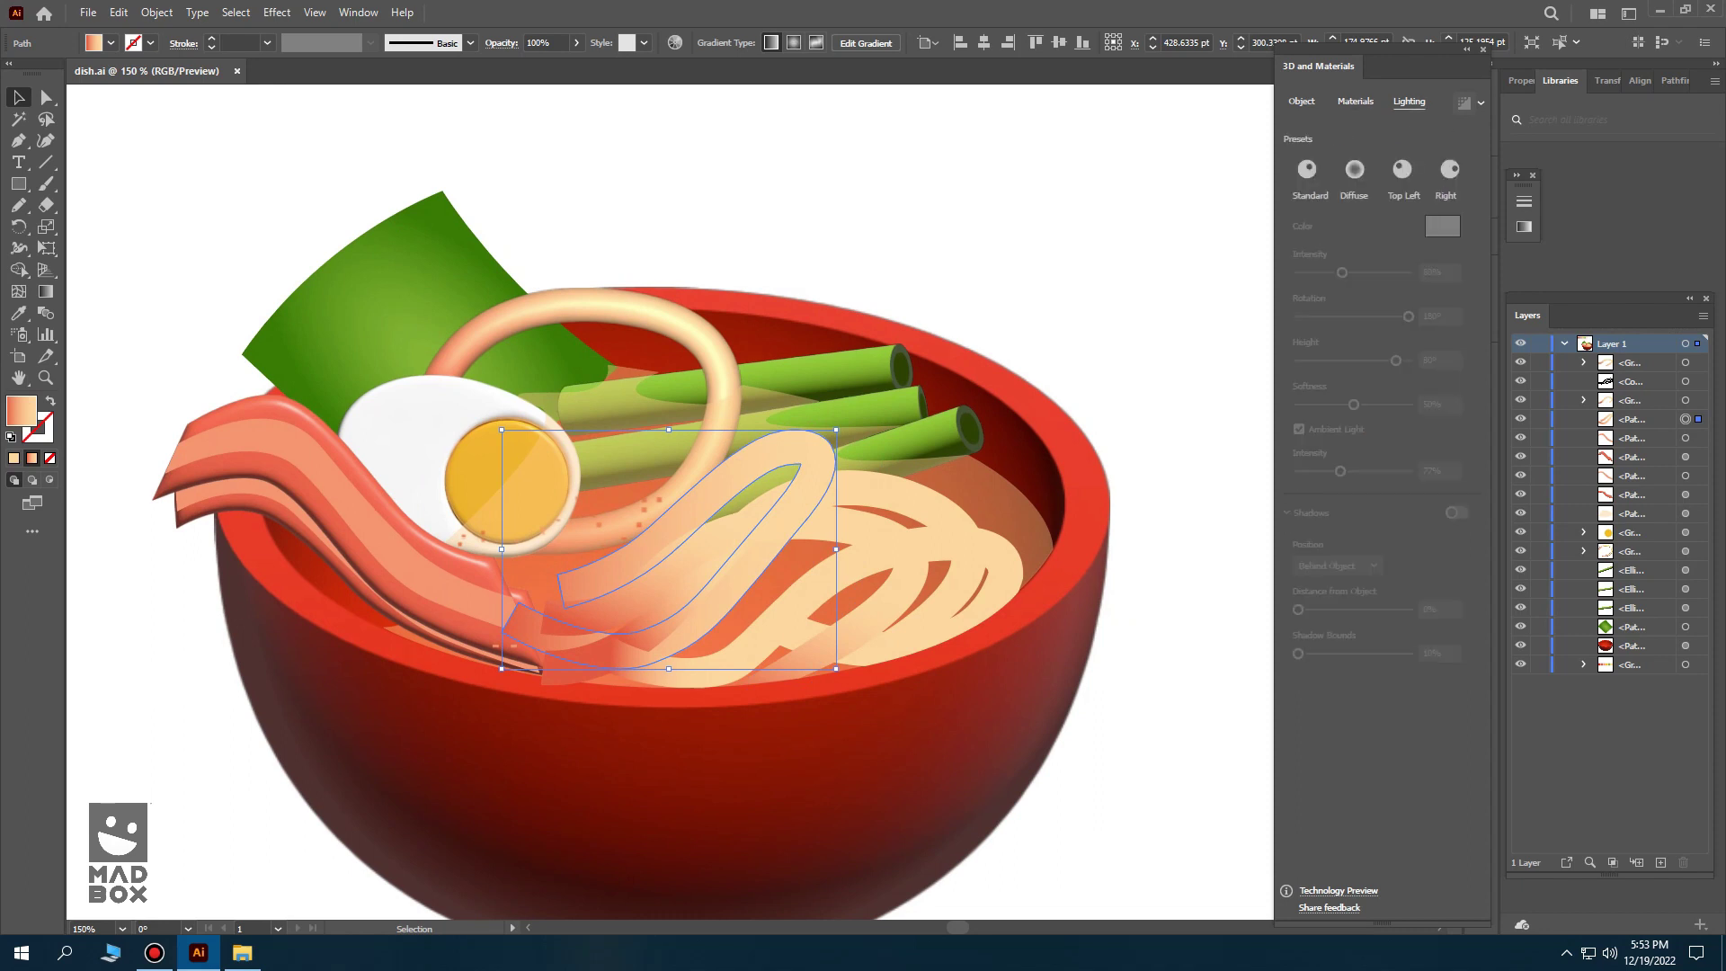
{"action": "left_click", "coordinate": [1302, 100]}
{"action": "left_click", "coordinate": [1450, 169]}
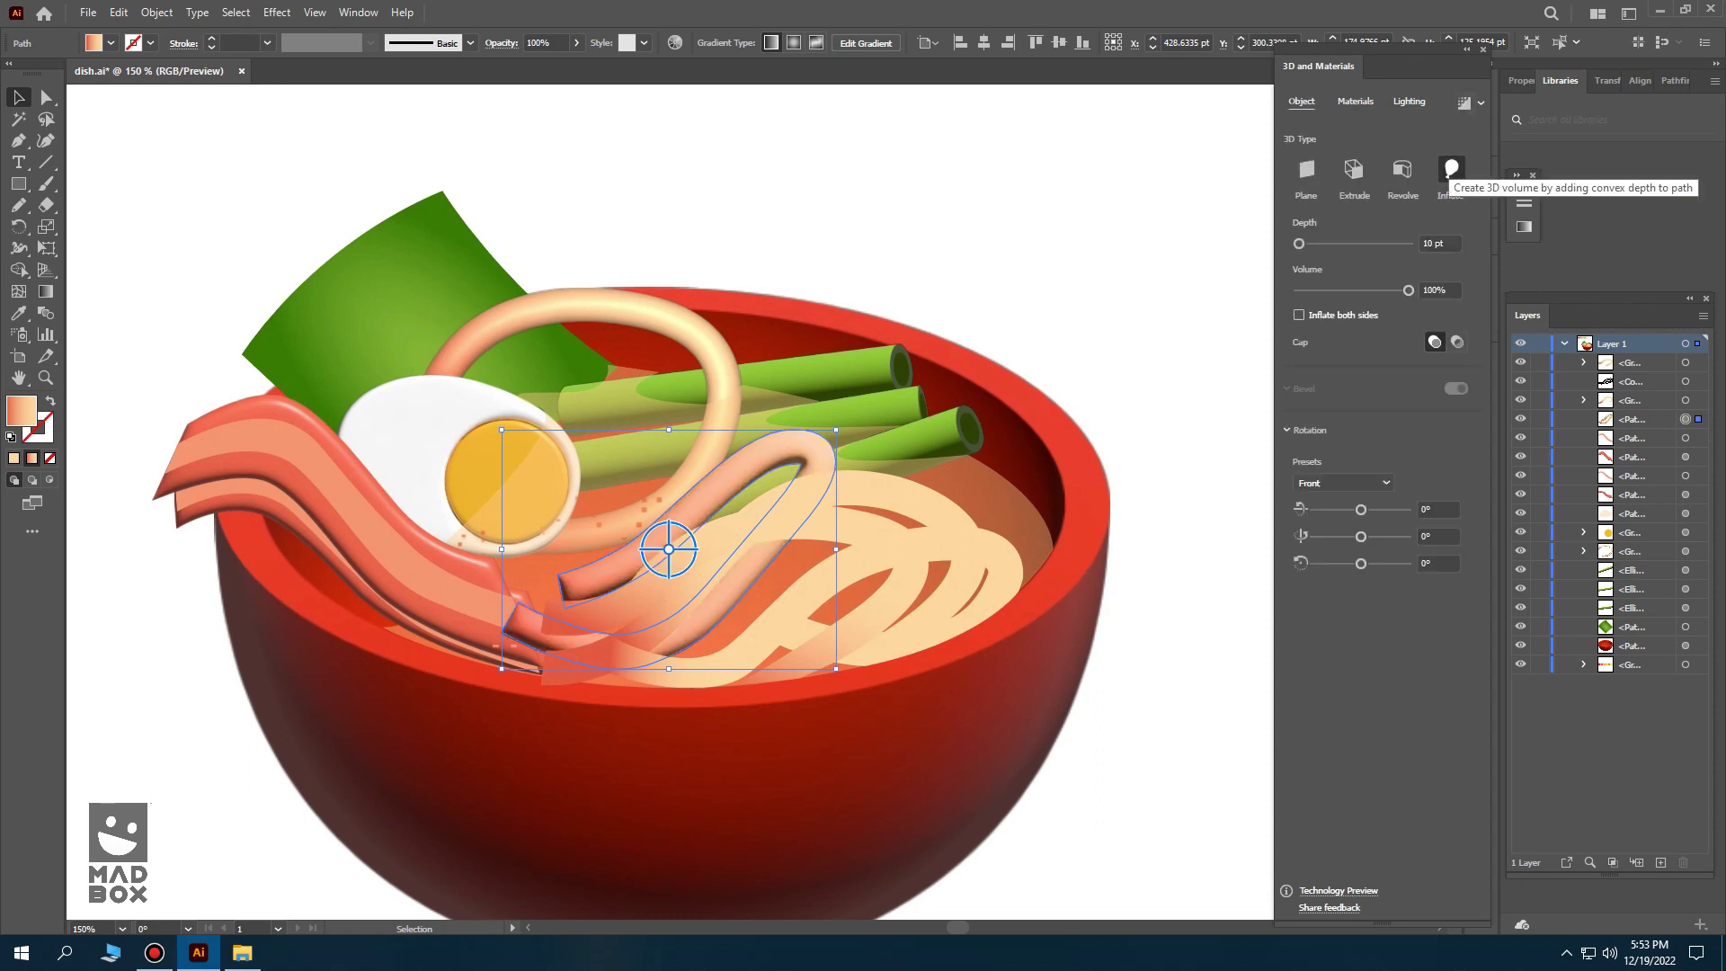
{"action": "left_click", "coordinate": [1355, 100]}
{"action": "left_click", "coordinate": [1409, 100]}
{"action": "left_click_drag", "start_coordinate": [669, 548], "coordinate": [669, 549]}
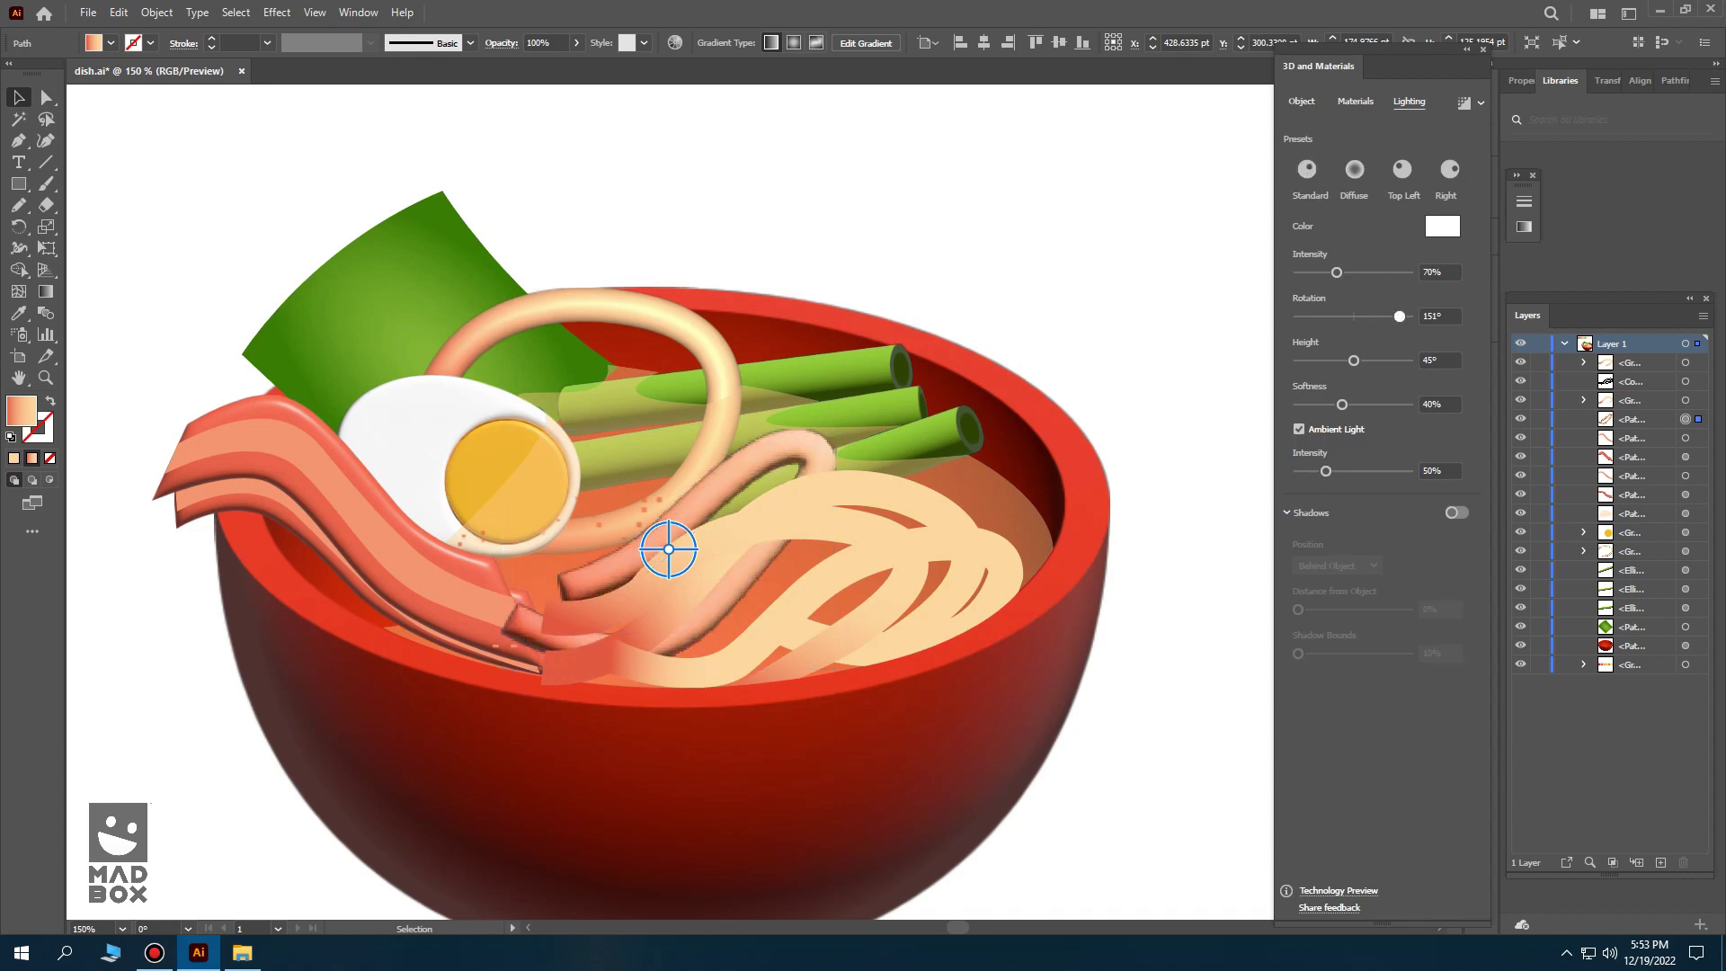
{"action": "left_click", "coordinate": [668, 548]}
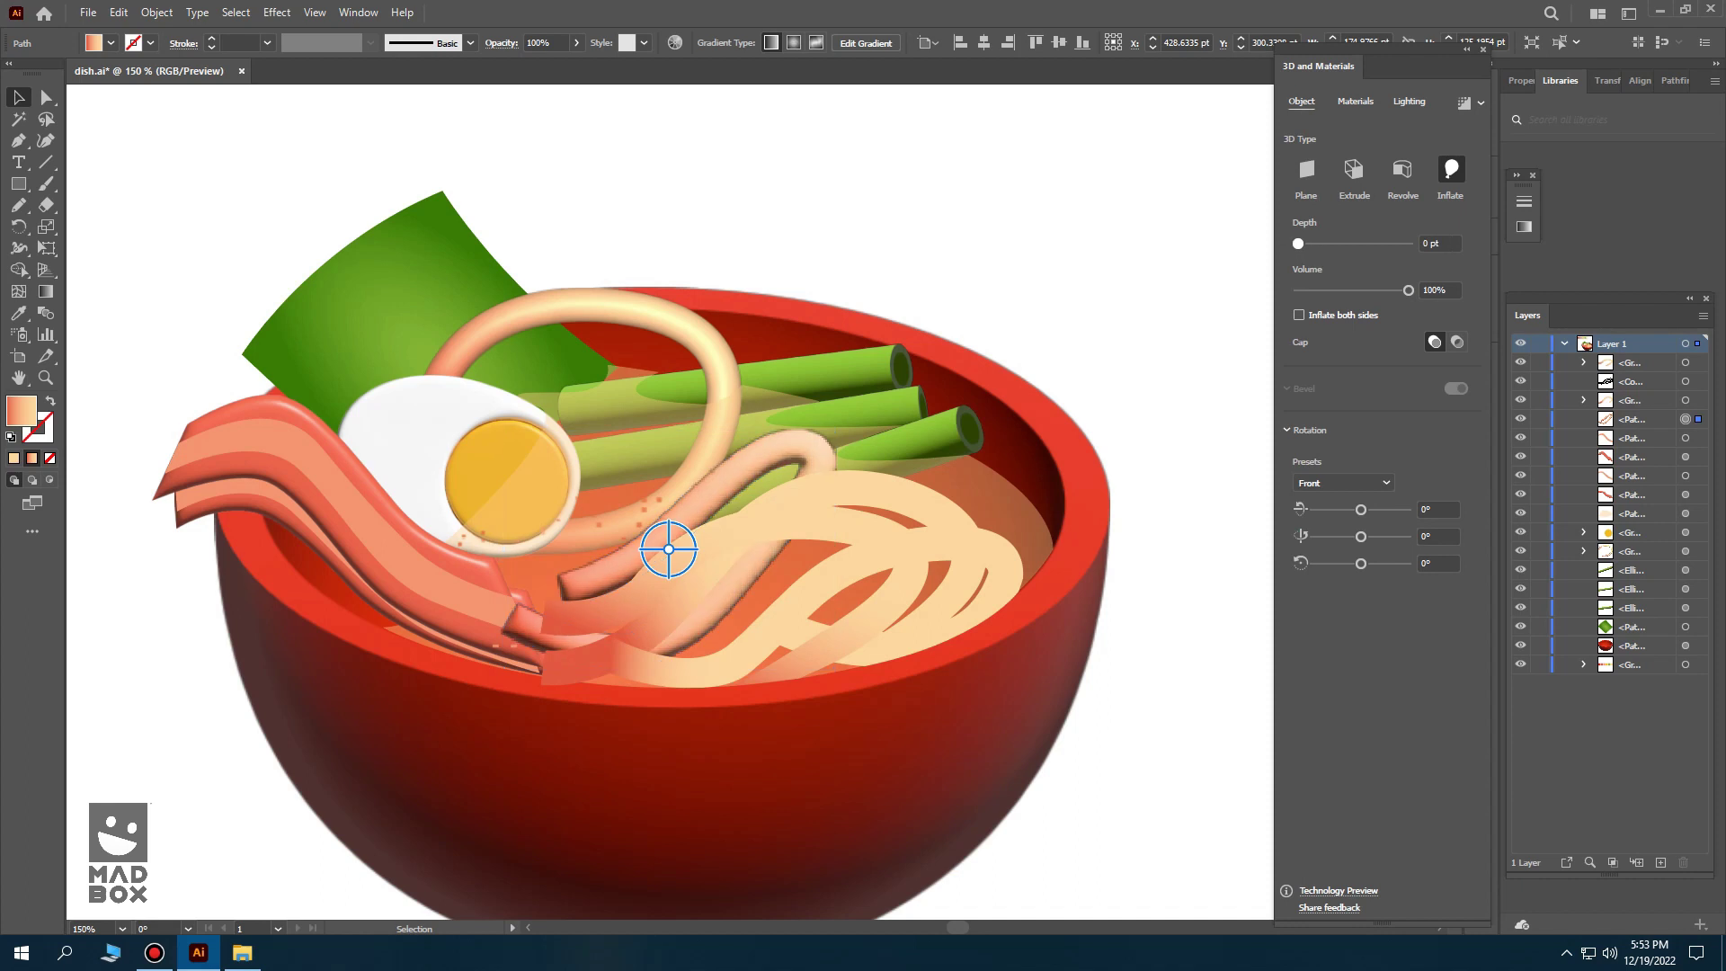
- Give the noodle 0.22 metallic finish and set its gradient midpoint to 13%
{"action": "left_click_drag", "start_coordinate": [1299, 692], "coordinate": [1324, 691]}
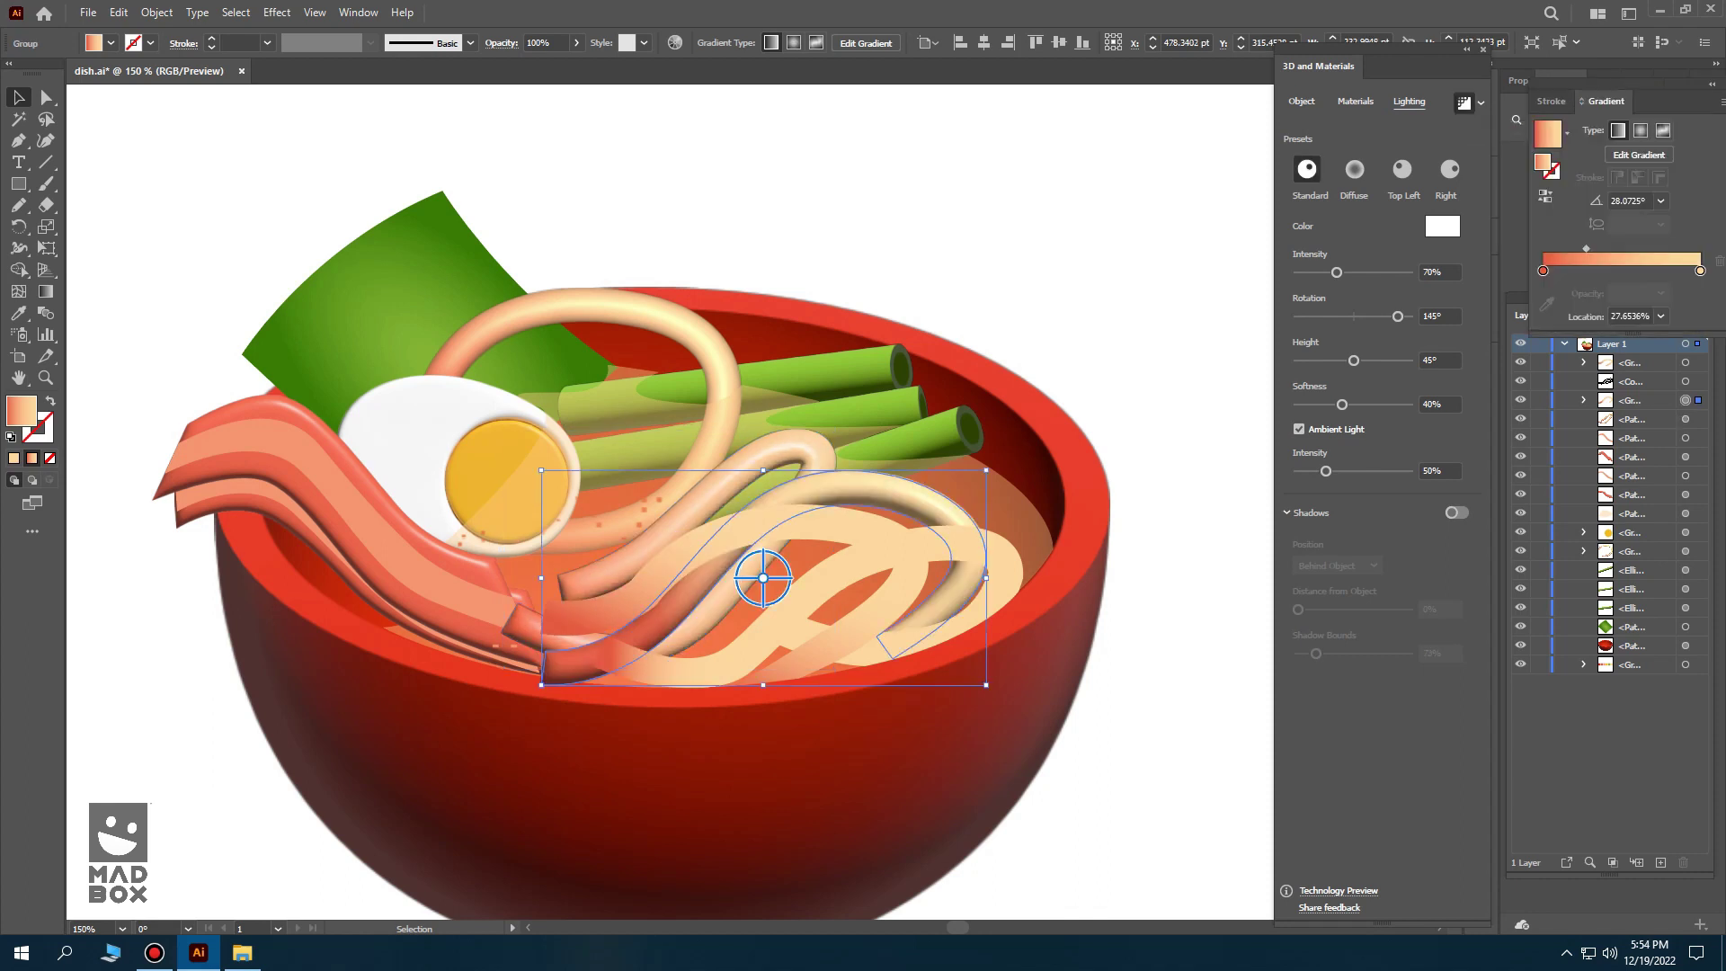
{"action": "type", "text": "13"}
{"action": "key", "text": "Return"}
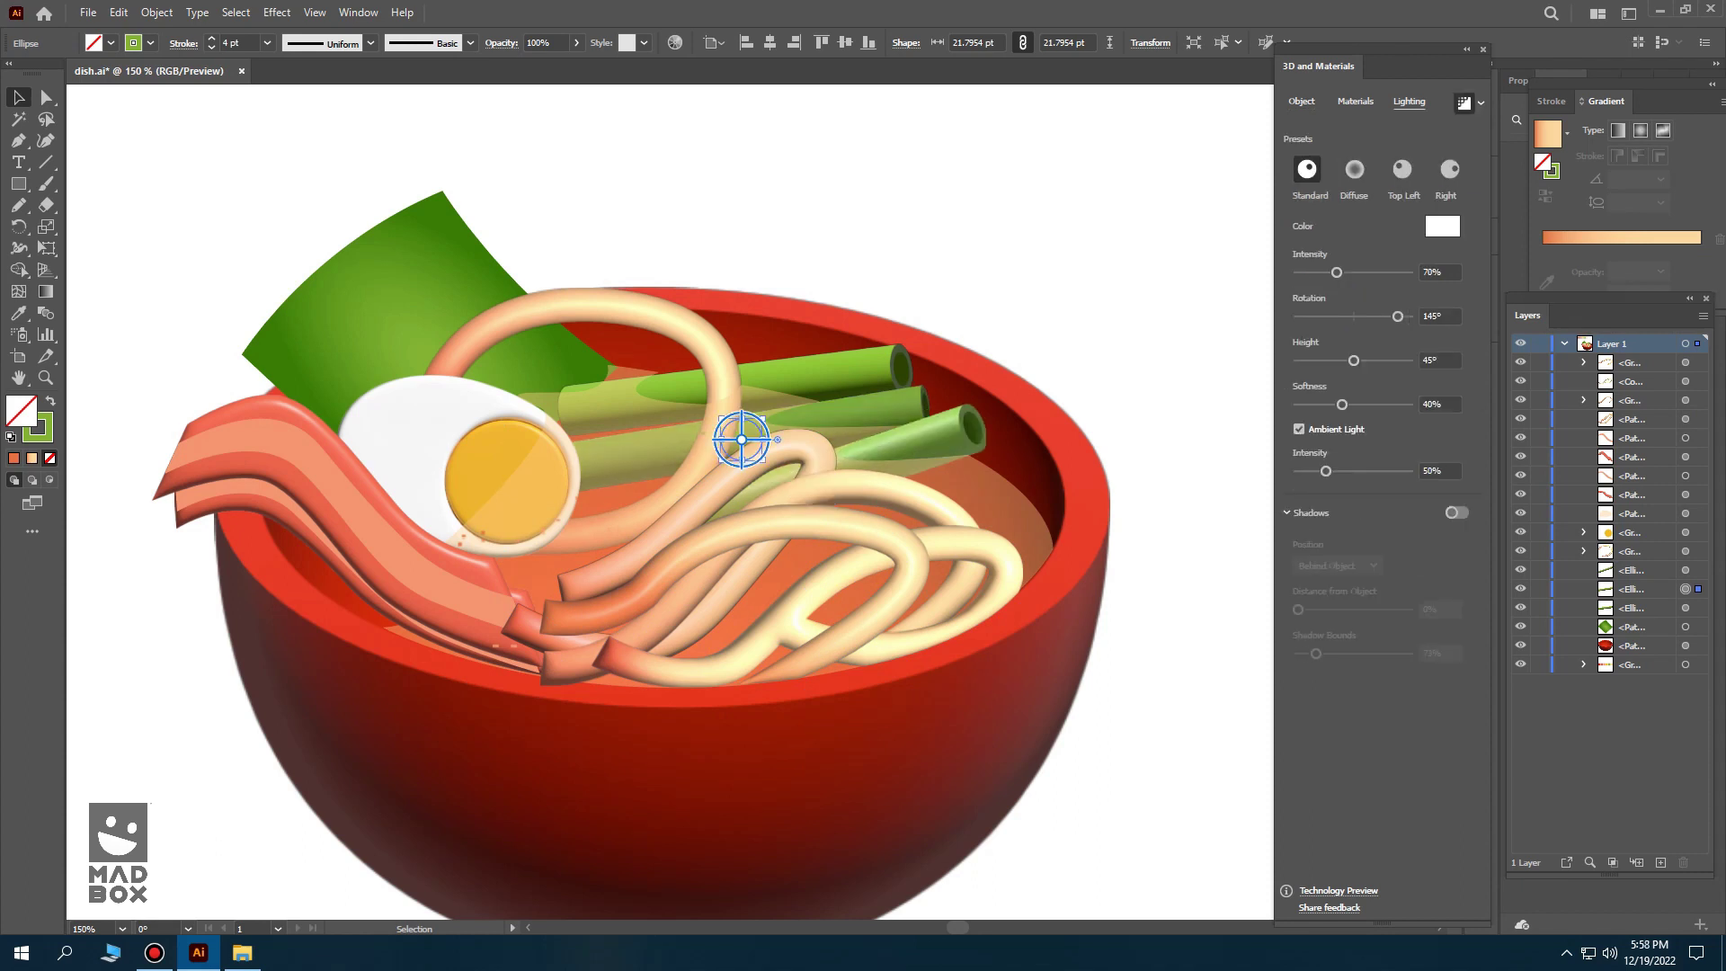
- Save, then lower the green-onion ellipse's light height to 21° and select the next piece
{"action": "key", "text": "ctrl+s"}
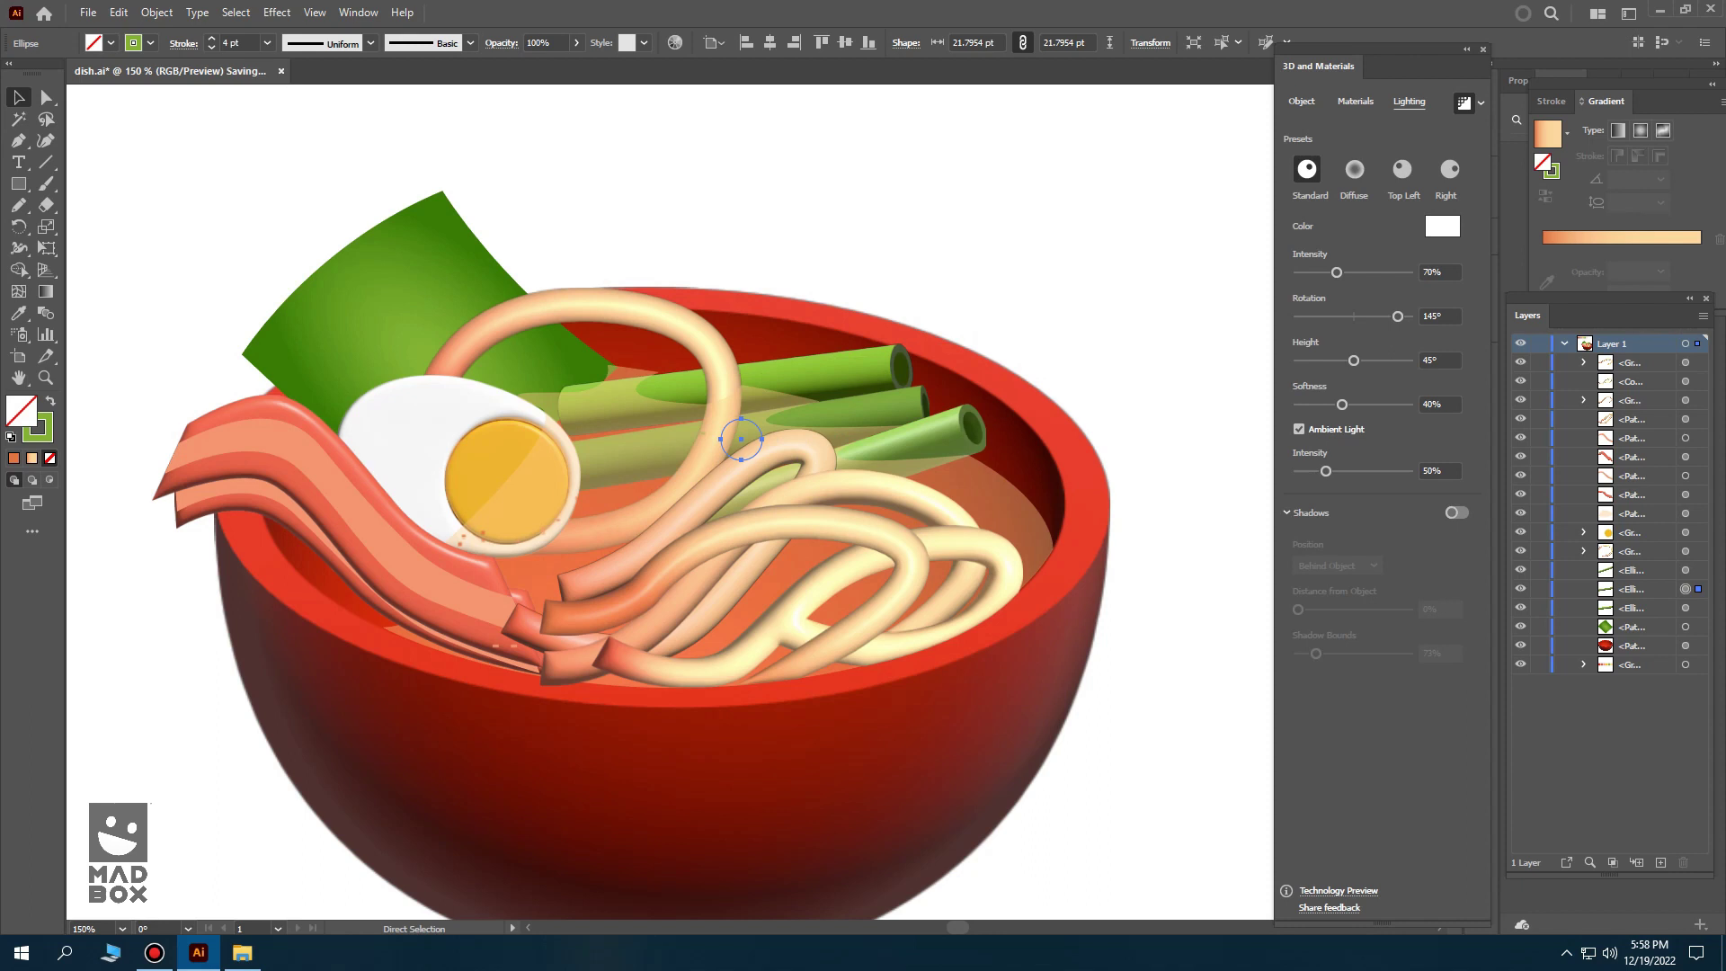
{"action": "key", "text": "ctrl+shift+a"}
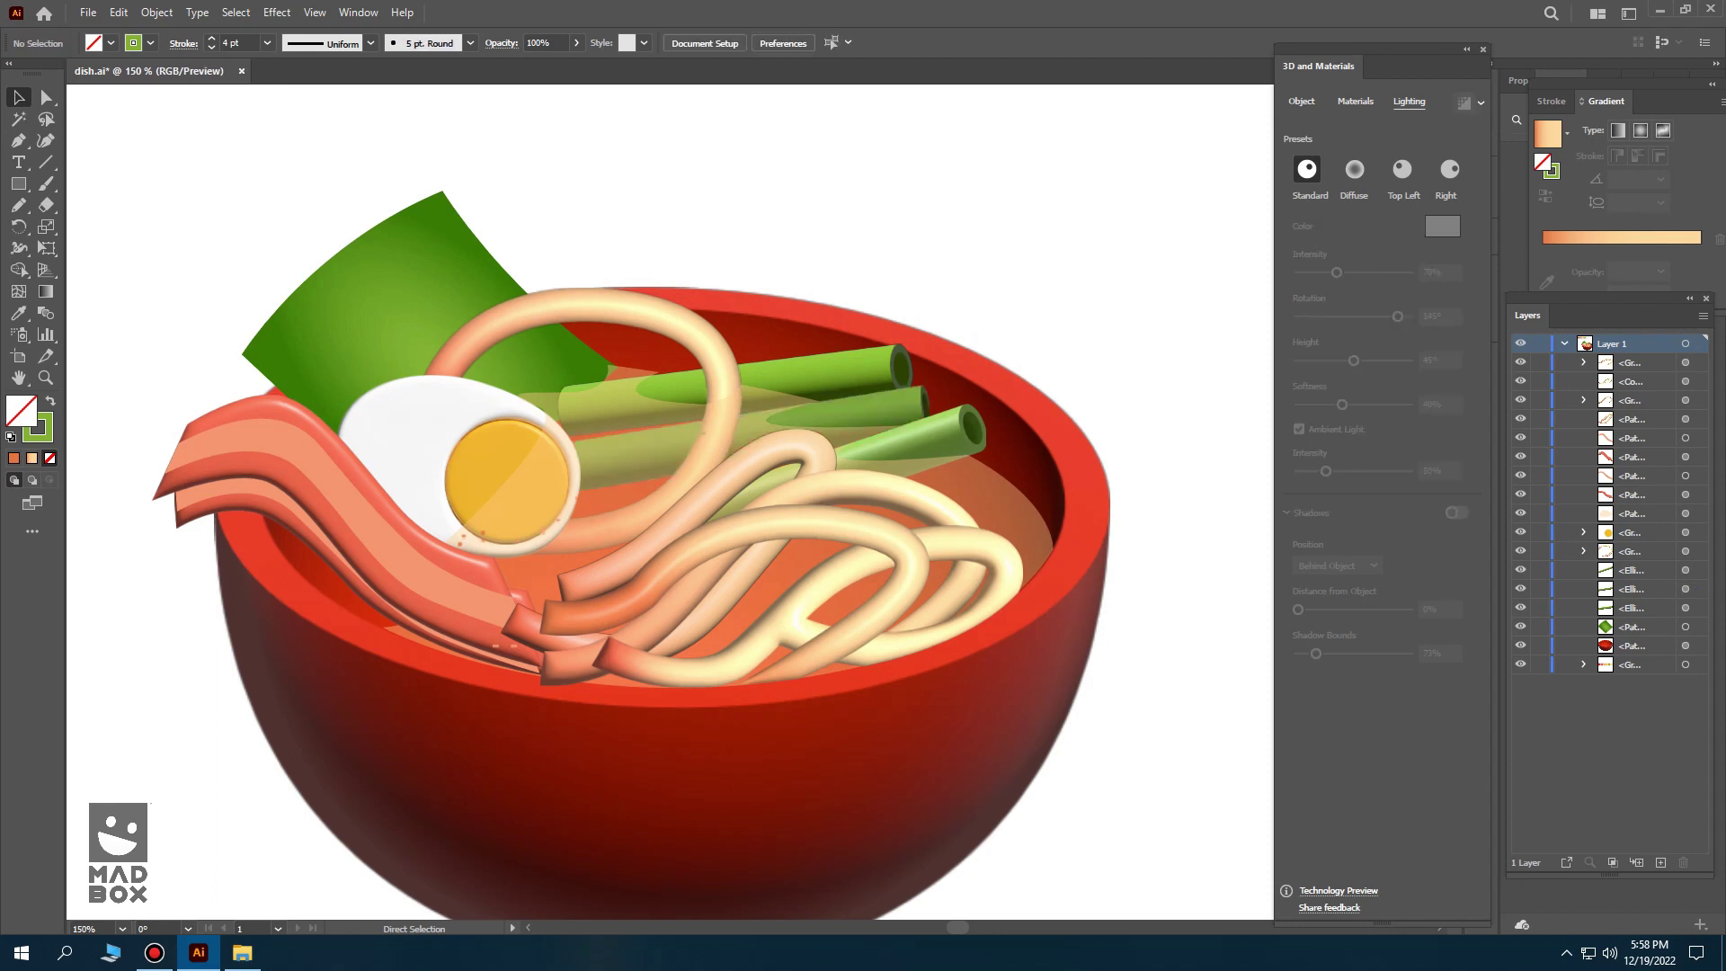
{"action": "left_click", "coordinate": [741, 440]}
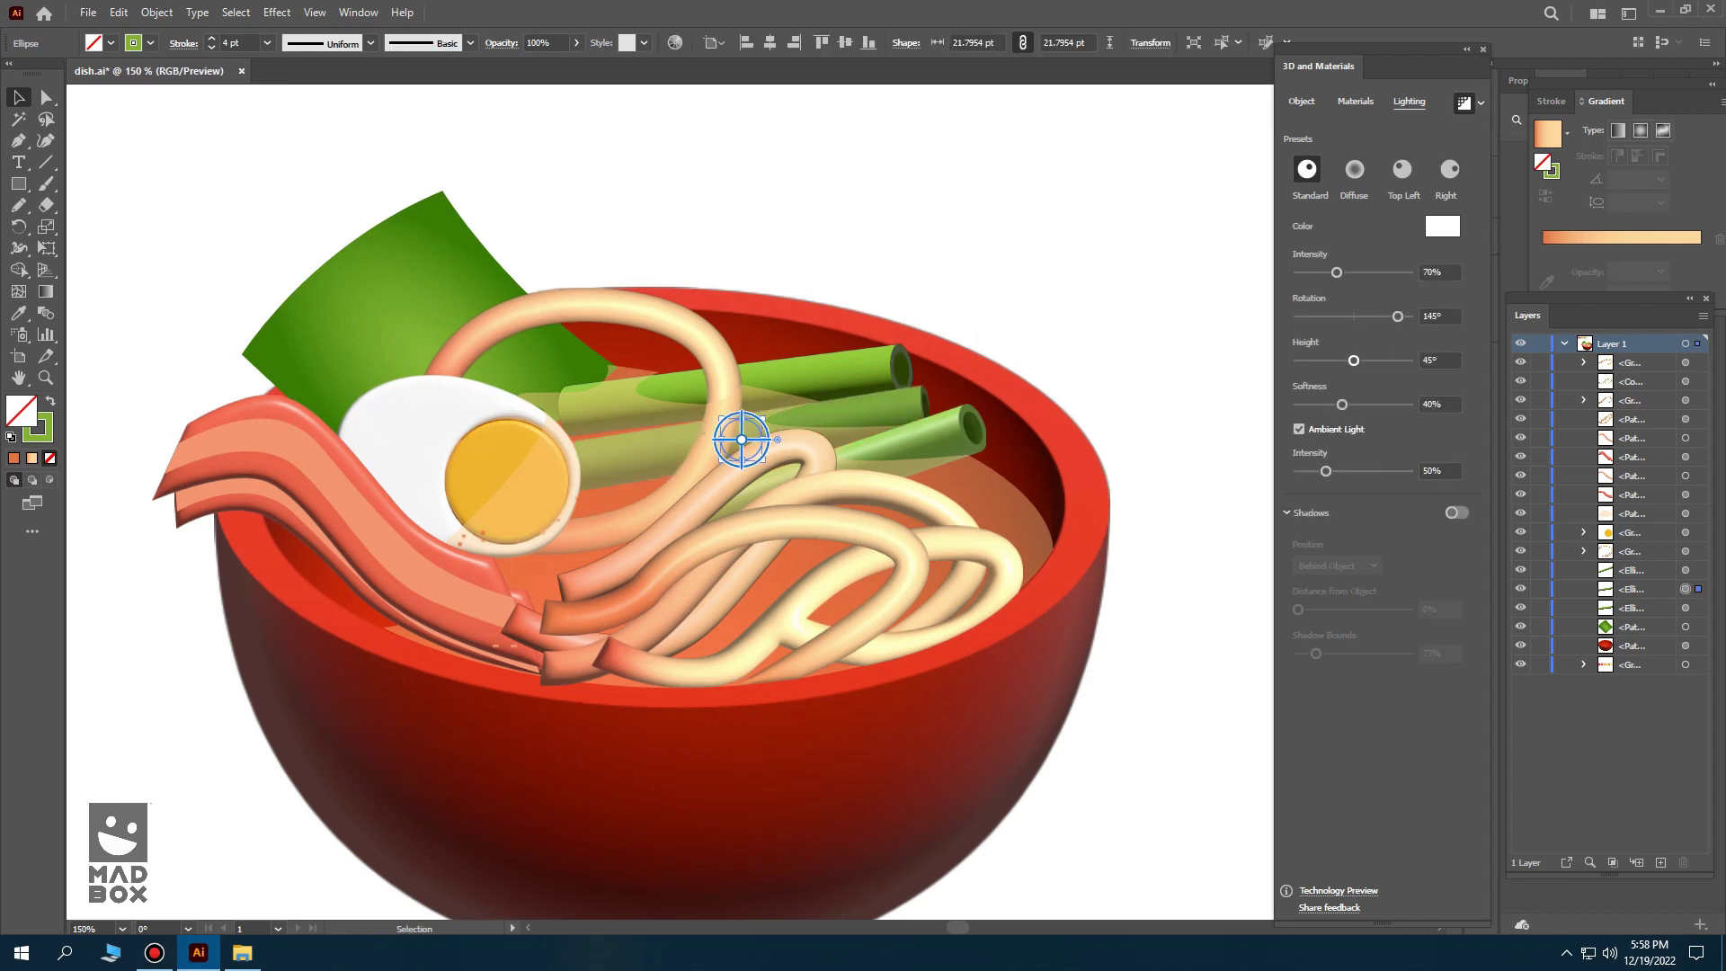
{"action": "left_click_drag", "start_coordinate": [1354, 360], "coordinate": [1324, 361]}
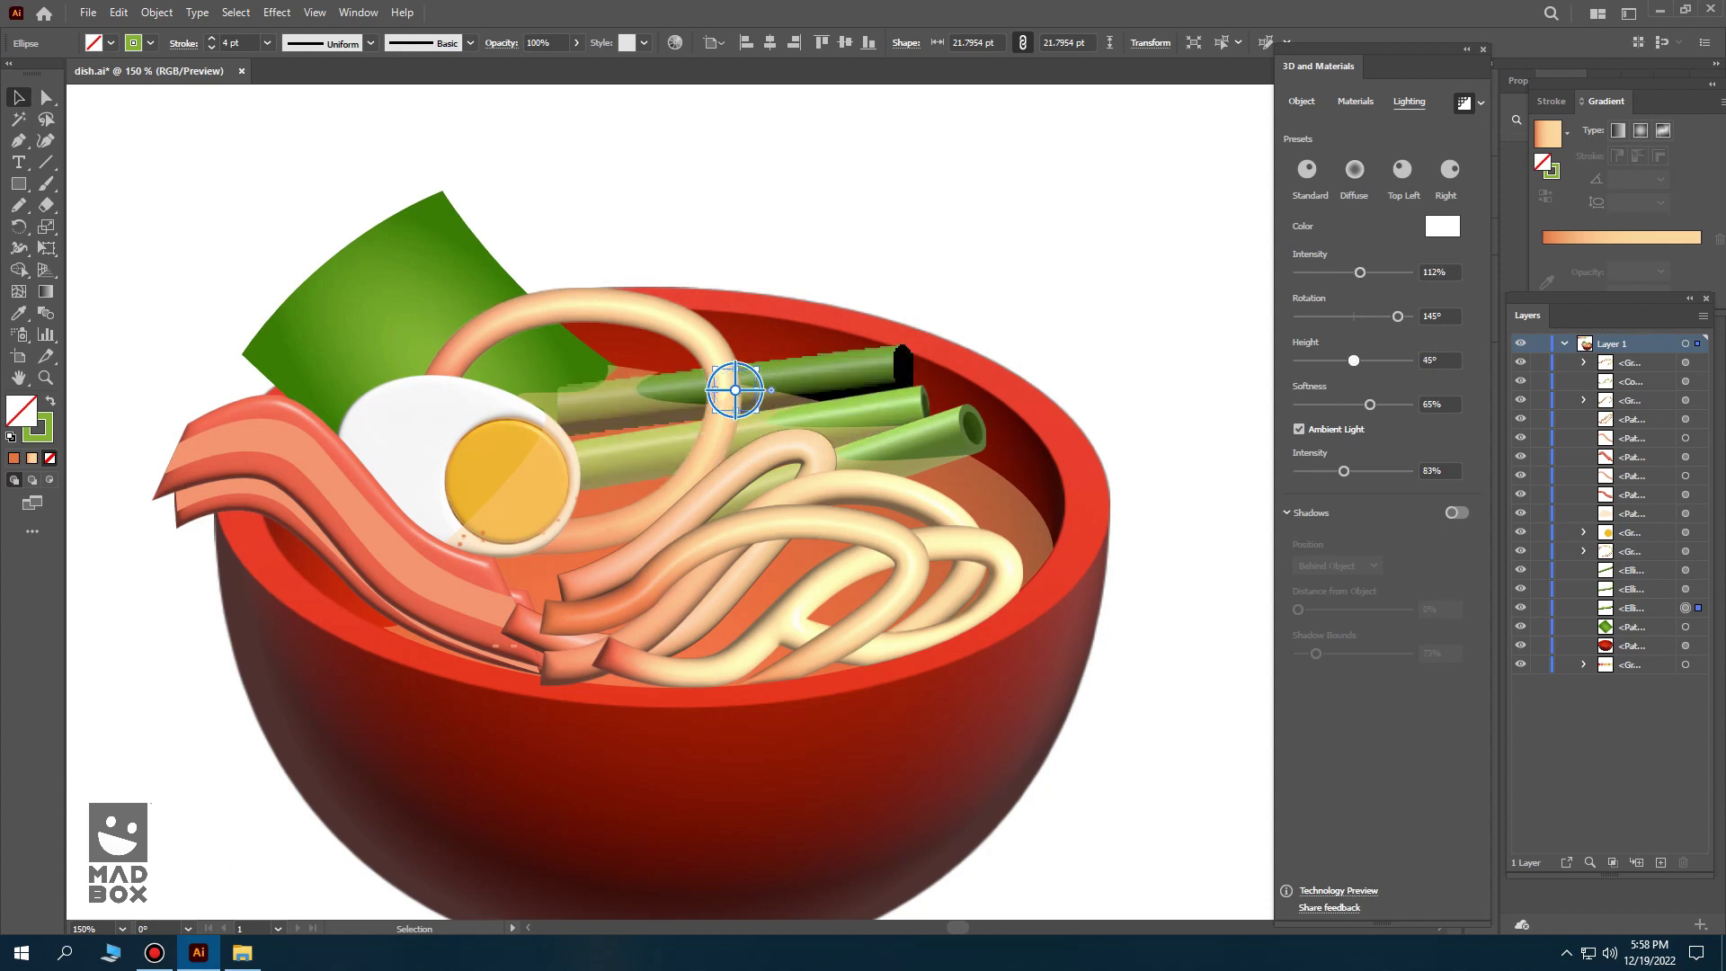
{"action": "left_click", "coordinate": [714, 517]}
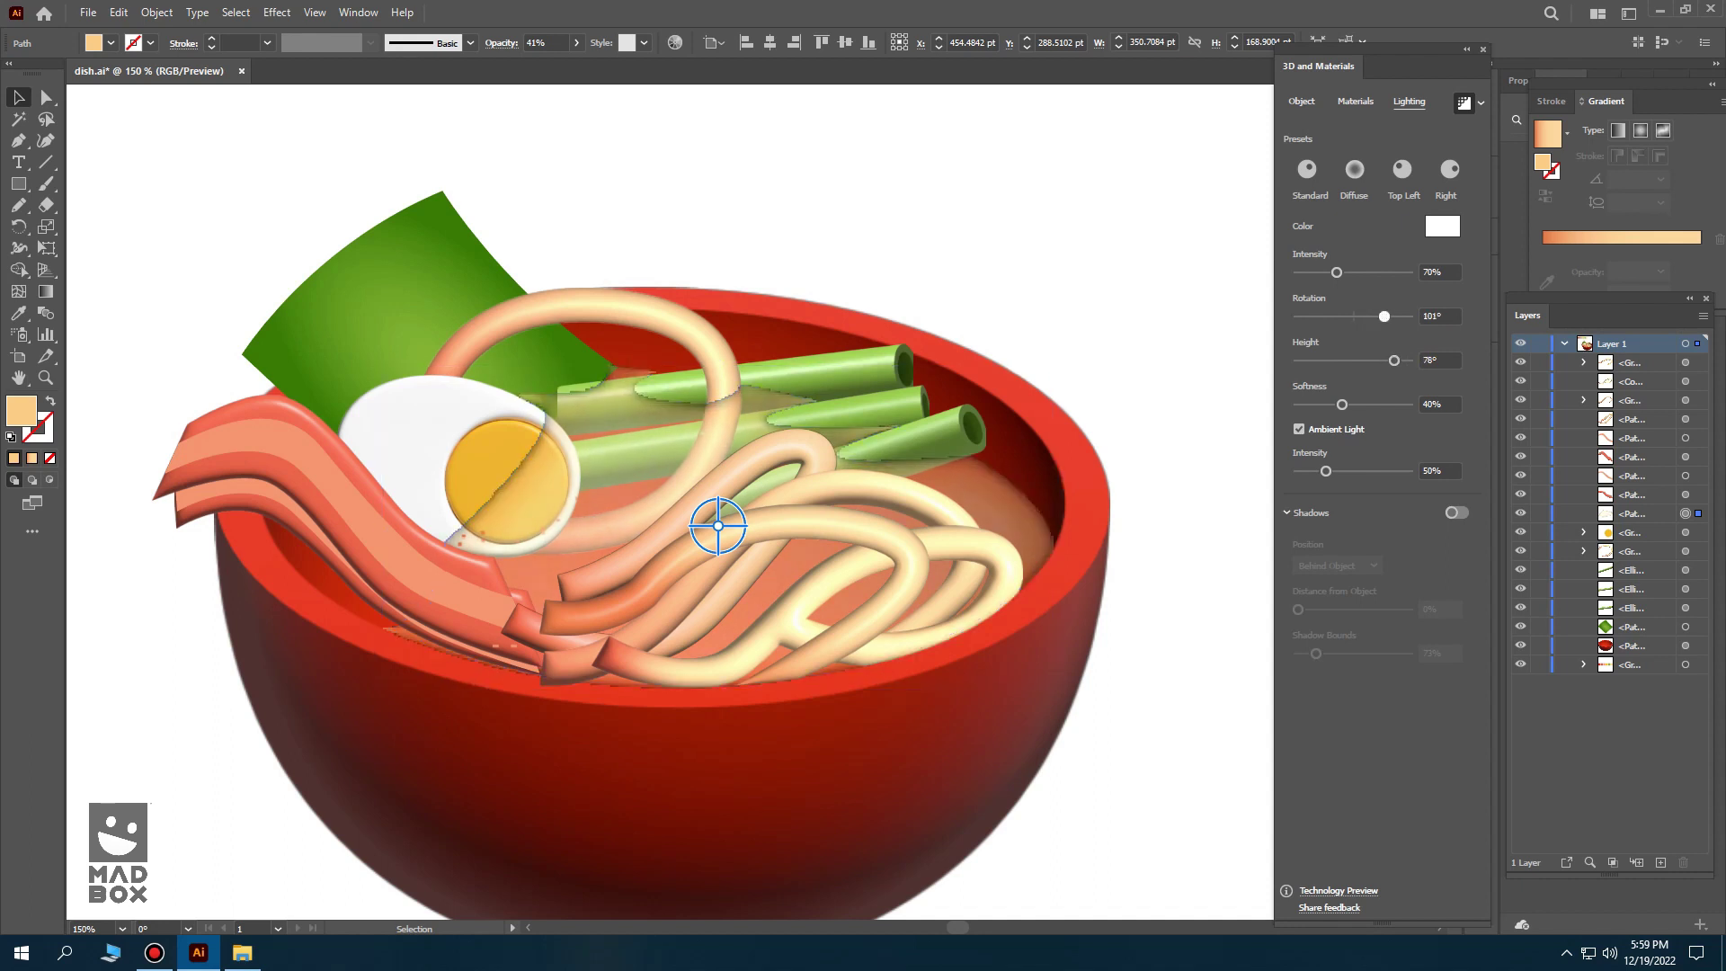
- Make the broth less transparent and begin a curved Pen shape over the noodles
{"action": "left_click", "coordinate": [576, 43]}
{"action": "left_click_drag", "start_coordinate": [534, 65], "coordinate": [566, 65]}
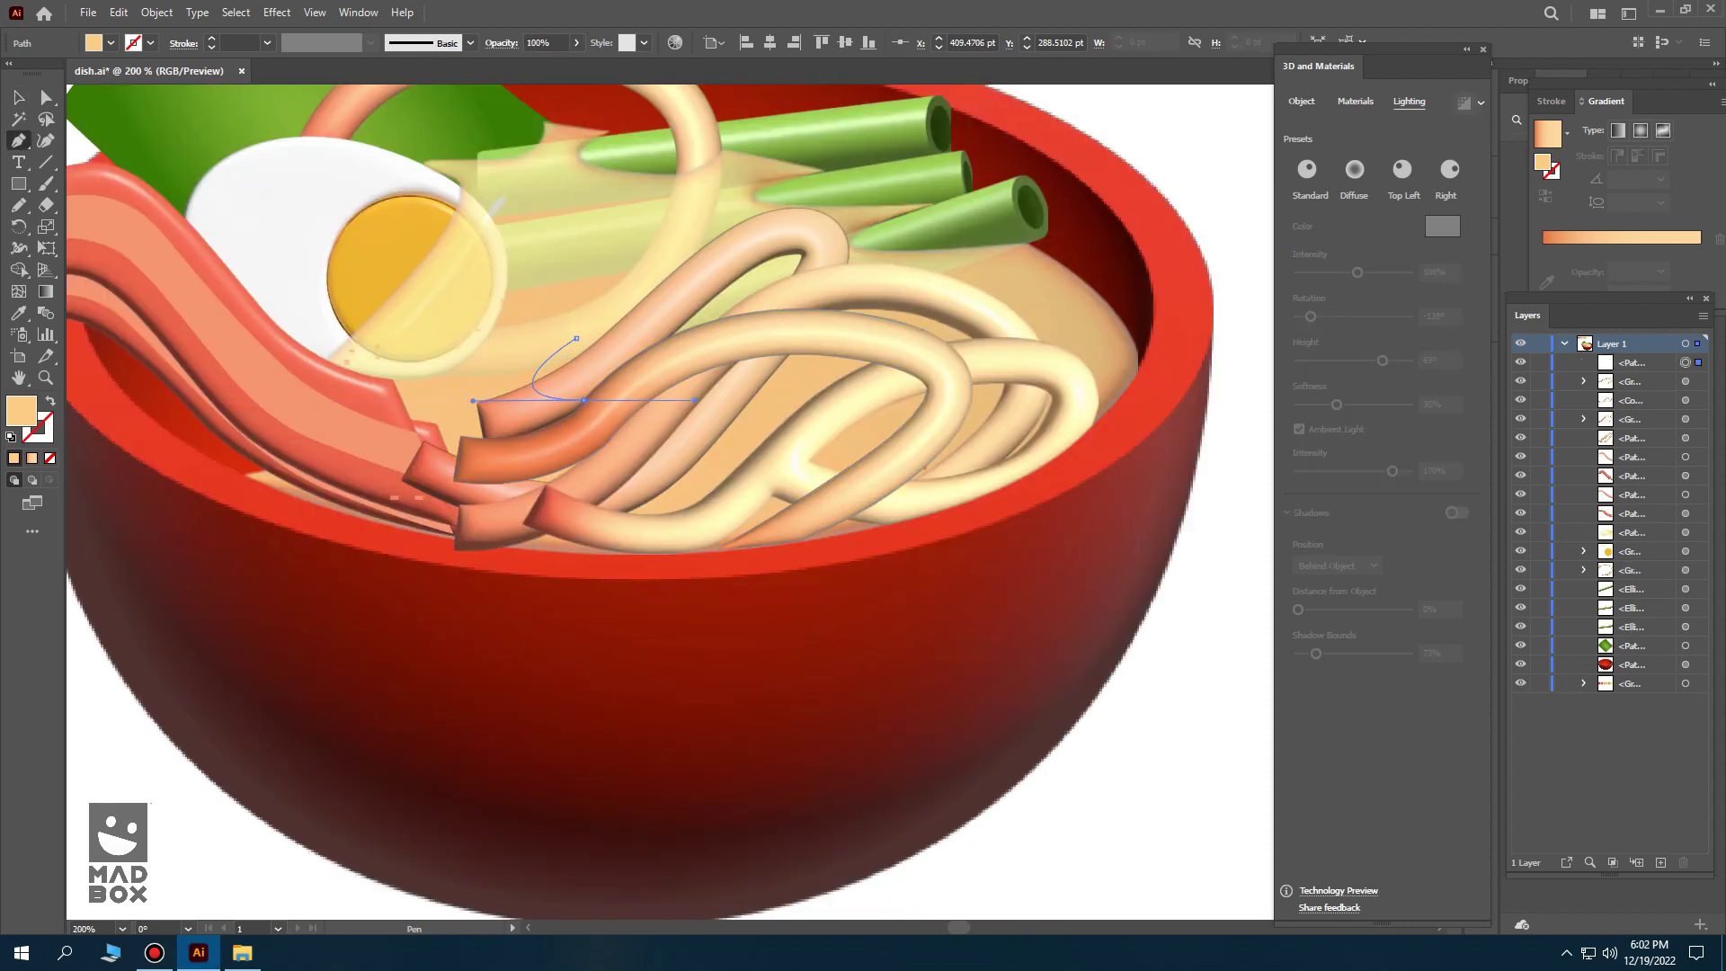
{"action": "left_click_drag", "start_coordinate": [473, 400], "coordinate": [471, 412]}
{"action": "left_click_drag", "start_coordinate": [568, 467], "coordinate": [695, 455]}
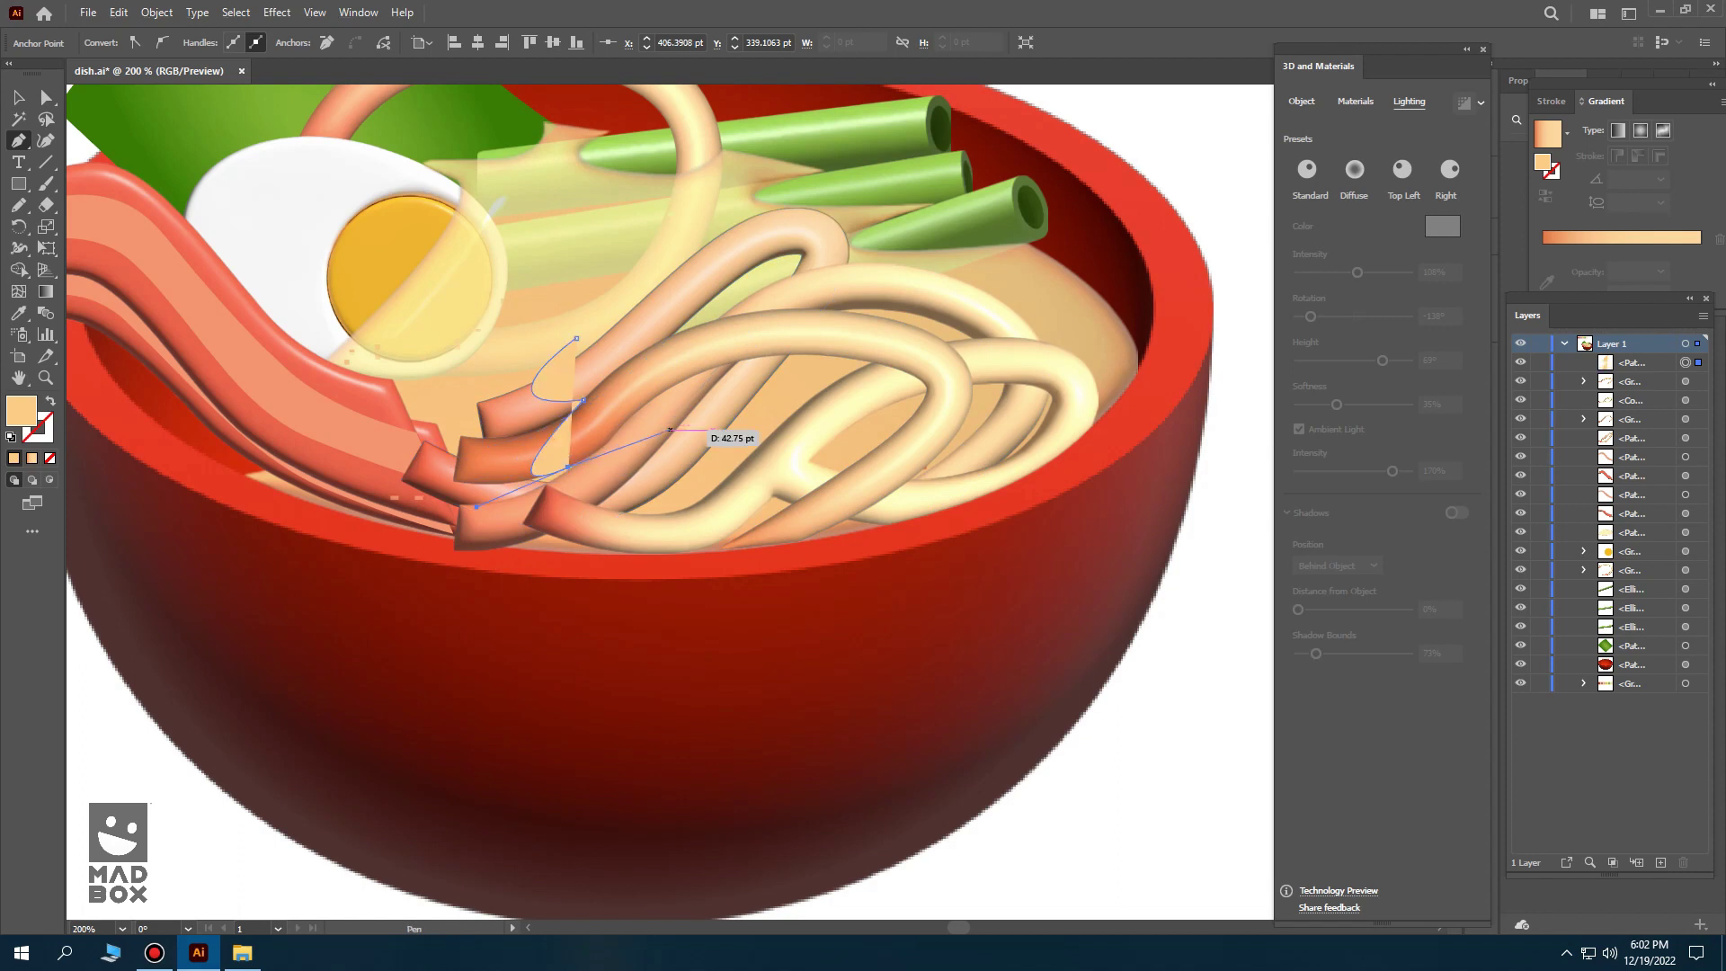
{"action": "mouse_move", "coordinate": [675, 430]}
{"action": "left_mouse_down"}
{"action": "mouse_move", "coordinate": [751, 348]}
{"action": "mouse_move", "coordinate": [742, 423]}
{"action": "left_mouse_up"}
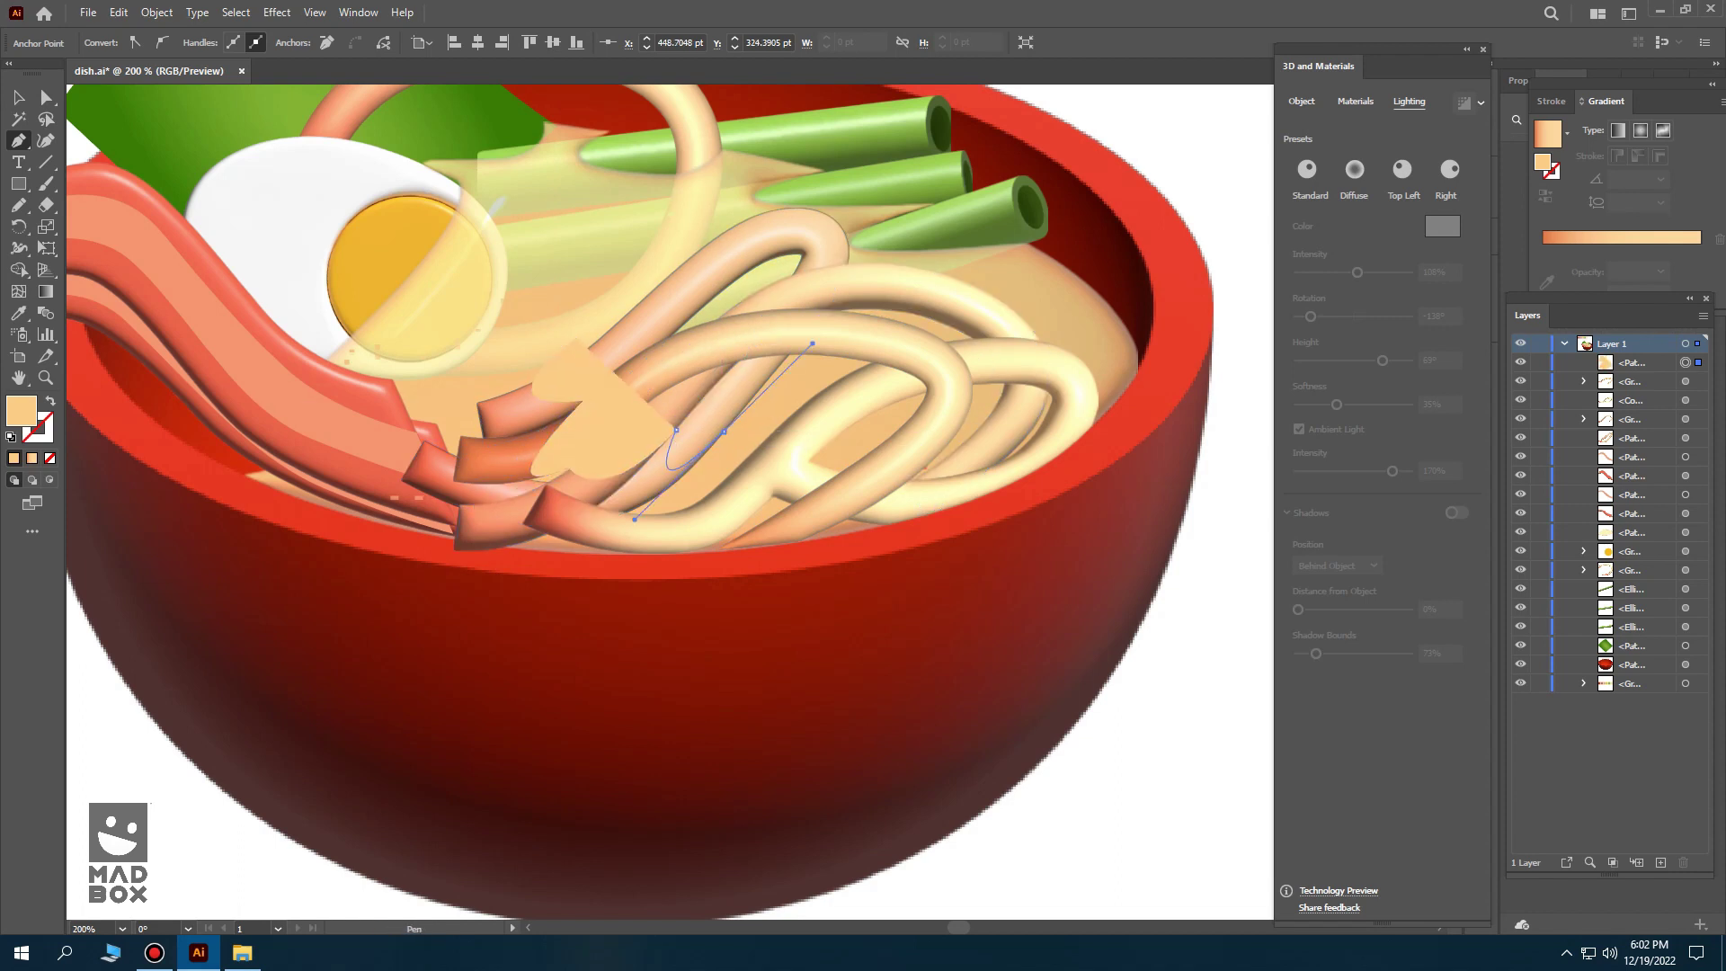
{"action": "left_click_drag", "start_coordinate": [741, 423], "coordinate": [917, 503]}
{"action": "left_click", "coordinate": [630, 479]}
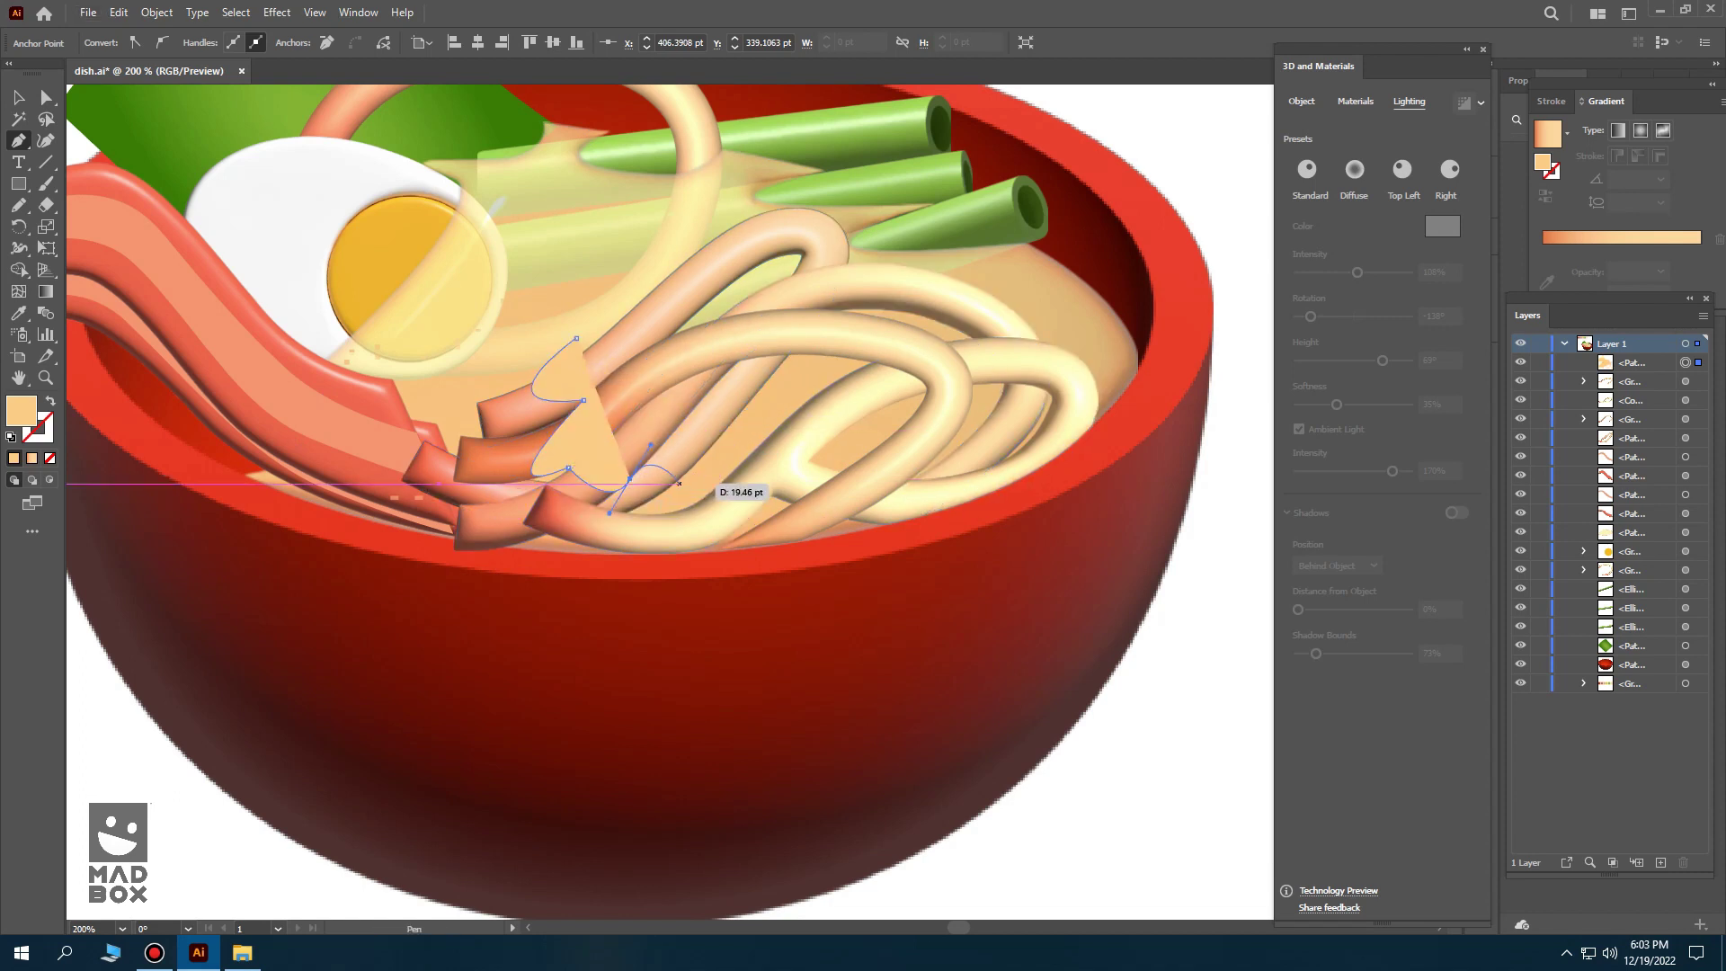
{"action": "left_click_drag", "start_coordinate": [685, 472], "coordinate": [717, 431]}
{"action": "left_click_drag", "start_coordinate": [721, 535], "coordinate": [827, 492]}
- Finish the new shape's outline along the bowl rim and noodle ends, closing it
{"action": "left_click", "coordinate": [721, 537]}
{"action": "left_click_drag", "start_coordinate": [537, 550], "coordinate": [399, 538]}
{"action": "left_click", "coordinate": [446, 580]}
{"action": "left_click", "coordinate": [381, 558]}
{"action": "left_click", "coordinate": [381, 483]}
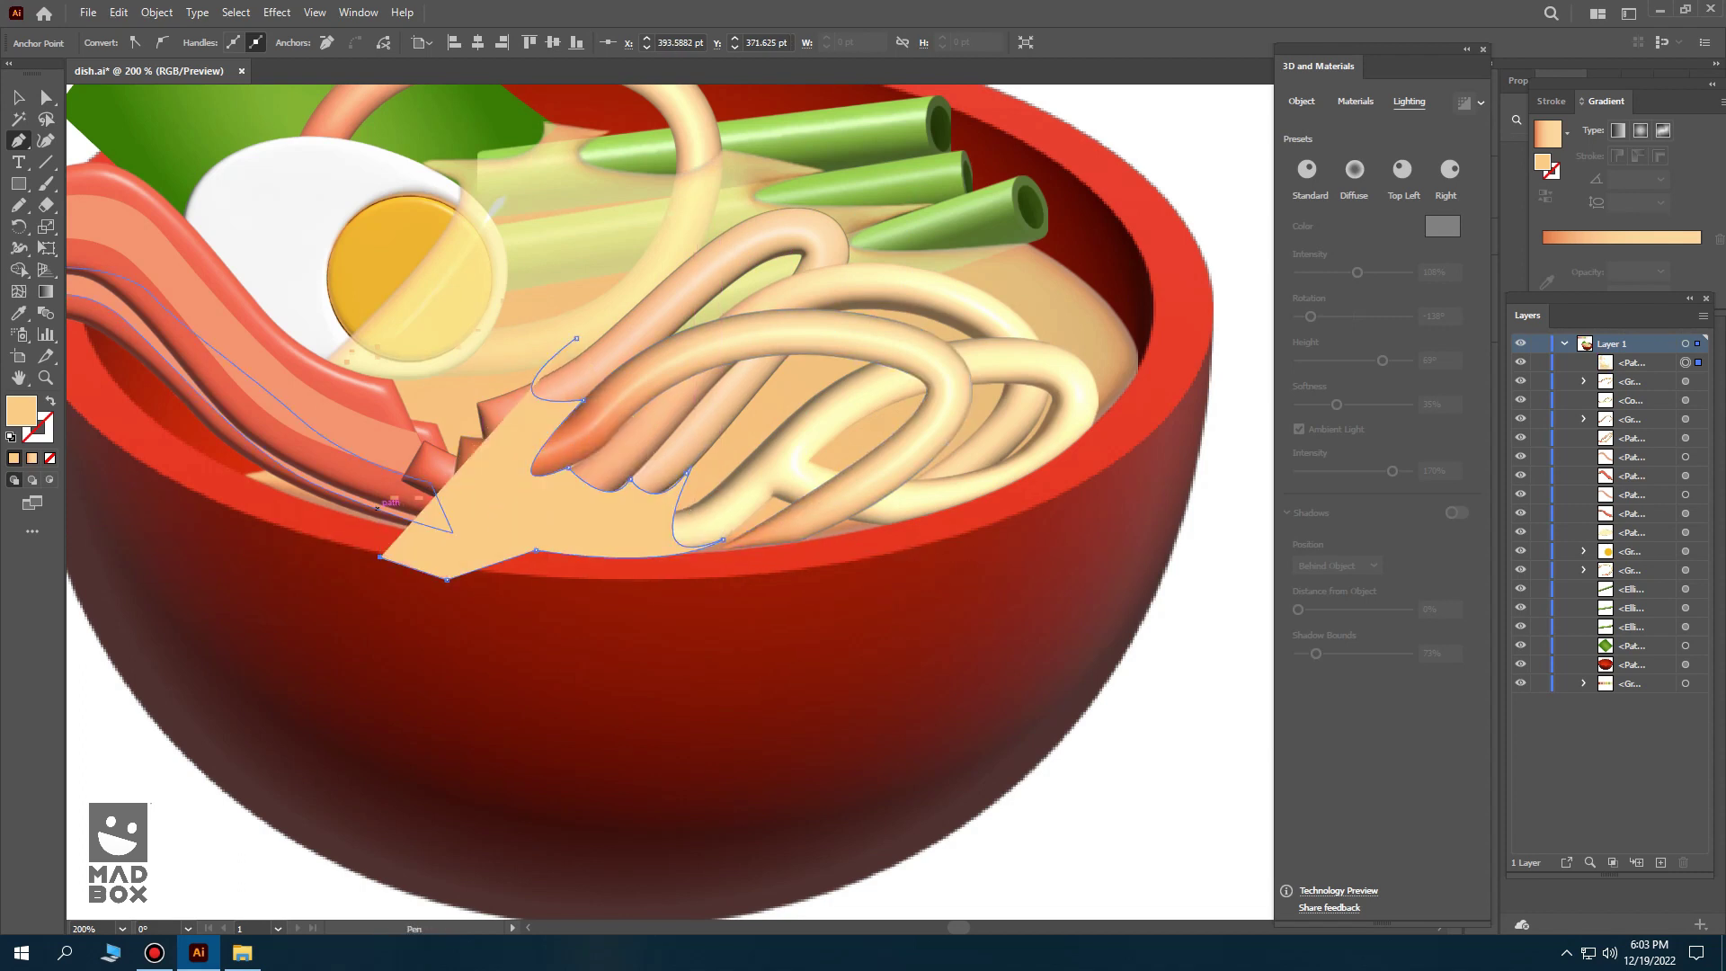
{"action": "left_click", "coordinate": [410, 413]}
{"action": "left_click", "coordinate": [438, 386]}
{"action": "left_click", "coordinate": [576, 338]}
- Select the broth with the drawn shape, try grouping them, undo, and save
{"action": "key", "text": "ctrl+["}
{"action": "key", "text": "v"}
{"action": "left_click", "coordinate": [692, 338]}
{"action": "left_click", "coordinate": [504, 395], "text": "shift"}
{"action": "right_click", "coordinate": [498, 389]}
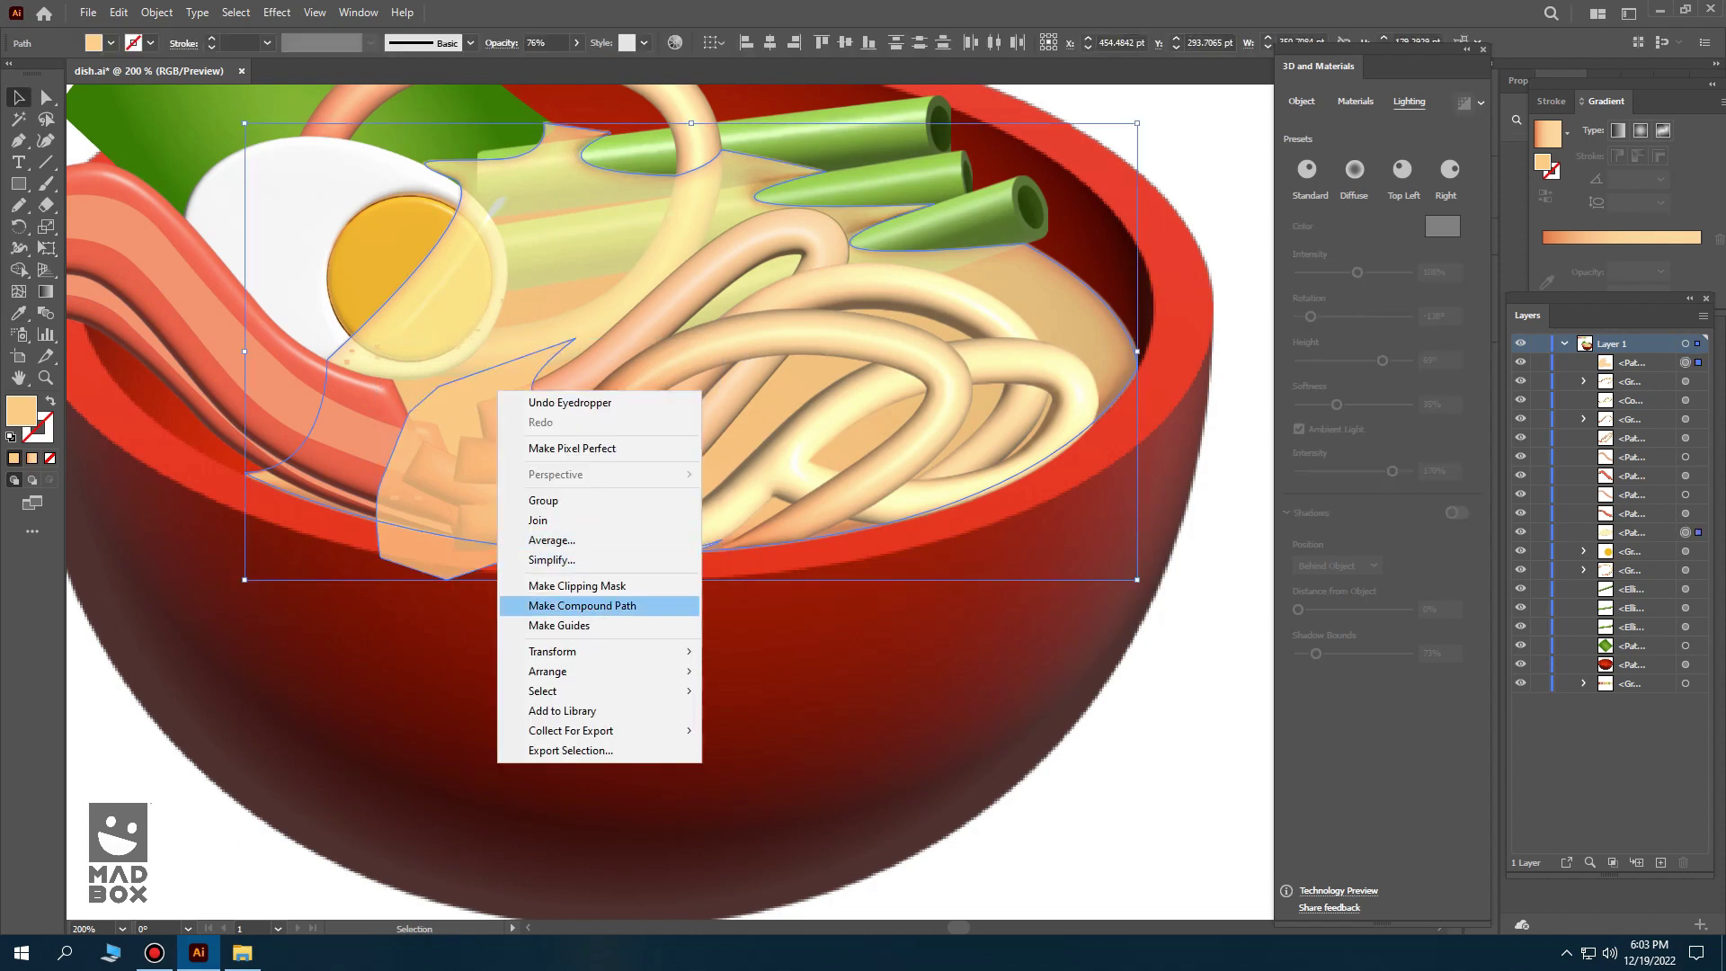
{"action": "left_click", "coordinate": [539, 501]}
{"action": "key", "text": "ctrl+z"}
{"action": "key", "text": "ctrl+shift+a"}
{"action": "key", "text": "ctrl+s"}
- Light the new broth shape and Shape Builder-delete the part below the bowl rim
{"action": "left_click", "coordinate": [575, 404]}
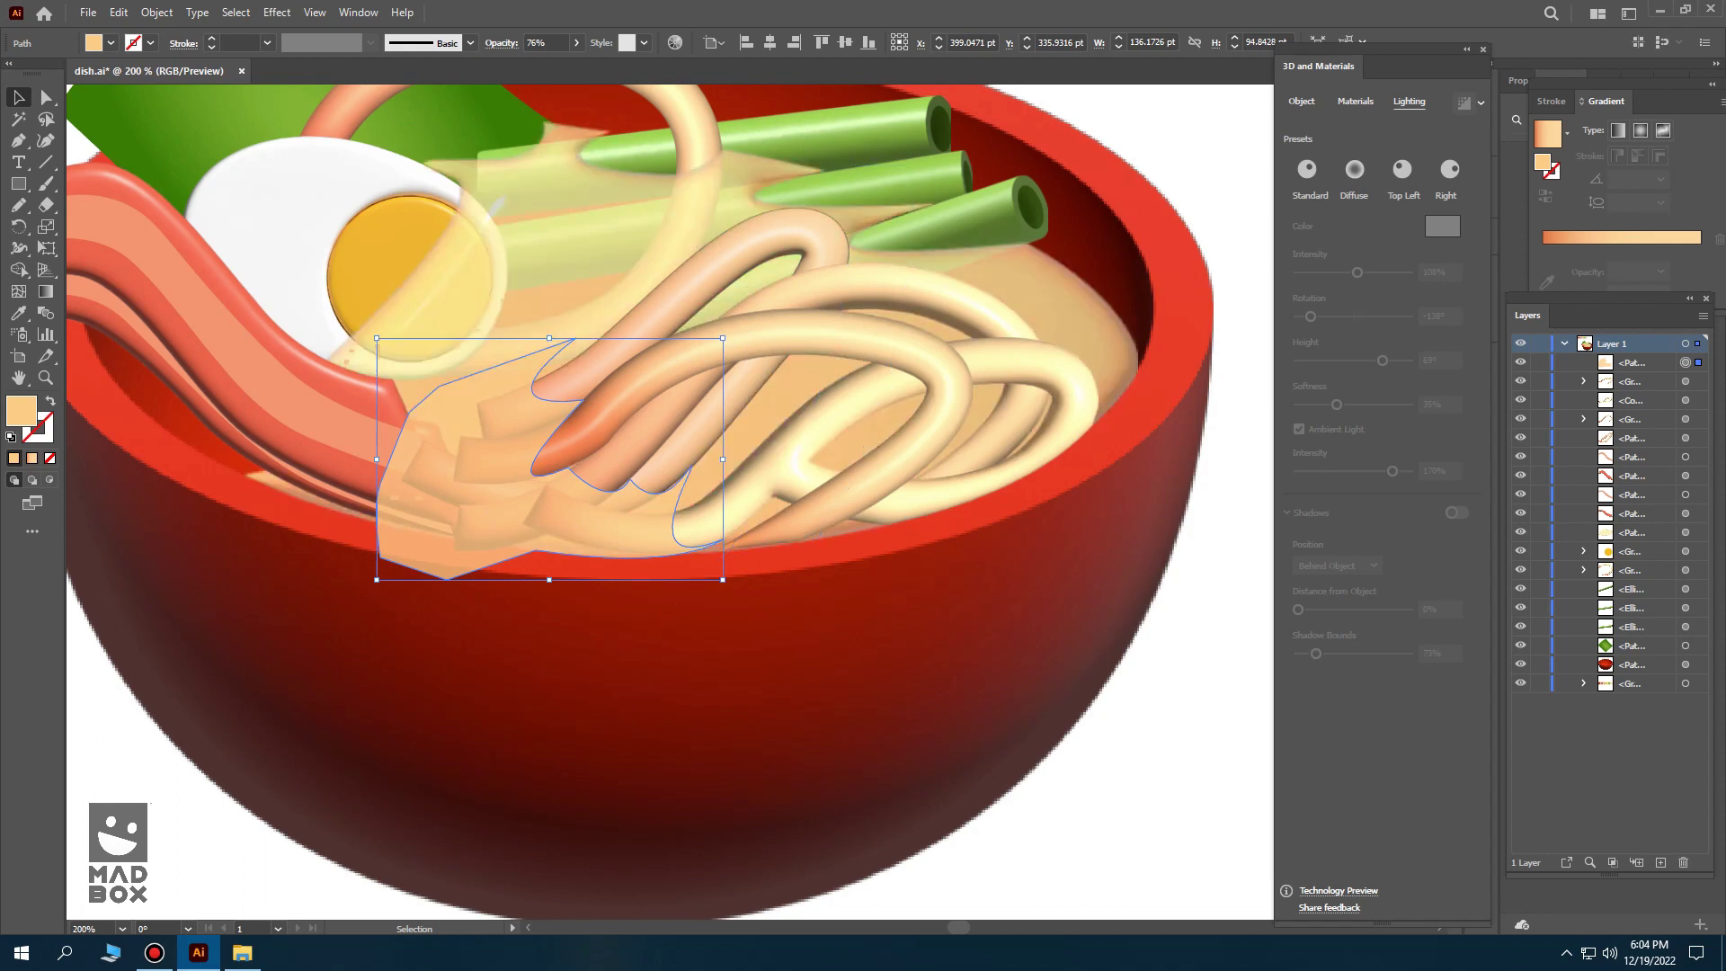
{"action": "left_click", "coordinate": [1463, 102]}
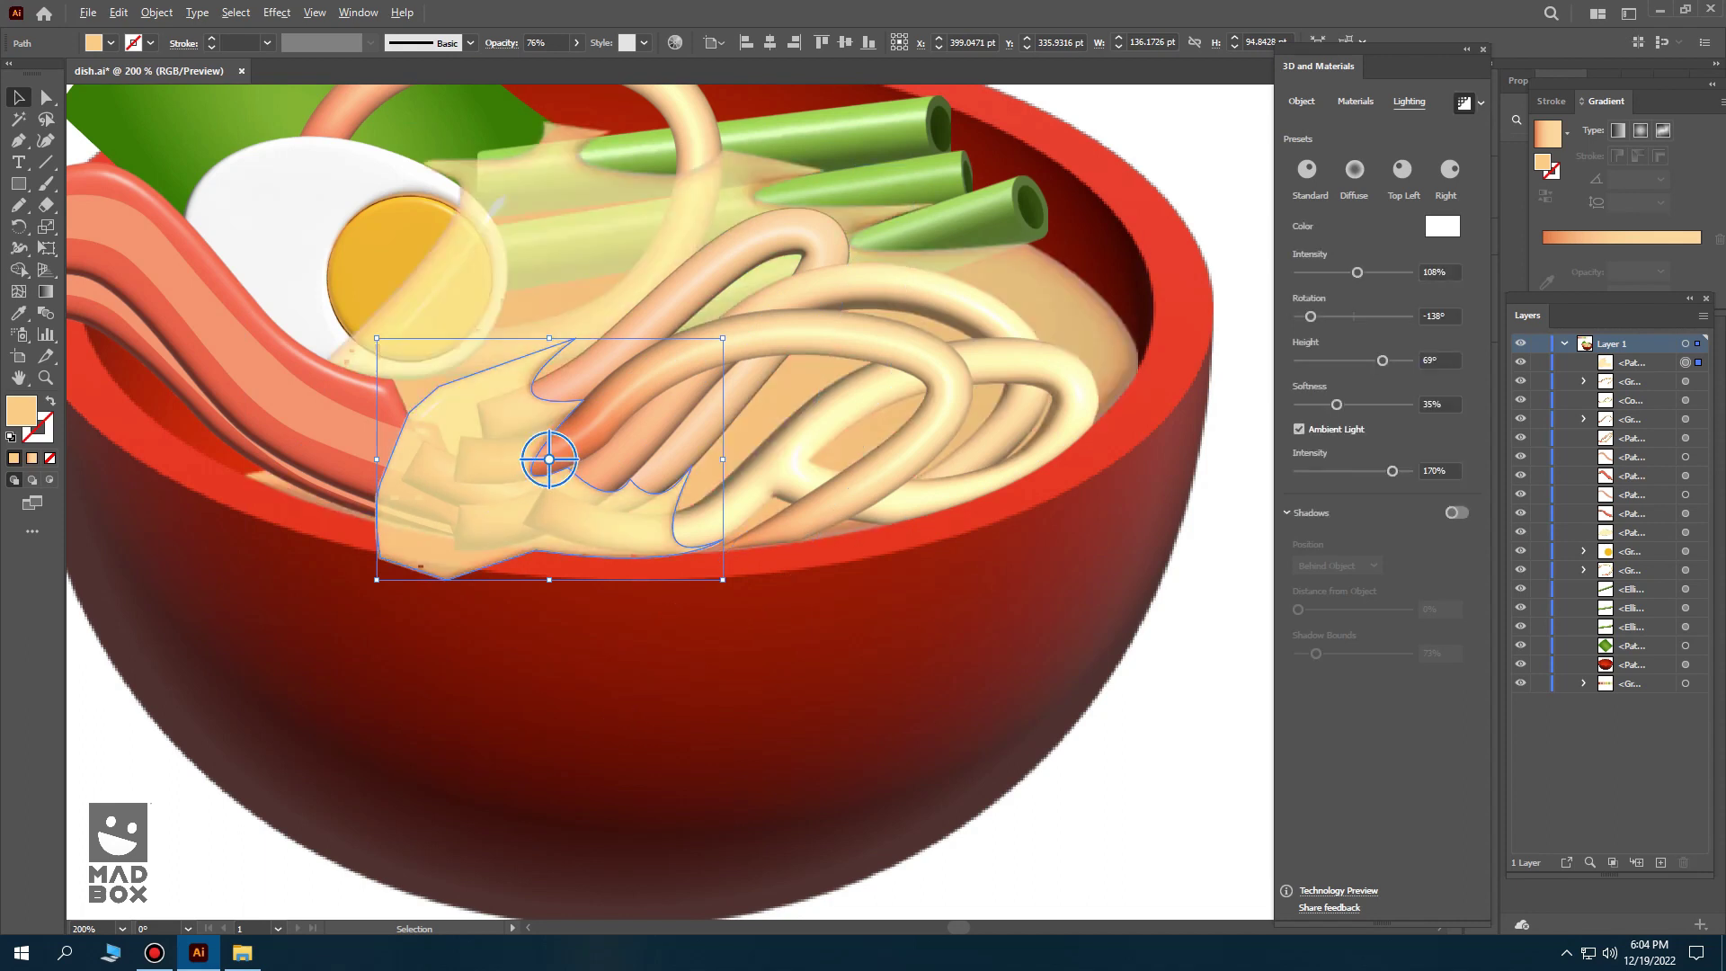
{"action": "scroll", "coordinate": [405, 504], "scroll_direction": "up", "scroll_amount": 2}
{"action": "left_click", "coordinate": [449, 450], "text": "shift"}
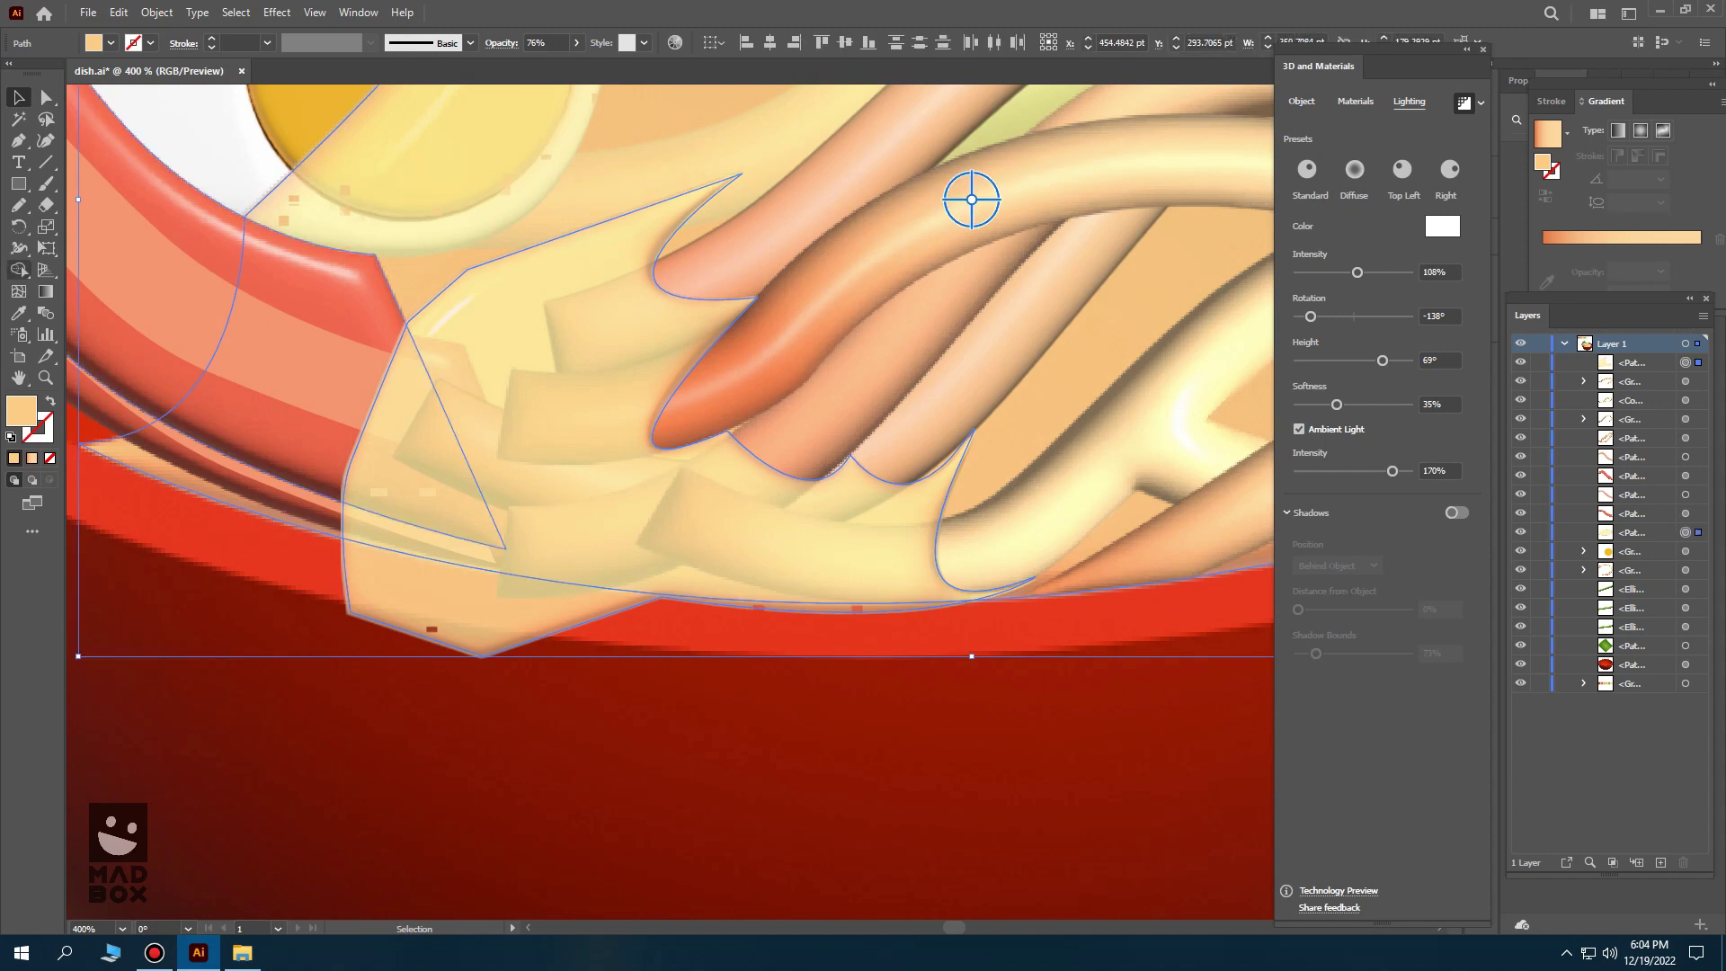
{"action": "key", "text": "shift+m"}
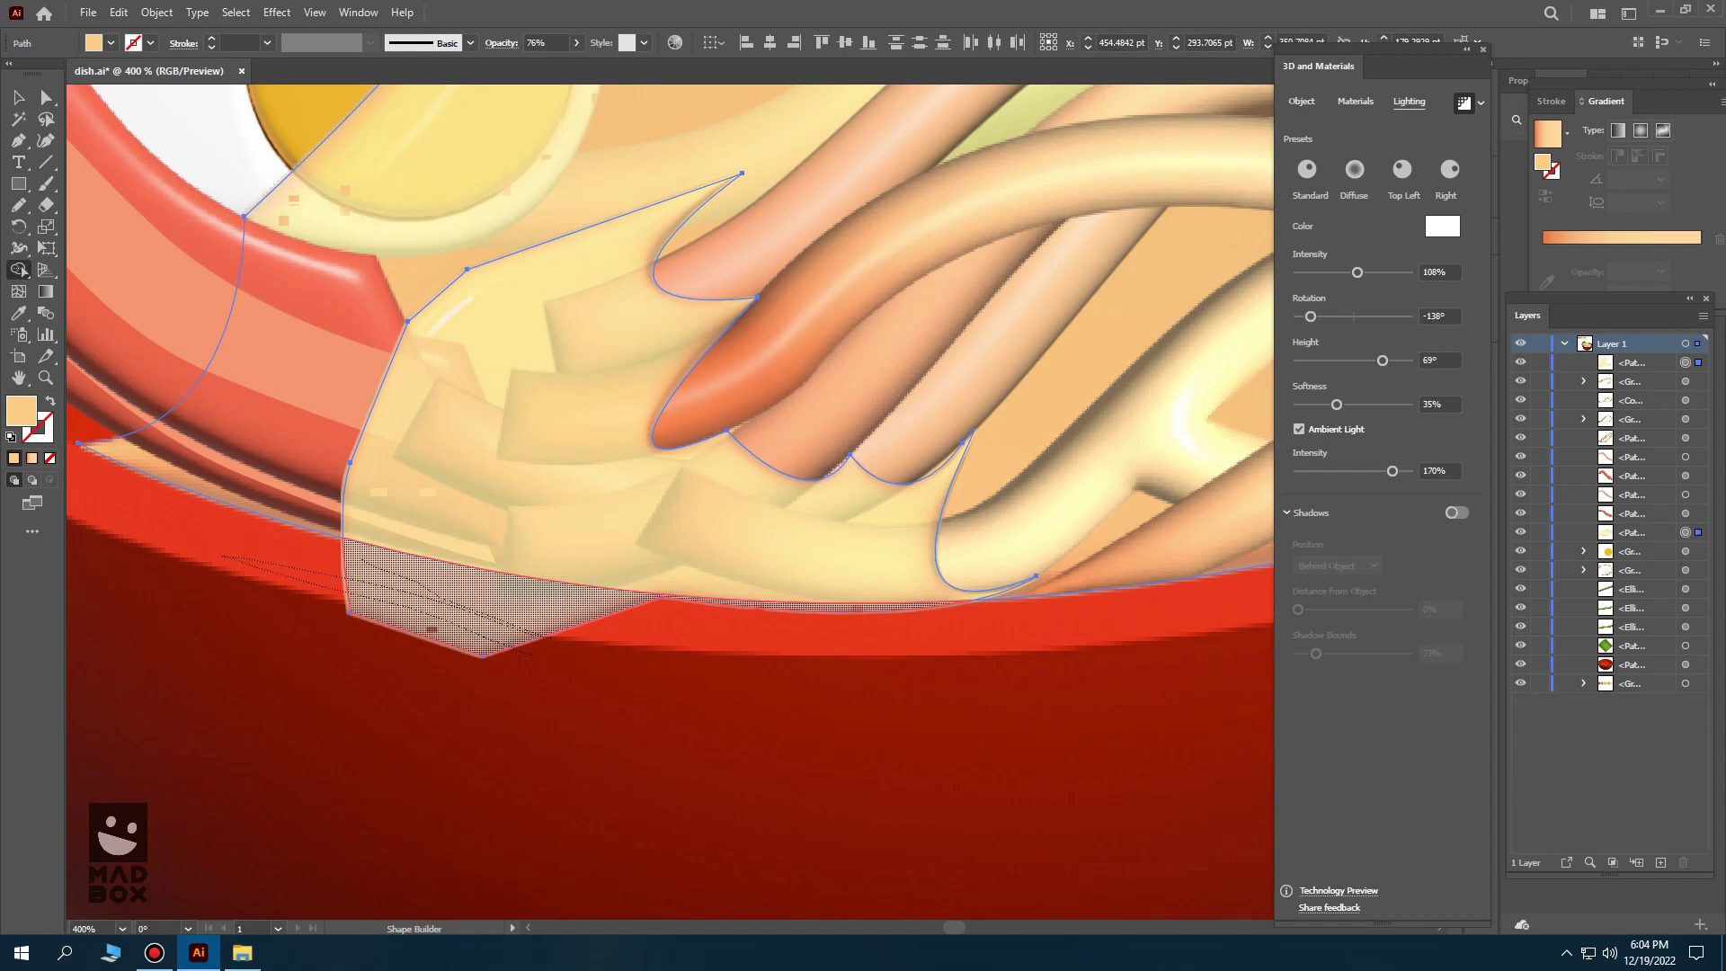
{"action": "left_click_drag", "start_coordinate": [532, 654], "coordinate": [539, 657]}
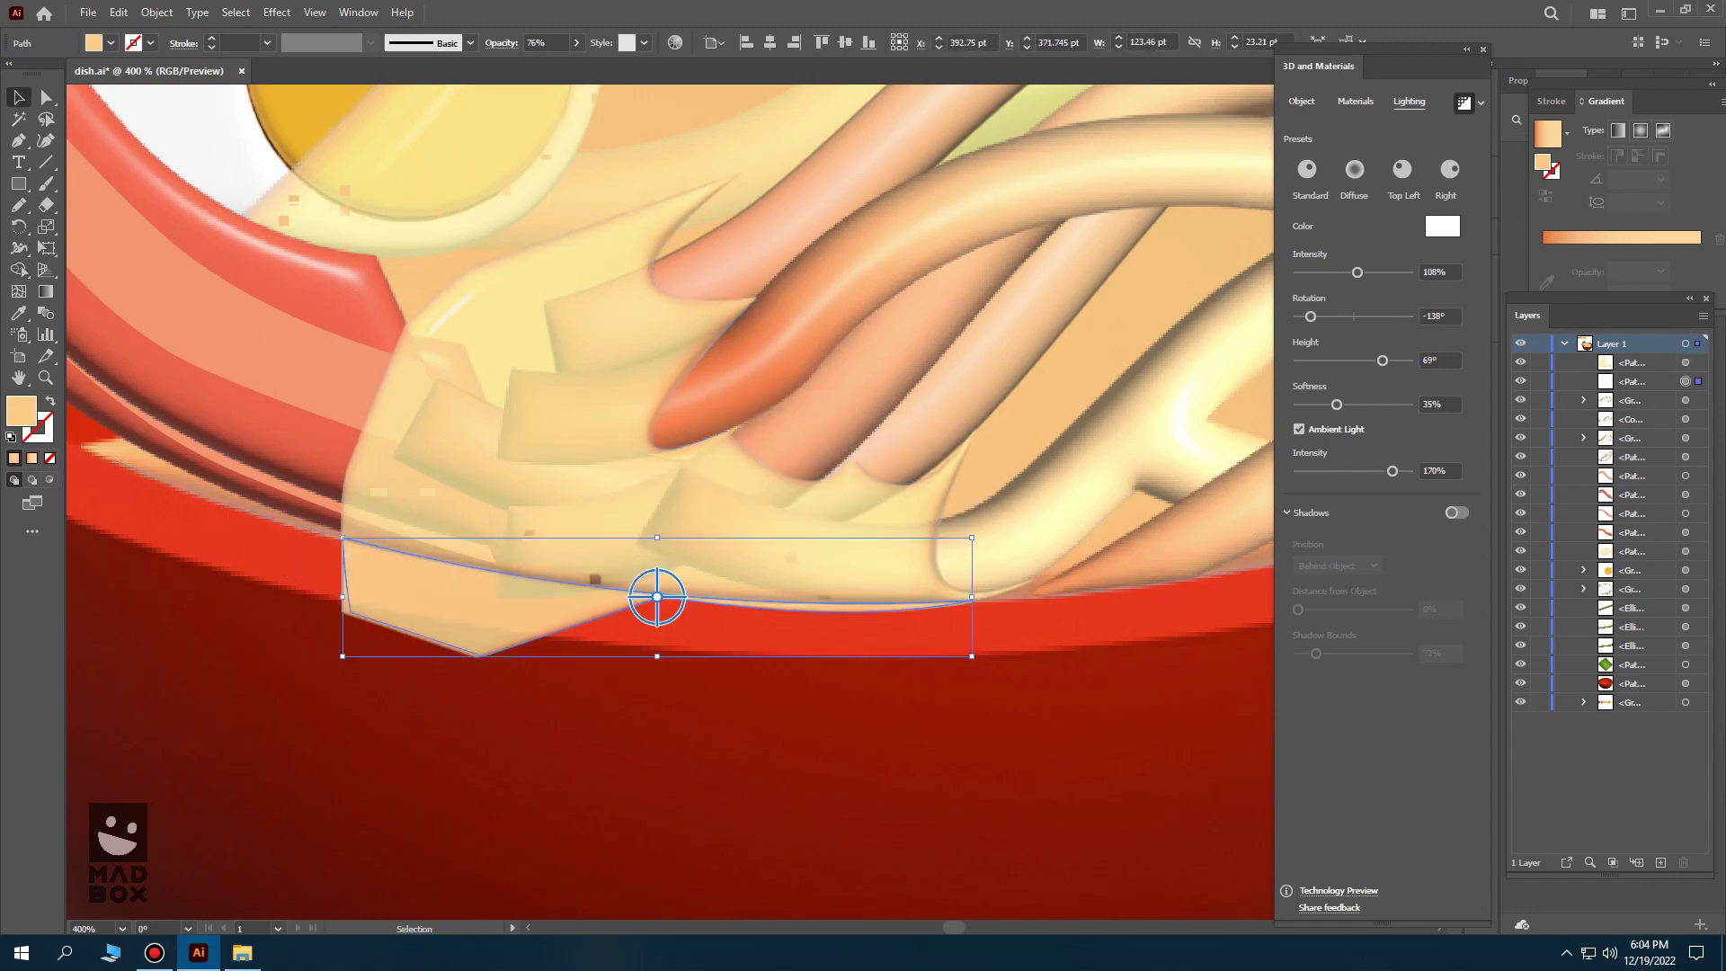
- Pull the broth's edge anchor up onto the bowl rim
{"action": "key", "text": "v"}
{"action": "key", "text": "ctrl+shift+a"}
{"action": "key", "text": "a"}
{"action": "left_click_drag", "start_coordinate": [503, 582], "coordinate": [502, 572]}
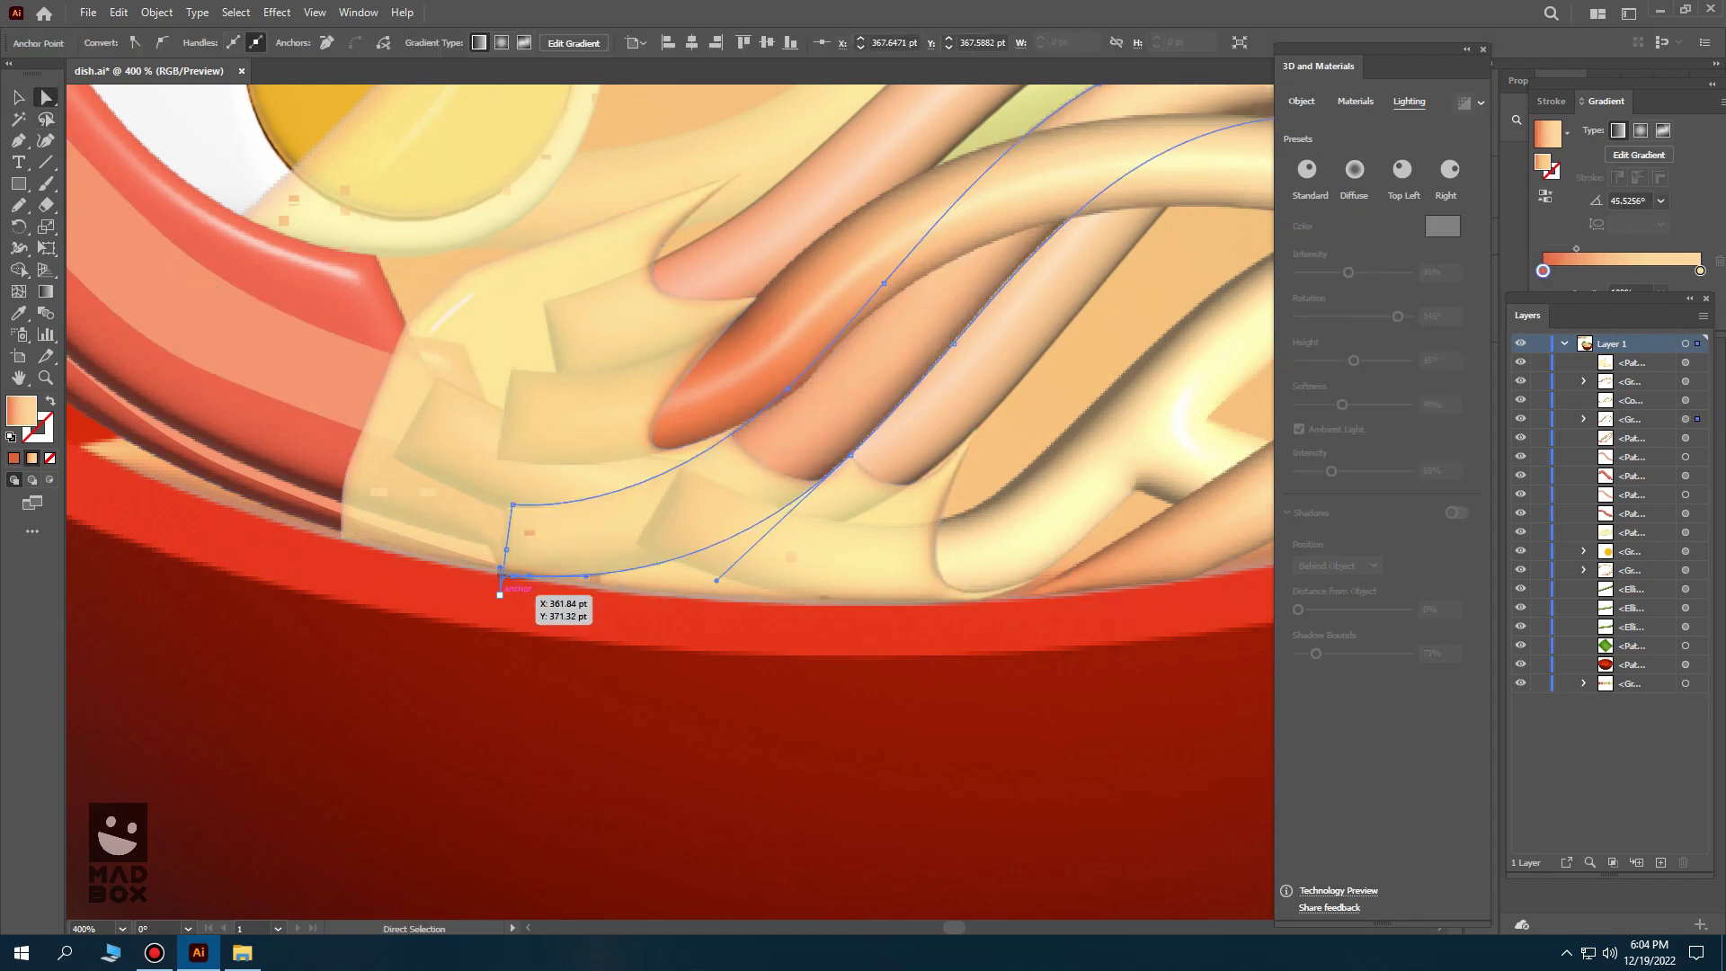
{"action": "key", "text": "ctrl+0"}
{"action": "key", "text": "ctrl+shift+a"}
{"action": "key", "text": "v"}
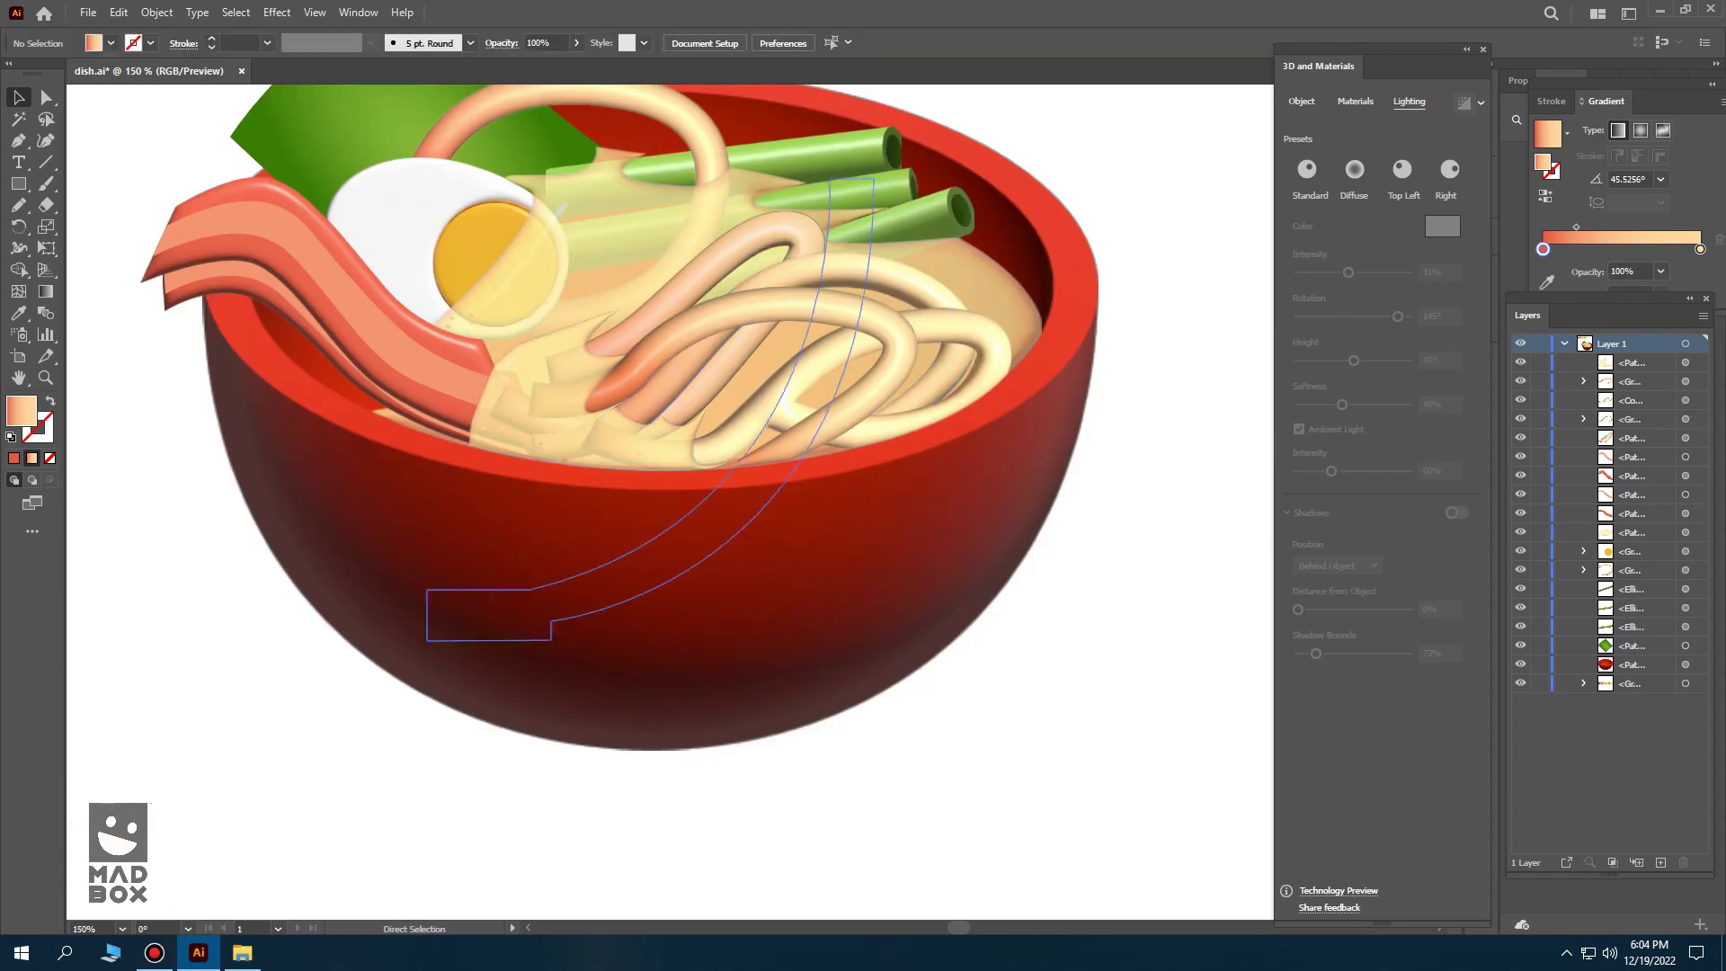
- Nudge a rim anchor slightly right and review the bowl at 150% zoom
{"action": "key", "text": "ctrl+equal"}
{"action": "key", "text": "ctrl+equal"}
{"action": "key", "text": "a"}
{"action": "left_click_drag", "start_coordinate": [573, 454], "coordinate": [603, 454]}
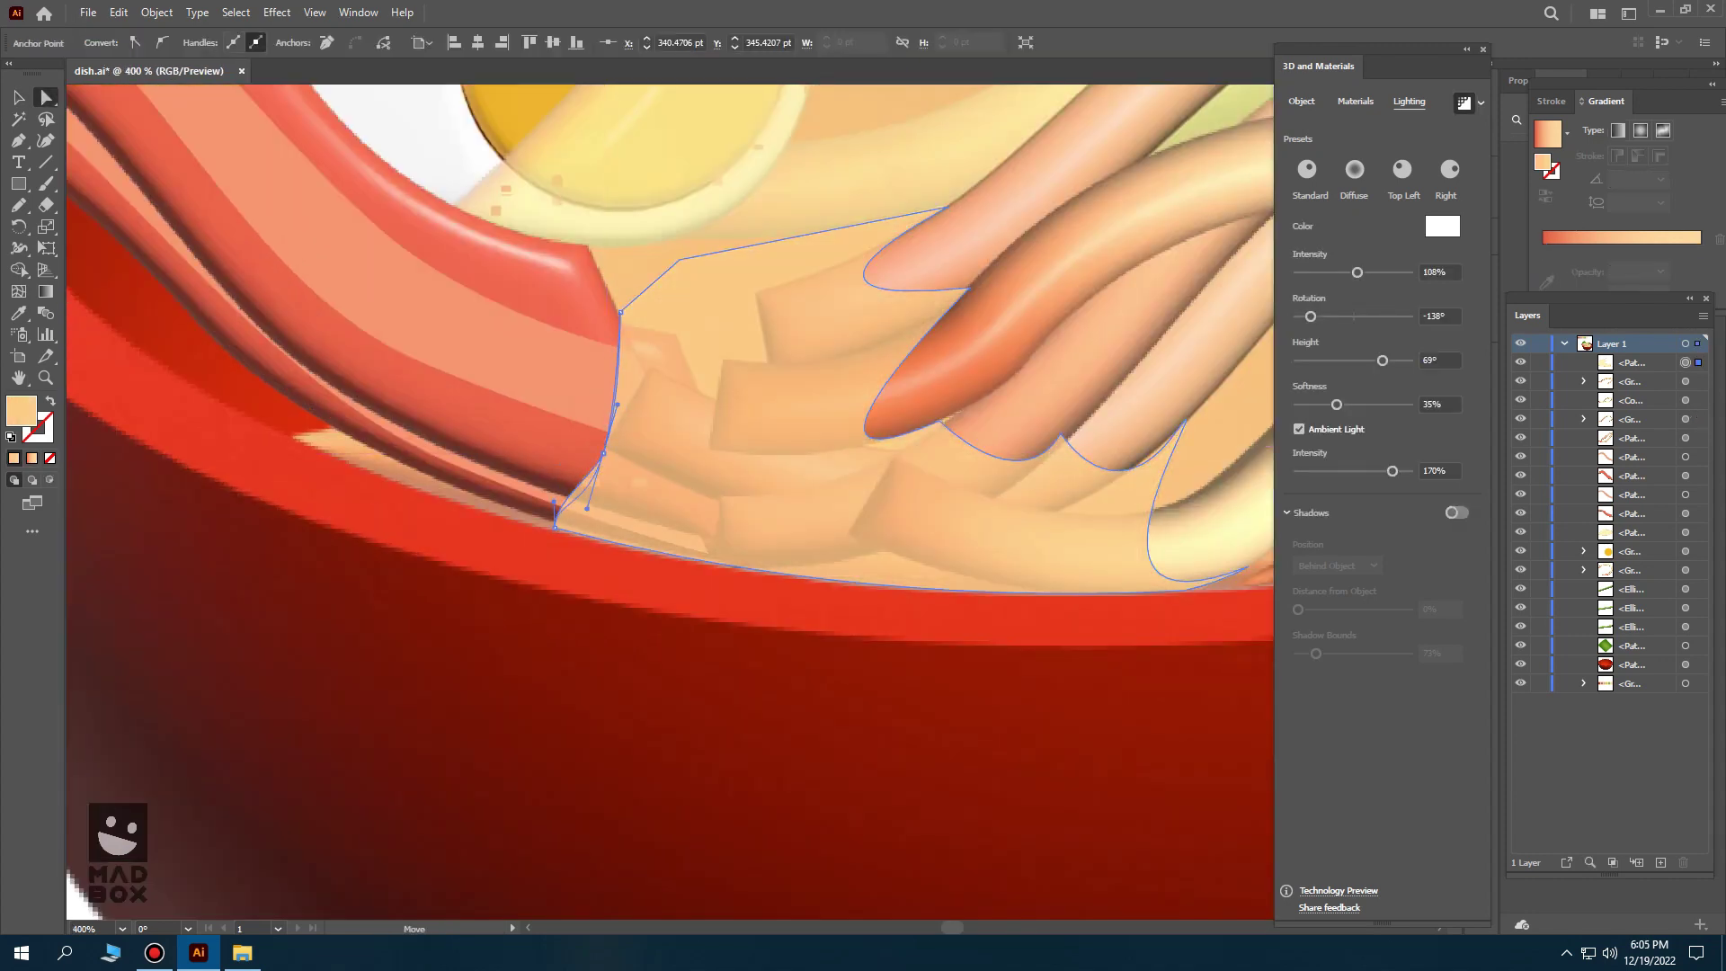
{"action": "key", "text": "ctrl+0"}
{"action": "key", "text": "v"}
{"action": "key", "text": "ctrl+equal"}
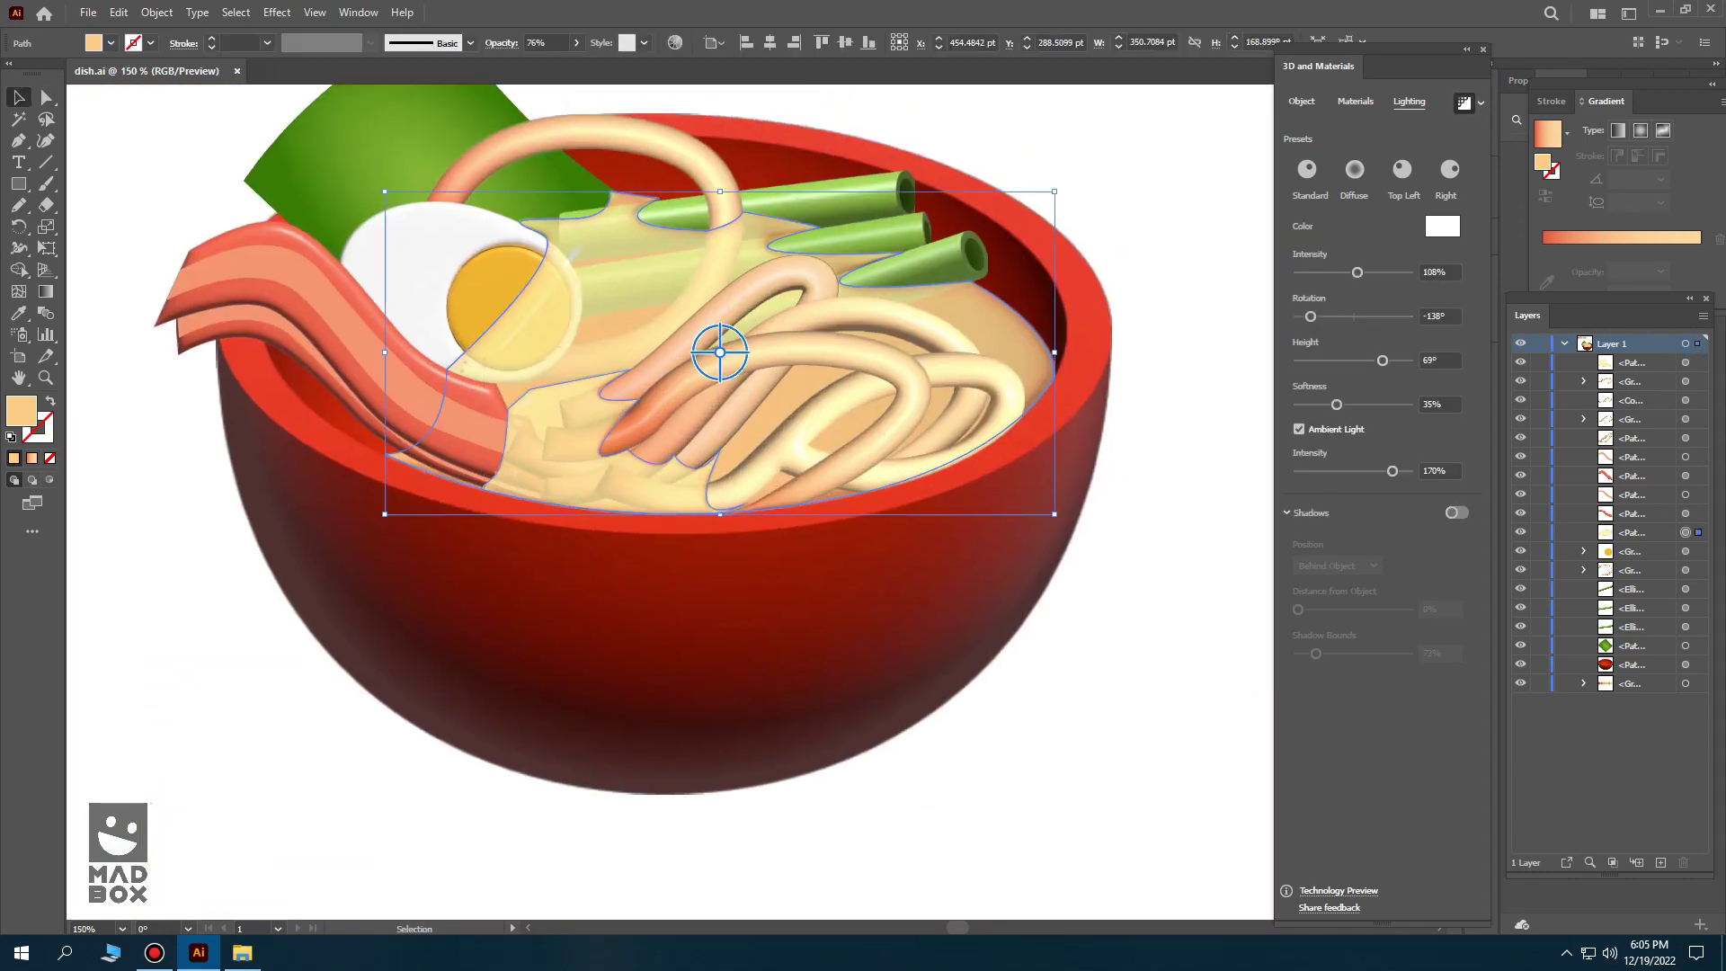
{"action": "key", "text": "ctrl+shift+a"}
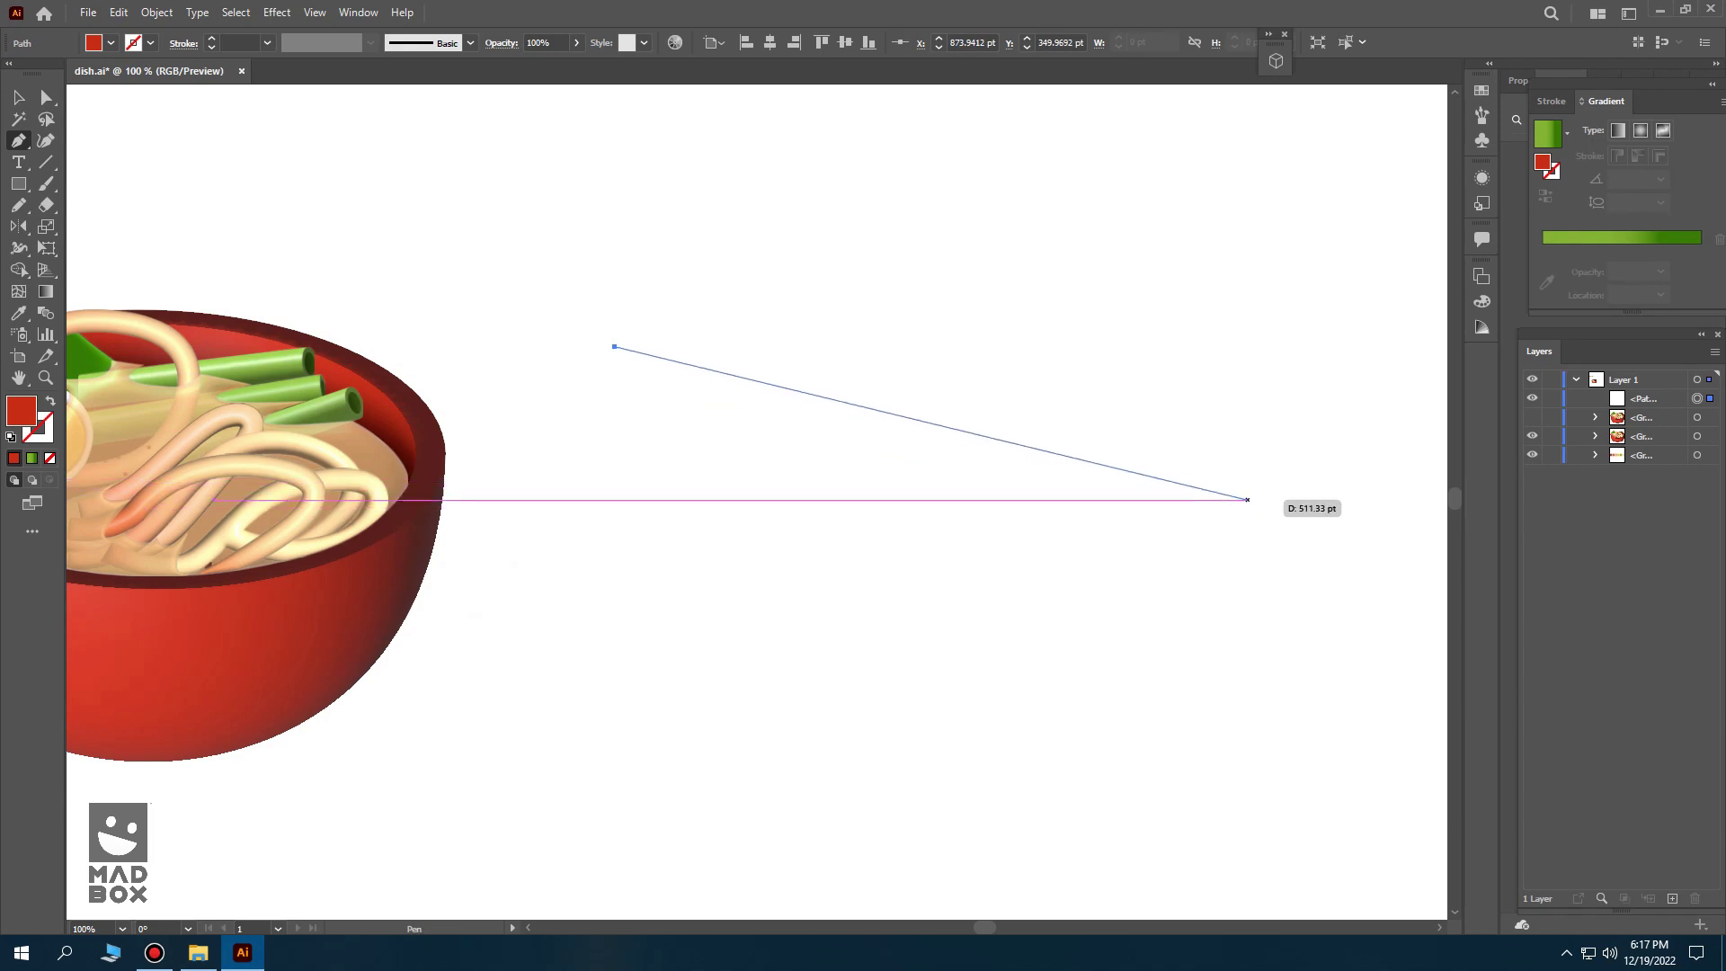
- Finish the red chopstick wedge shape
{"action": "left_click", "coordinate": [1292, 500]}
{"action": "scroll", "coordinate": [1292, 490], "scroll_direction": "up", "scroll_amount": 3}
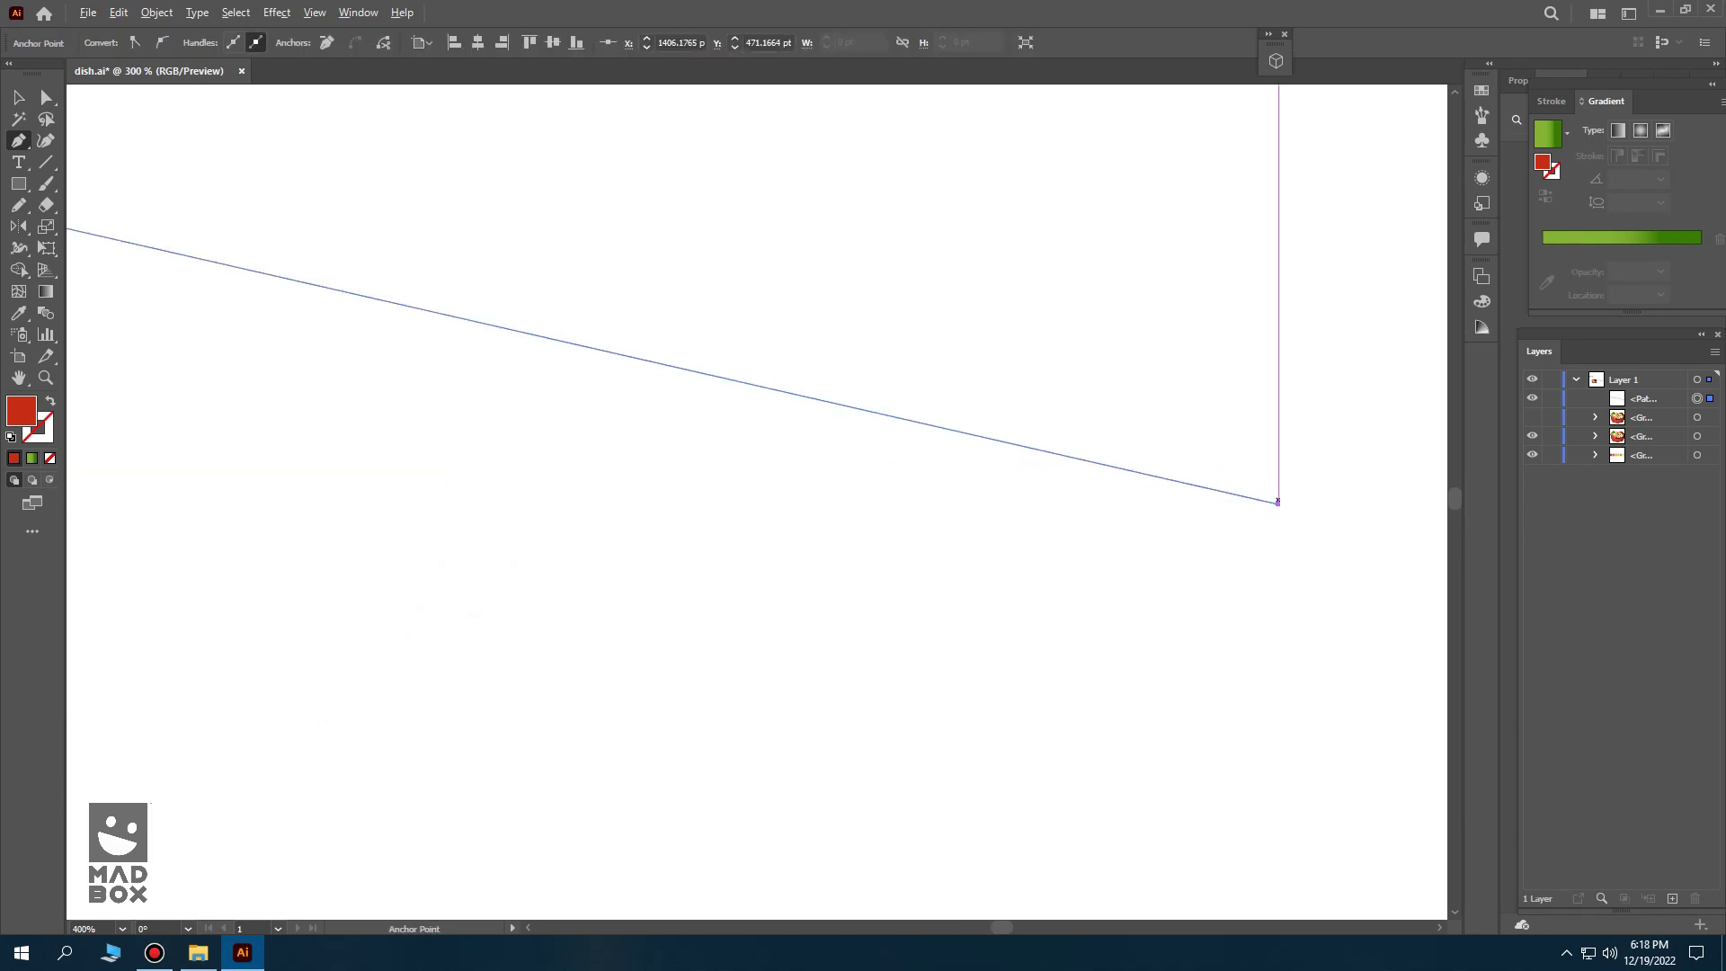
{"action": "scroll", "coordinate": [1276, 501], "scroll_direction": "up", "scroll_amount": 2}
{"action": "scroll", "coordinate": [1123, 494], "scroll_direction": "down", "scroll_amount": 5}
{"action": "left_click", "coordinate": [404, 316]}
{"action": "scroll", "coordinate": [411, 287], "scroll_direction": "up", "scroll_amount": 3}
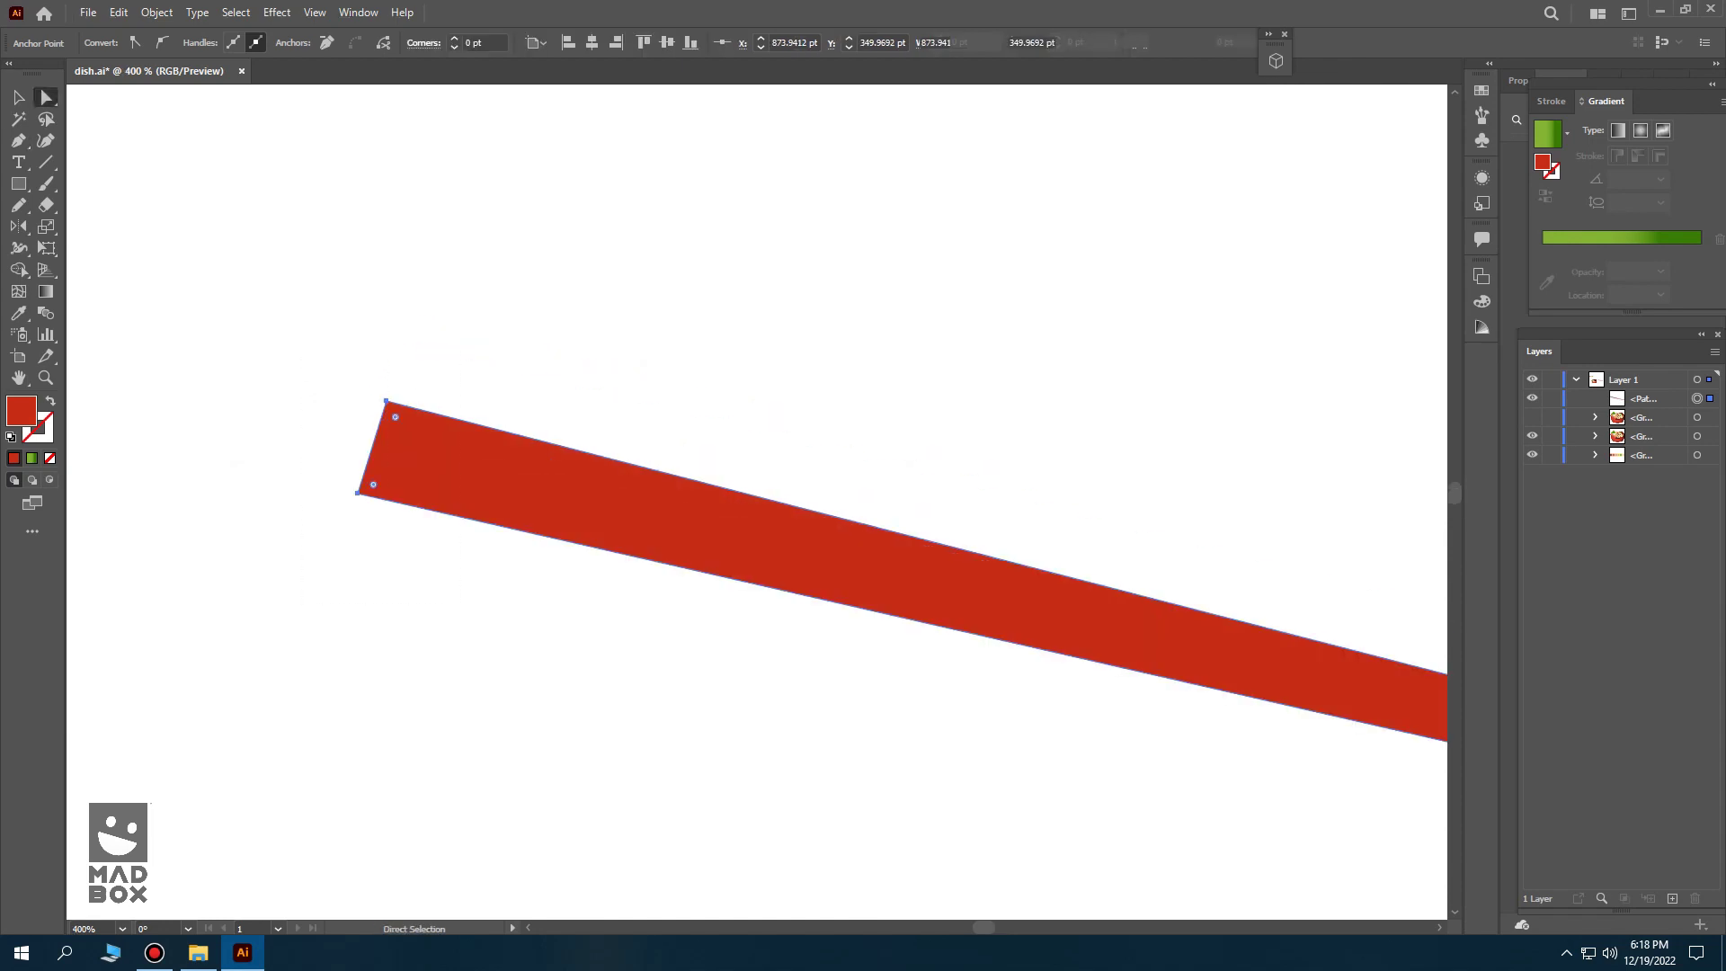
- Round the chopstick's end corners, with less rounding at the tip
{"action": "left_click_drag", "start_coordinate": [395, 417], "coordinate": [416, 455]}
{"action": "scroll", "coordinate": [416, 454], "scroll_direction": "down", "scroll_amount": 3}
{"action": "scroll", "coordinate": [694, 544], "scroll_direction": "up", "scroll_amount": 2}
{"action": "scroll", "coordinate": [694, 544], "scroll_direction": "up", "scroll_amount": 1}
{"action": "left_click_drag", "start_coordinate": [645, 550], "coordinate": [640, 556]}
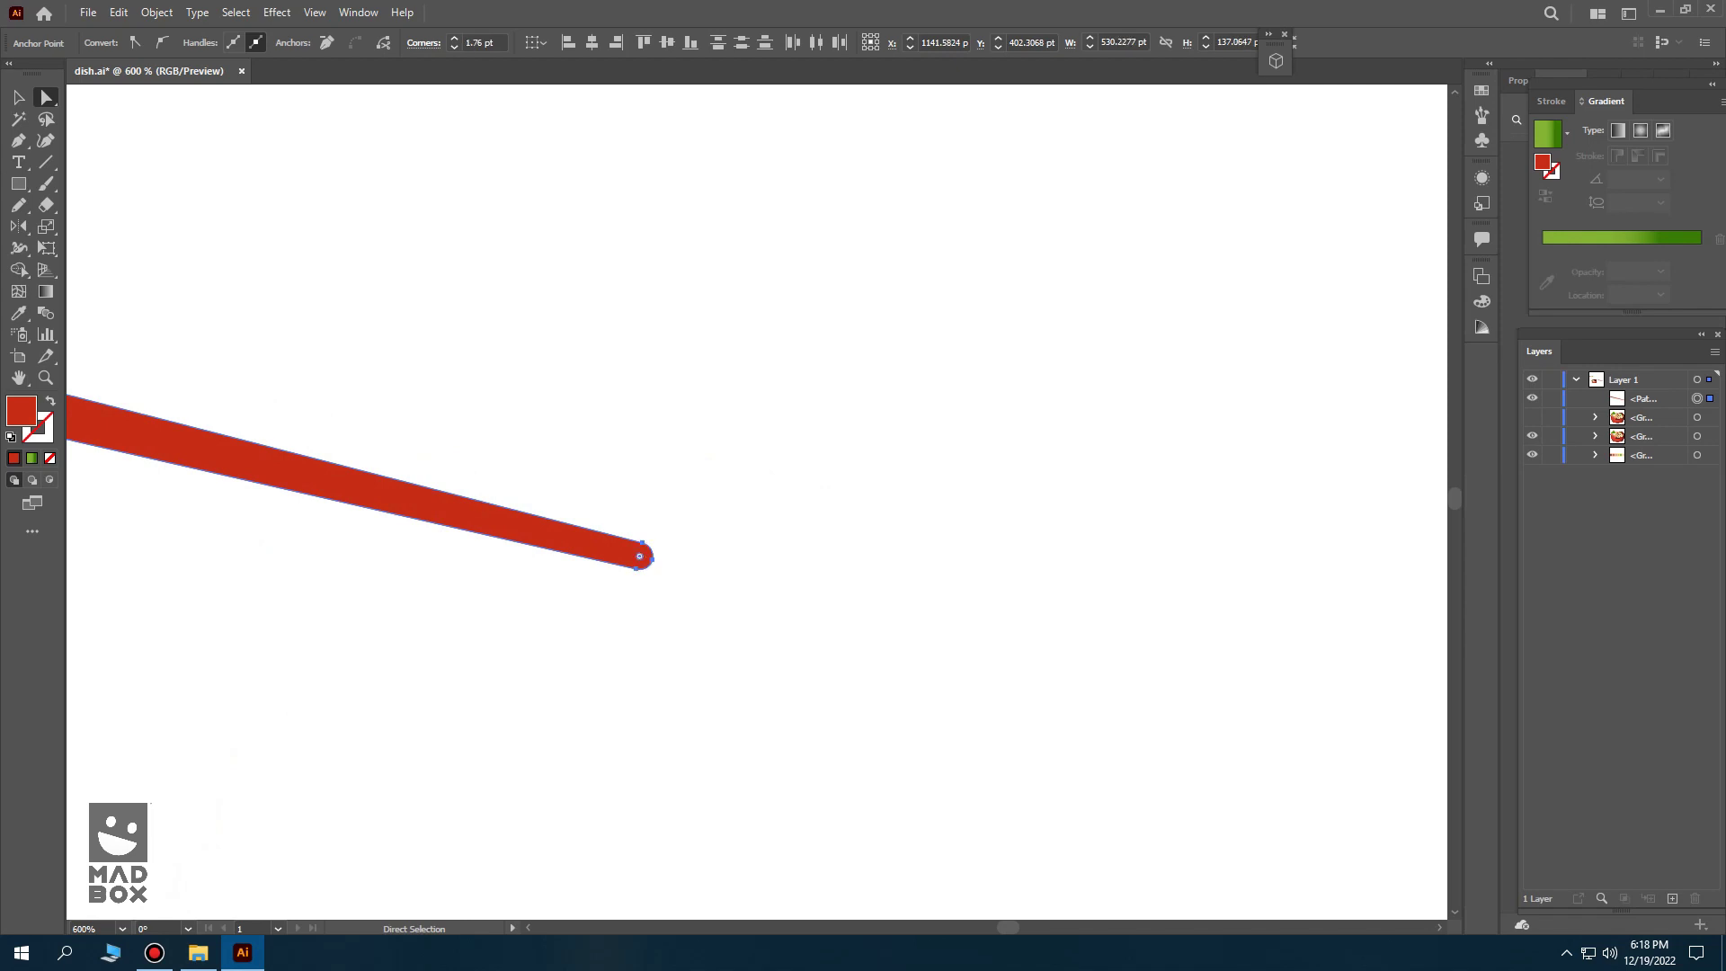
{"action": "scroll", "coordinate": [675, 494], "scroll_direction": "down", "scroll_amount": 3}
{"action": "scroll", "coordinate": [674, 494], "scroll_direction": "up", "scroll_amount": 2}
- Centre the bowl under the chopstick and duplicate the chopstick just above it
{"action": "left_click_drag", "start_coordinate": [468, 350], "coordinate": [913, 404]}
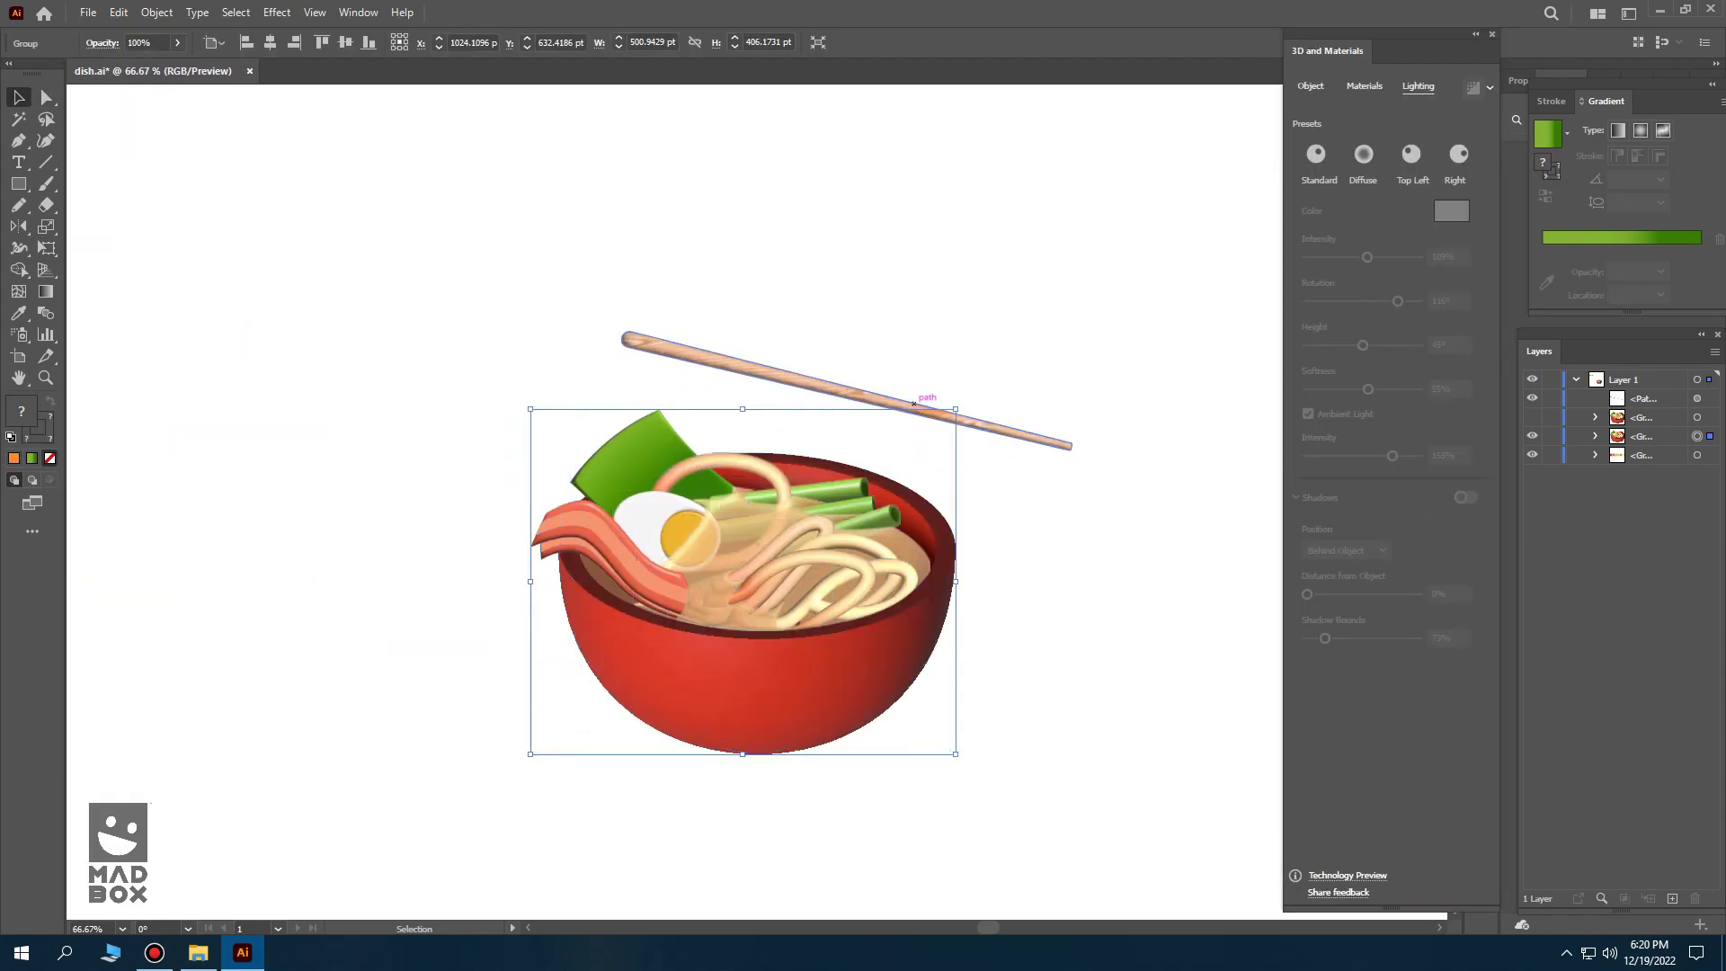
{"action": "left_click_drag", "start_coordinate": [1068, 443], "coordinate": [1096, 421]}
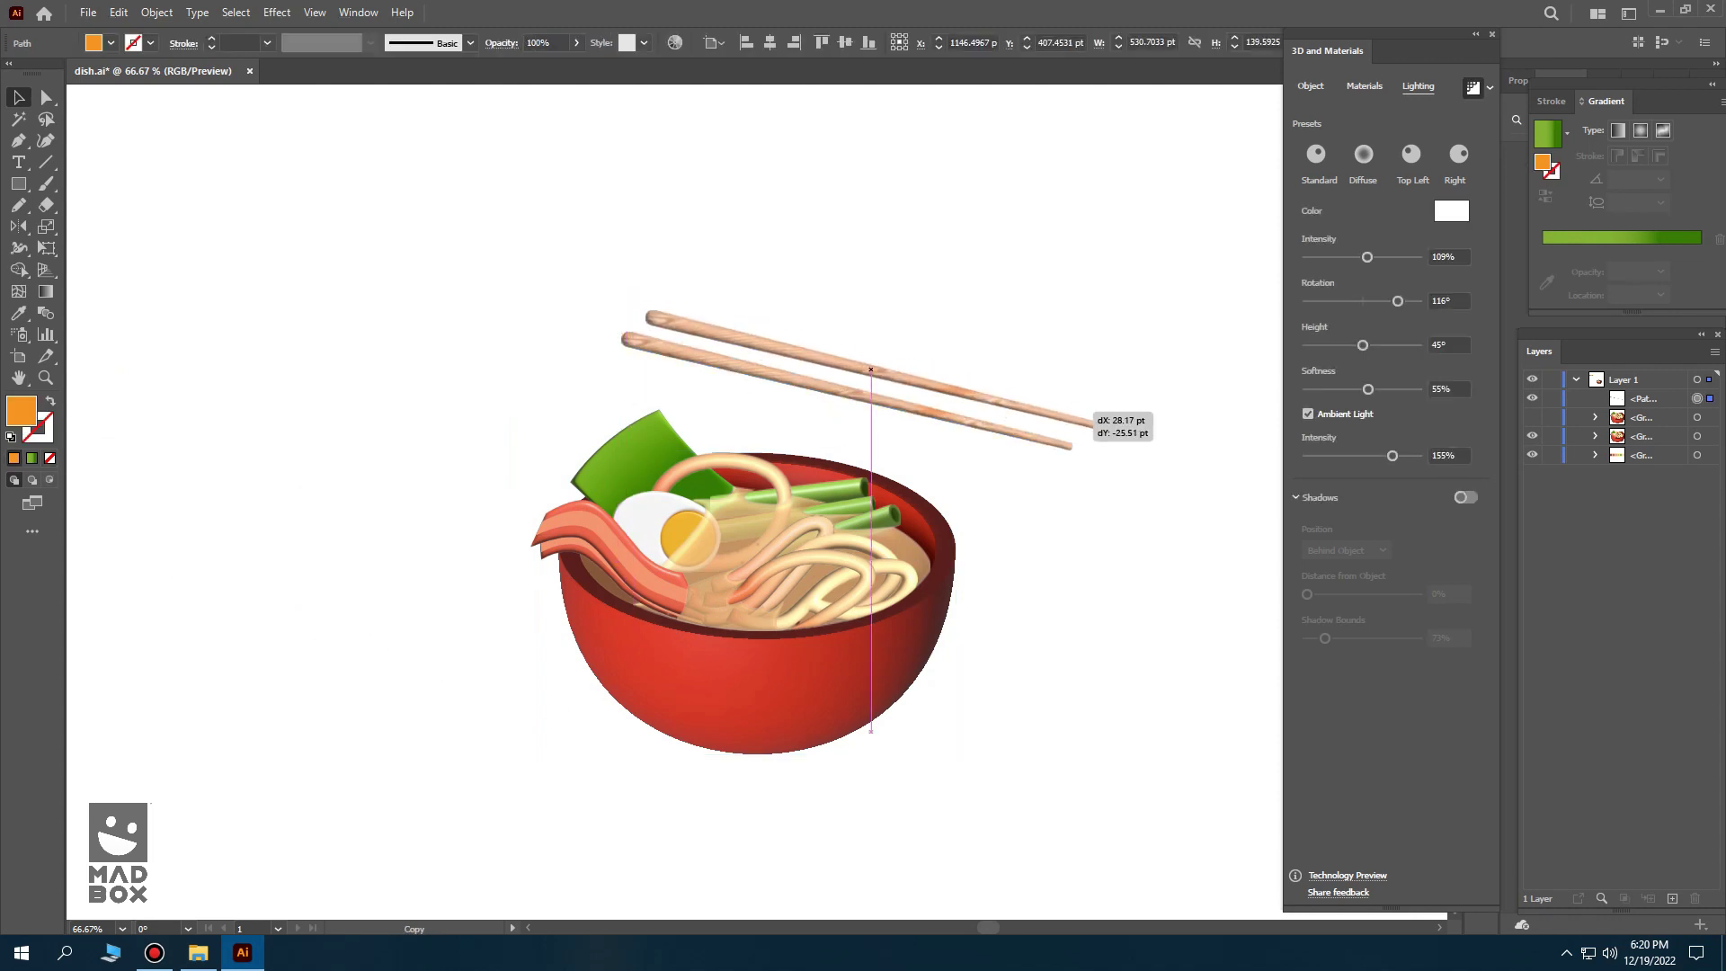
{"action": "left_click_drag", "start_coordinate": [1096, 420], "coordinate": [894, 412]}
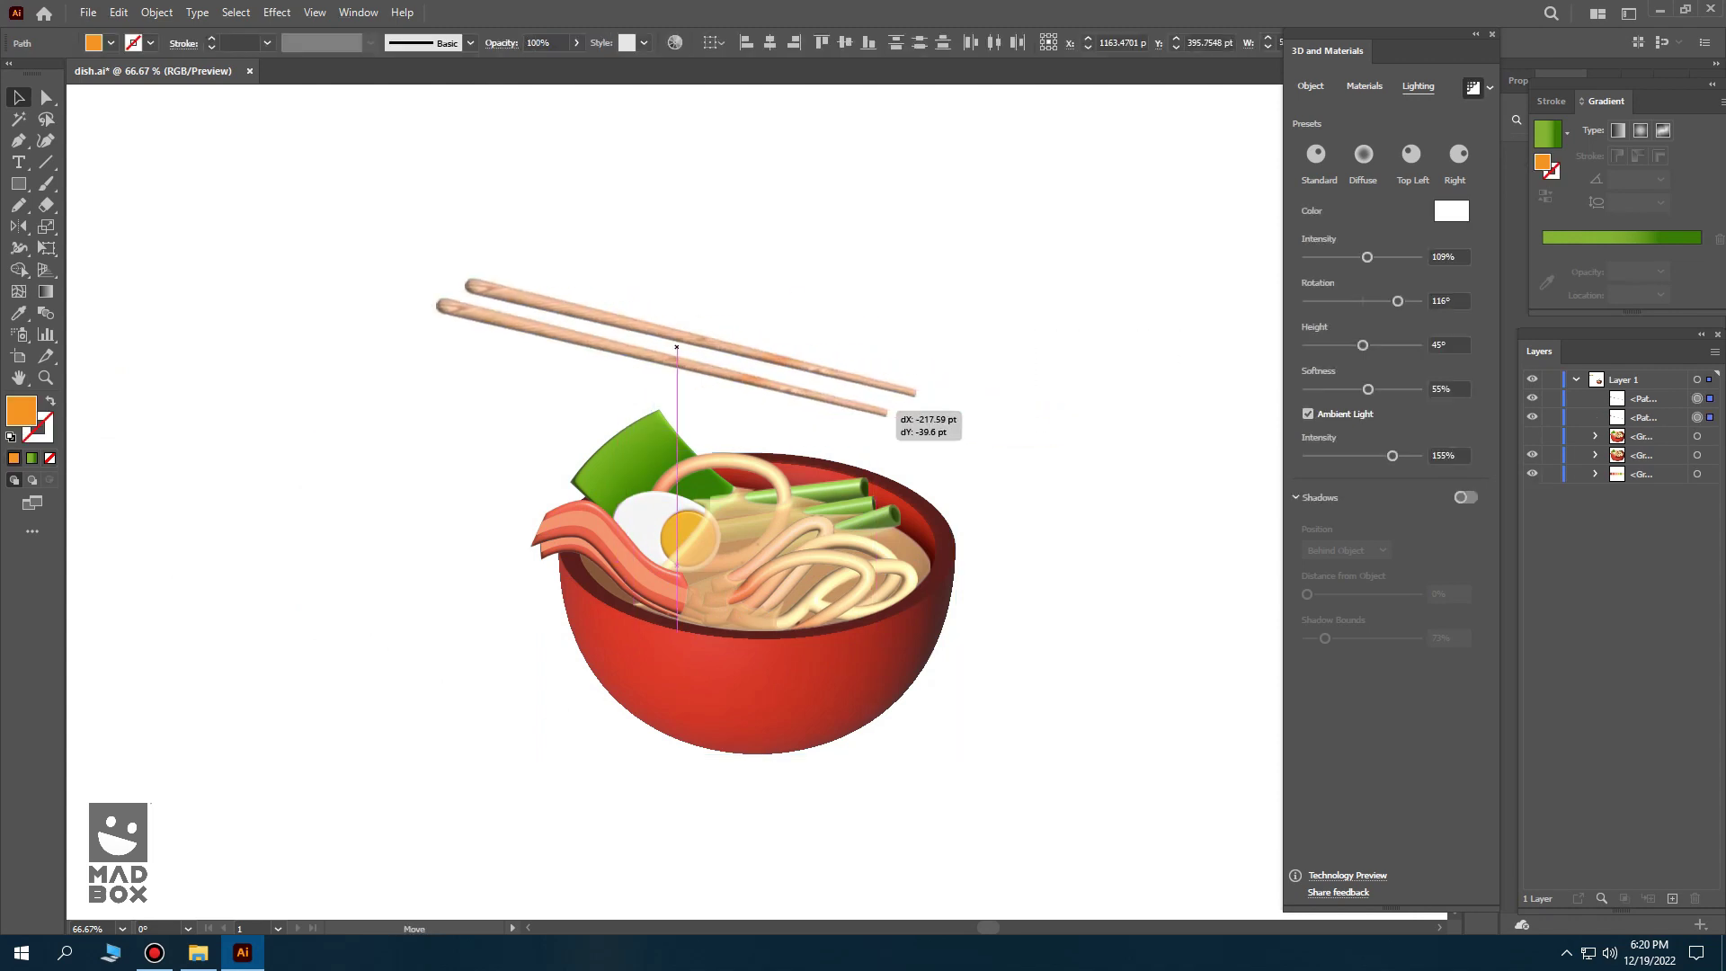
- Move the chopsticks down-left below the bowl, then shift both together up-right
{"action": "key", "text": "ctrl+minus"}
{"action": "left_click_drag", "start_coordinate": [804, 382], "coordinate": [701, 571]}
{"action": "left_click", "coordinate": [697, 474], "text": "shift"}
{"action": "left_click_drag", "start_coordinate": [697, 474], "coordinate": [730, 422]}
{"action": "key", "text": "ctrl+plus"}
{"action": "key", "text": "ctrl+shift+a"}
- Draw an orange rectangle beside the bowl and round its corners
{"action": "key", "text": "p"}
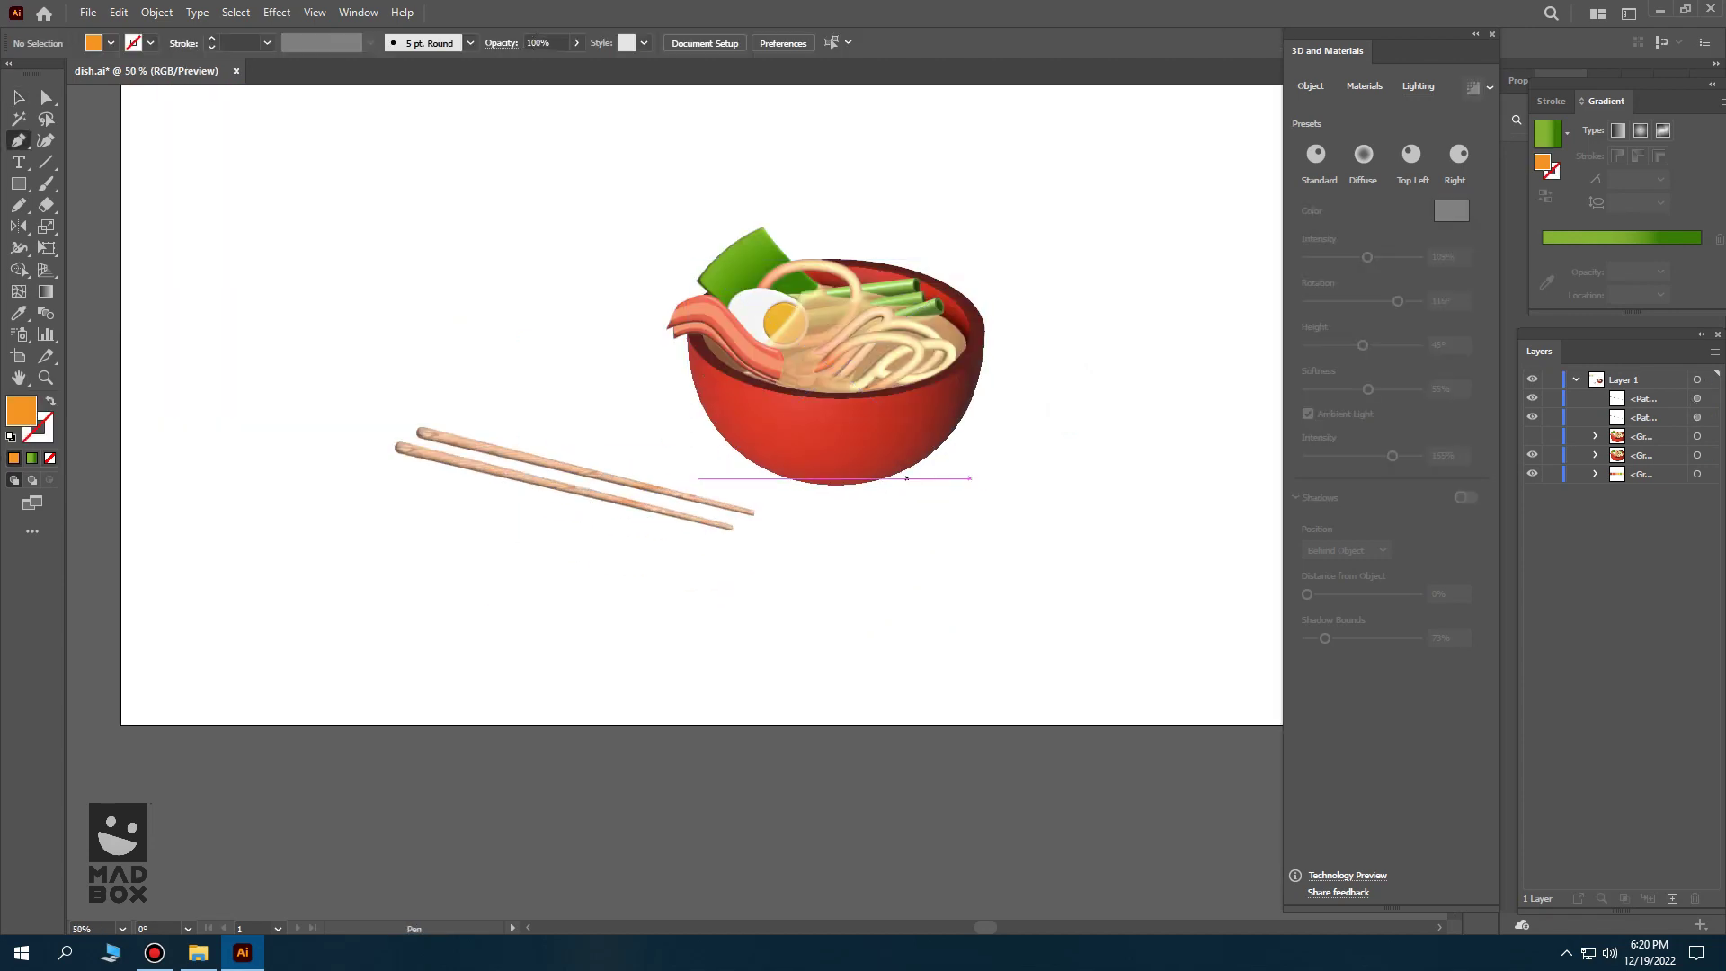
{"action": "key", "text": "m"}
{"action": "mouse_move", "coordinate": [256, 157]}
{"action": "left_mouse_down"}
{"action": "mouse_move", "coordinate": [807, 393]}
{"action": "mouse_move", "coordinate": [736, 426]}
{"action": "left_mouse_up"}
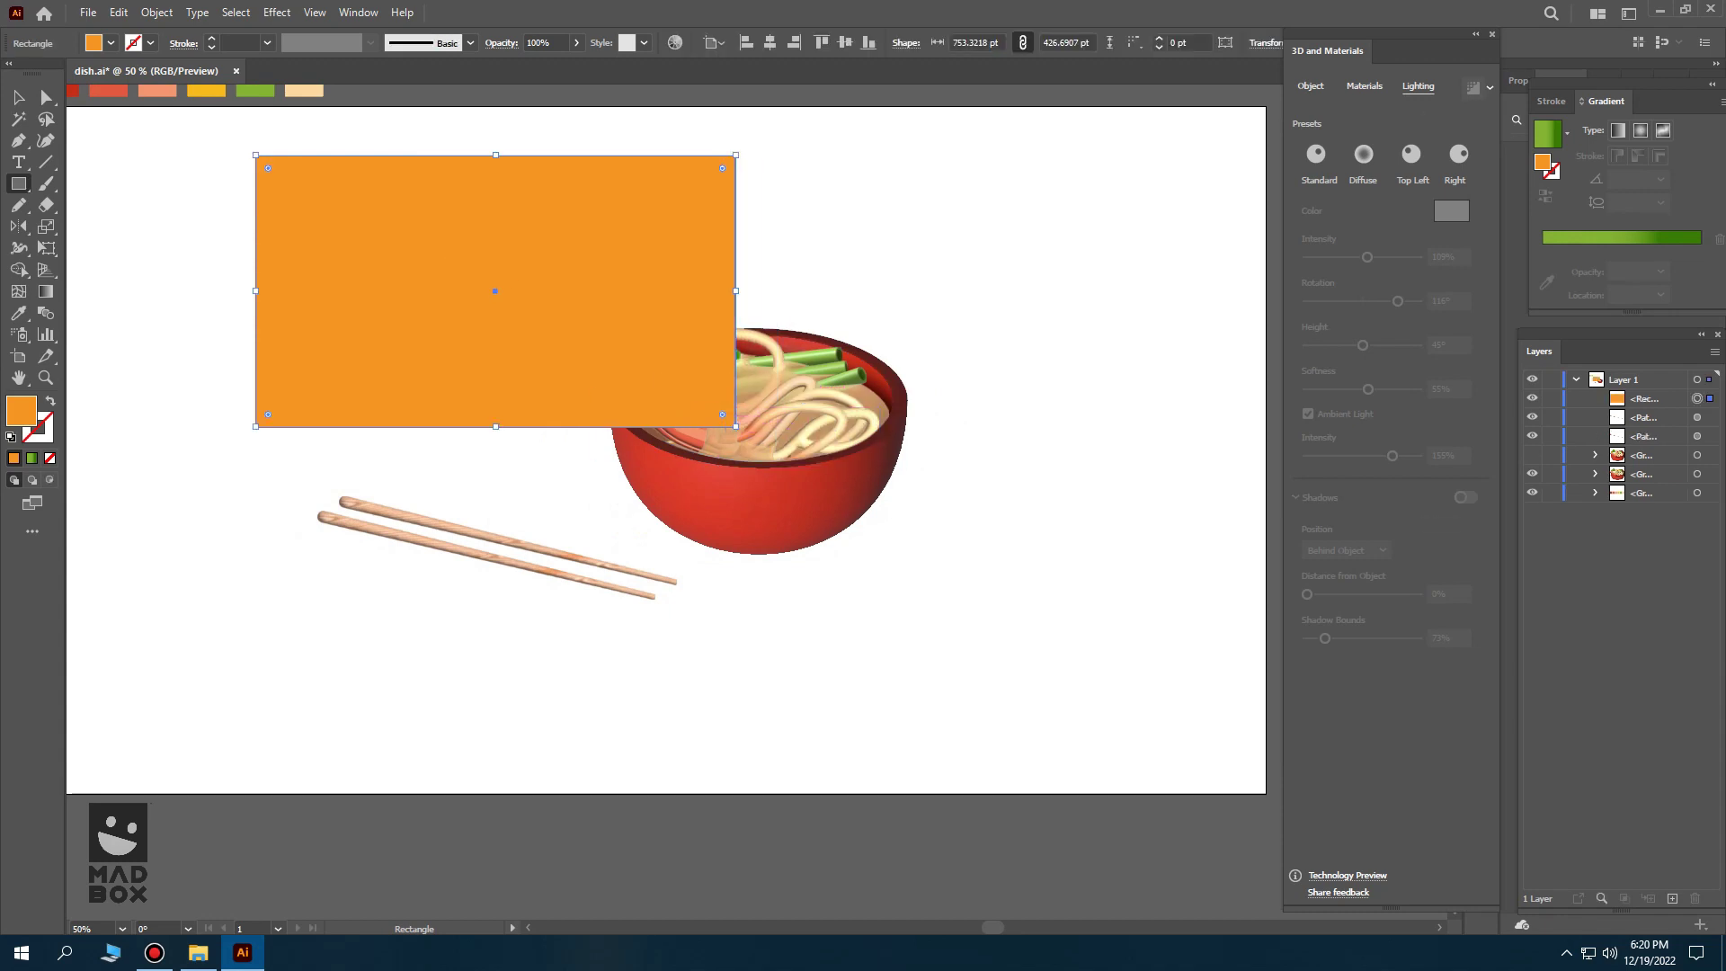
{"action": "key", "text": "a"}
{"action": "left_click_drag", "start_coordinate": [268, 168], "coordinate": [281, 180]}
{"action": "key", "text": "v"}
- Extrude the rectangle into a flat 3D slab behind the bowl, enlarged beneath it
{"action": "left_click", "coordinate": [1362, 154]}
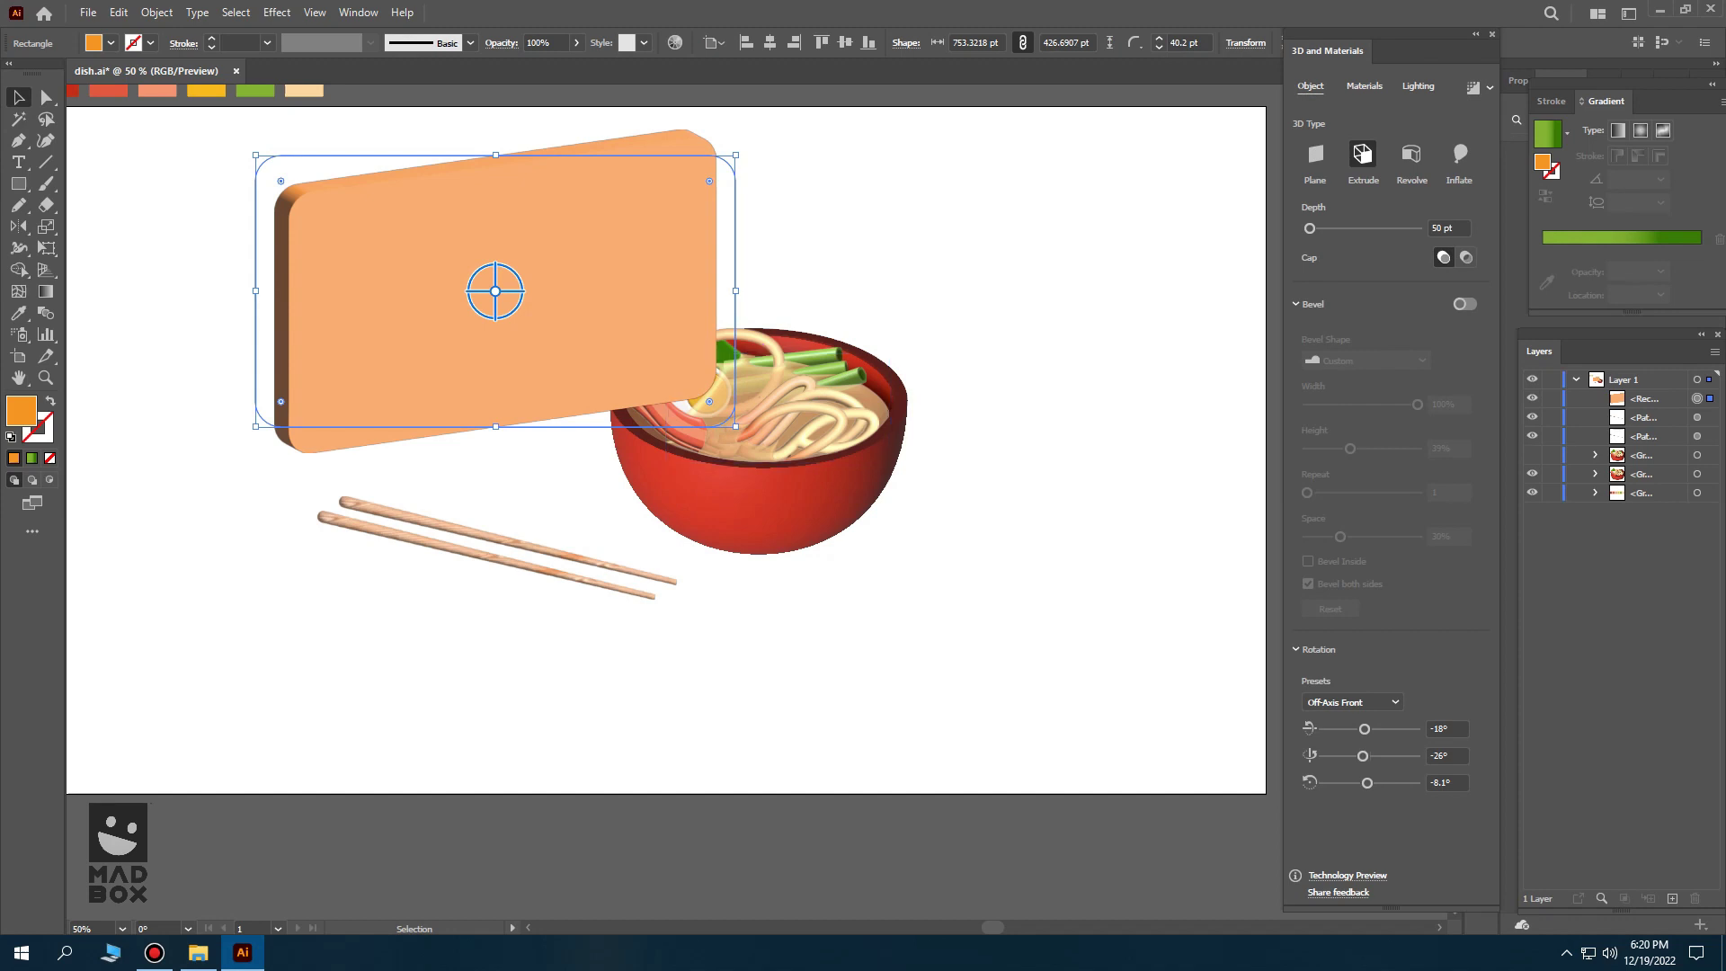
{"action": "mouse_move", "coordinate": [1365, 728]}
{"action": "left_mouse_down"}
{"action": "mouse_move", "coordinate": [1341, 728]}
{"action": "mouse_move", "coordinate": [1381, 729]}
{"action": "left_mouse_up"}
{"action": "key", "text": "ctrl+bracketleft"}
{"action": "key", "text": "ctrl+bracketleft"}
{"action": "key", "text": "ctrl+bracketleft"}
{"action": "key", "text": "ctrl+bracketleft"}
{"action": "left_click_drag", "start_coordinate": [734, 290], "coordinate": [827, 530]}
{"action": "mouse_move", "coordinate": [849, 402]}
{"action": "left_mouse_down"}
{"action": "mouse_move", "coordinate": [1061, 270]}
{"action": "mouse_move", "coordinate": [1041, 320]}
{"action": "left_mouse_up"}
{"action": "left_click_drag", "start_coordinate": [994, 486], "coordinate": [912, 512]}
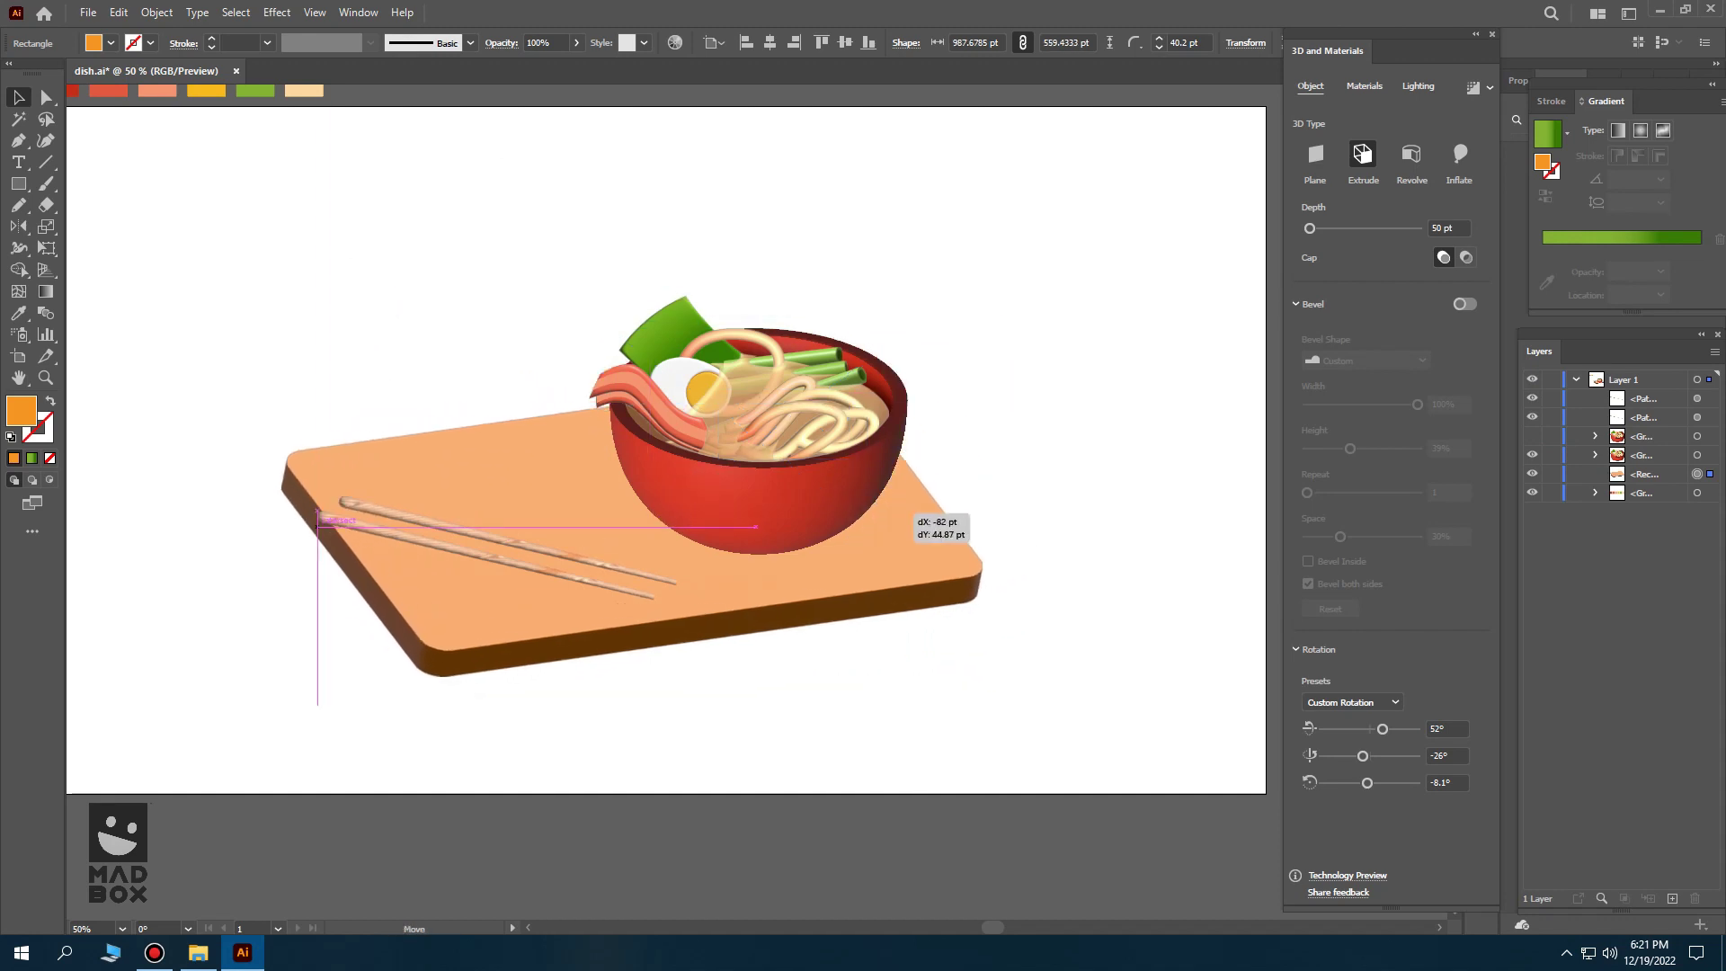
- Angle the chopsticks onto the tray and tilt the tray further back in 3D
{"action": "mouse_move", "coordinate": [630, 566]}
{"action": "left_mouse_down"}
{"action": "mouse_move", "coordinate": [629, 499]}
{"action": "mouse_move", "coordinate": [735, 499]}
{"action": "left_mouse_up"}
{"action": "left_click", "coordinate": [632, 526]}
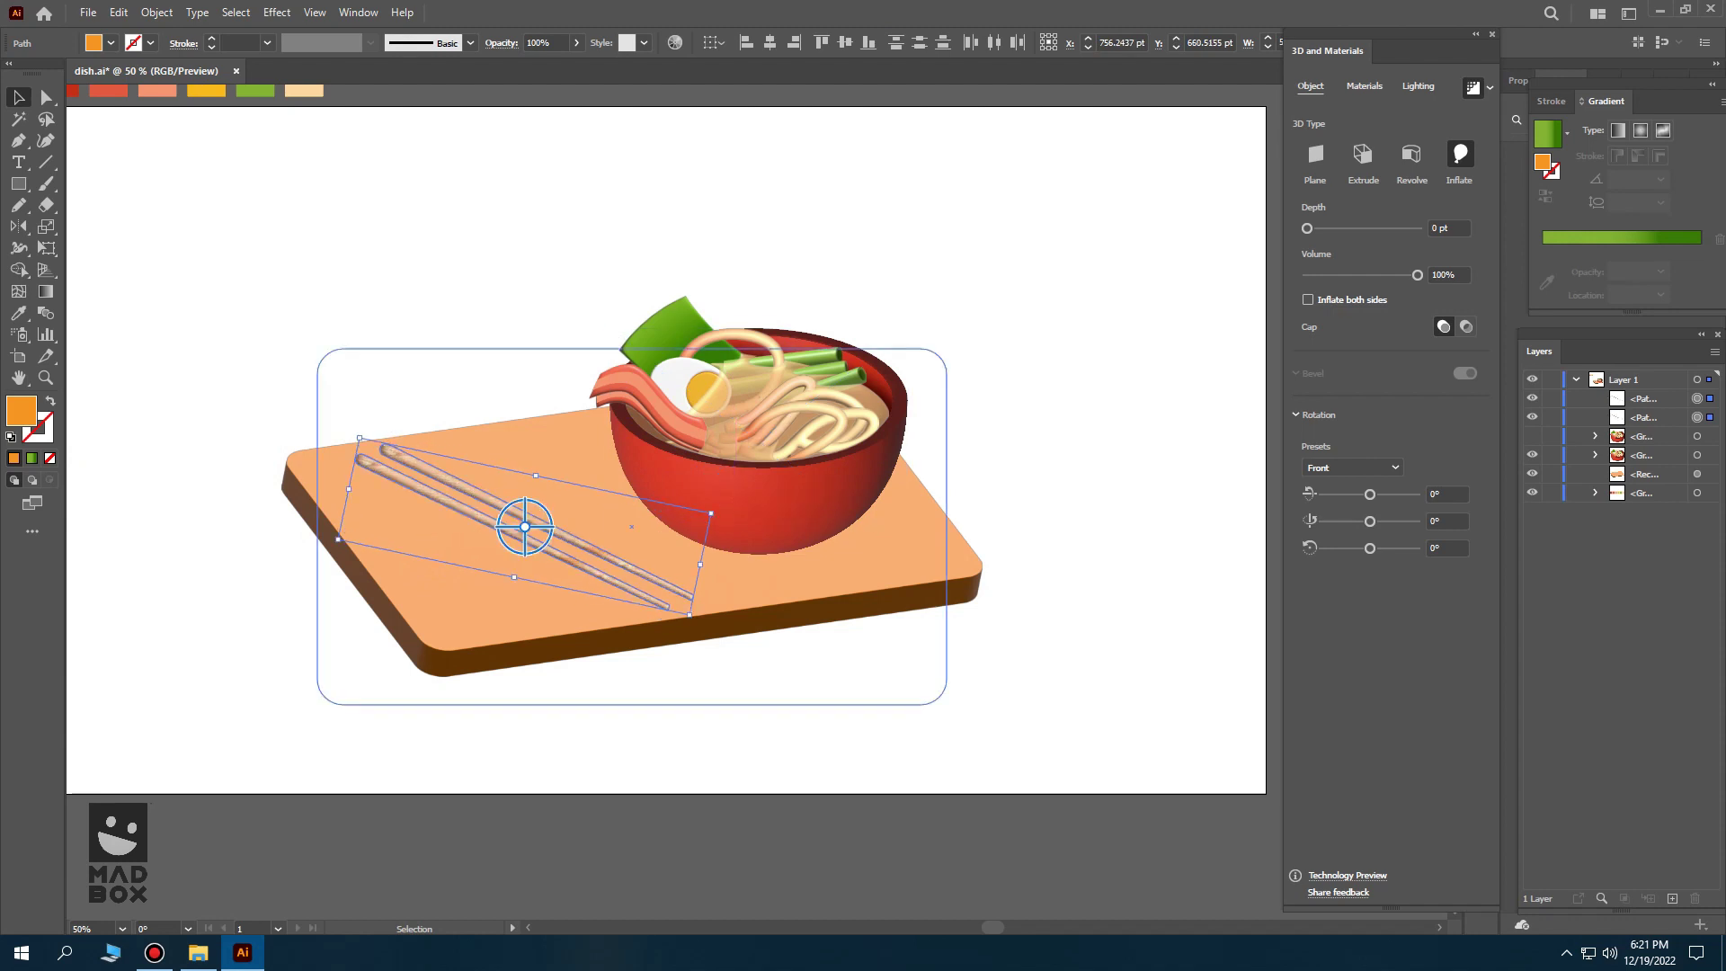
{"action": "left_click_drag", "start_coordinate": [632, 526], "coordinate": [648, 750]}
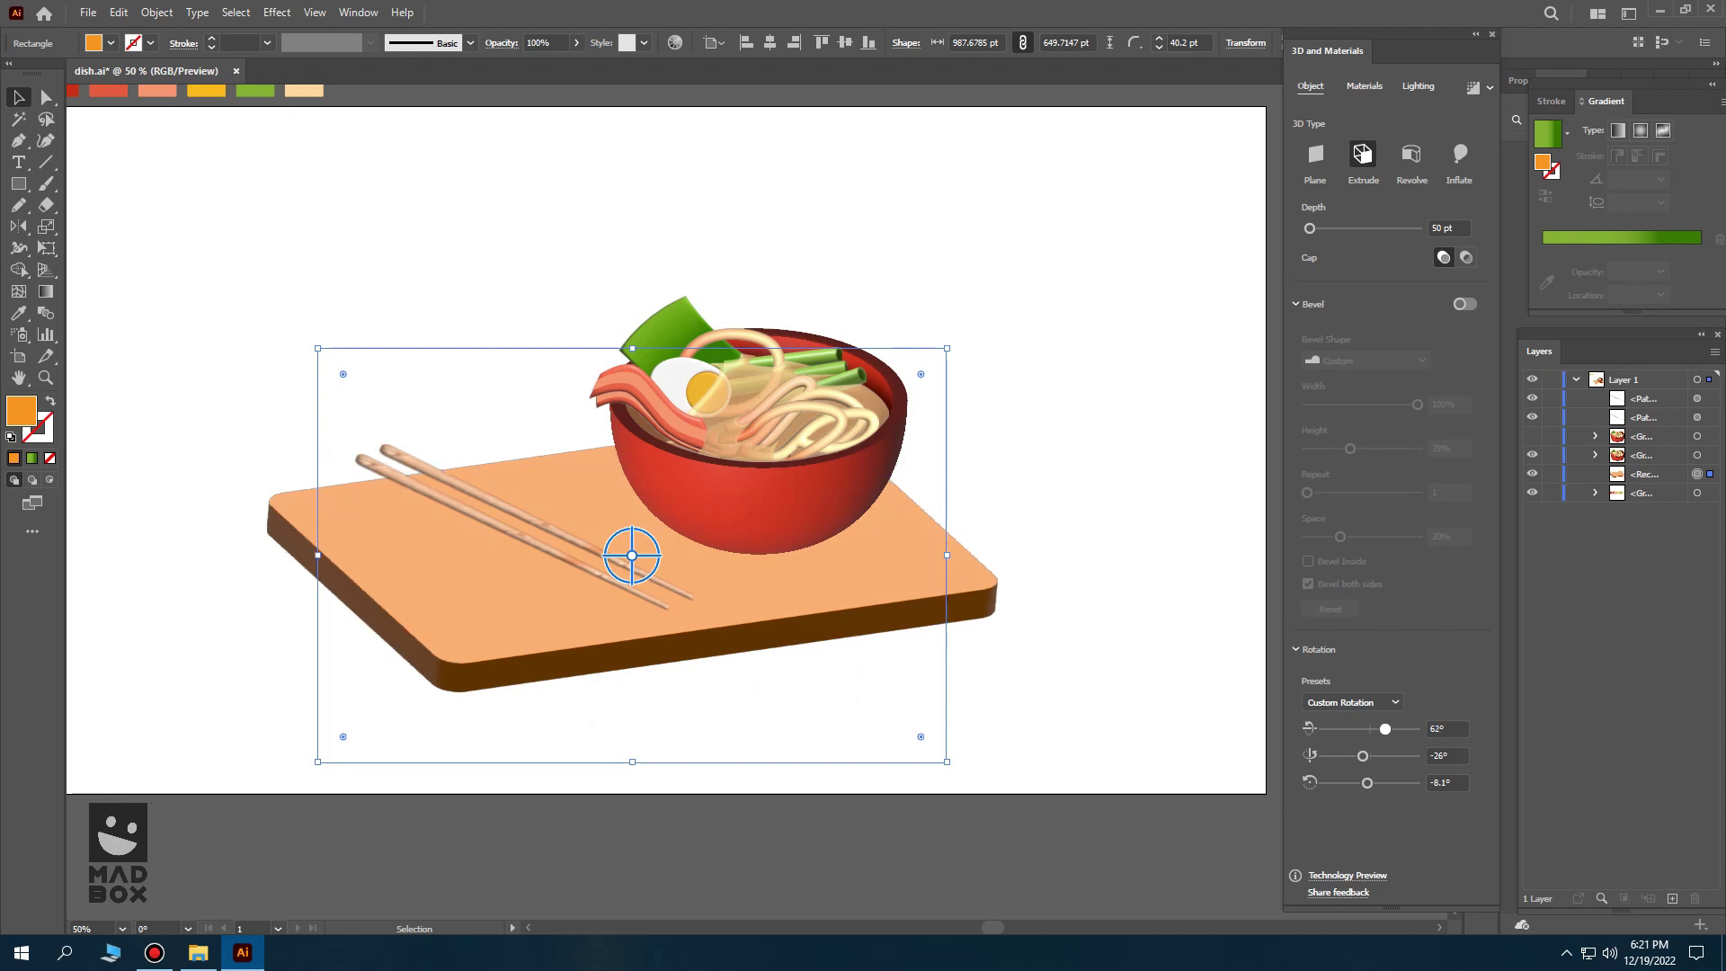
{"action": "mouse_move", "coordinate": [660, 554]}
{"action": "left_mouse_down"}
{"action": "mouse_move", "coordinate": [652, 580]}
{"action": "mouse_move", "coordinate": [957, 575]}
{"action": "left_mouse_up"}
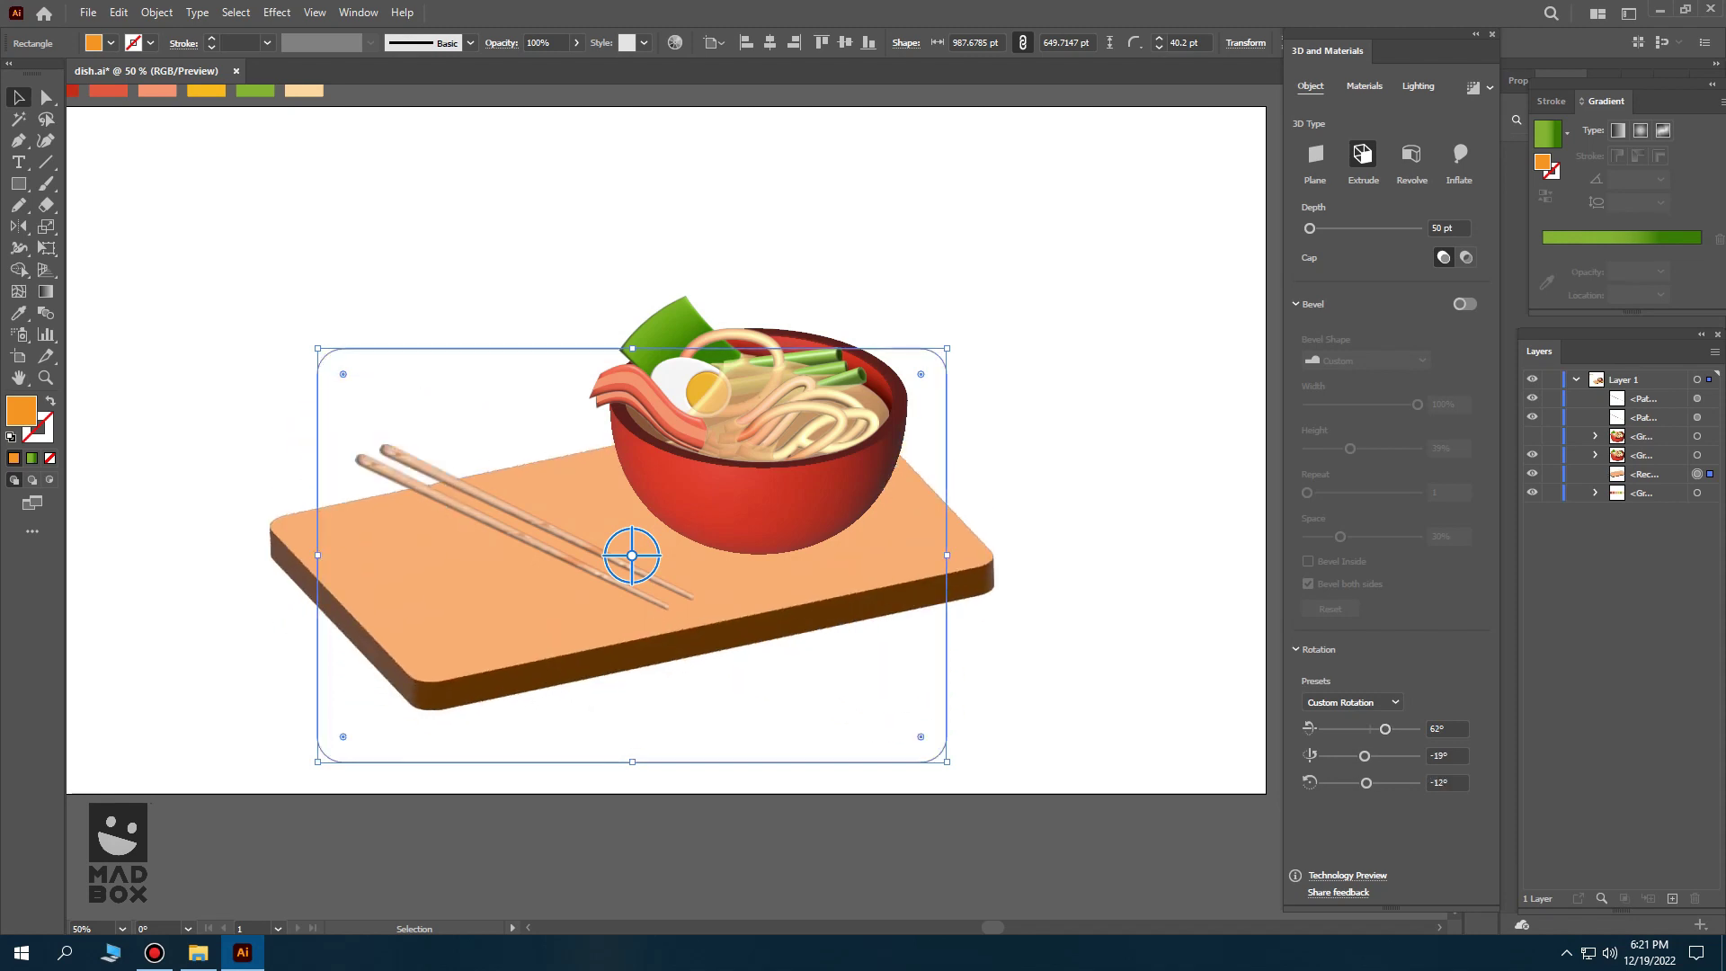
- Rotate the chopsticks nearly horizontal and move them lower on the tray
{"action": "key", "text": "ctrl+shift+a"}
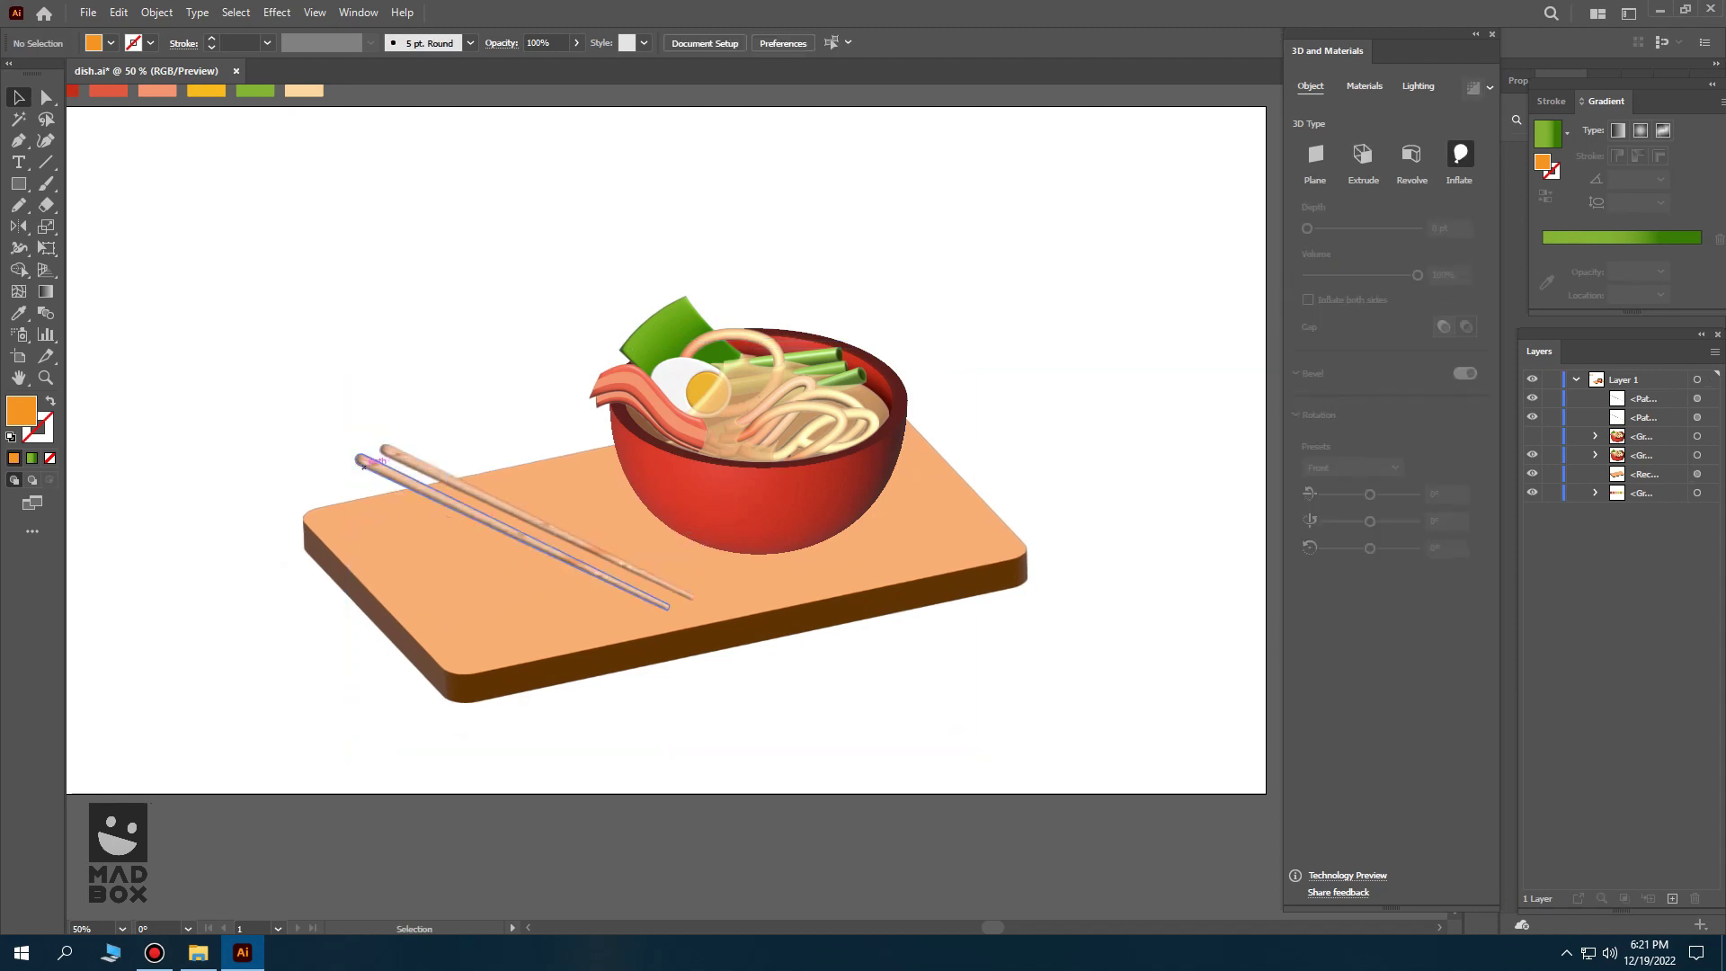
{"action": "left_click", "coordinate": [364, 463]}
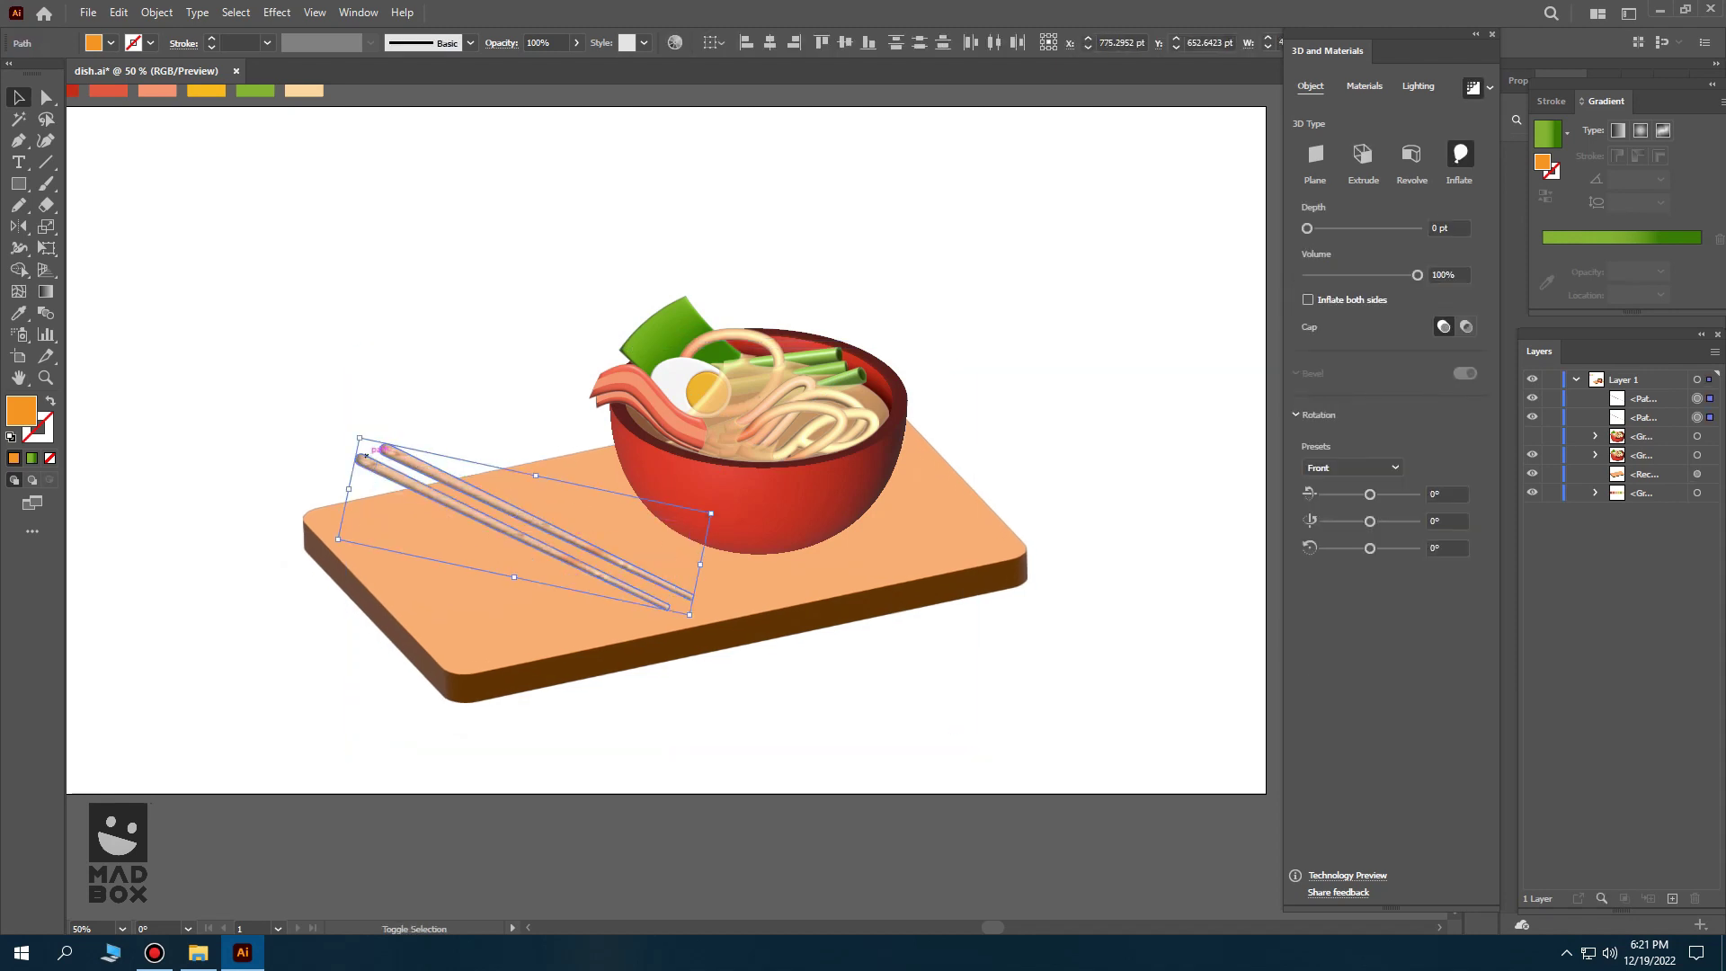
{"action": "left_click_drag", "start_coordinate": [525, 525], "coordinate": [723, 459]}
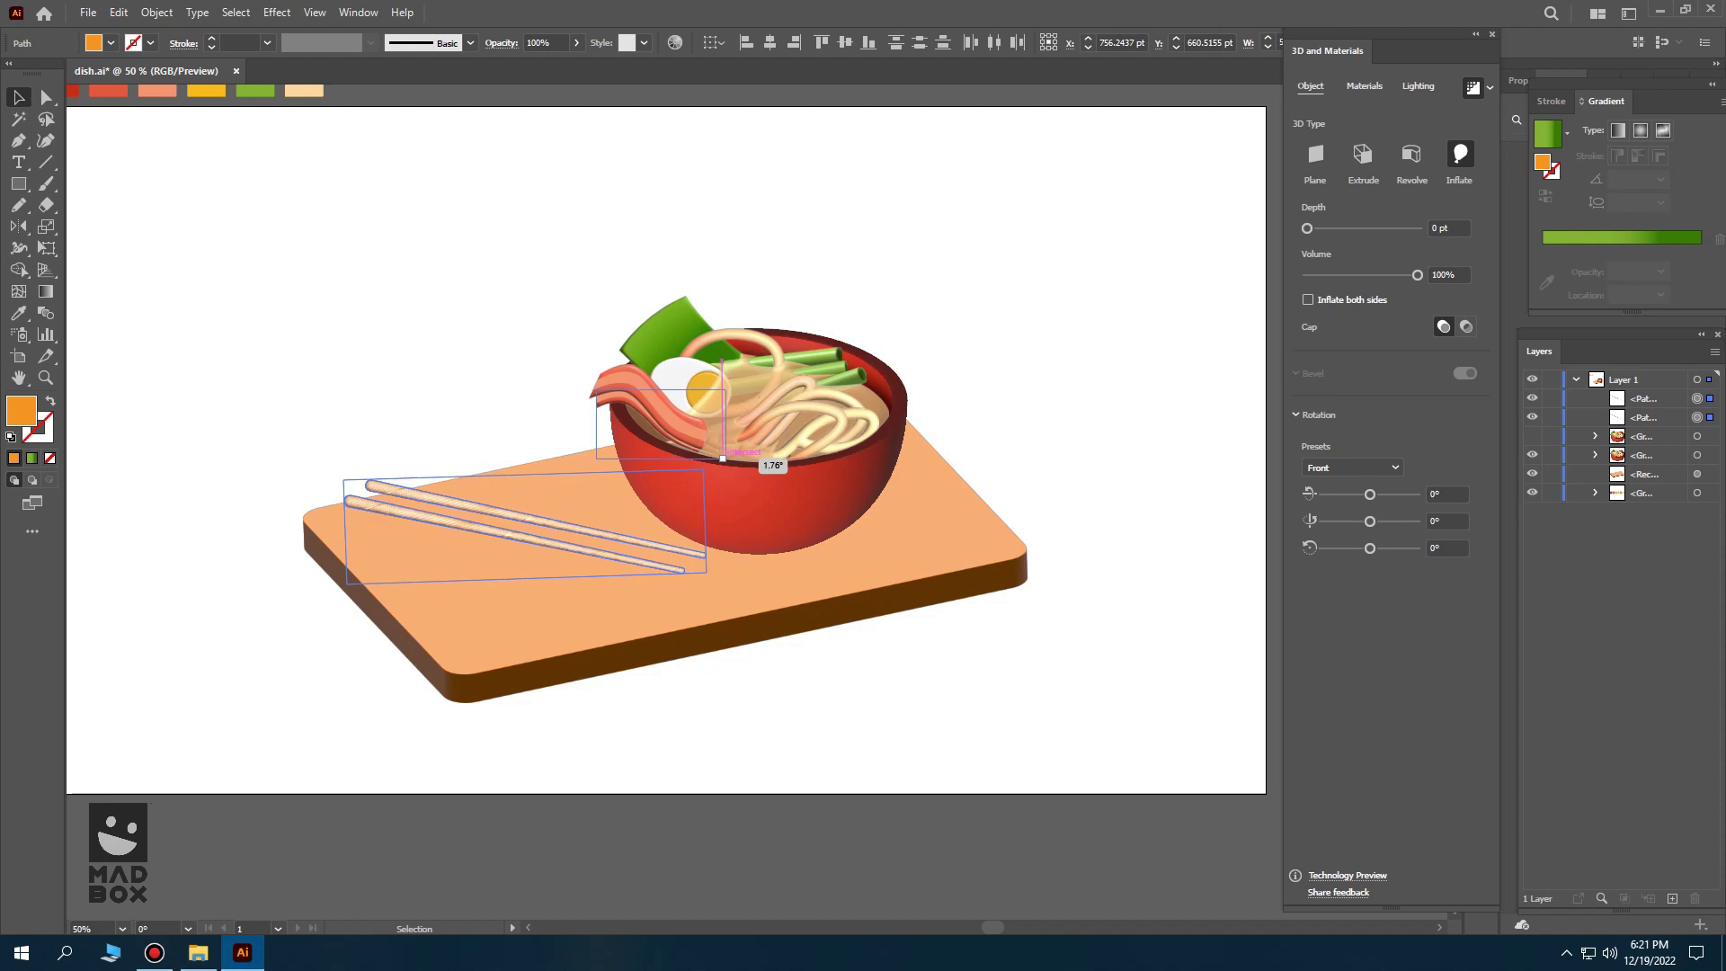
{"action": "left_click_drag", "start_coordinate": [613, 530], "coordinate": [614, 558]}
- Give the tray a shallow Round bevel
{"action": "left_click", "coordinate": [705, 493]}
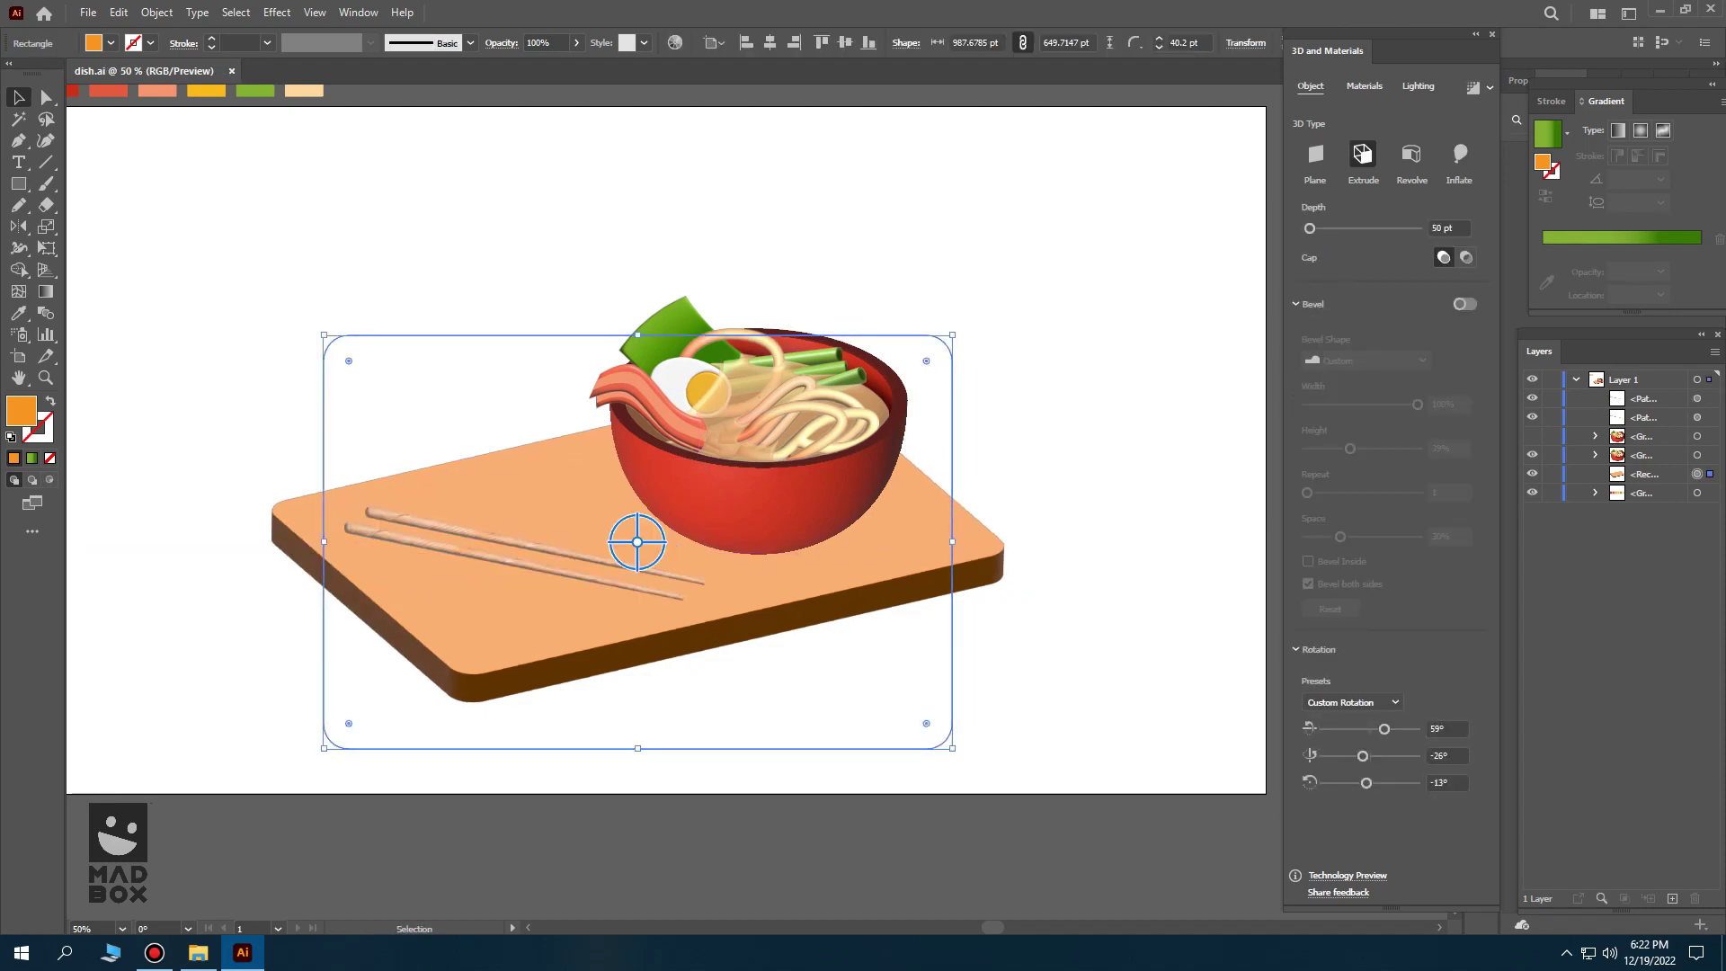
{"action": "left_click", "coordinate": [1465, 304]}
{"action": "left_click", "coordinate": [1363, 360]}
{"action": "left_click", "coordinate": [1351, 400]}
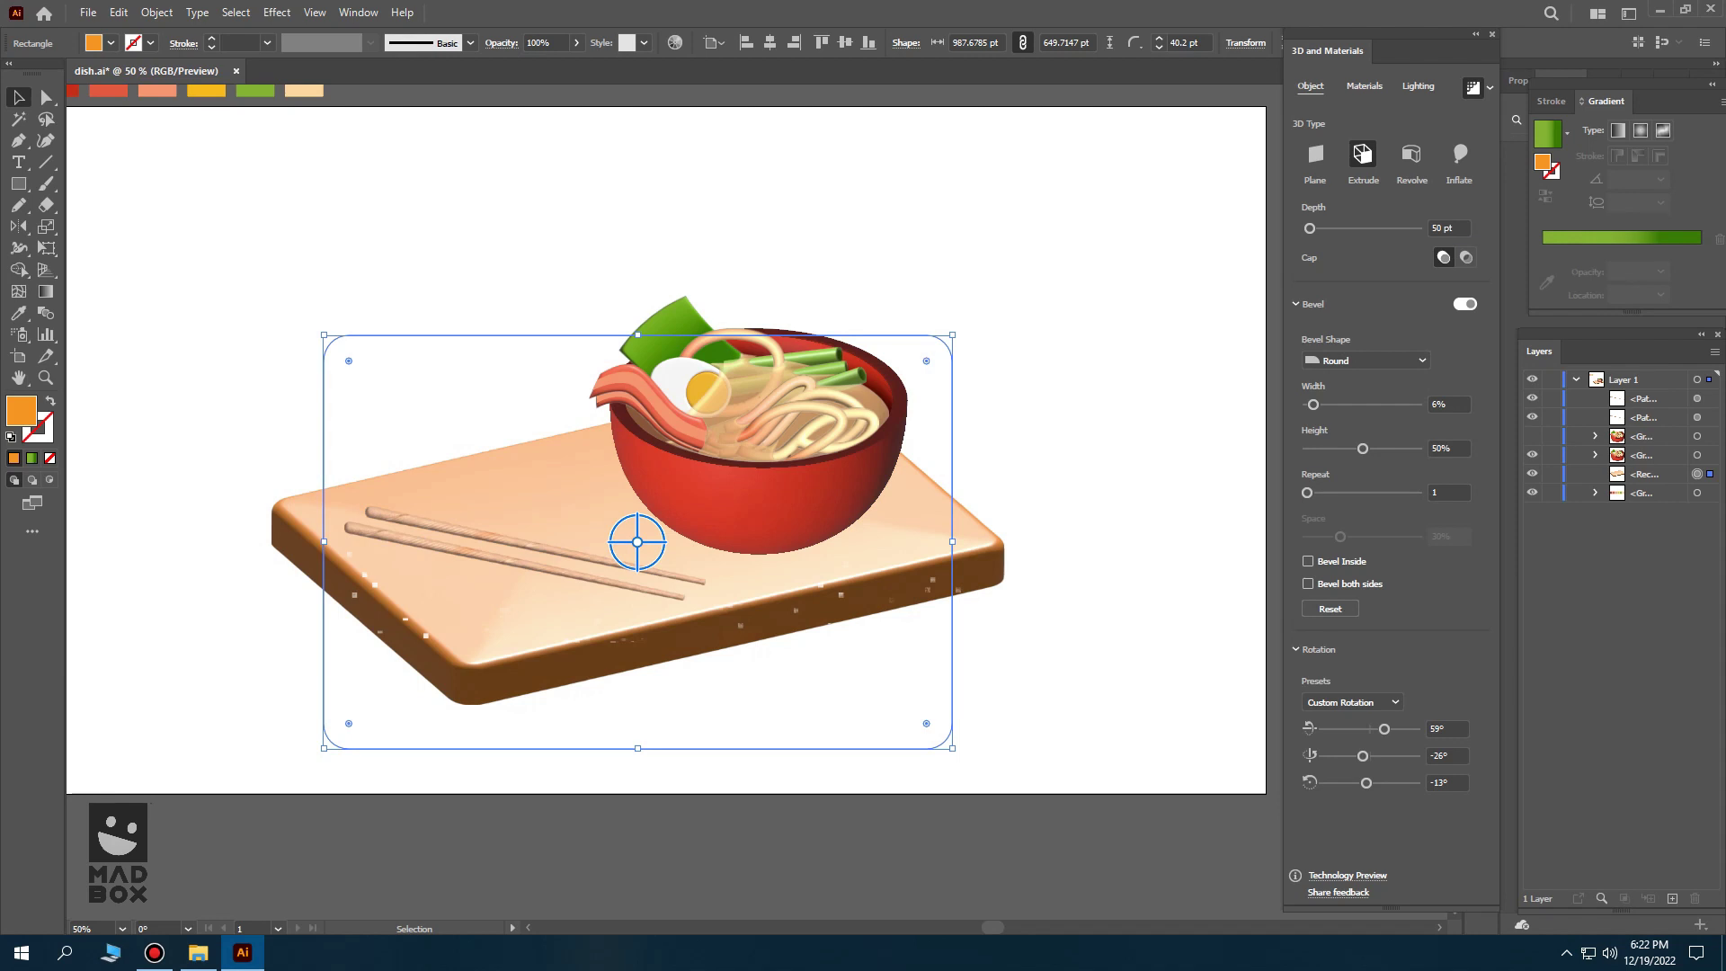
{"action": "left_click_drag", "start_coordinate": [1362, 449], "coordinate": [1338, 449]}
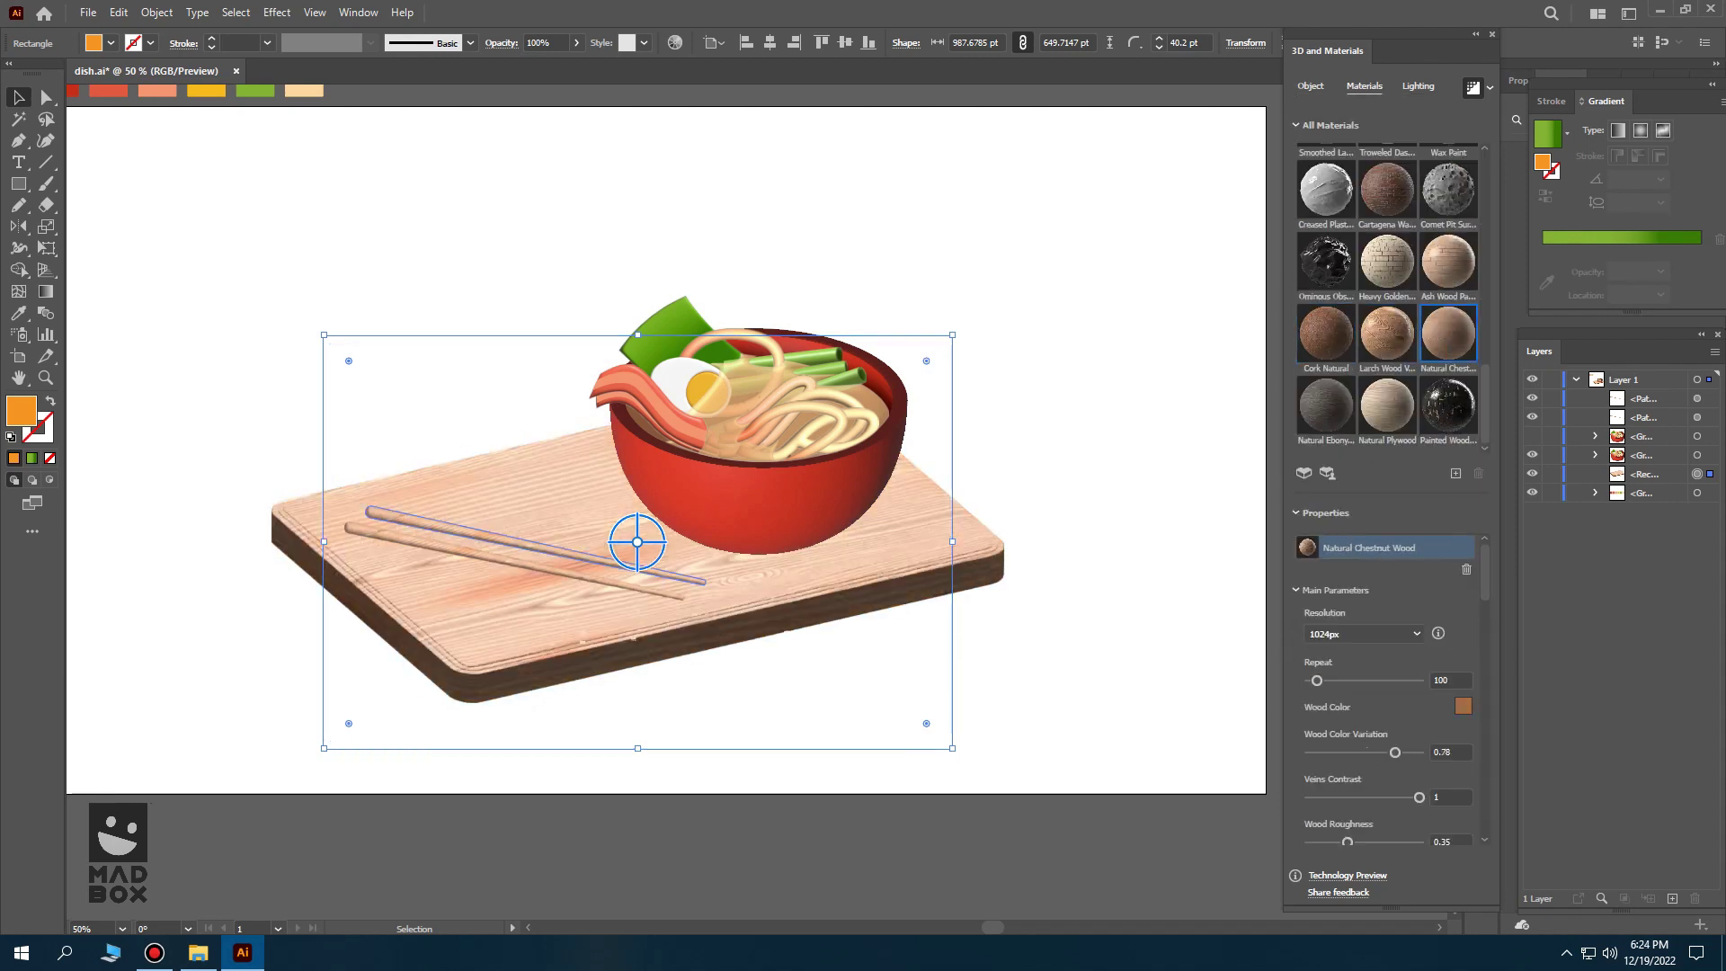
- Fill the chopsticks light grey
{"action": "left_click", "coordinate": [503, 539]}
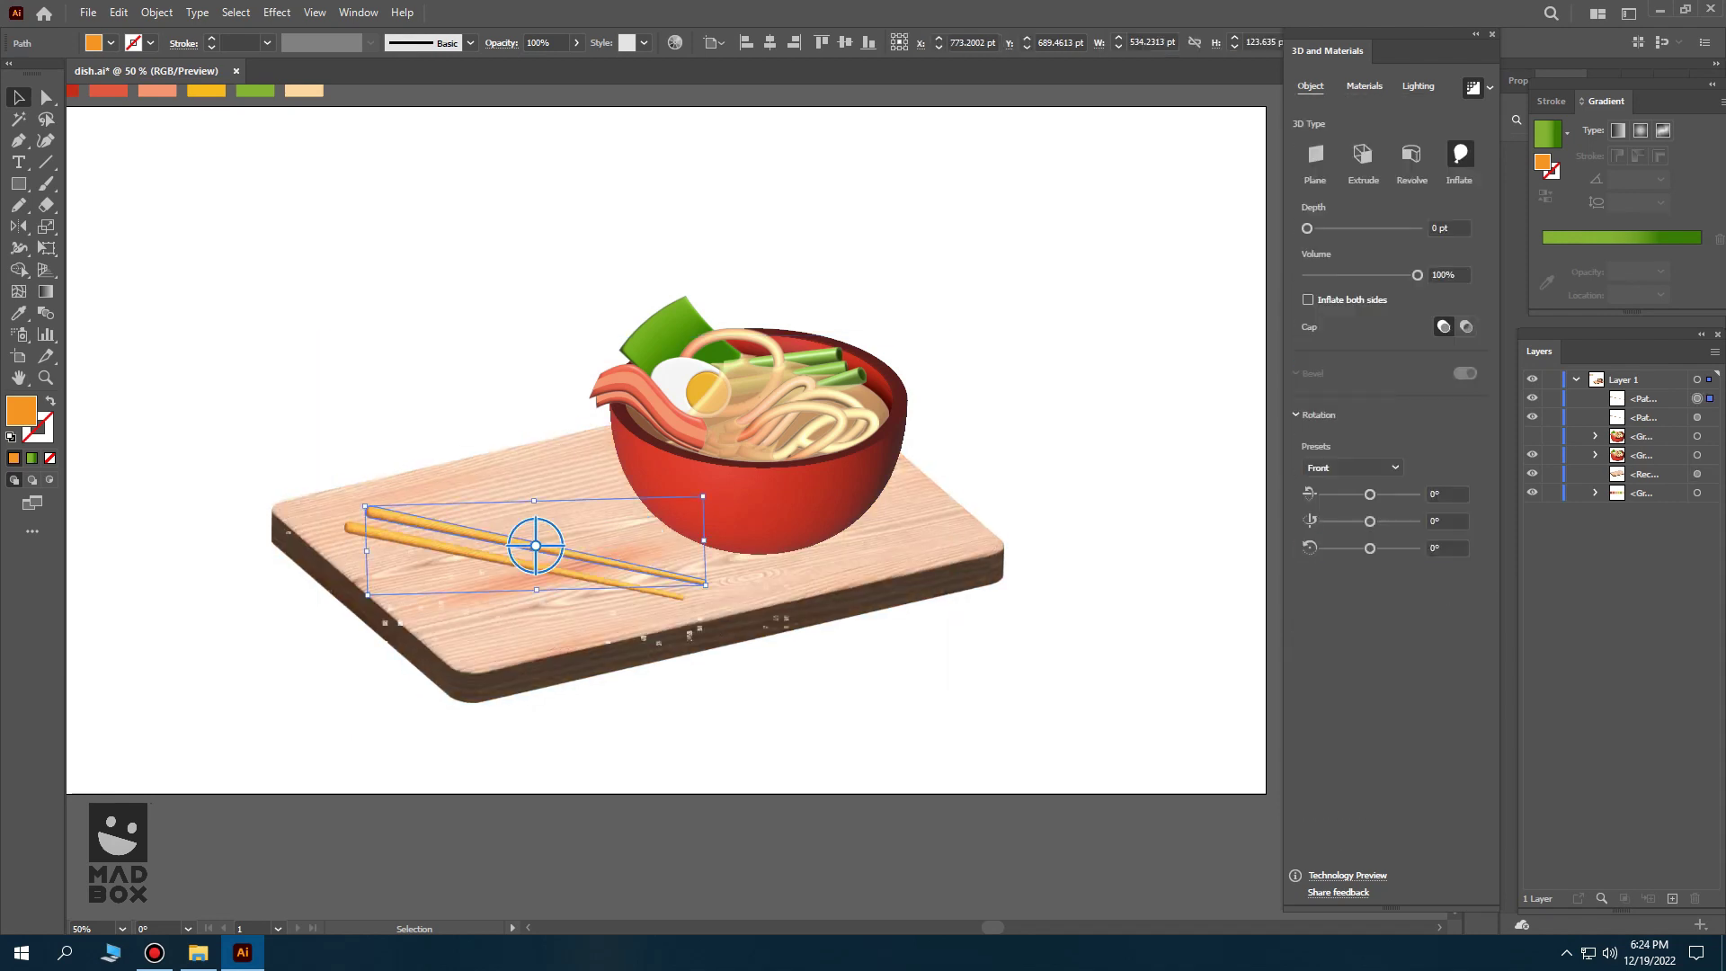
{"action": "left_click", "coordinate": [111, 43]}
{"action": "left_click", "coordinate": [138, 125]}
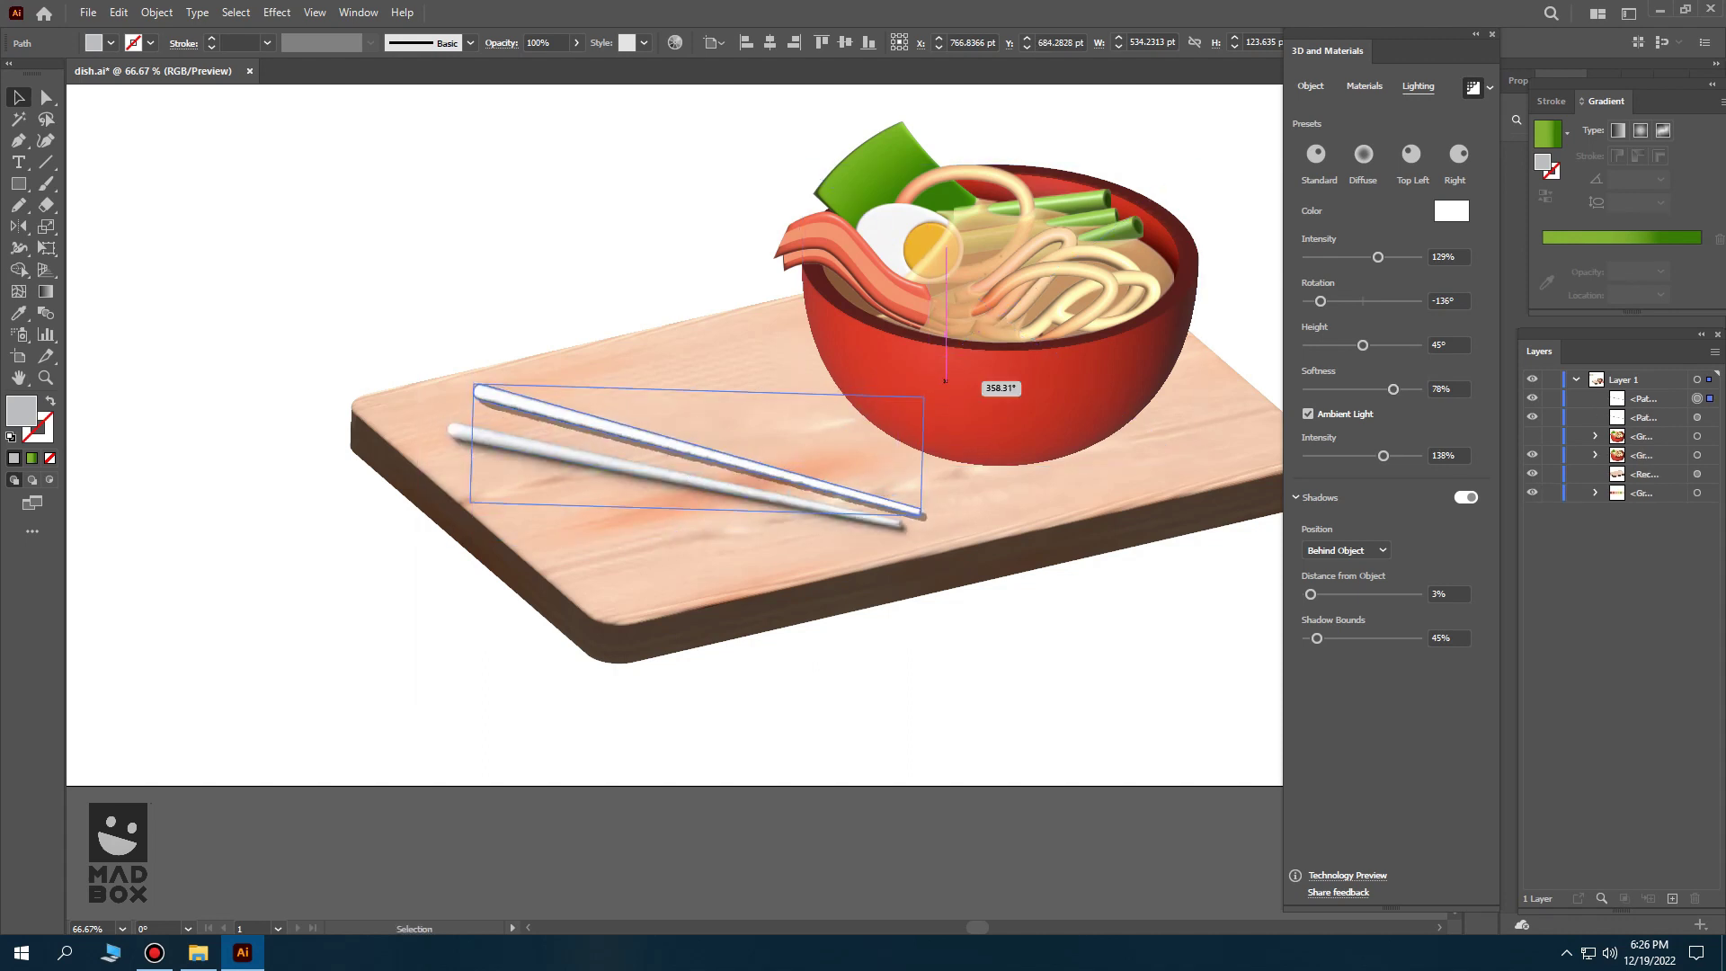
- Shift the upper chopstick down, and cast the bowl's shadow Below Object with reduced bounds
{"action": "left_click_drag", "start_coordinate": [926, 377], "coordinate": [927, 456]}
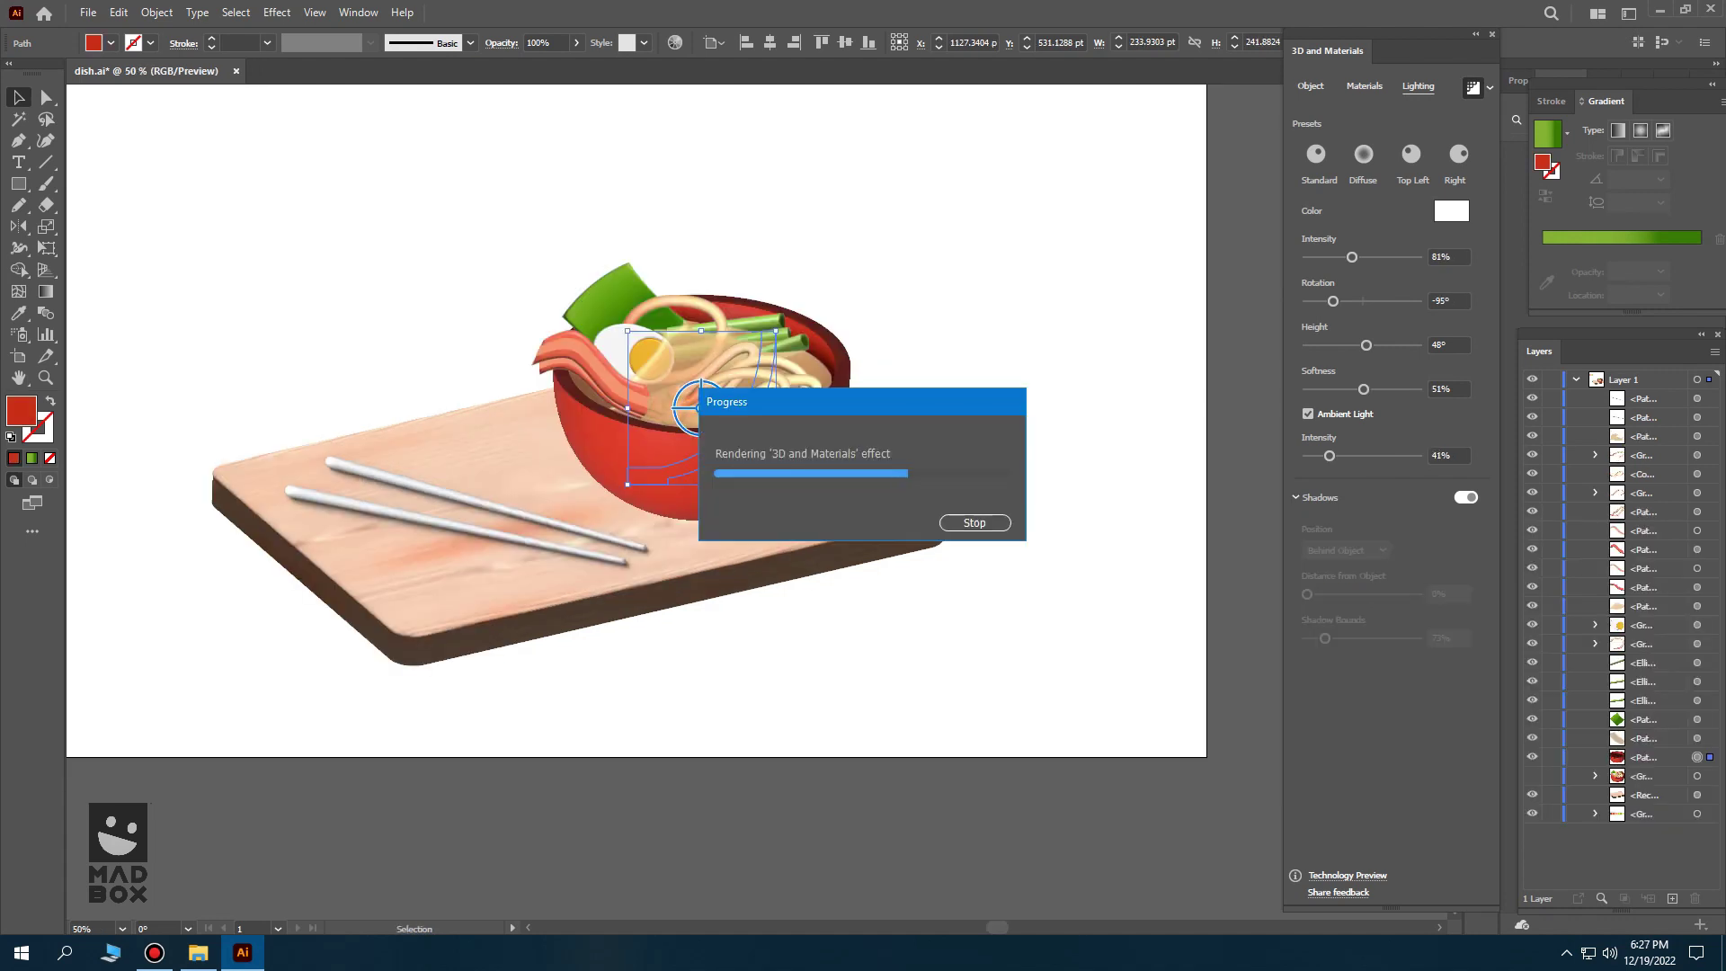
{"action": "left_click", "coordinate": [1346, 550]}
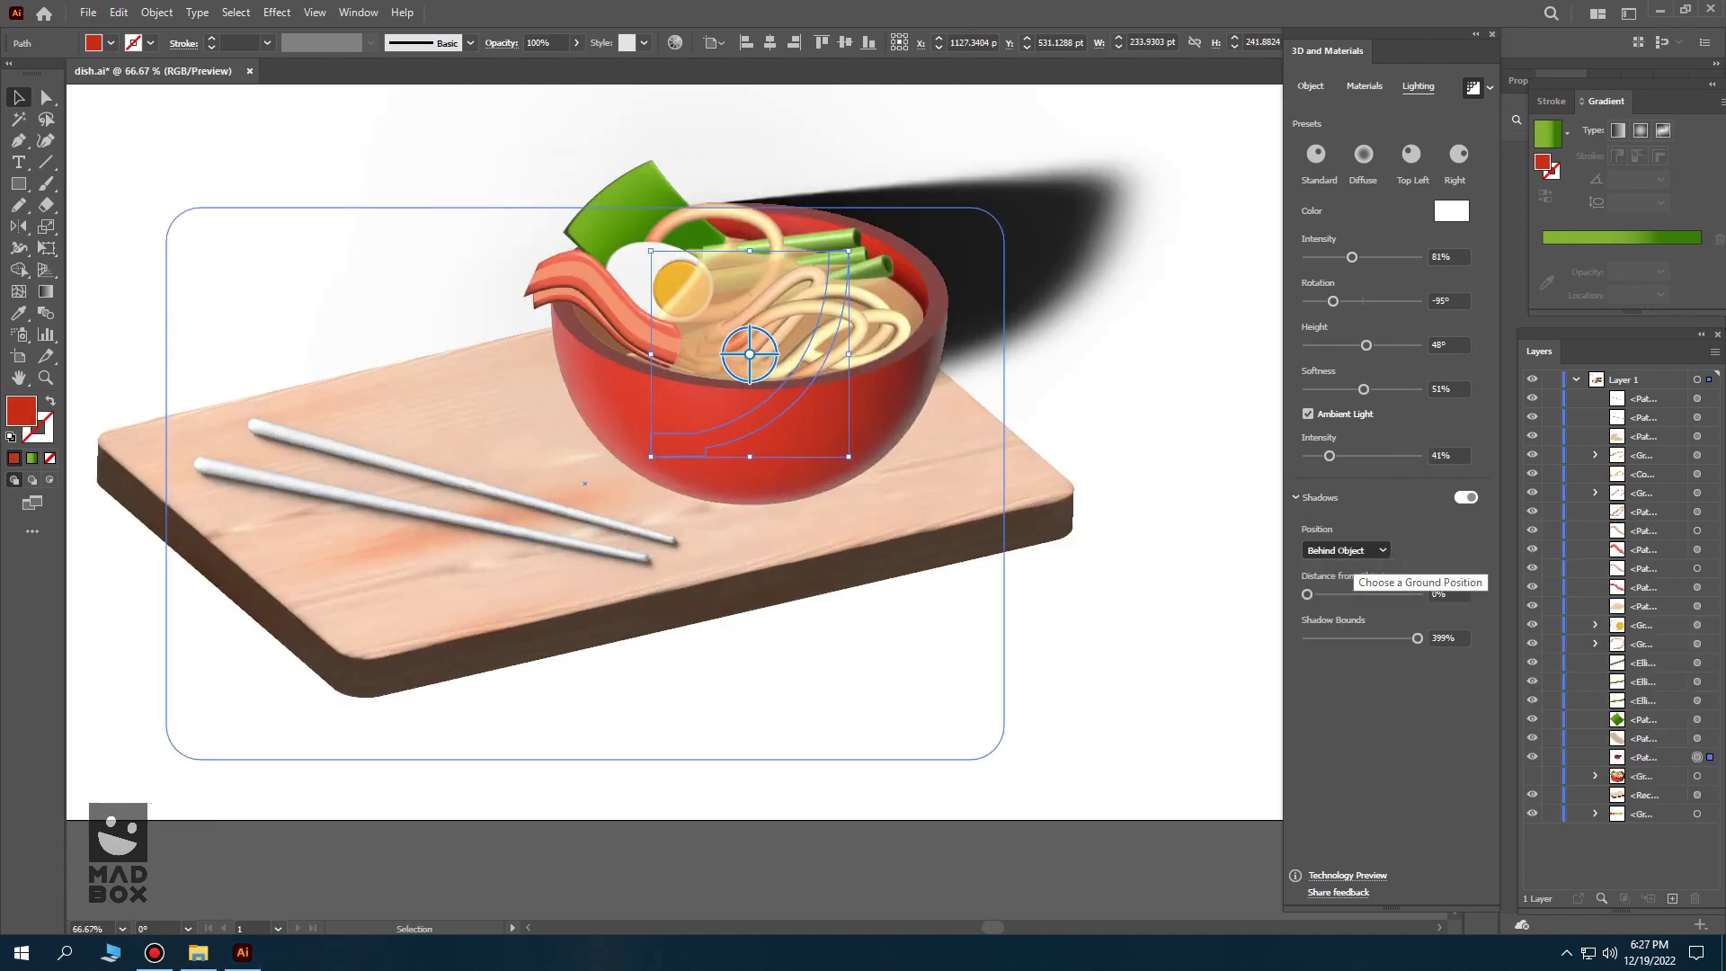
{"action": "left_click", "coordinate": [1352, 589]}
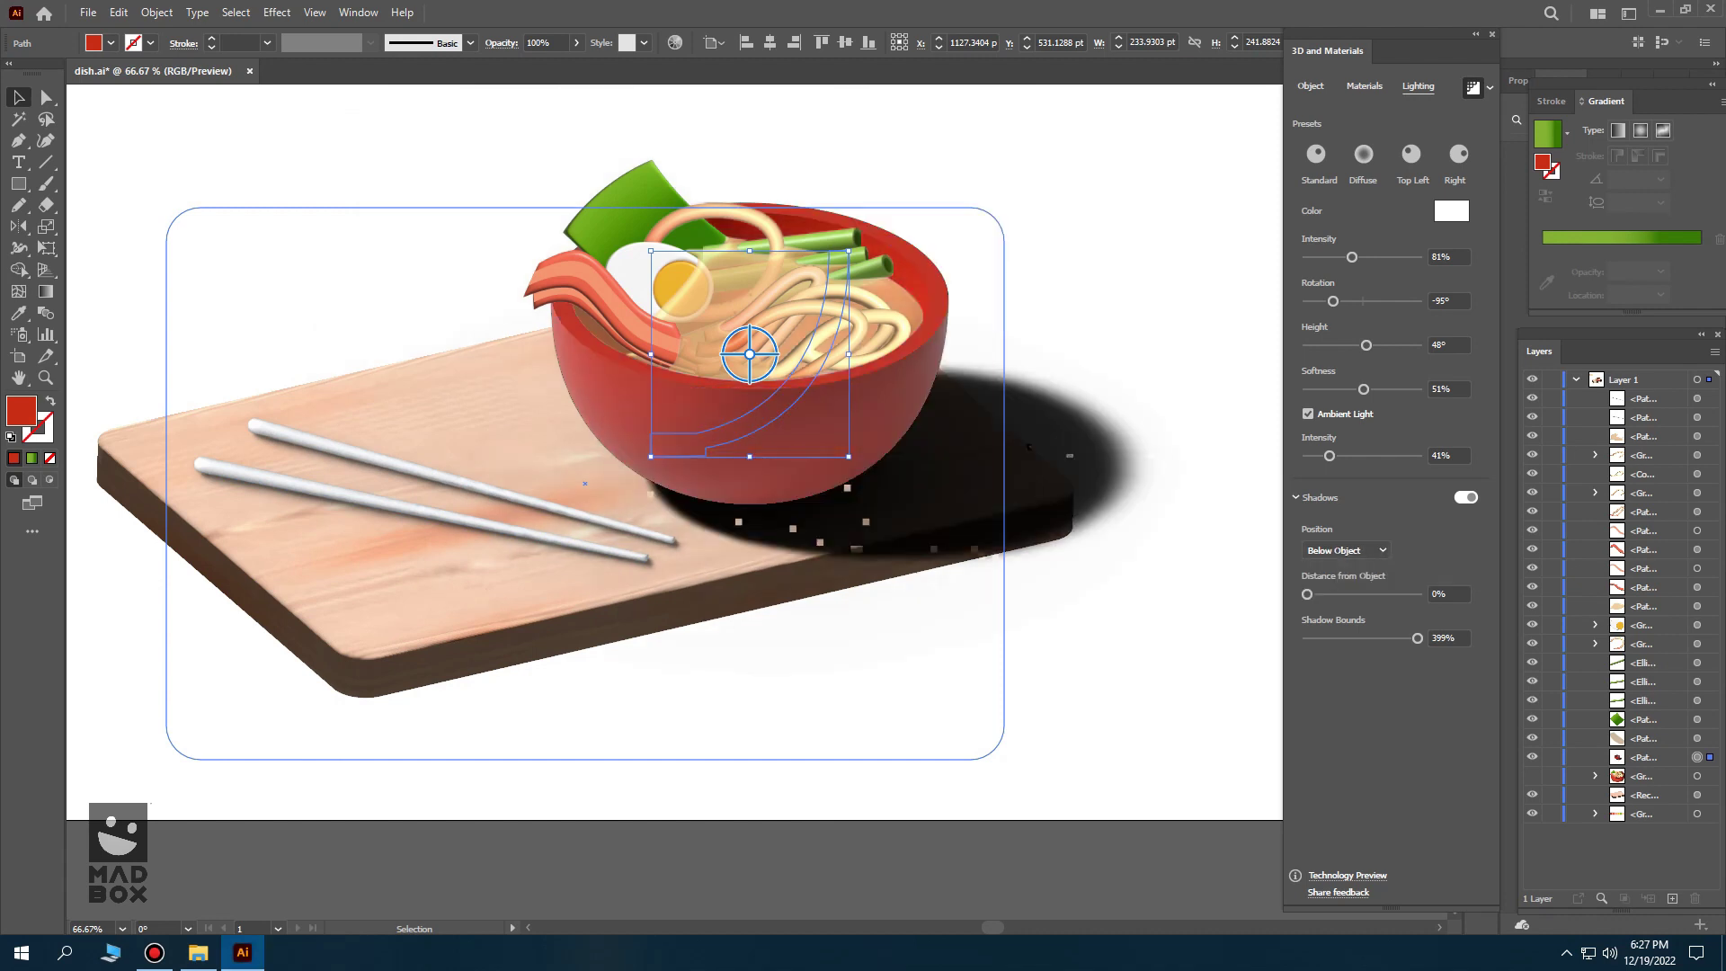
{"action": "left_click_drag", "start_coordinate": [1418, 637], "coordinate": [1388, 637]}
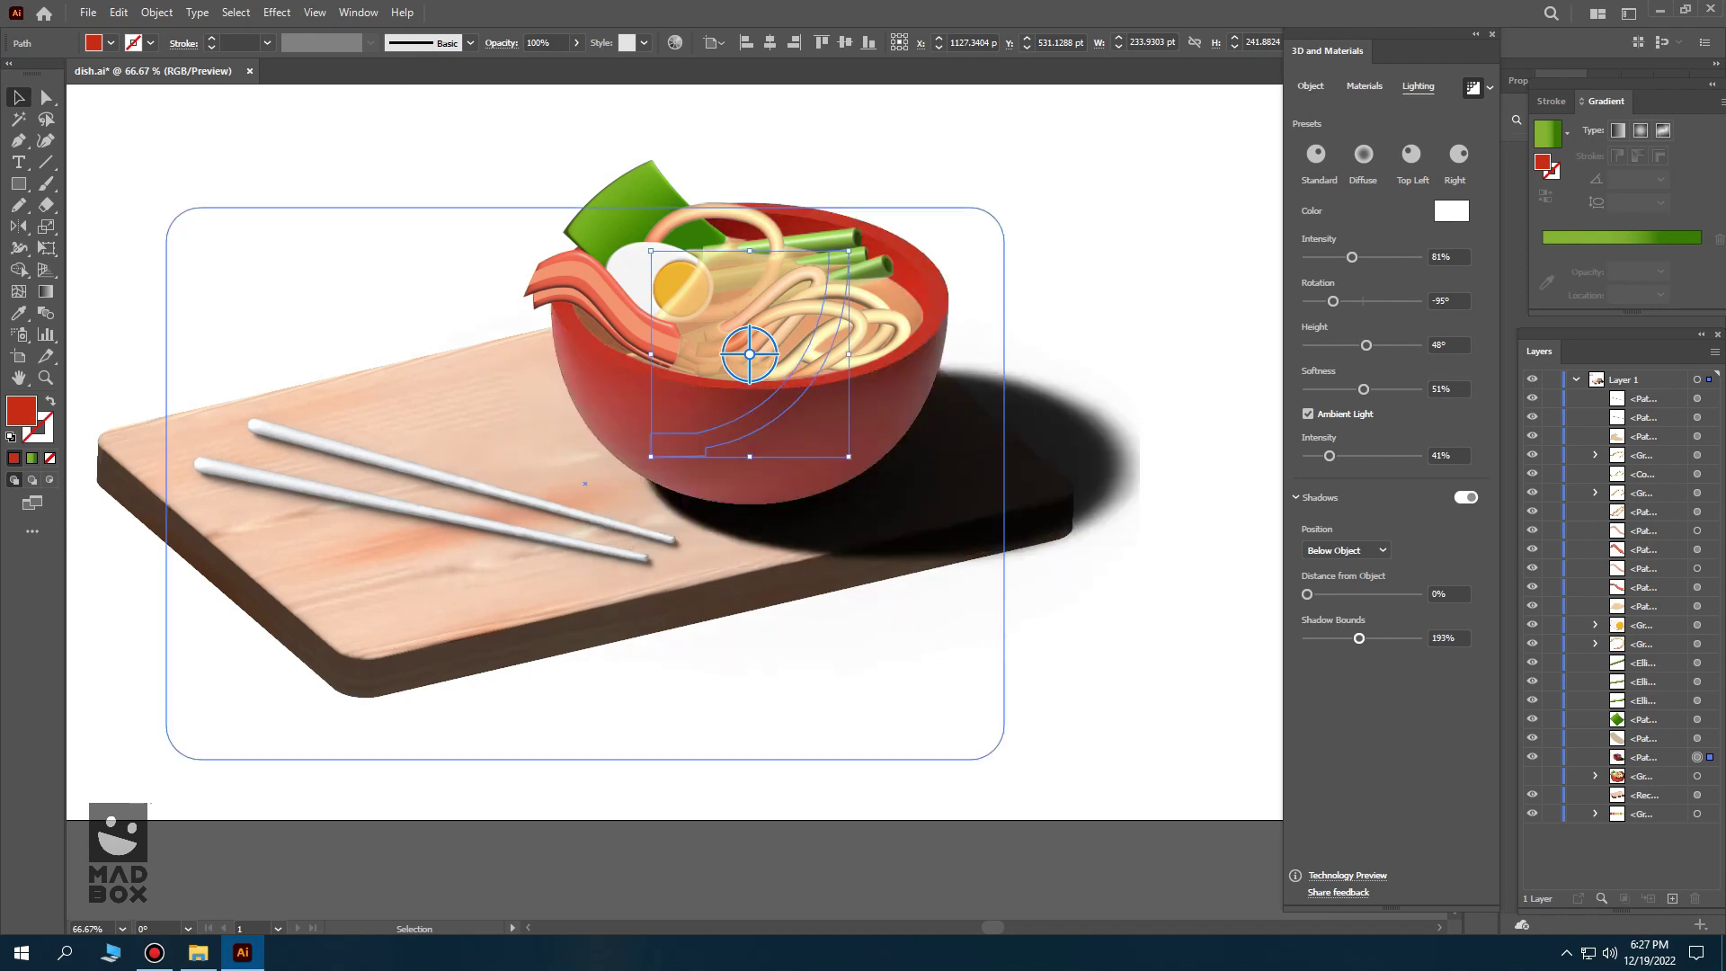
{"action": "left_click", "coordinate": [1306, 594]}
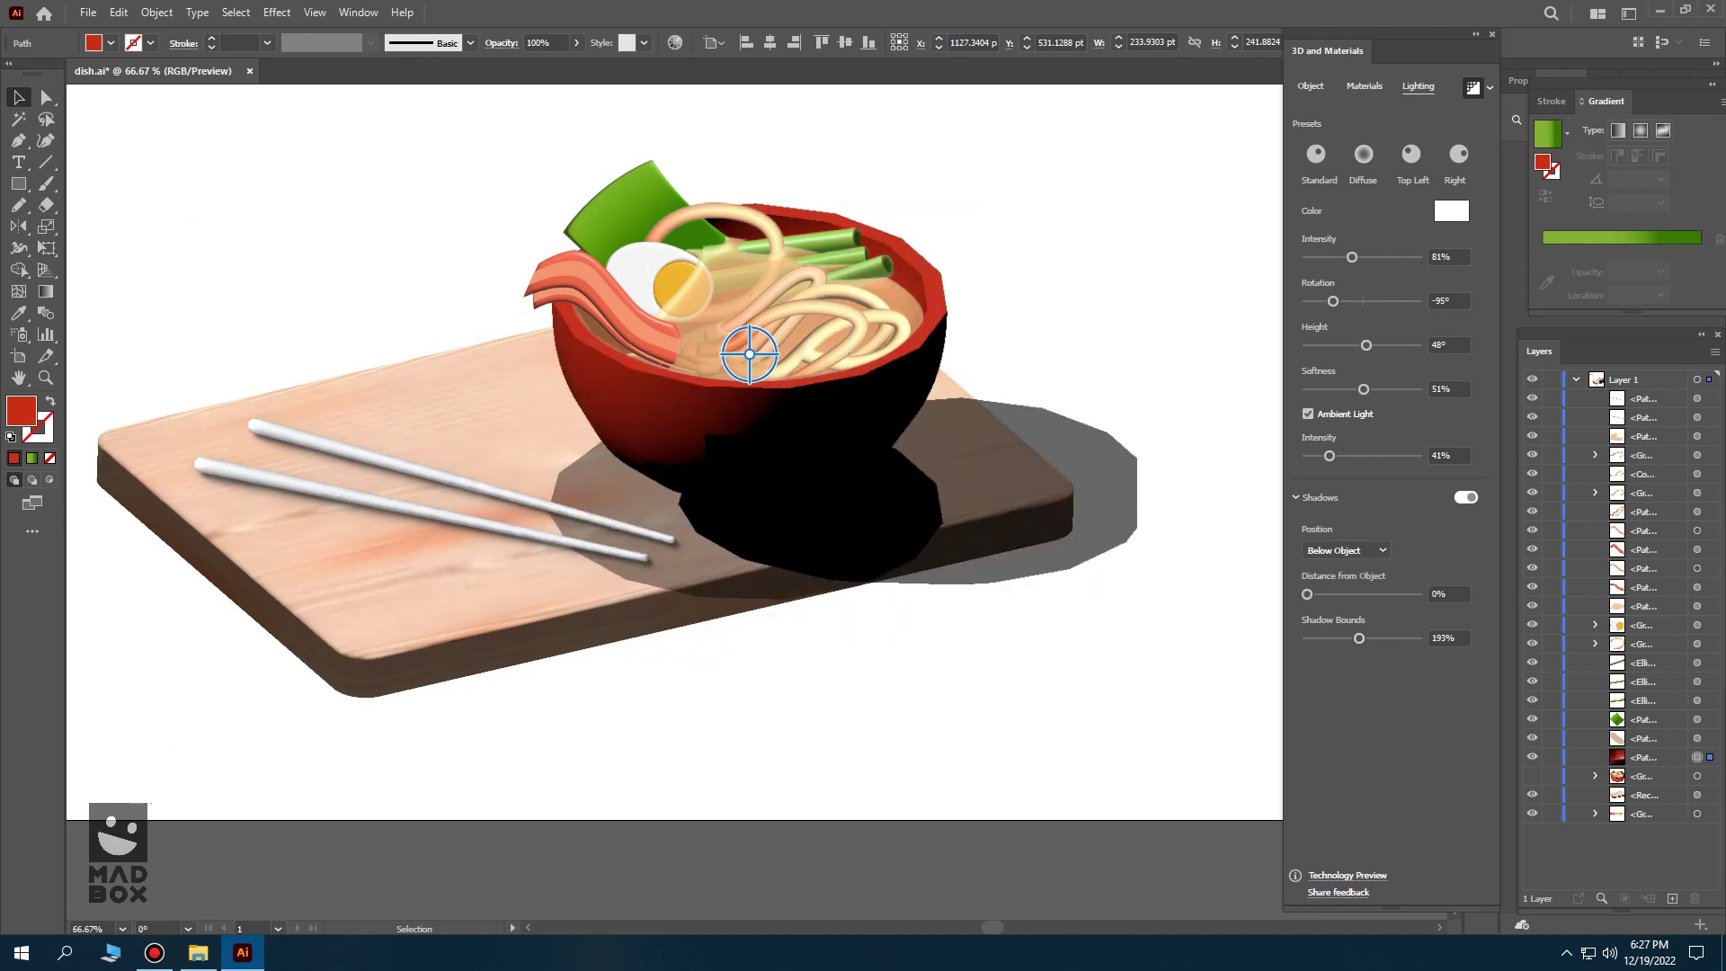
- Set the light to 83° height, -63° rotation and 86% softness
{"action": "left_click_drag", "start_coordinate": [1365, 346], "coordinate": [1408, 345]}
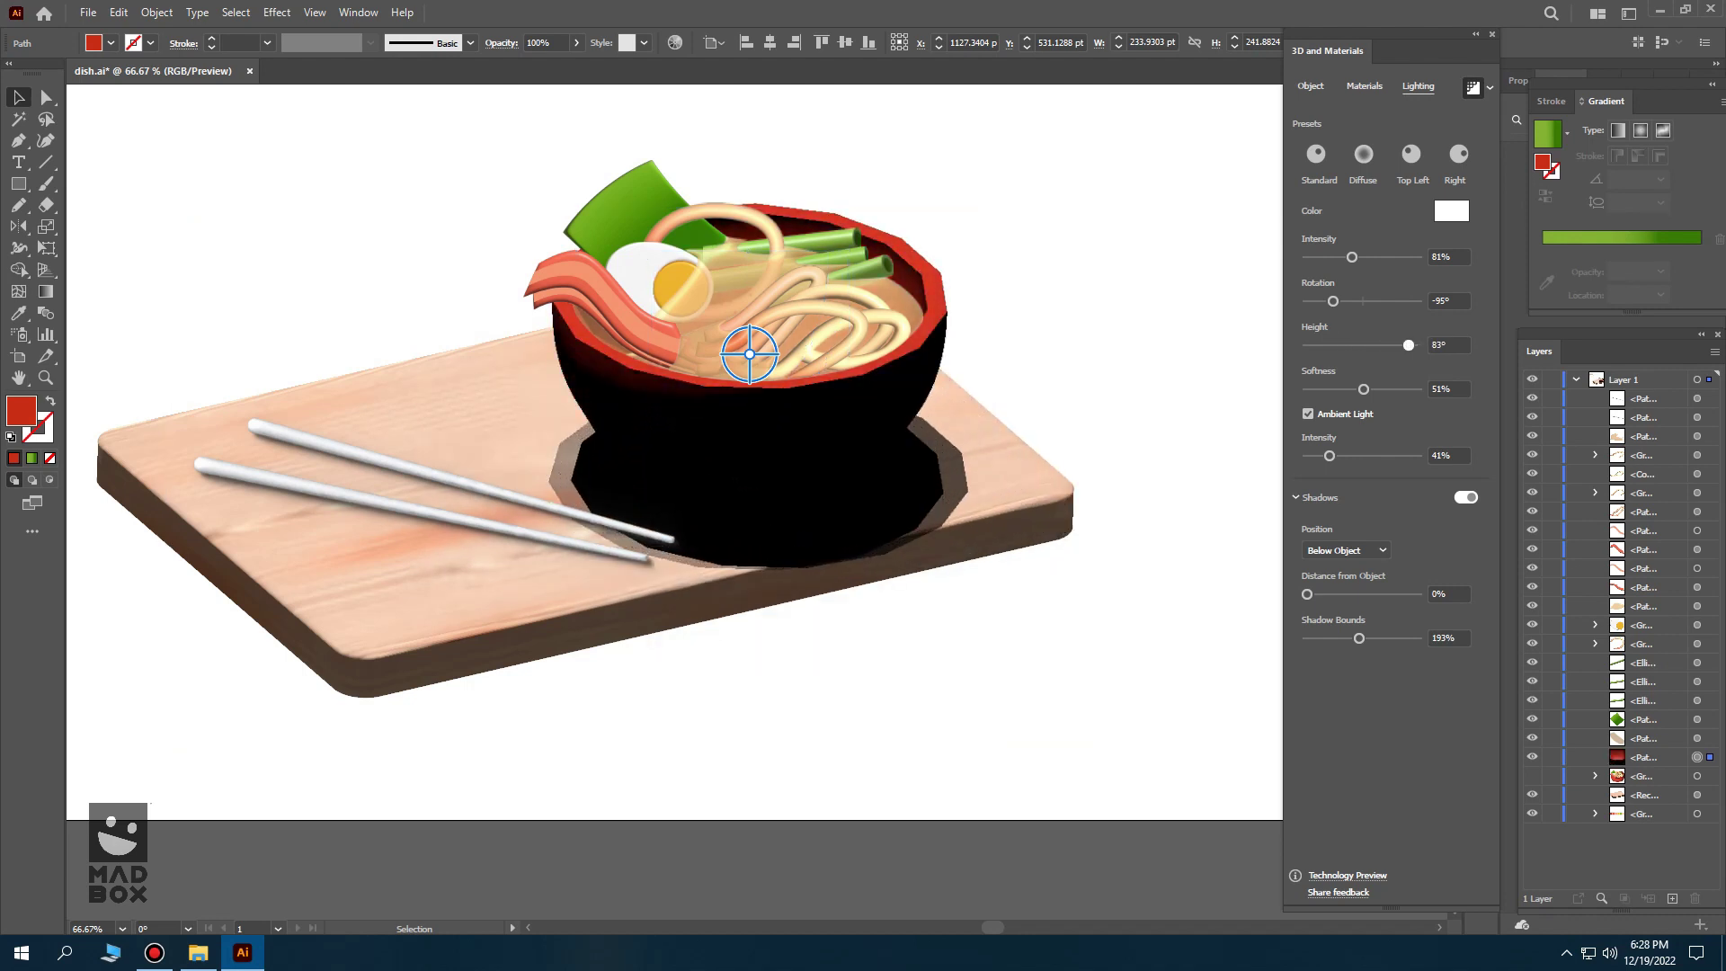
{"action": "left_click_drag", "start_coordinate": [1333, 301], "coordinate": [1343, 301]}
{"action": "left_click_drag", "start_coordinate": [1364, 389], "coordinate": [1403, 389]}
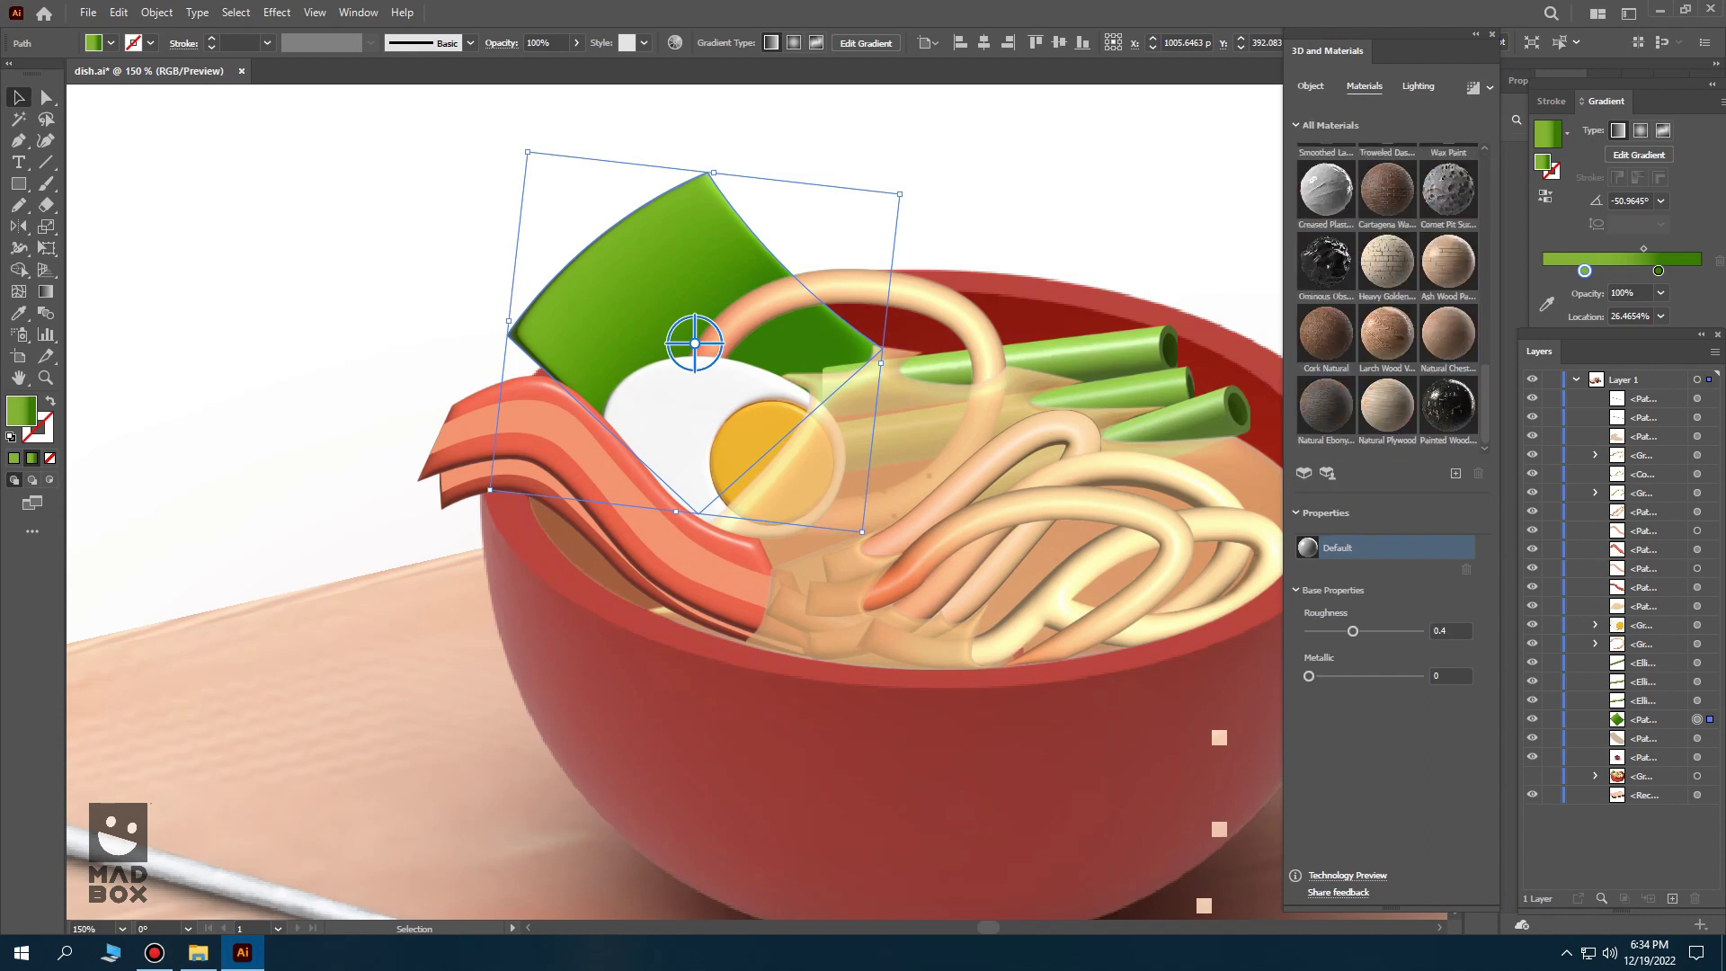
- Apply the Ominous Obsidian material to the nori with colour 4C8E21
{"action": "scroll", "coordinate": [1387, 297], "scroll_direction": "up", "scroll_amount": 5}
{"action": "scroll", "coordinate": [1387, 297], "scroll_direction": "down", "scroll_amount": 5}
{"action": "scroll", "coordinate": [1387, 297], "scroll_direction": "up", "scroll_amount": 5}
{"action": "scroll", "coordinate": [1387, 296], "scroll_direction": "down", "scroll_amount": 1}
{"action": "scroll", "coordinate": [1387, 297], "scroll_direction": "down", "scroll_amount": 5}
{"action": "left_click", "coordinate": [1463, 706]}
{"action": "type", "text": "4C8E21"}
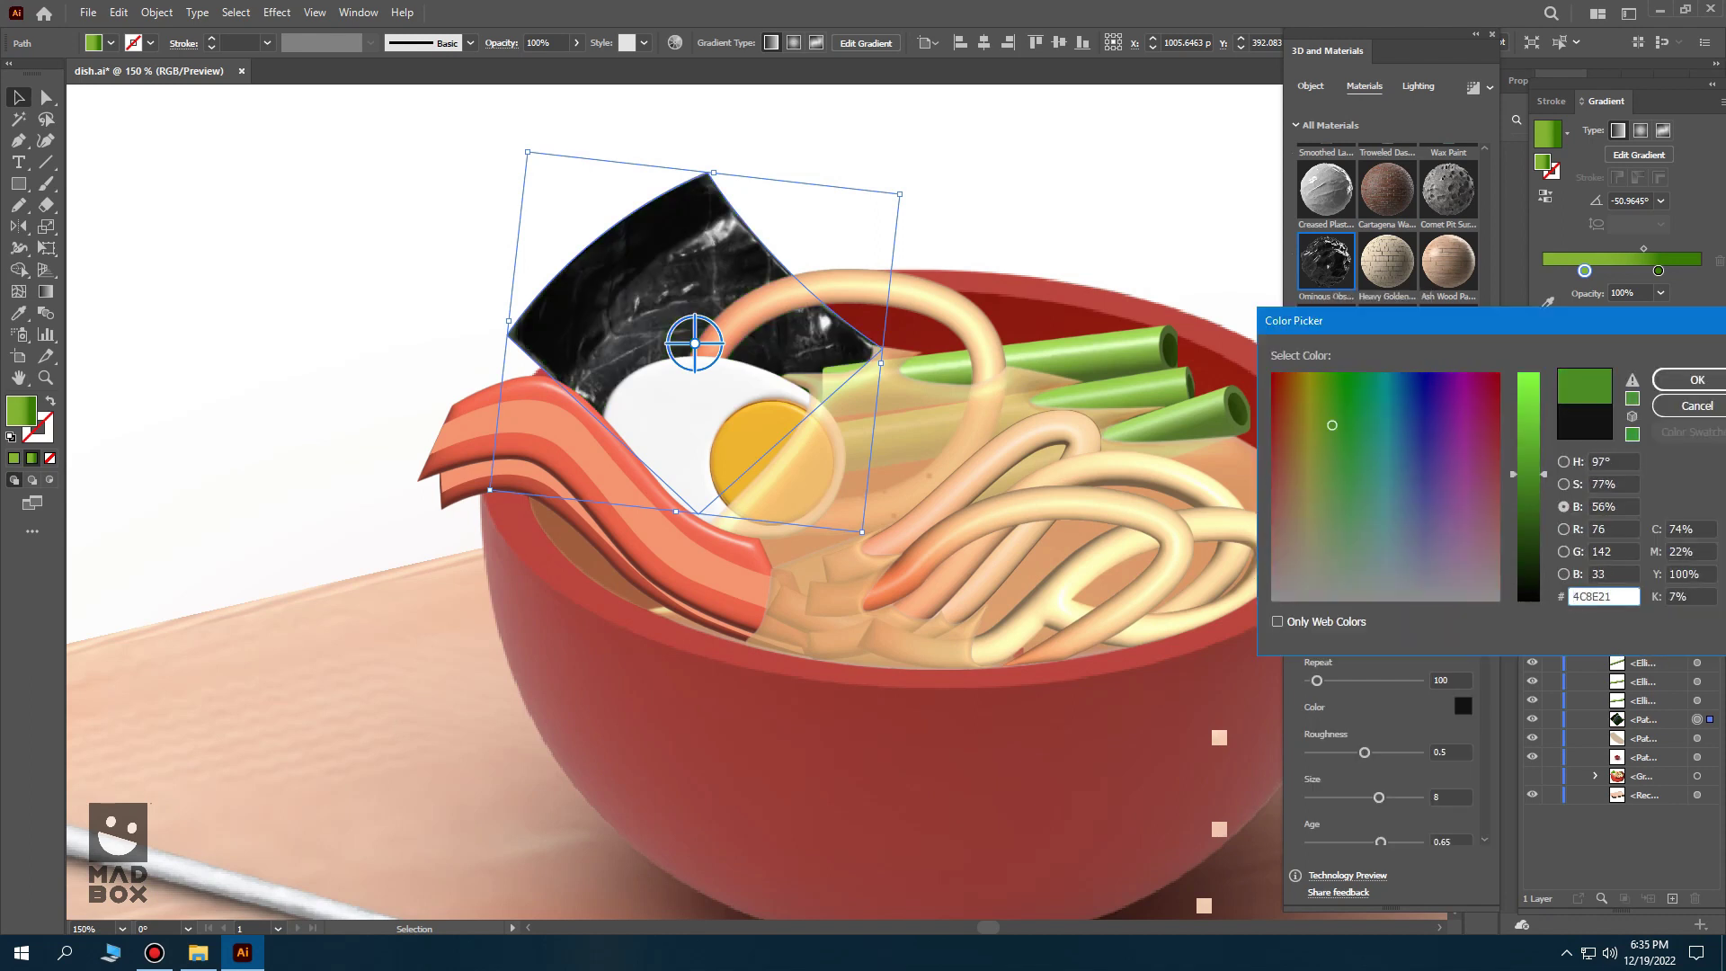
{"action": "key", "text": "Return"}
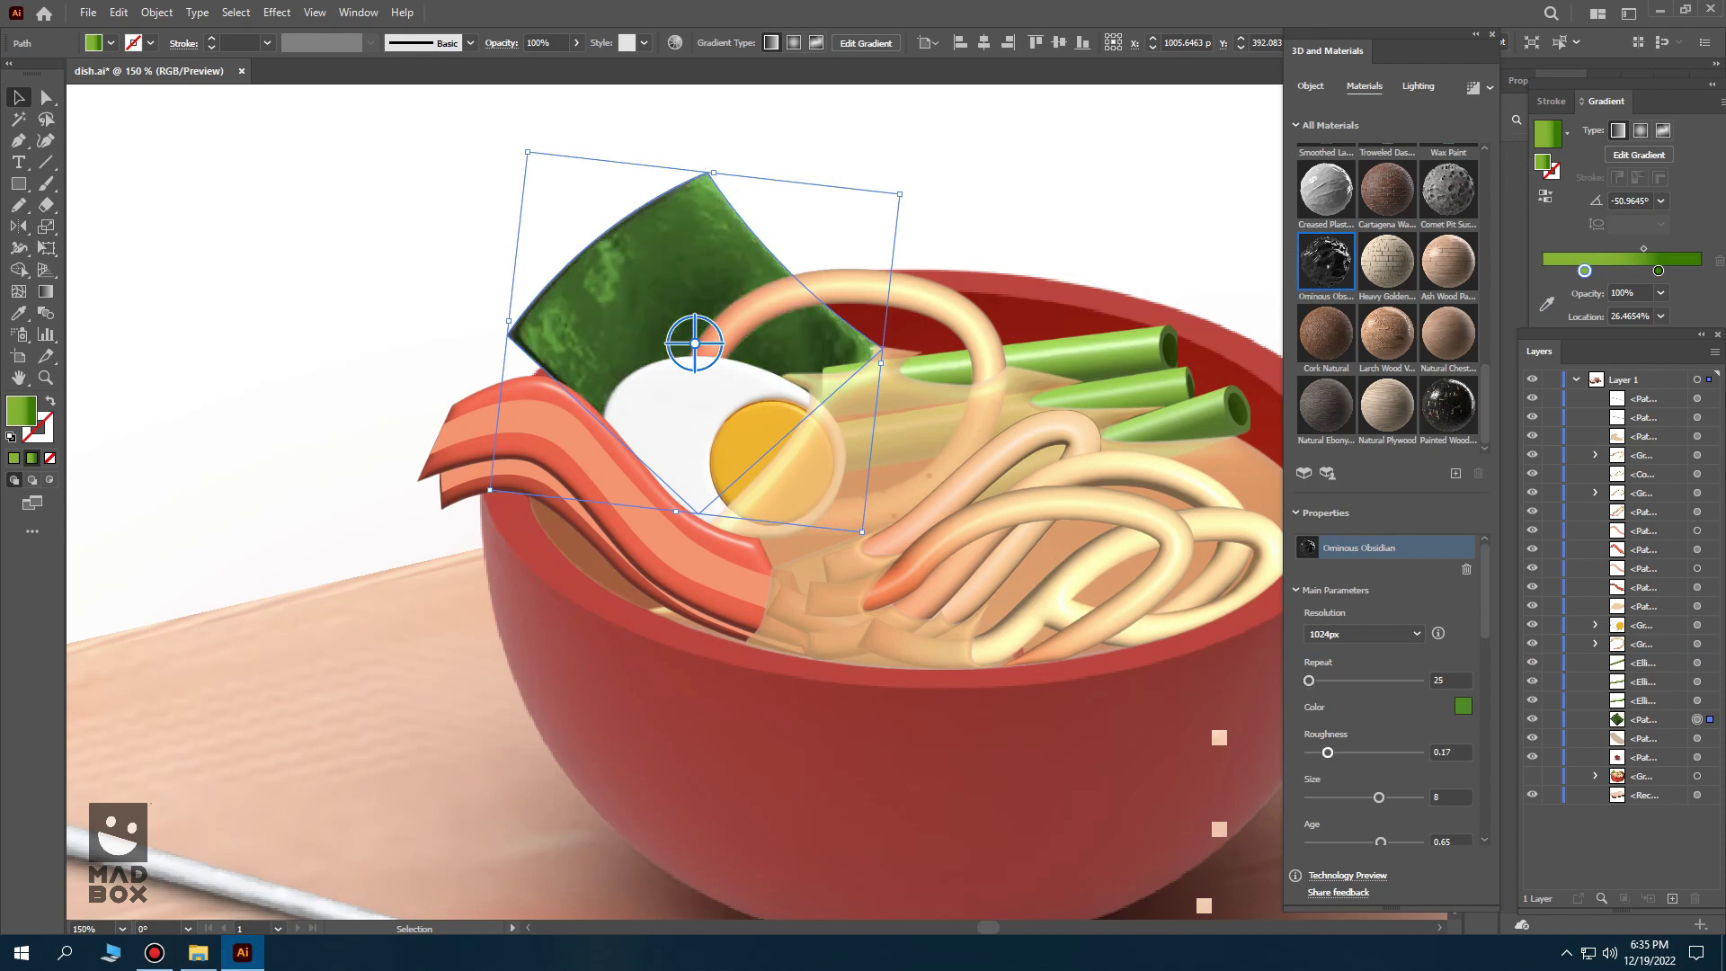
- Raise the nori texture roughness to 0.74 and enlarge its size
{"action": "mouse_move", "coordinate": [1327, 753]}
{"action": "left_mouse_down"}
{"action": "mouse_move", "coordinate": [1390, 752]}
{"action": "mouse_move", "coordinate": [1338, 797]}
{"action": "left_mouse_up"}
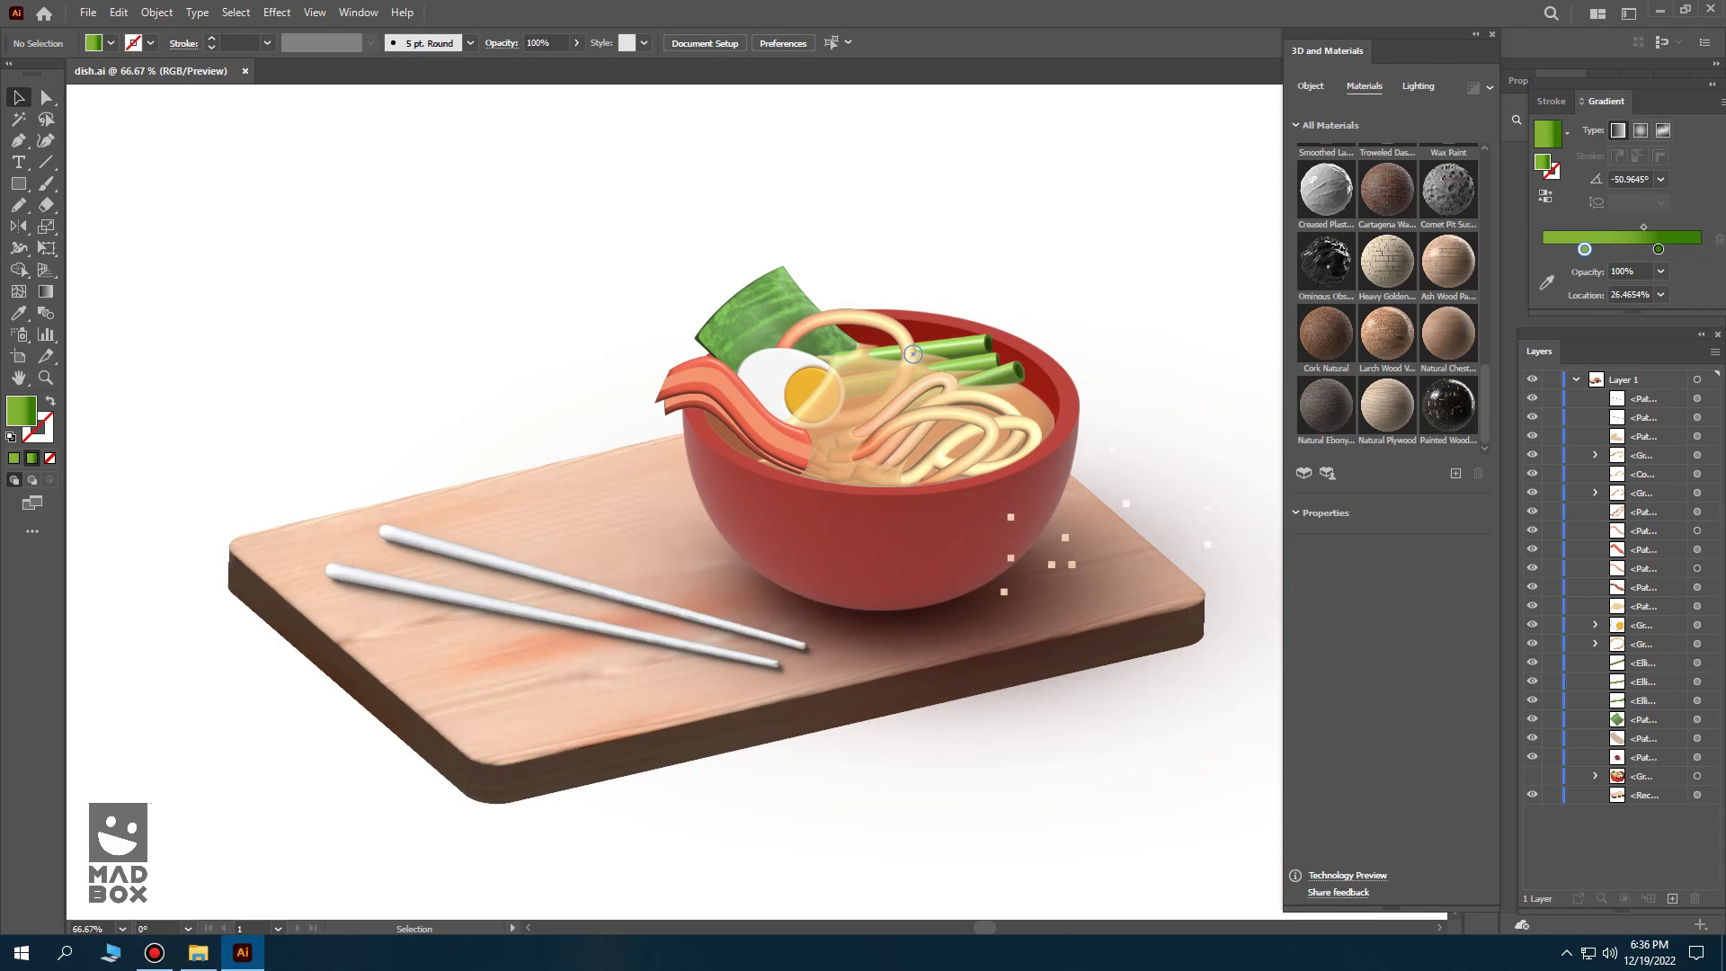
{"action": "left_click", "coordinate": [750, 314]}
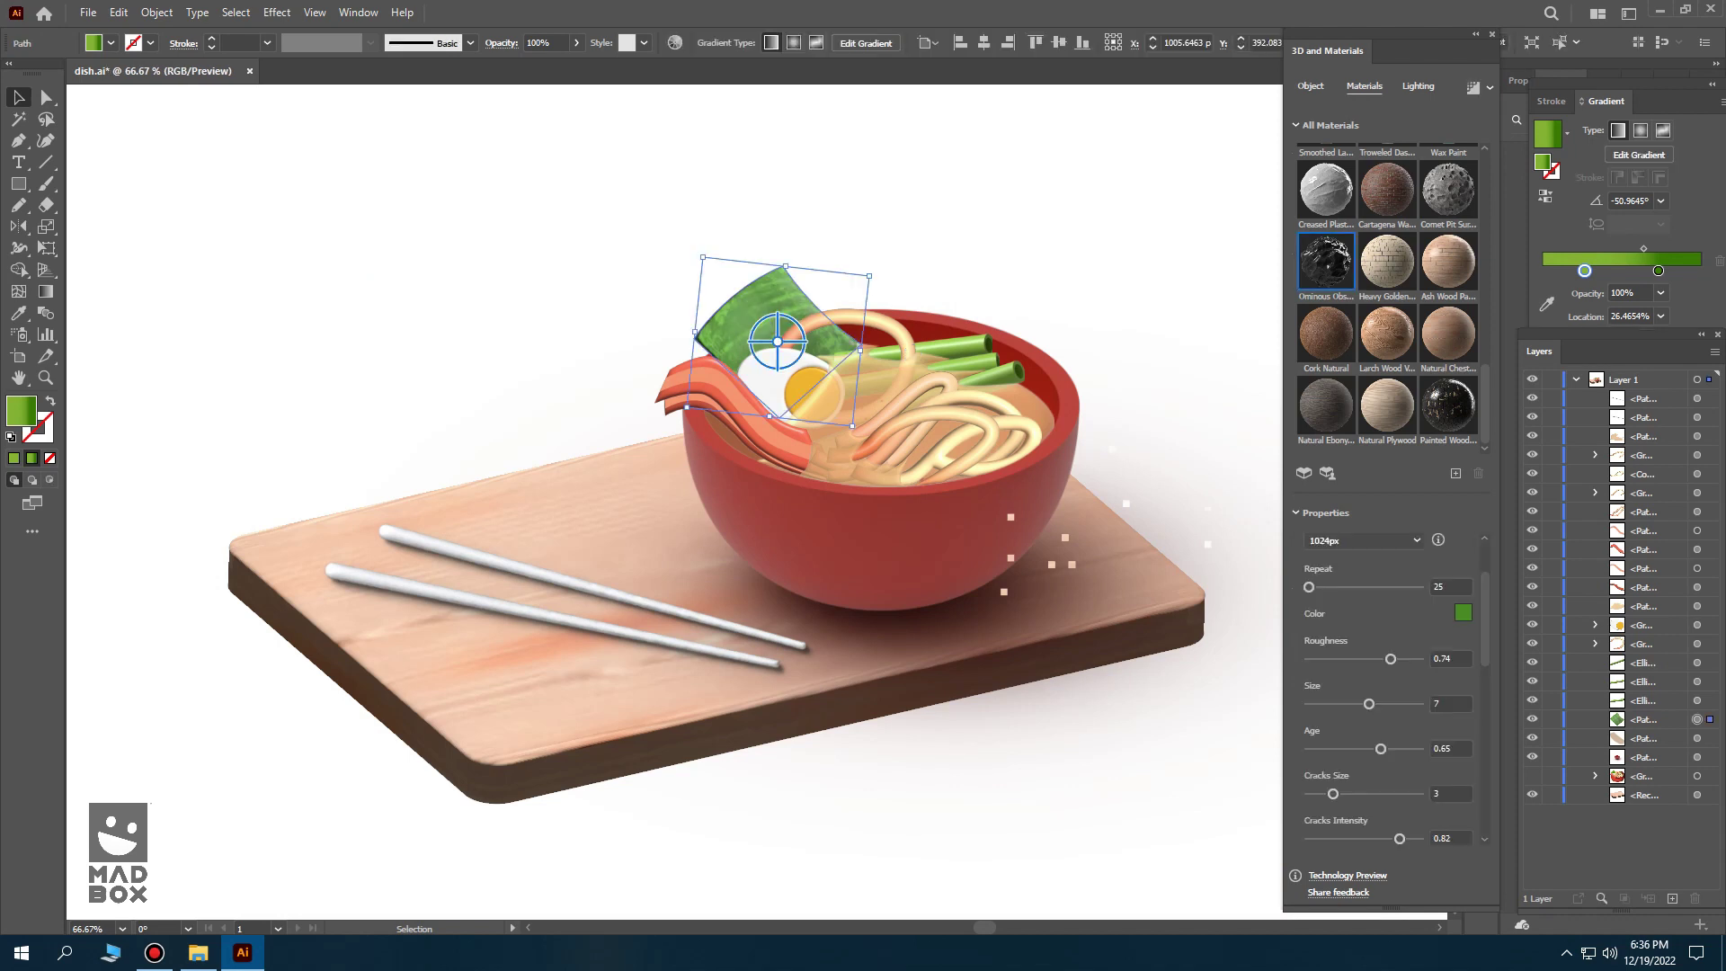
{"action": "mouse_move", "coordinate": [1359, 704]}
{"action": "left_mouse_down"}
{"action": "mouse_move", "coordinate": [1409, 704]}
{"action": "mouse_move", "coordinate": [1388, 704]}
{"action": "left_mouse_up"}
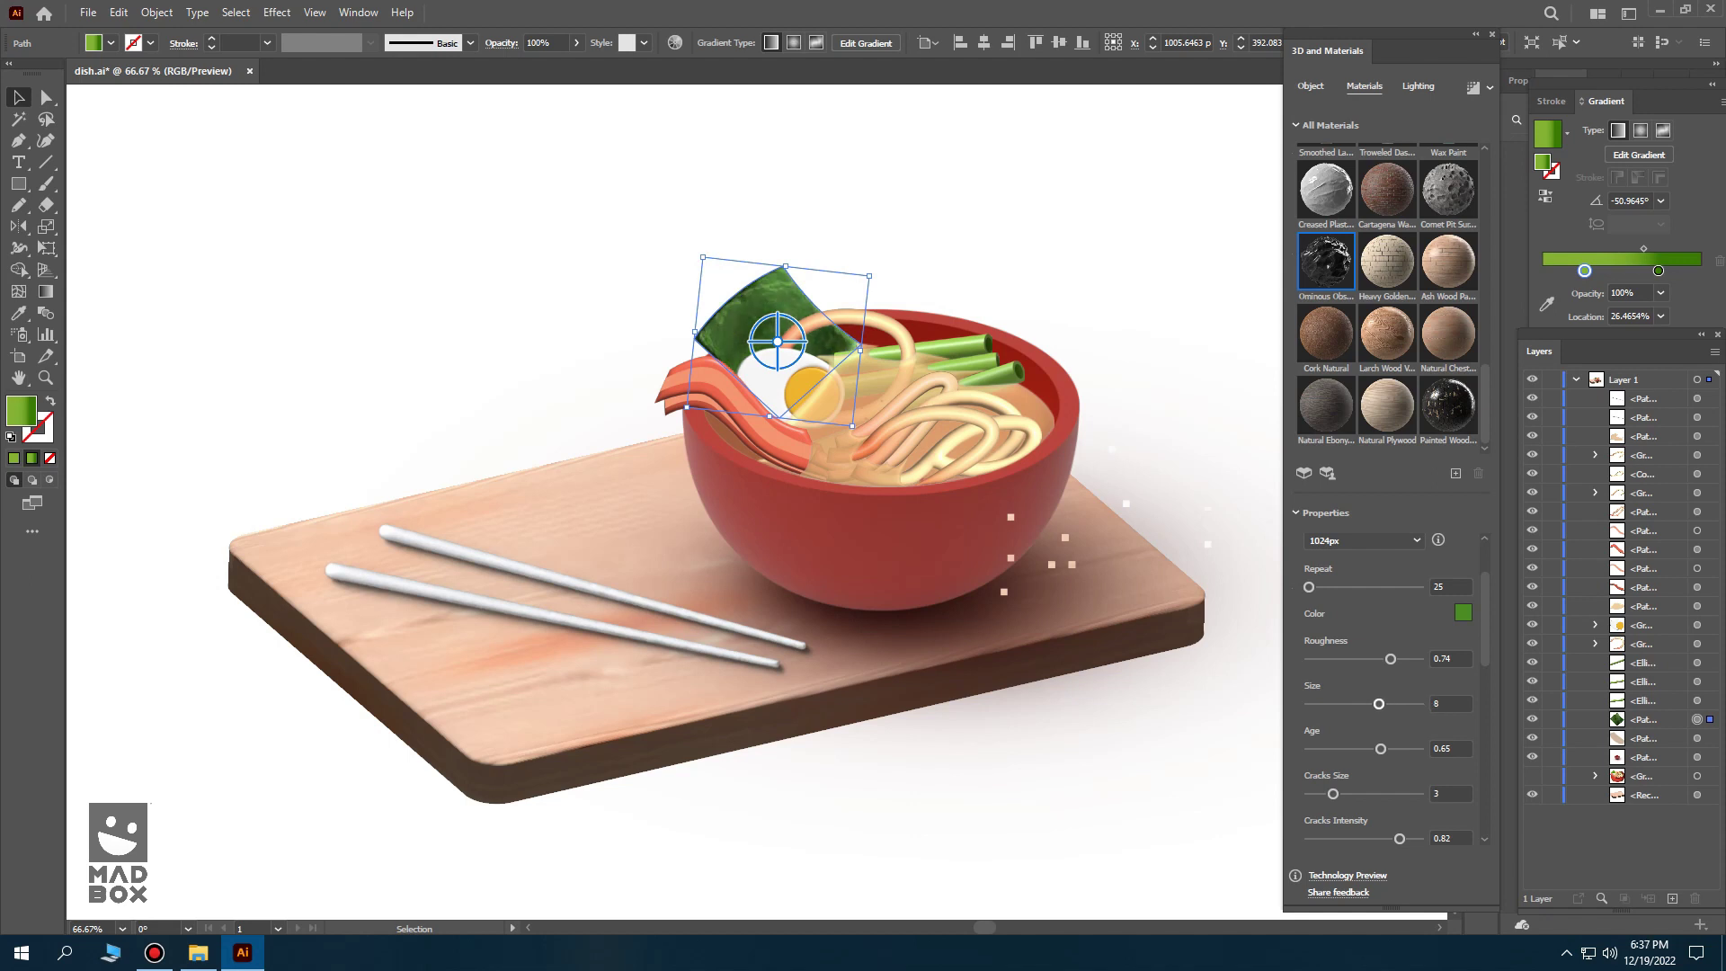
- Drag the textured nori sheet slightly upward and let the 3D re-render
{"action": "left_click_drag", "start_coordinate": [777, 342], "coordinate": [880, 452]}
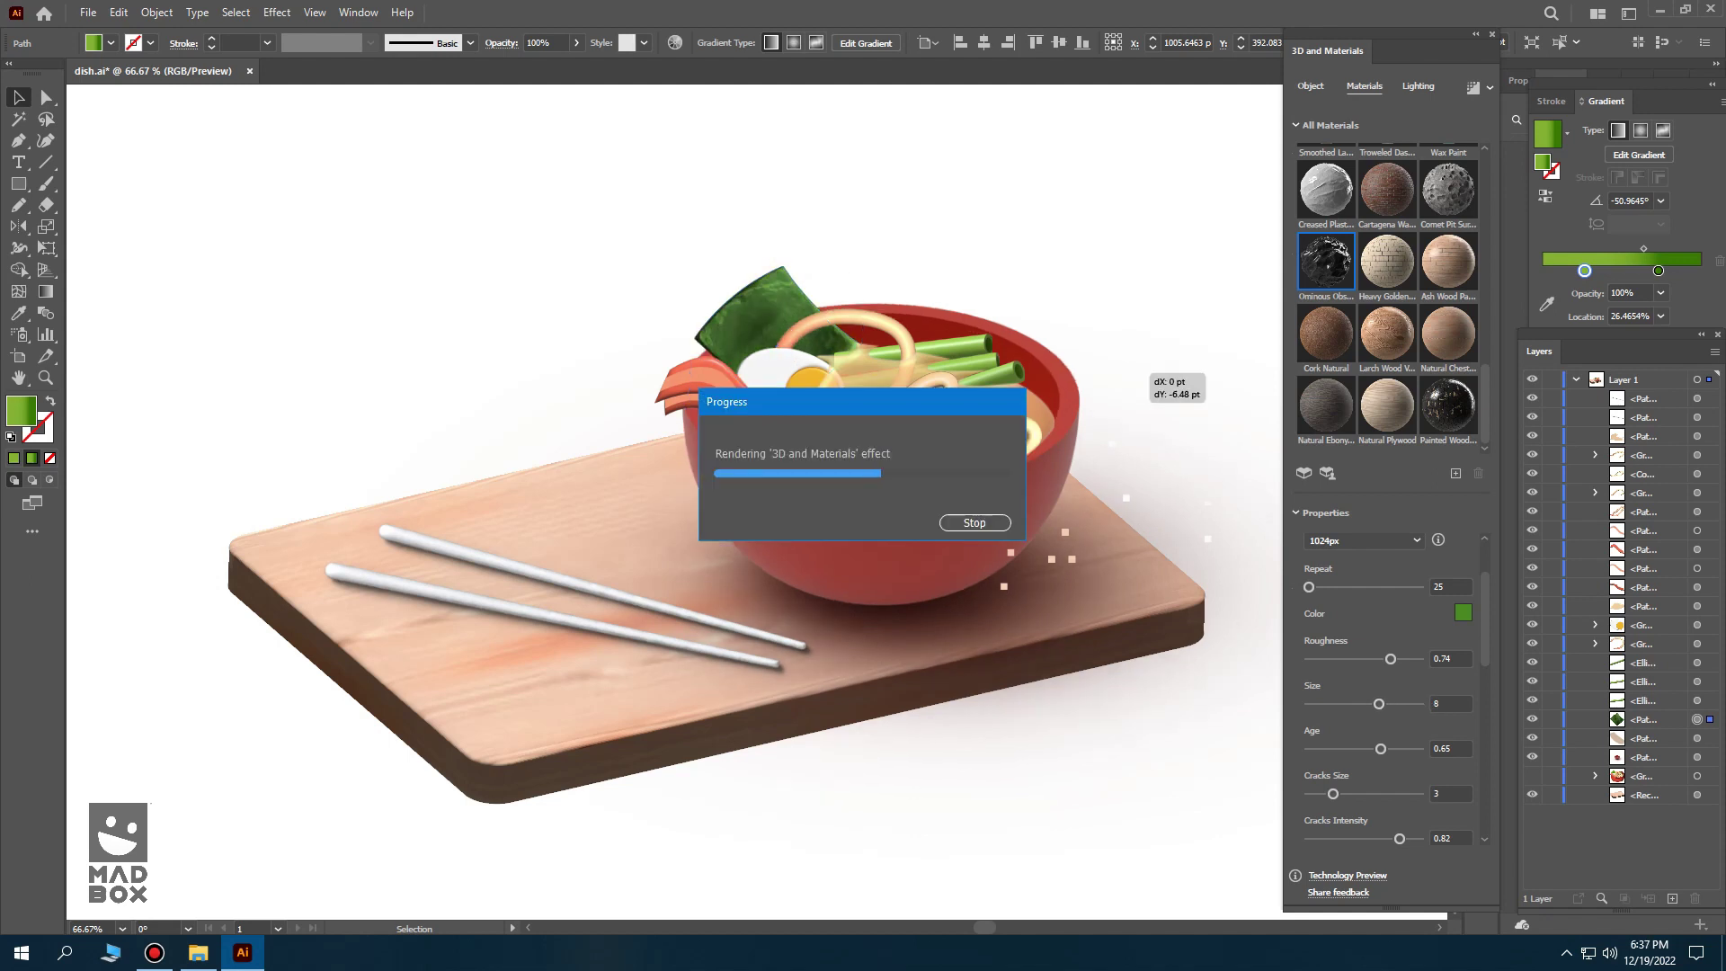